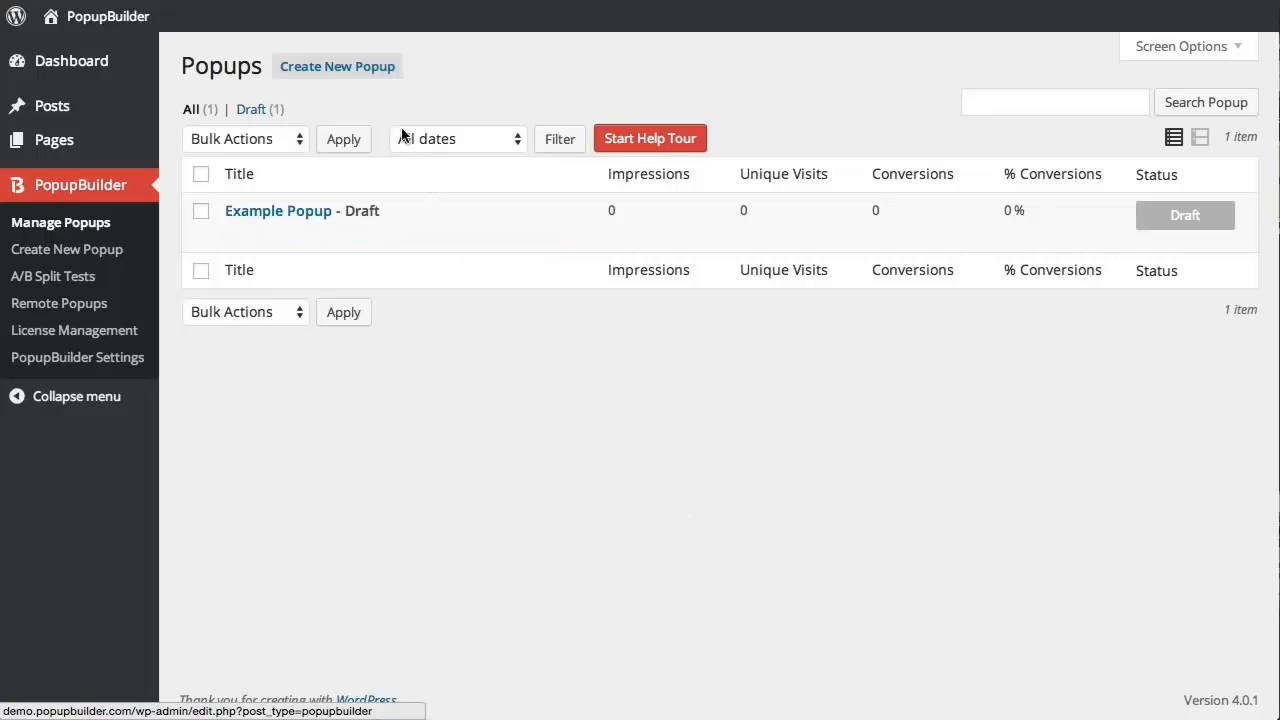
# Step: Create a new popup and start its Drag and Drop Live Builder
pyautogui.click(358, 72)
pyautogui.scroll(-3, 681, 208)
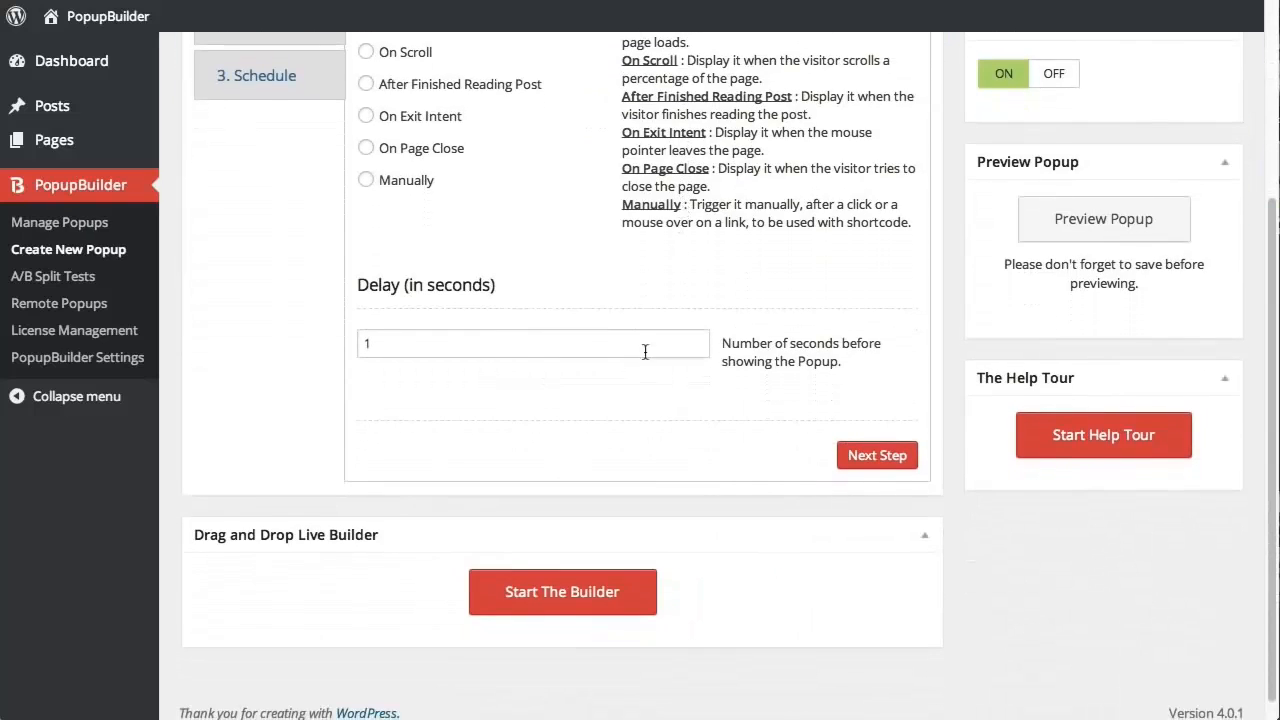
pyautogui.click(600, 594)
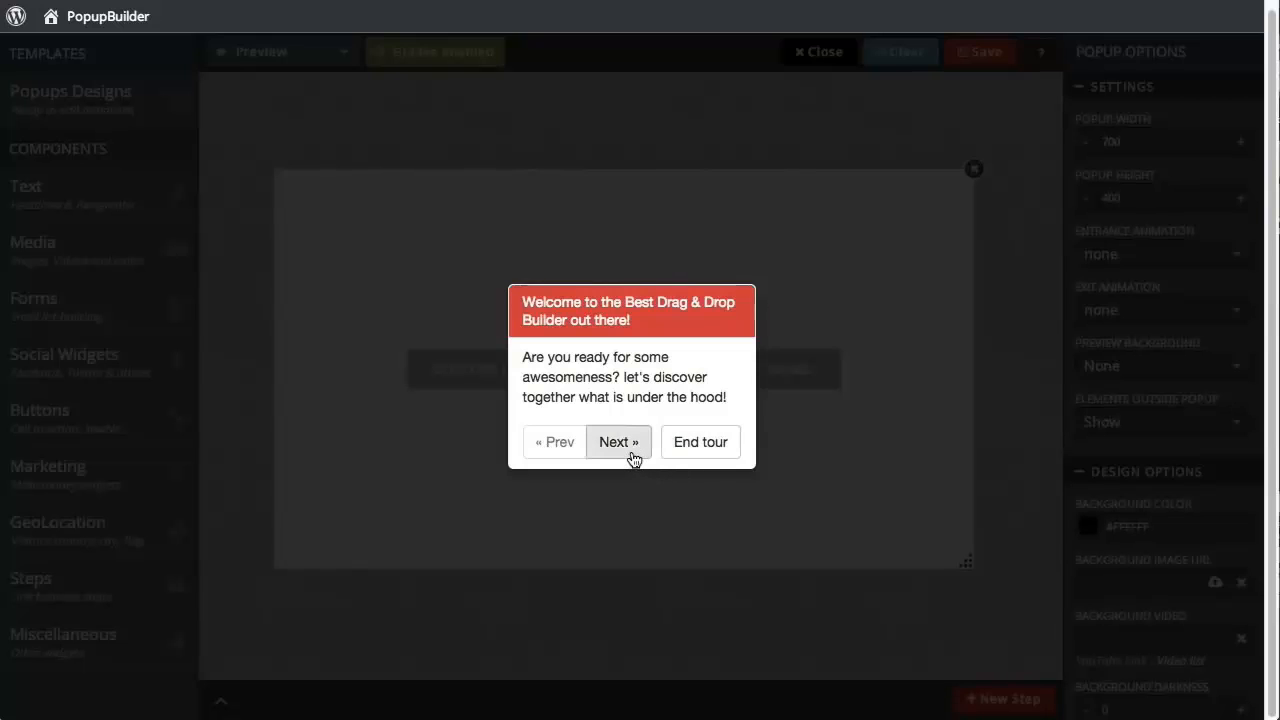
# Step: Advance the builder's help tour through the popup and components introductions to the pre-made template list
pyautogui.click(634, 455)
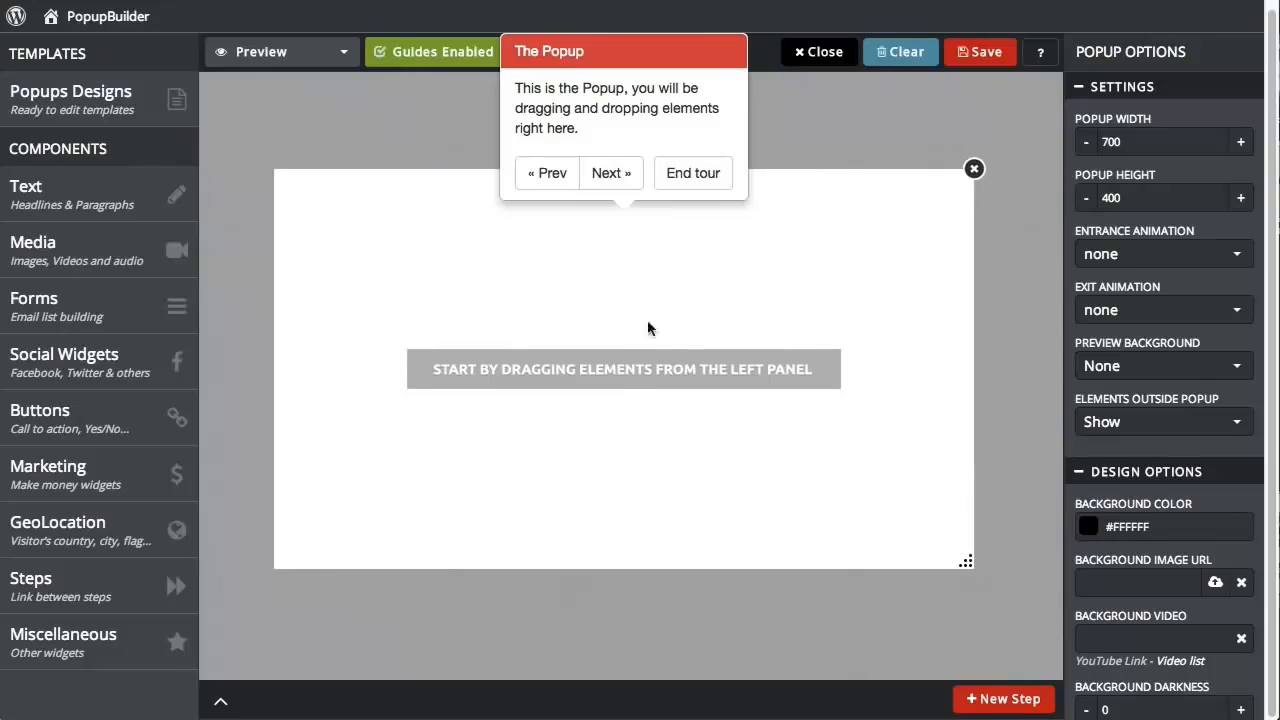
pyautogui.click(610, 173)
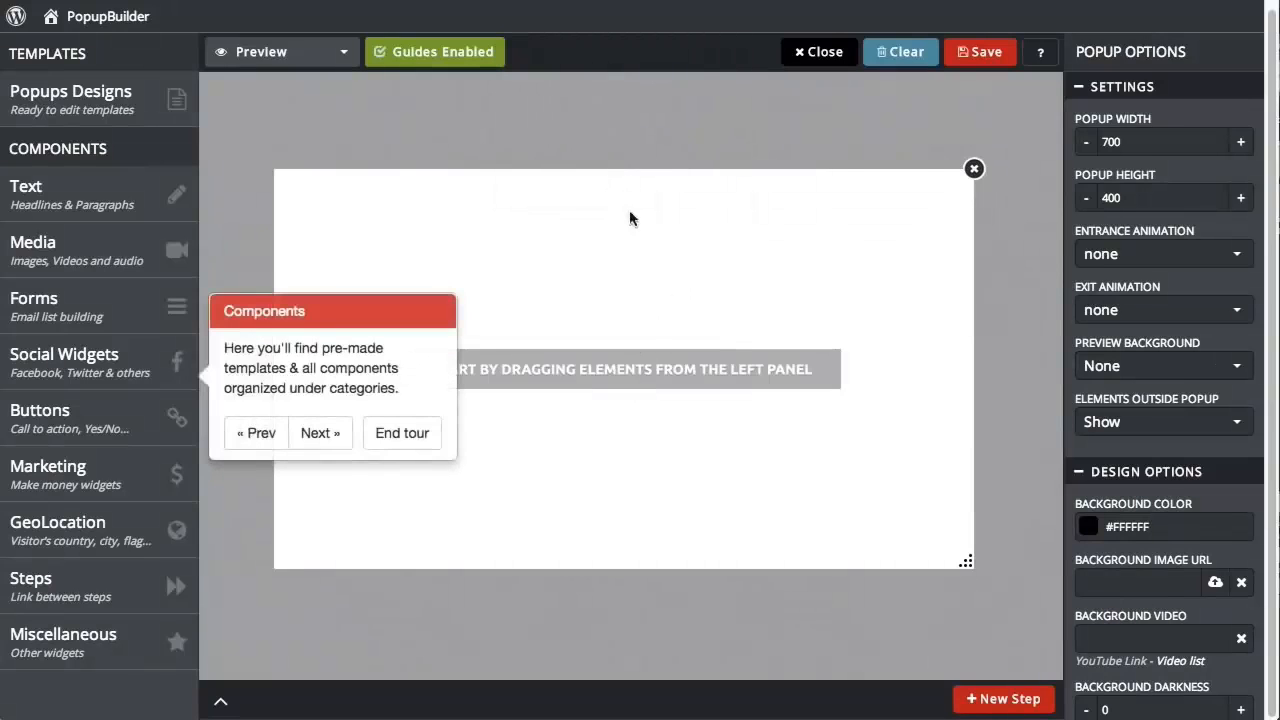
pyautogui.click(330, 444)
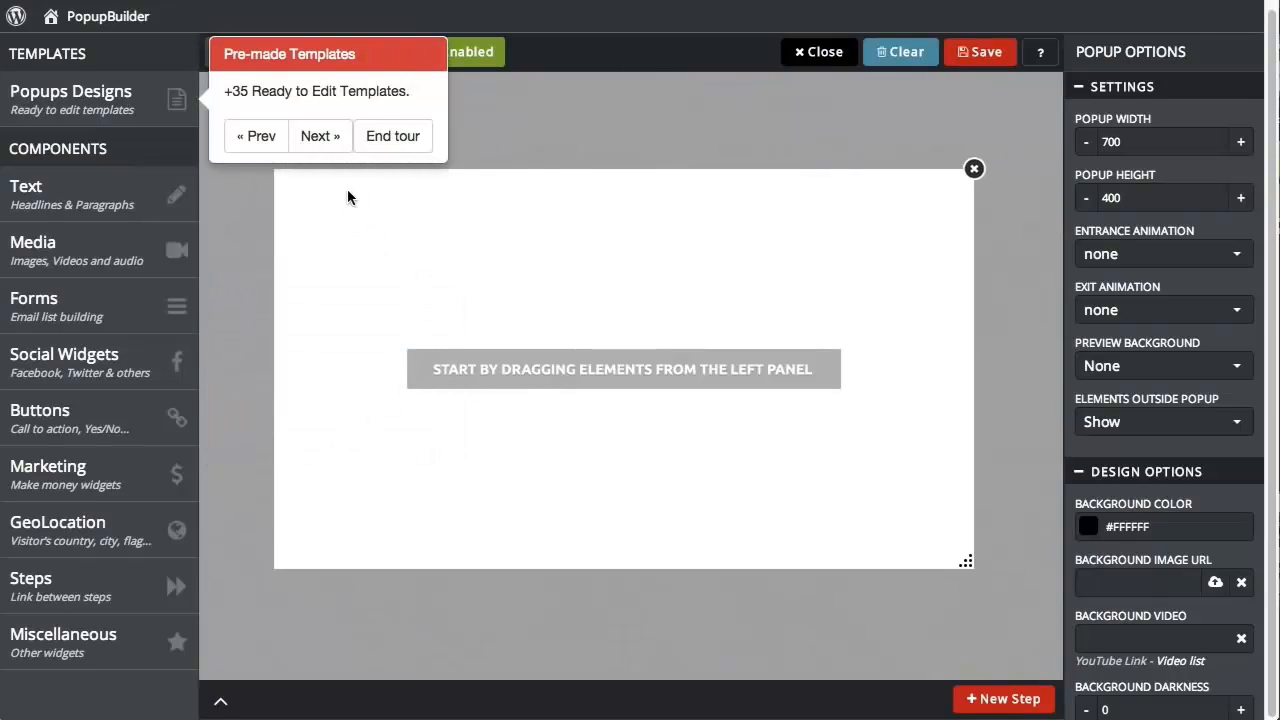
pyautogui.click(320, 140)
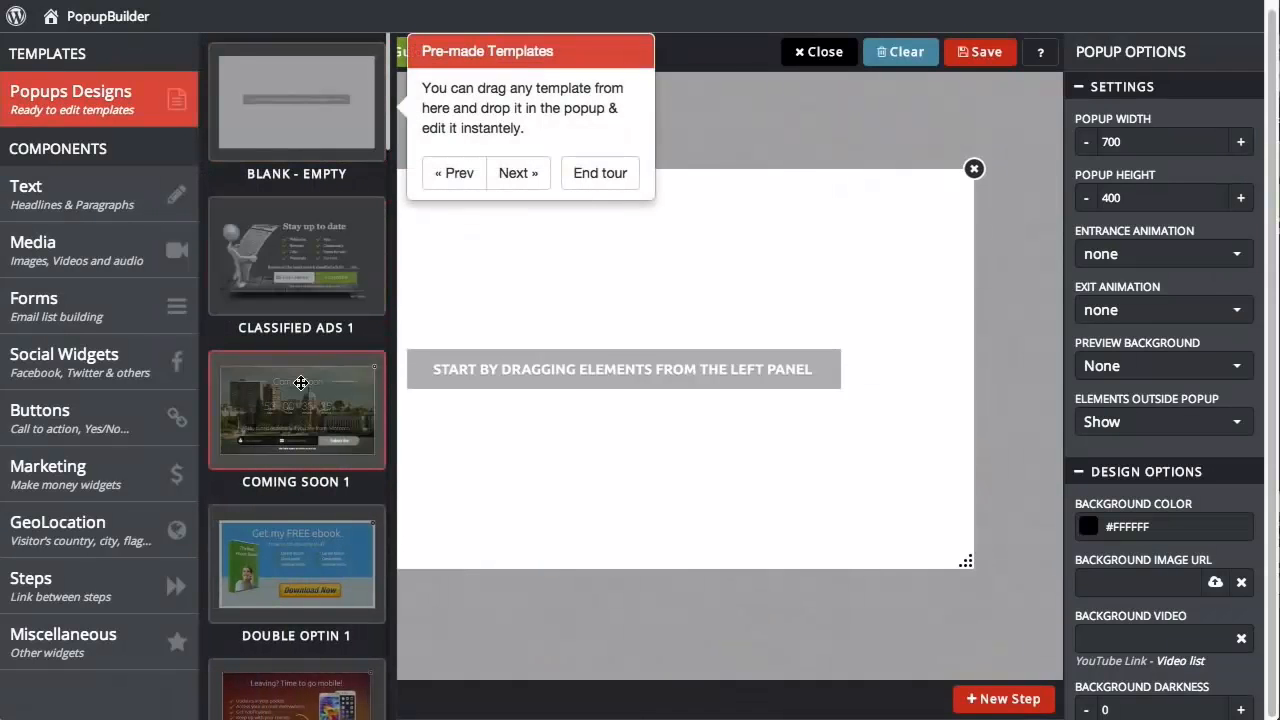
# Step: Apply the Coming Soon 1 template to the popup, and replace it with the iMac - Transparent template
pyautogui.moveTo(301, 384); pyautogui.dragTo(560, 410)
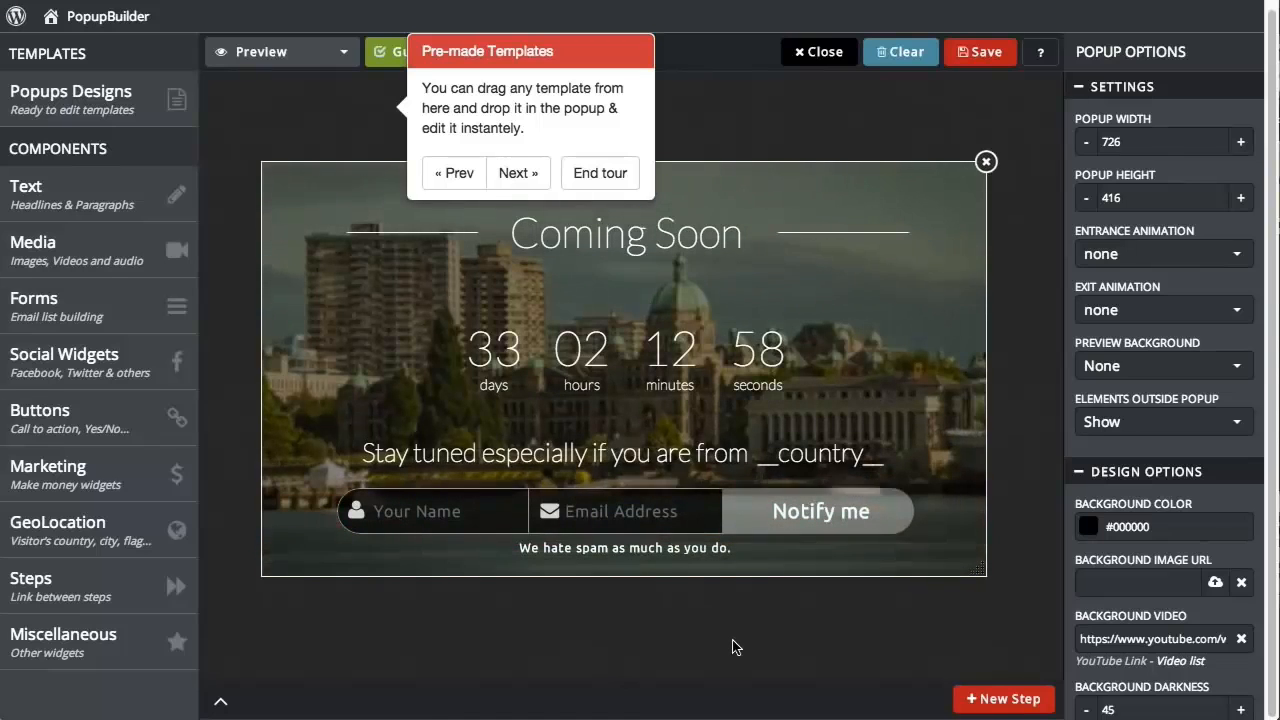
pyautogui.click(150, 100)
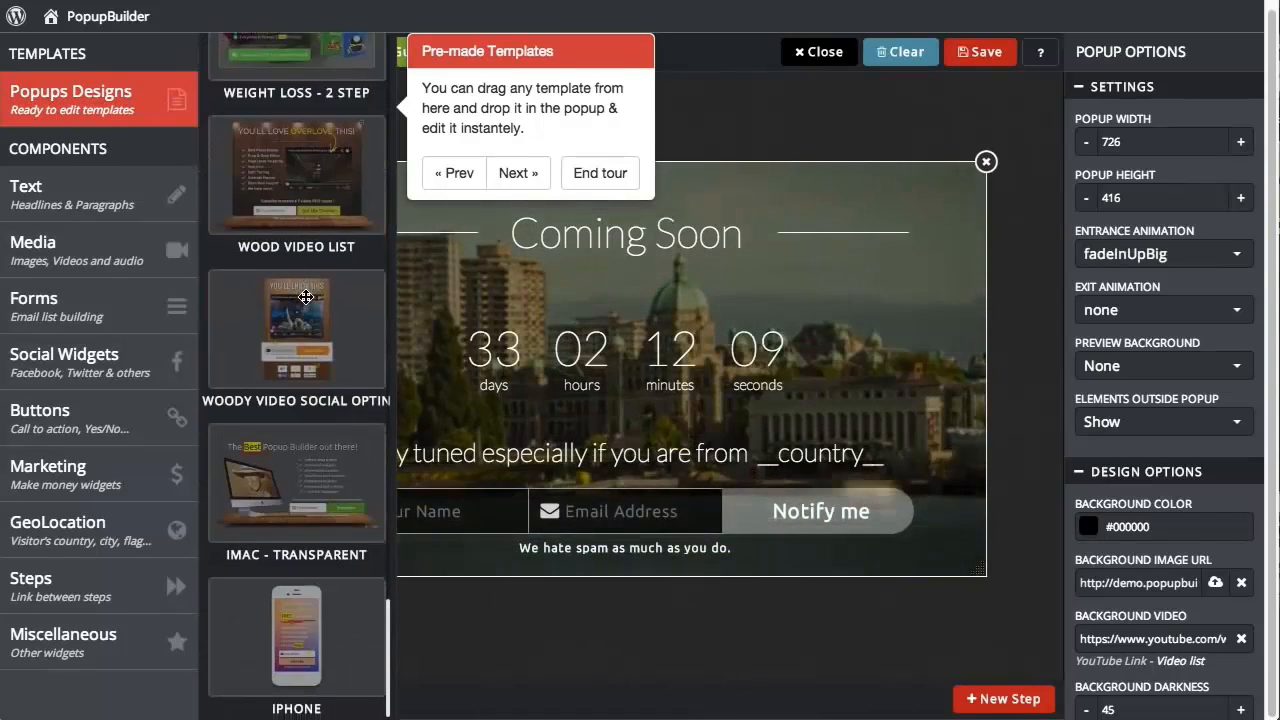
pyautogui.scroll(-1, 306, 297)
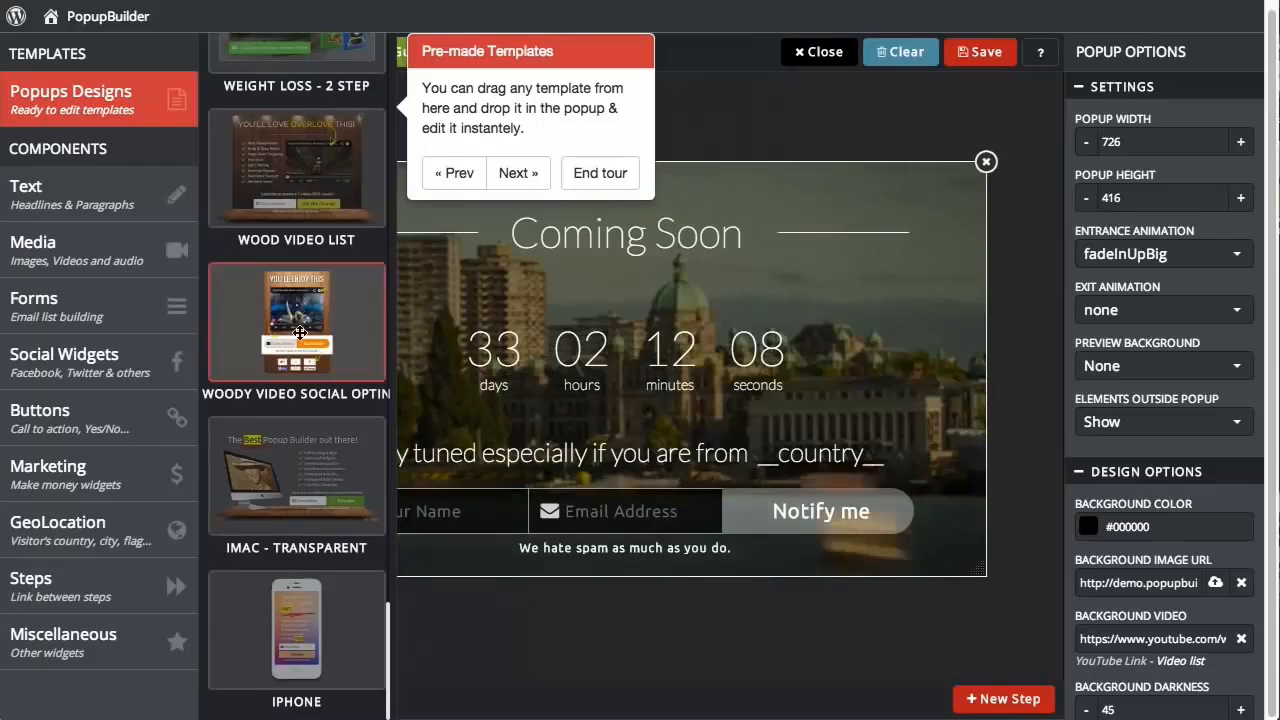
pyautogui.moveTo(302, 437); pyautogui.dragTo(604, 342)
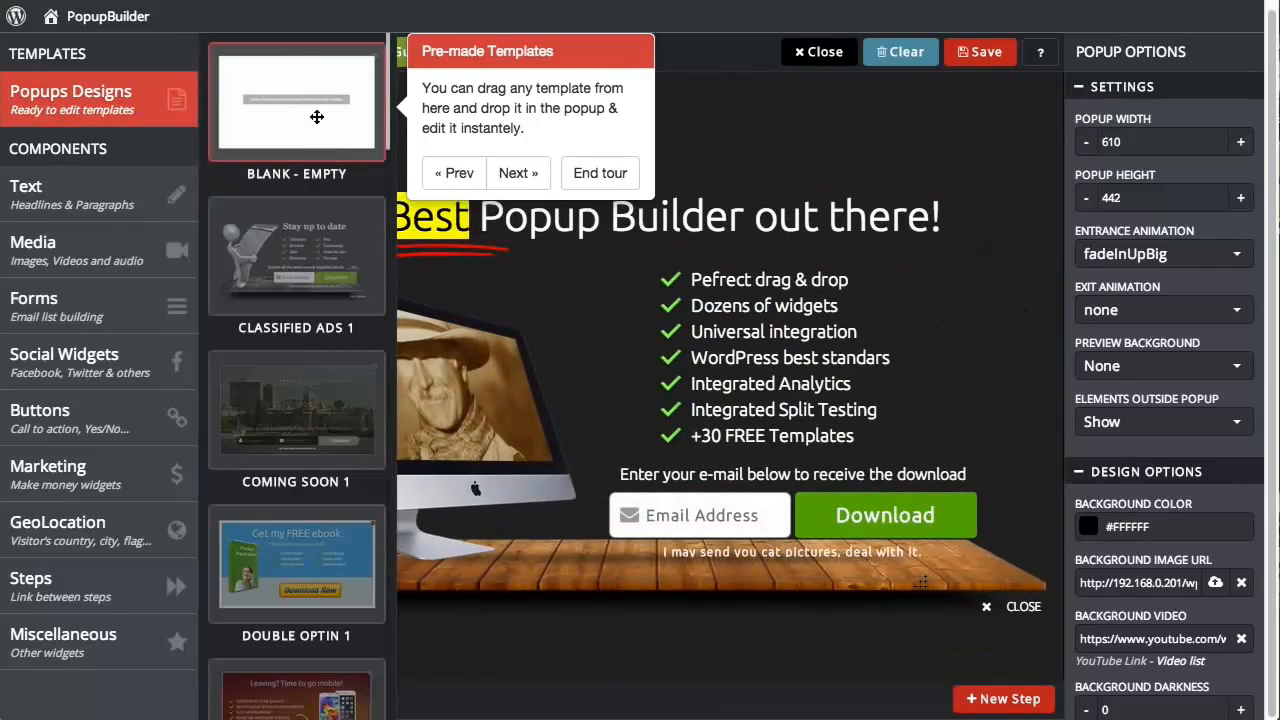
# Step: Apply the Blank - Empty template to the popup and resize the popup to 660 by 380
pyautogui.moveTo(316, 117); pyautogui.dragTo(700, 425)
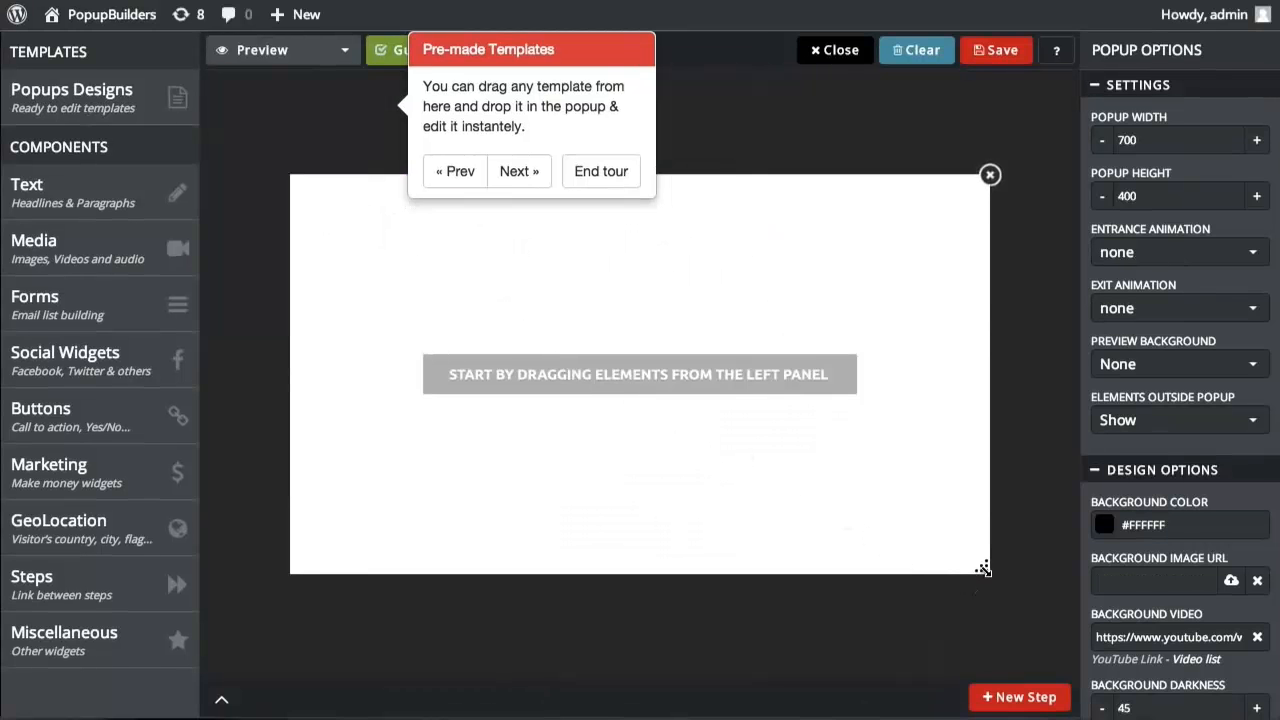
pyautogui.moveTo(983, 568); pyautogui.dragTo(966, 554)
# Step: Advance the tour to Components and examine the widgets offered in categories such as Forms, GeoLocation and Miscellaneous
pyautogui.click(284, 176)
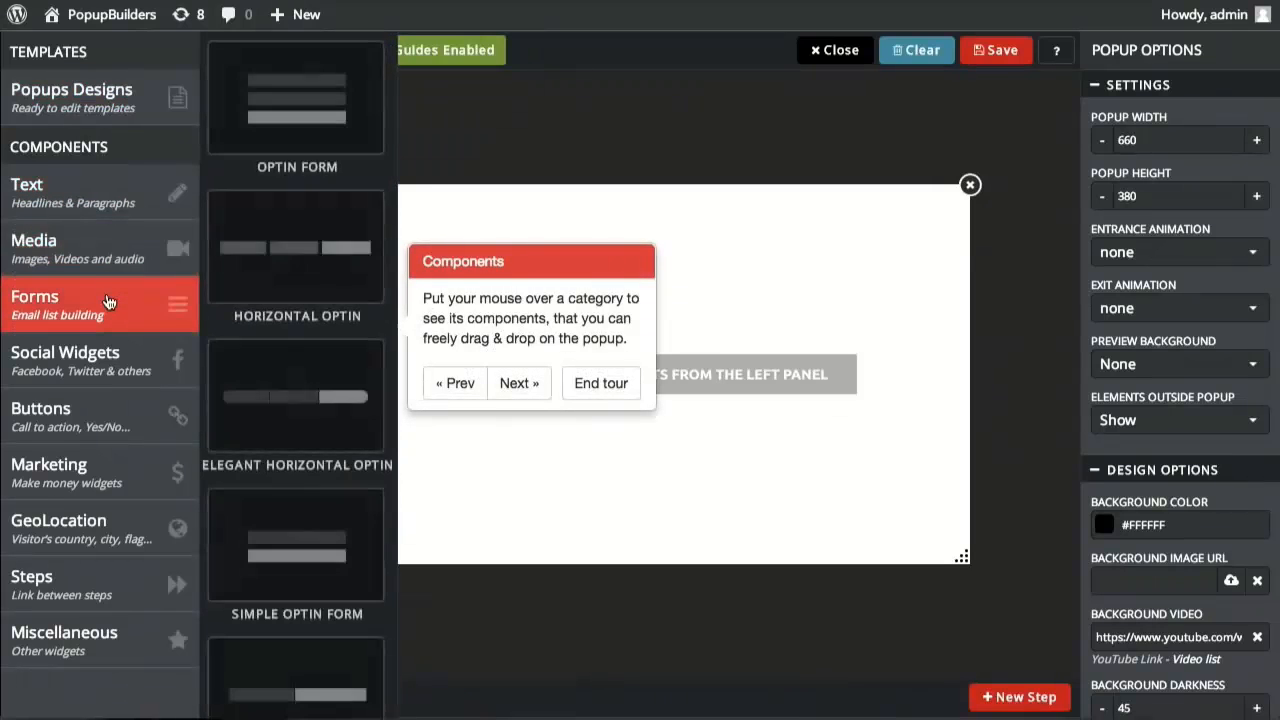
pyautogui.moveTo(130, 206)
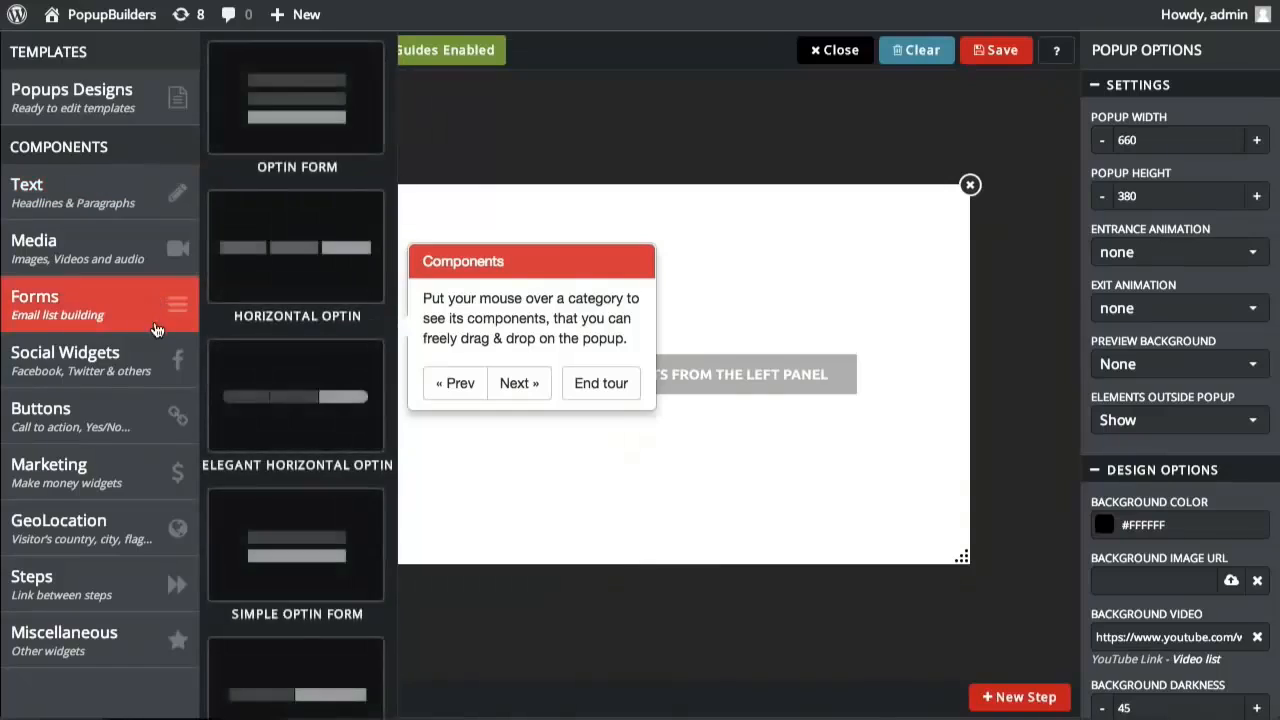
pyautogui.moveTo(150, 480)
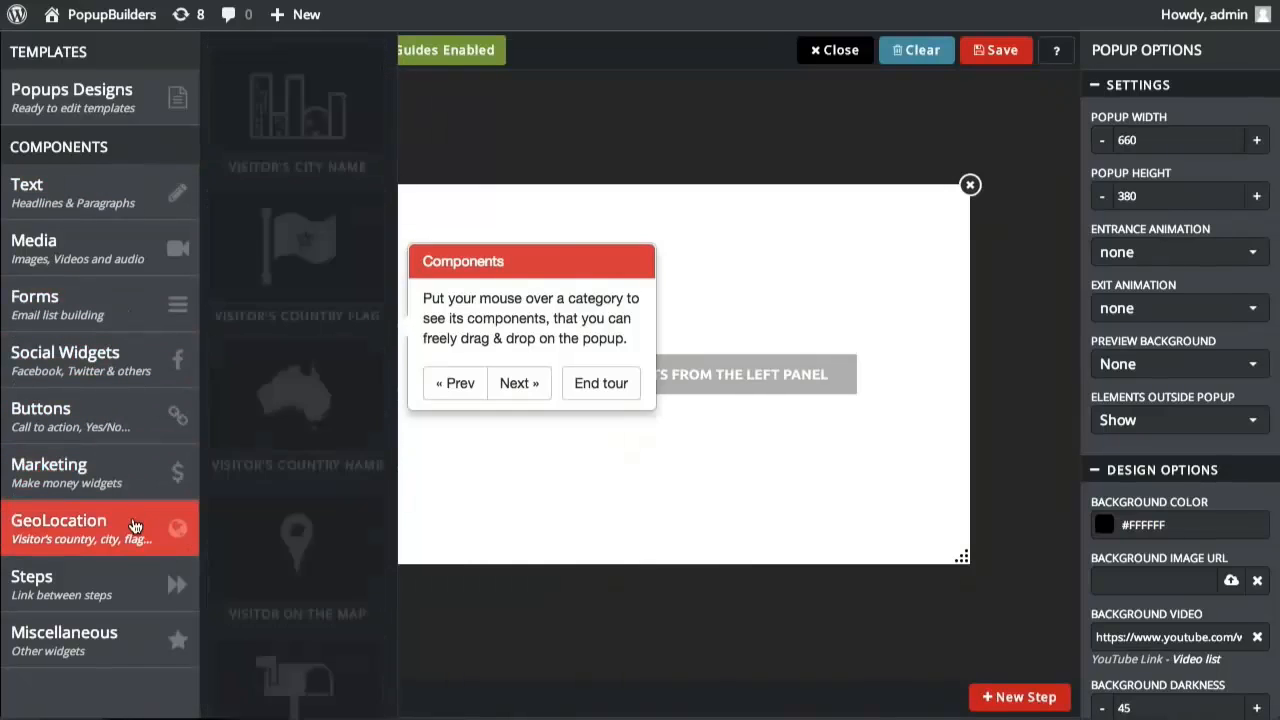
pyautogui.moveTo(145, 607)
pyautogui.moveTo(154, 641)
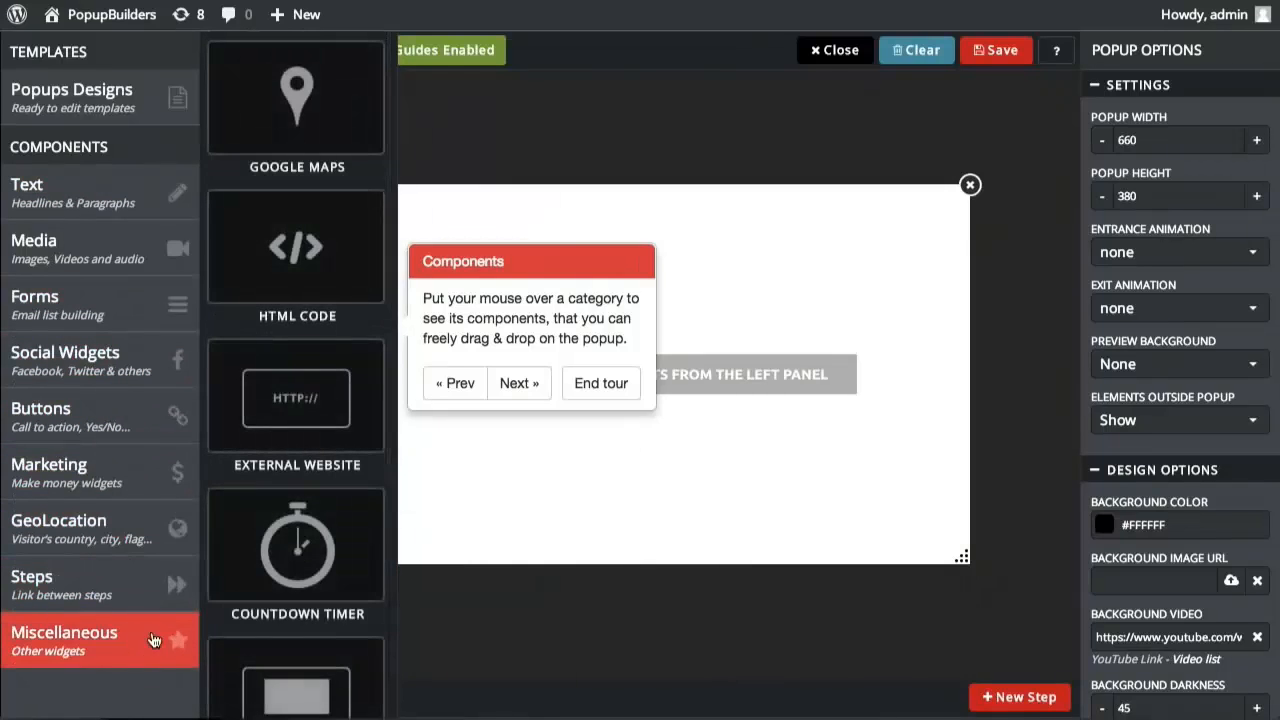
pyautogui.scroll(-3, 289, 568)
# Step: Add a Headline text component to the popup and place it near the lower middle
pyautogui.moveTo(180, 190)
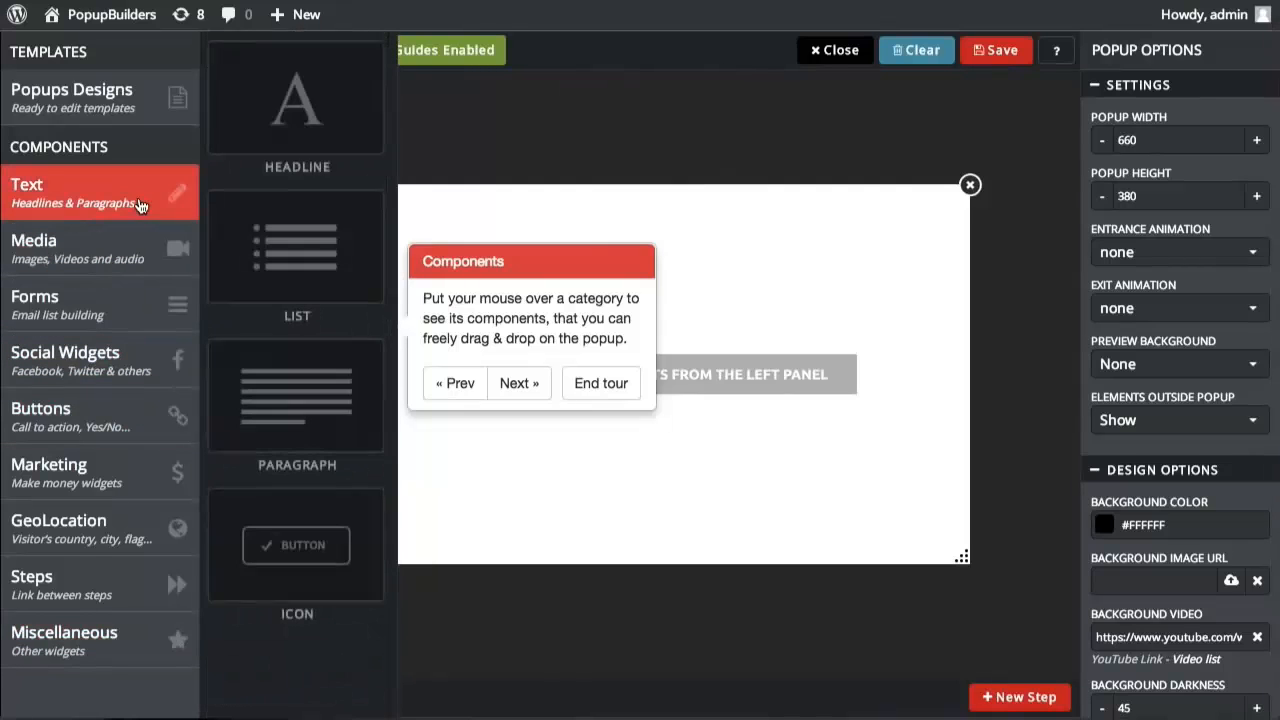
pyautogui.moveTo(286, 106); pyautogui.dragTo(623, 463)
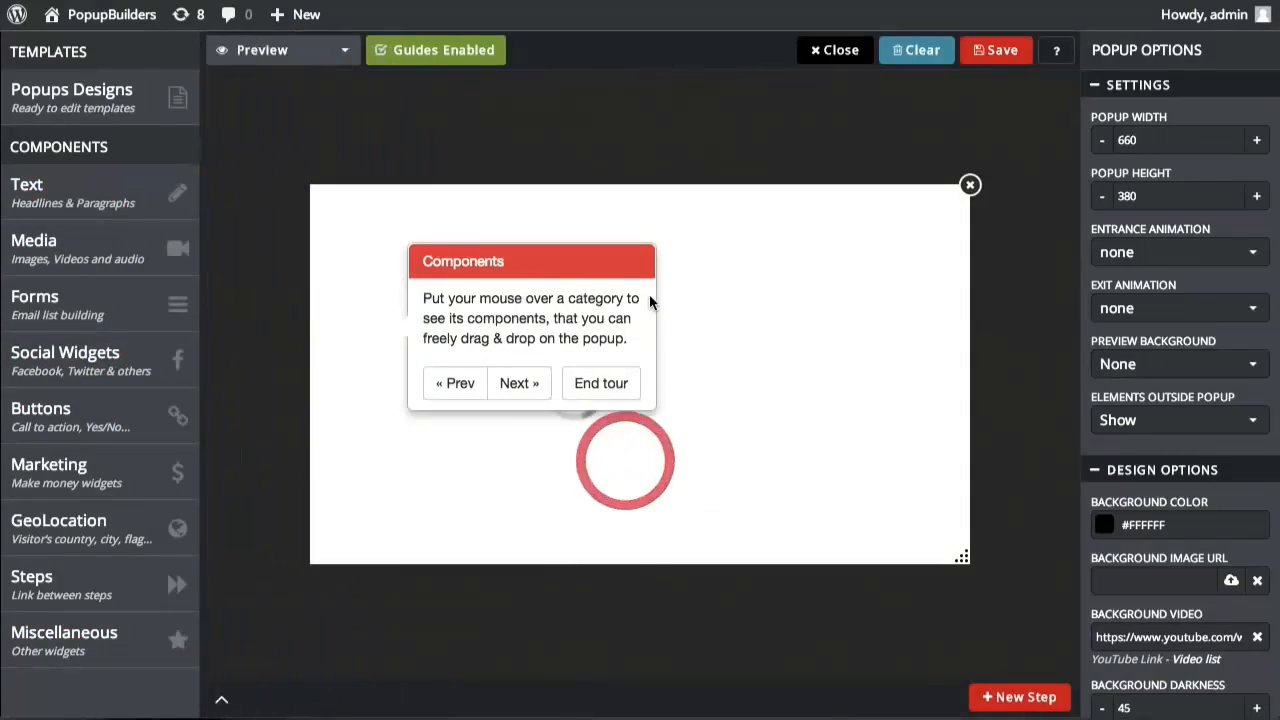
pyautogui.moveTo(705, 395); pyautogui.dragTo(688, 510)
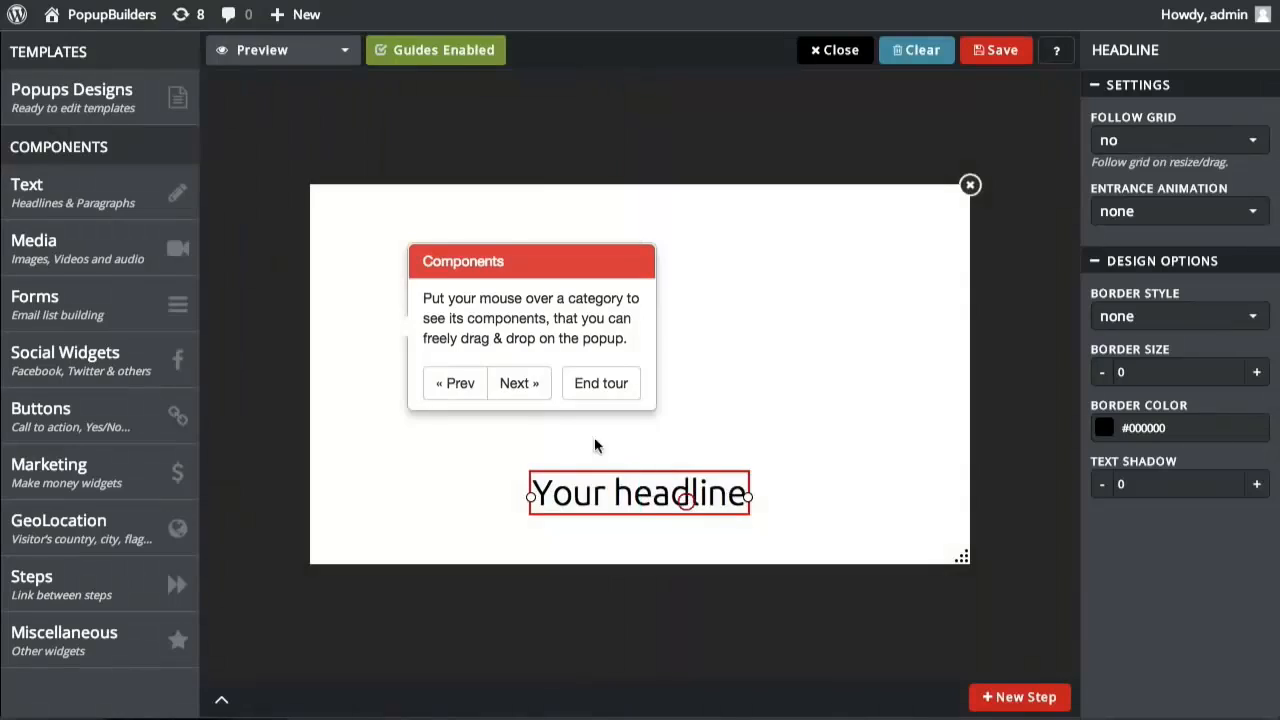
# Step: Advance the tour to Design Options & Settings and look through the popup's options
pyautogui.click(520, 386)
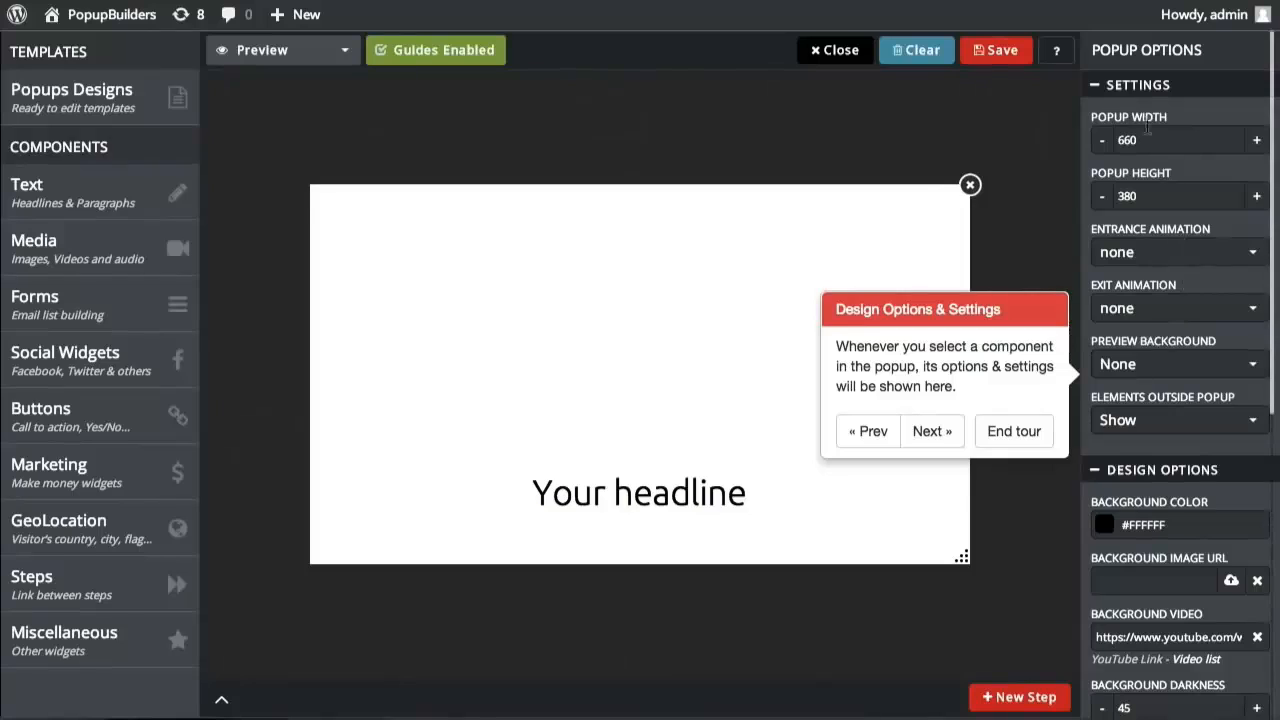
pyautogui.scroll(-5, 1180, 381)
# Step: Give the headline a Dashed border with a size of 3
pyautogui.click(655, 488)
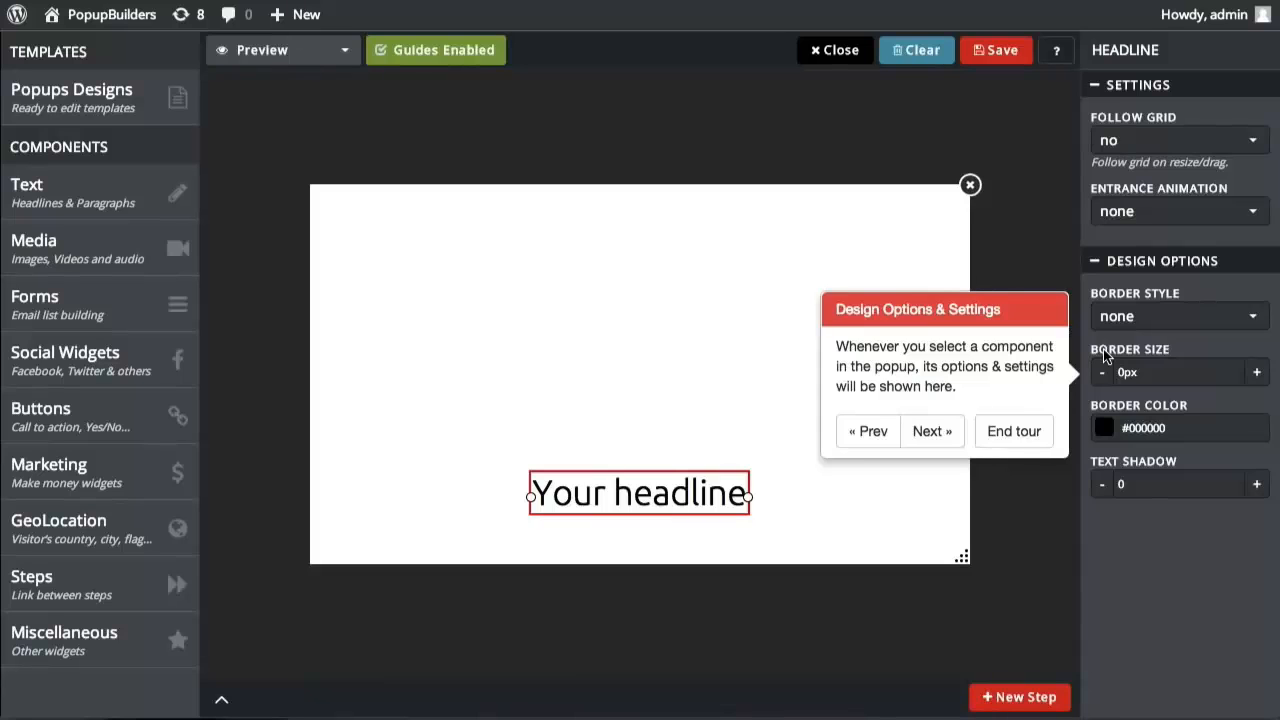
pyautogui.click(1120, 316)
pyautogui.click(1155, 378)
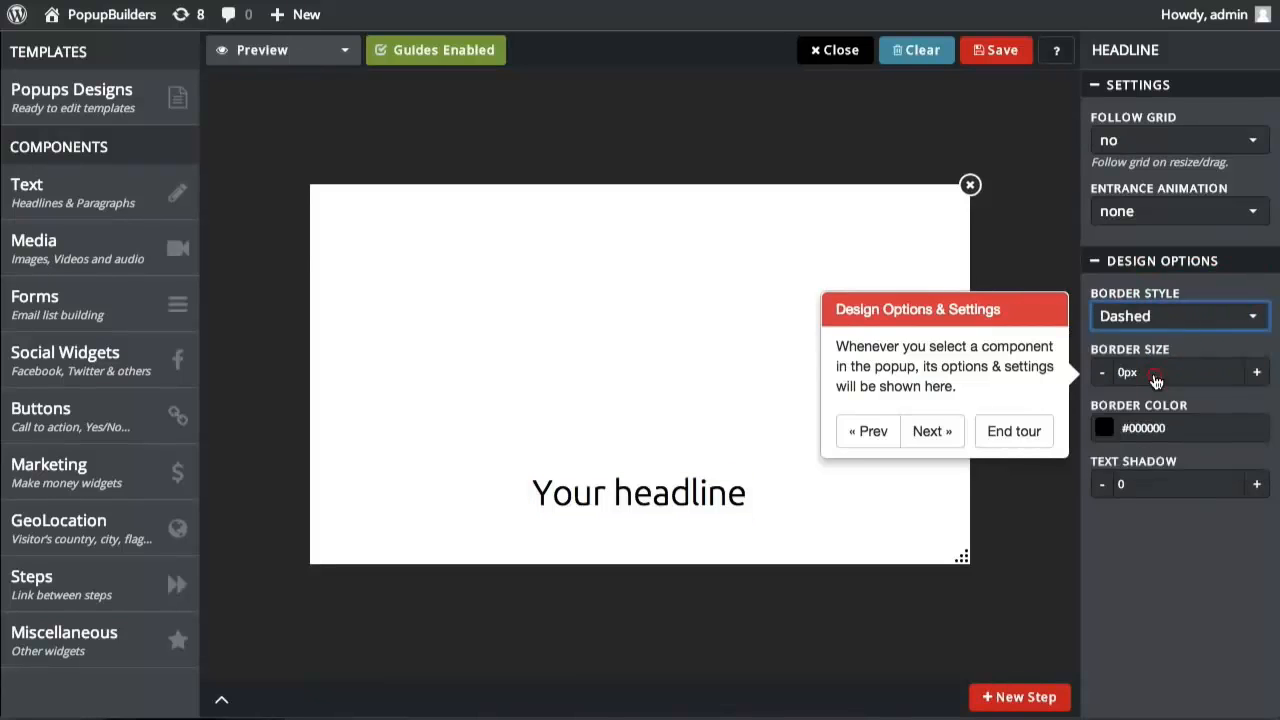
pyautogui.click(1257, 373)
pyautogui.click(1257, 373)
pyautogui.click(1257, 373)
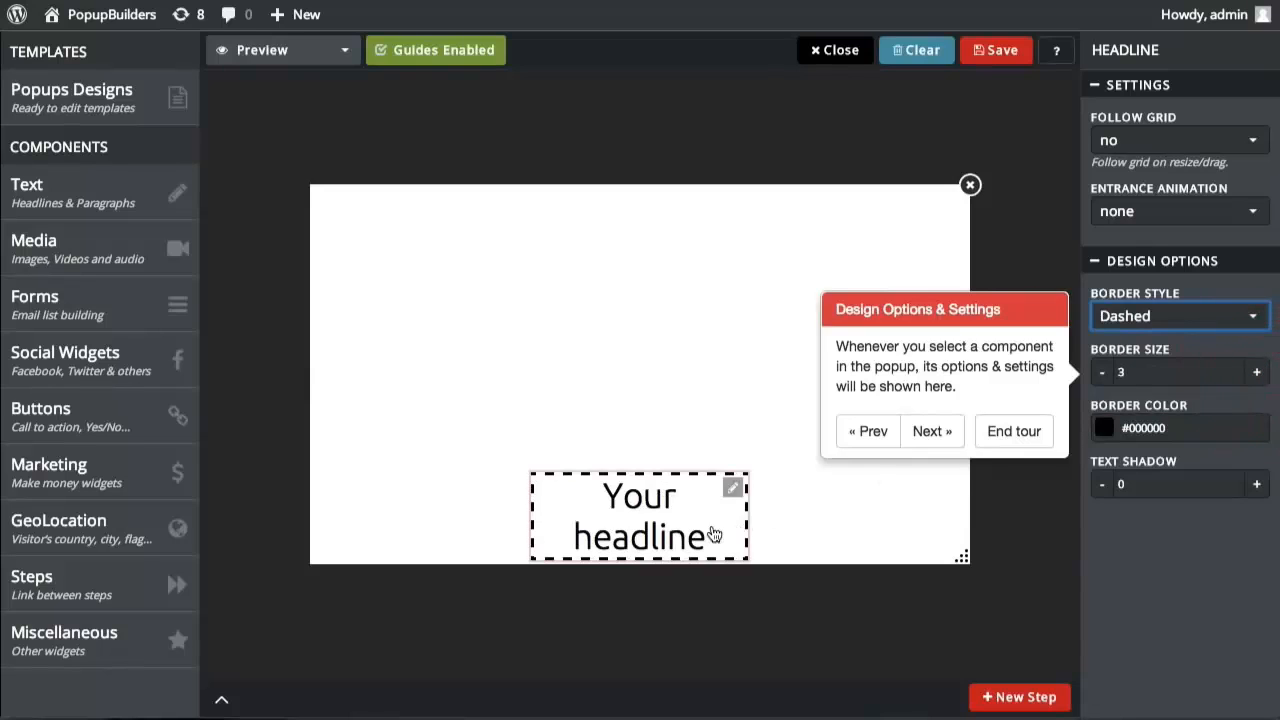
# Step: Move the bordered headline up and widen it so its text fits on one line
pyautogui.moveTo(714, 535); pyautogui.dragTo(777, 431)
pyautogui.moveTo(687, 432); pyautogui.dragTo(689, 453)
pyautogui.click(690, 453)
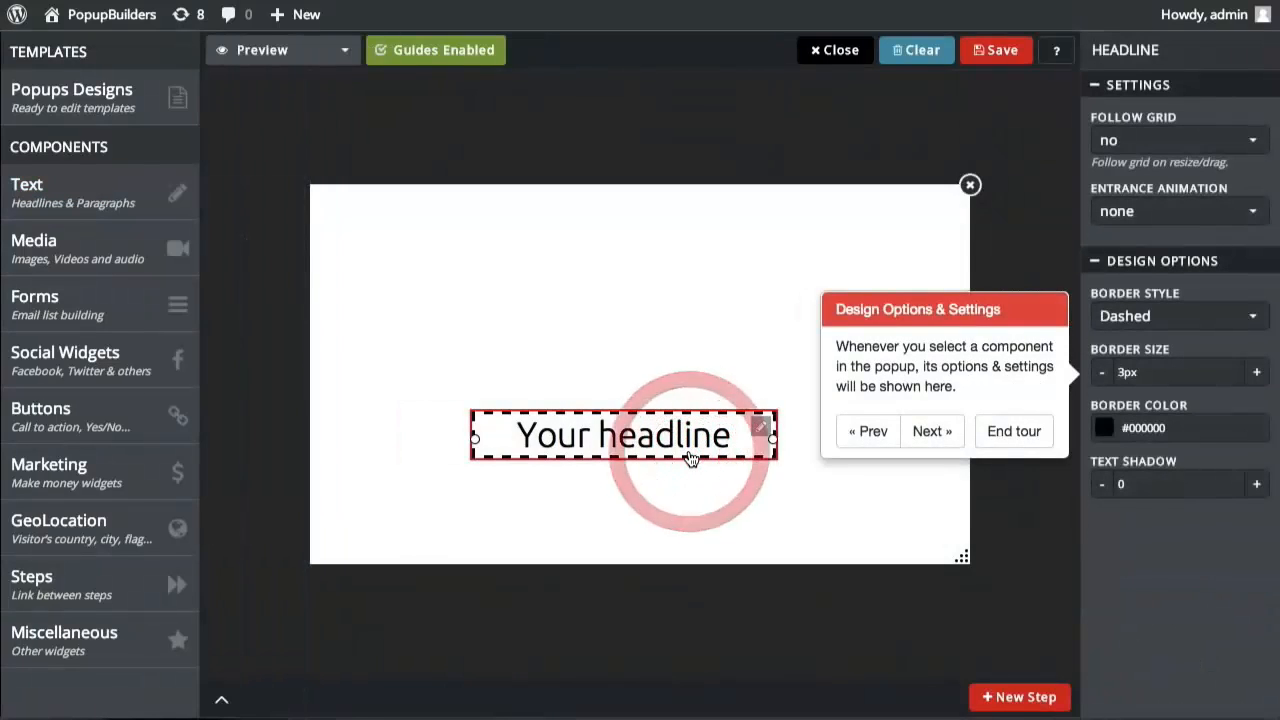
# Step: Delete the dashed-border headline from the popup
pyautogui.rightClick(690, 456)
pyautogui.click(752, 576)
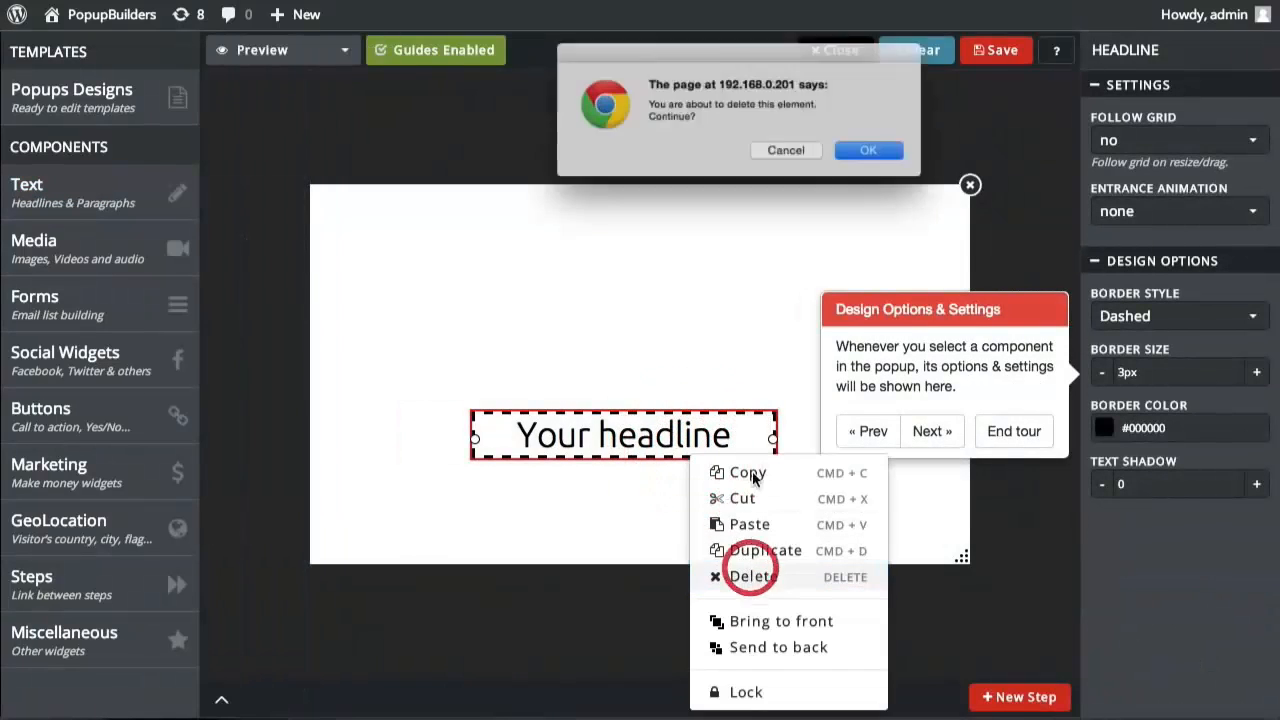
pyautogui.click(867, 158)
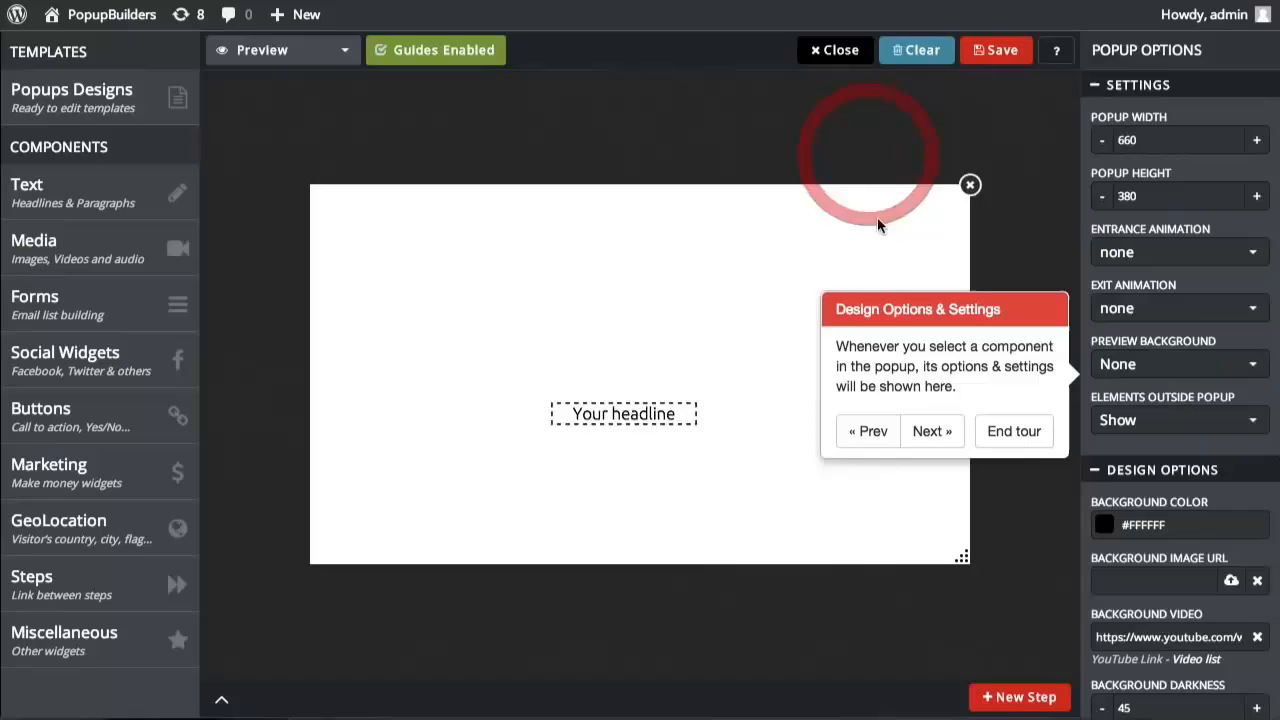
# Step: Advance the tour to the Steps Manager and add a new popup step named Step 2
pyautogui.click(928, 441)
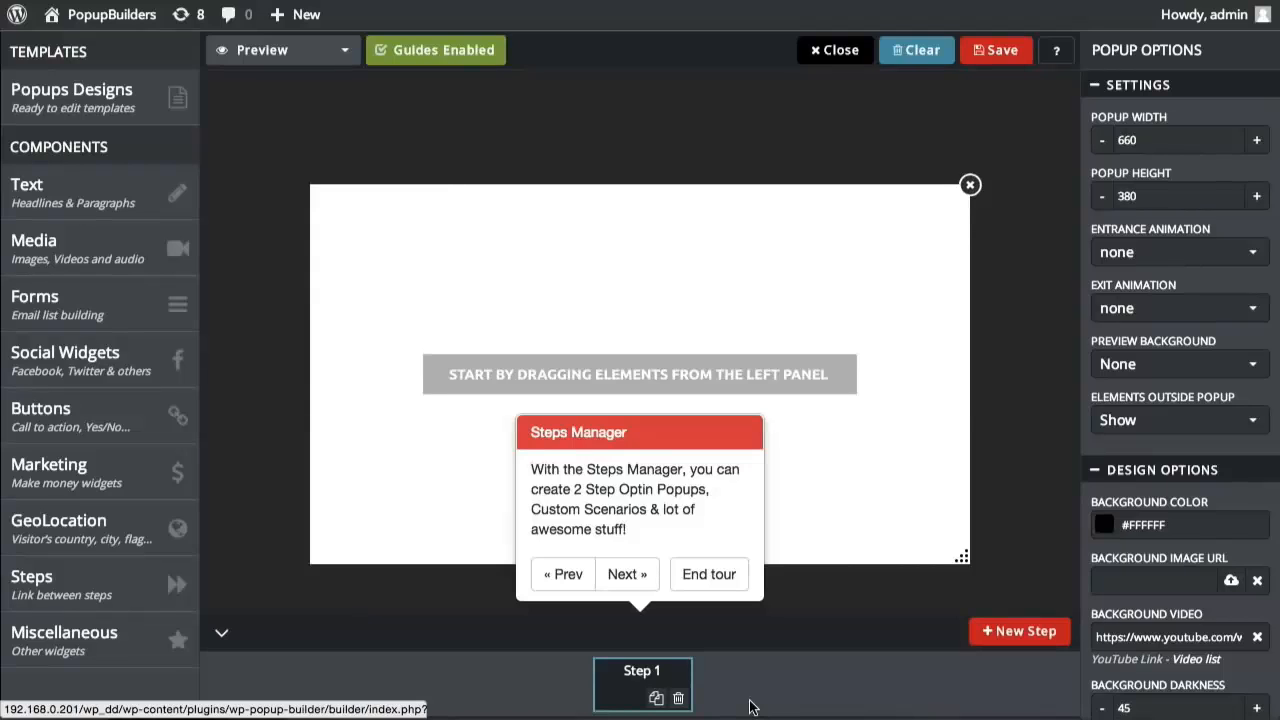
pyautogui.click(1020, 631)
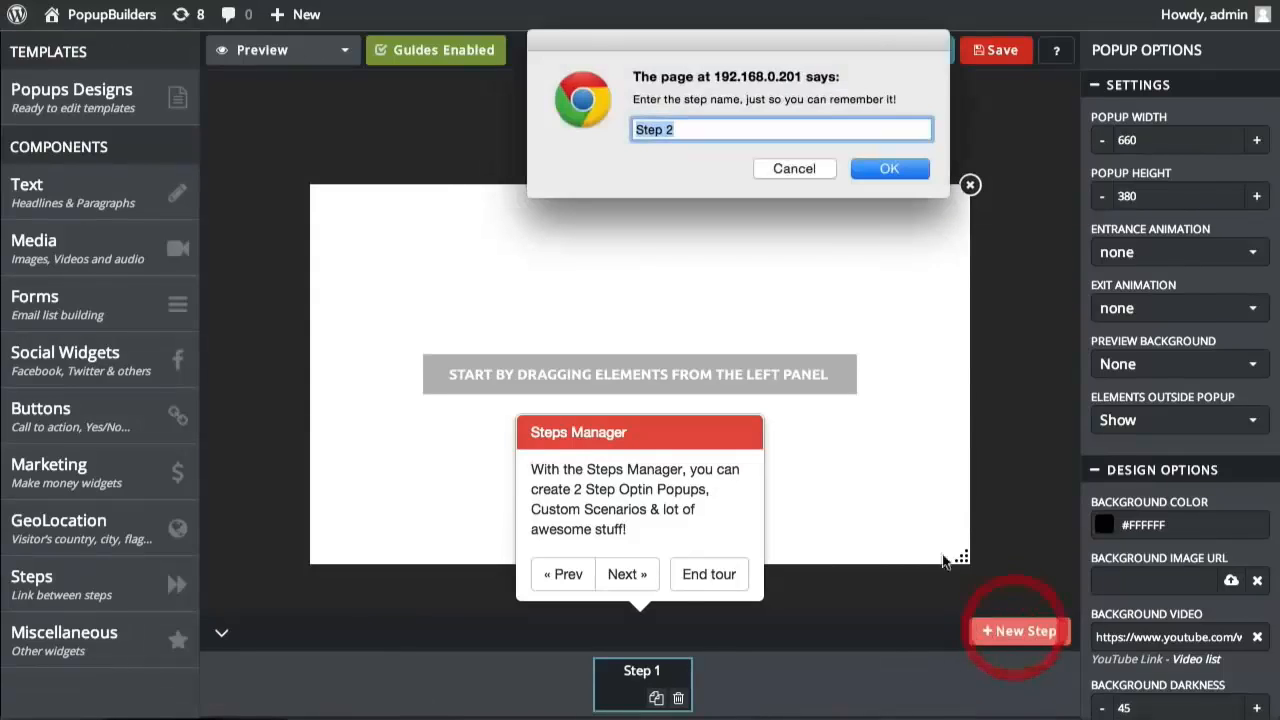
pyautogui.click(883, 172)
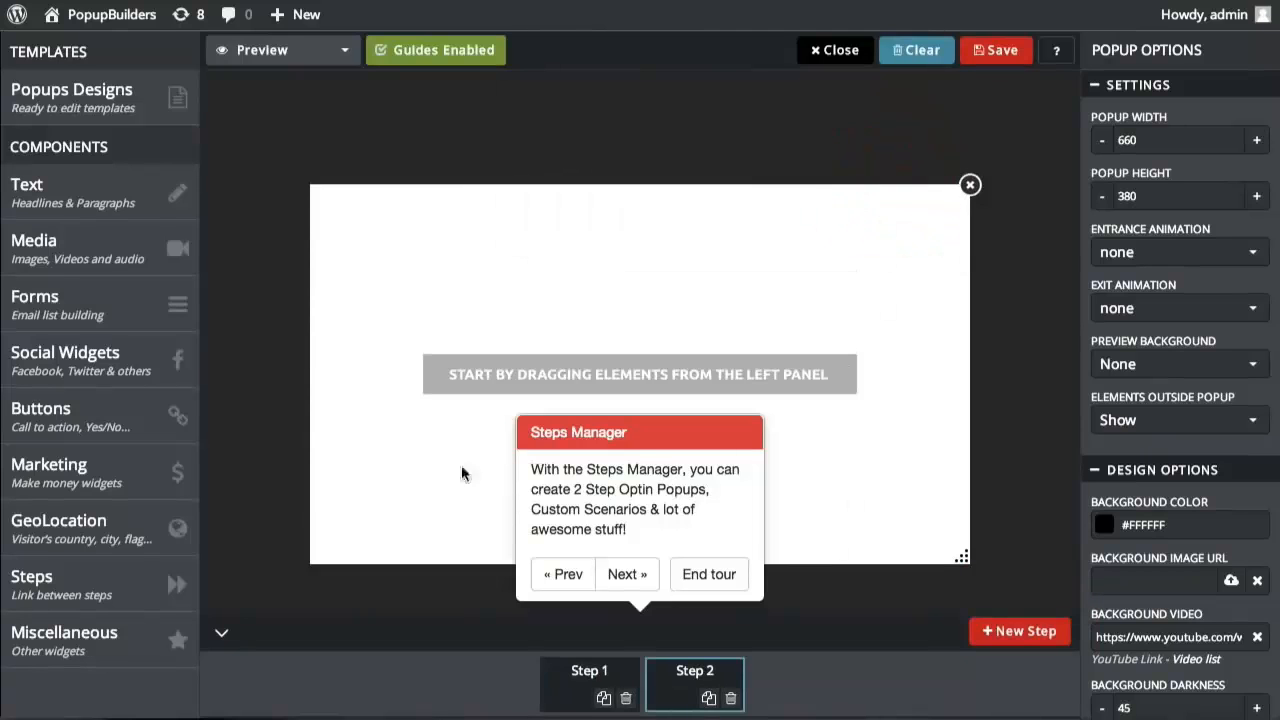
# Step: Add a headline to the upper middle of Step 2 and change its text to "Step 2"
pyautogui.click(100, 192)
pyautogui.moveTo(289, 100); pyautogui.dragTo(646, 360)
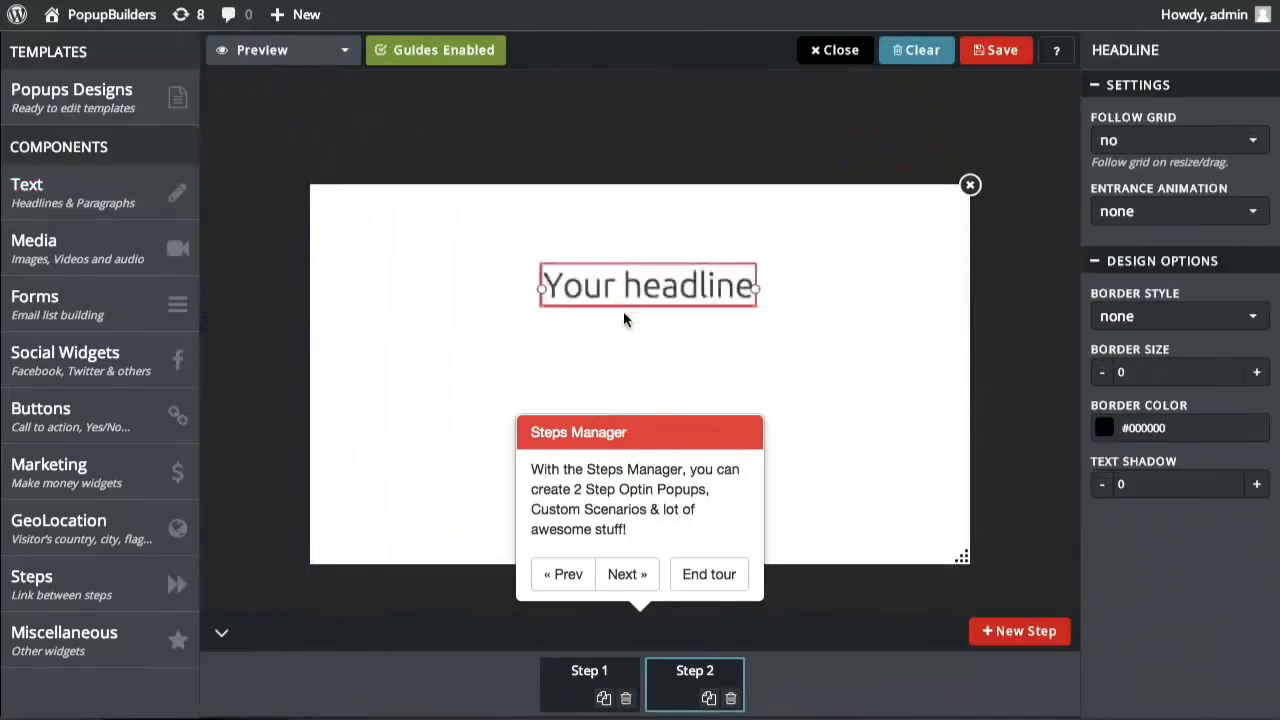
pyautogui.doubleClick(640, 286)
pyautogui.hotkey('ctrl', 'a')
pyautogui.write('St')
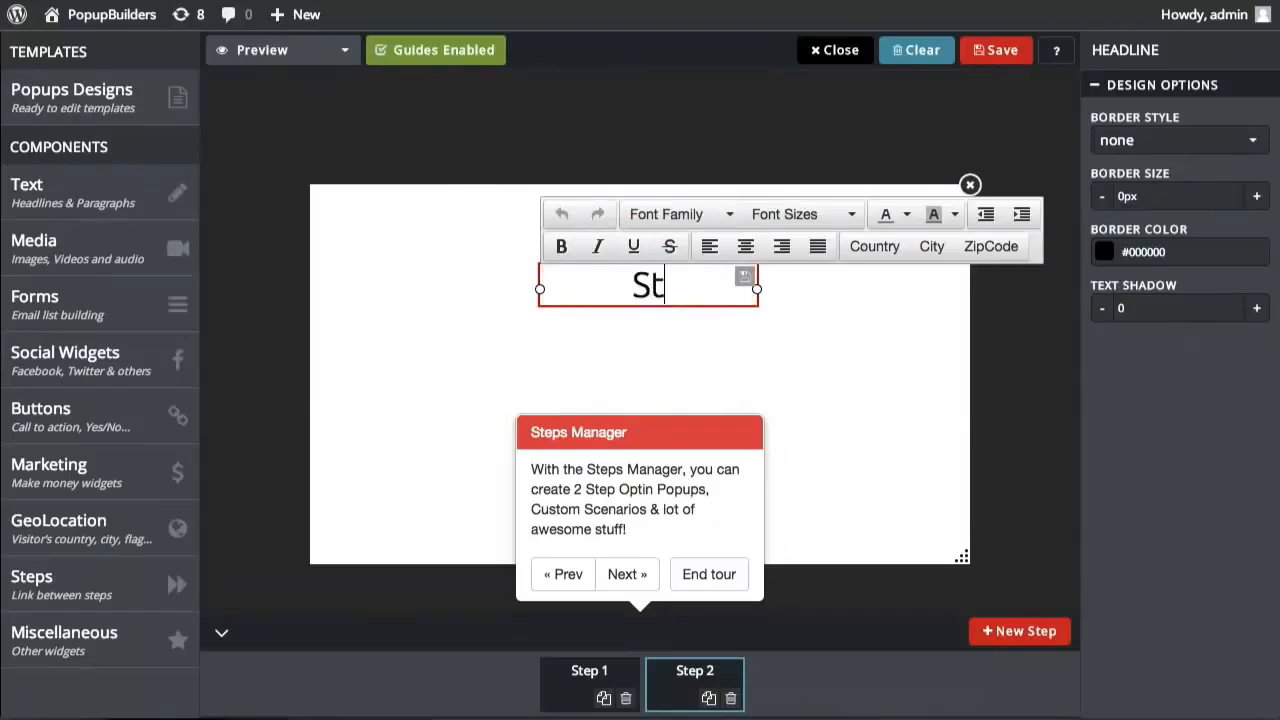
pyautogui.write('ep 1')
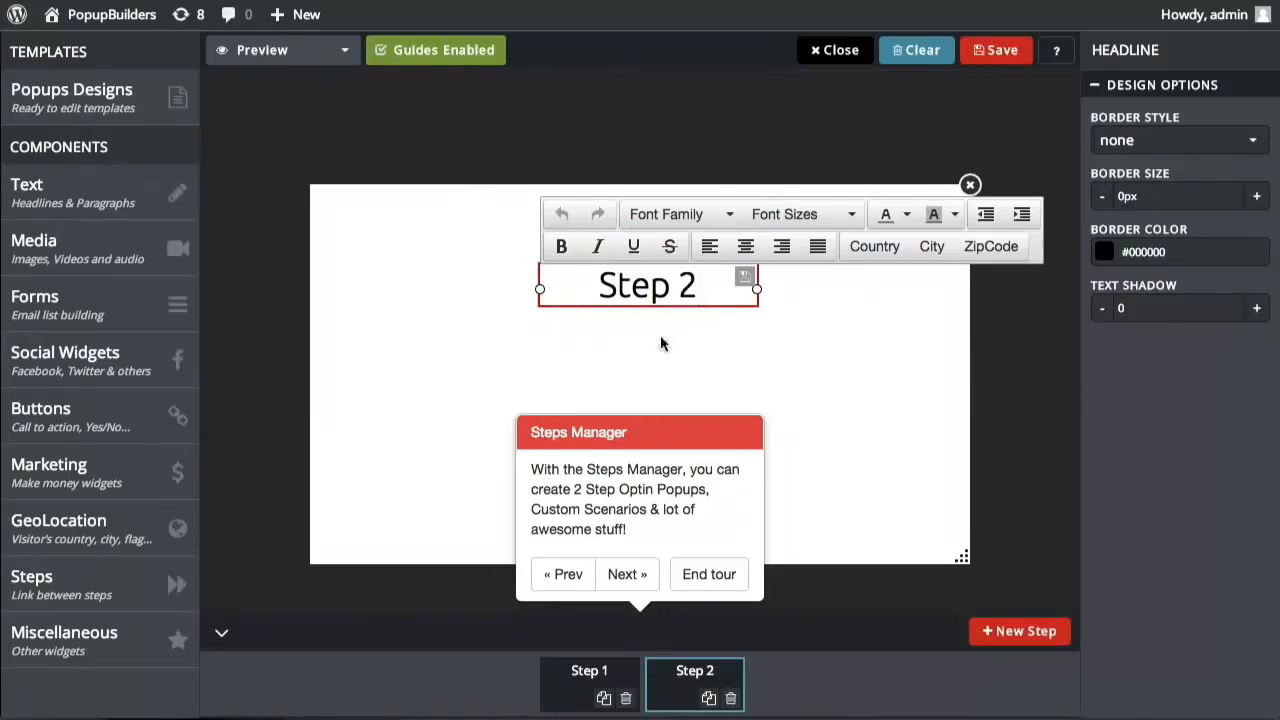
pyautogui.click(789, 380)
# Step: Switch to Step 1, add a headline near its upper middle and change the text to "Step 1"
pyautogui.click(609, 690)
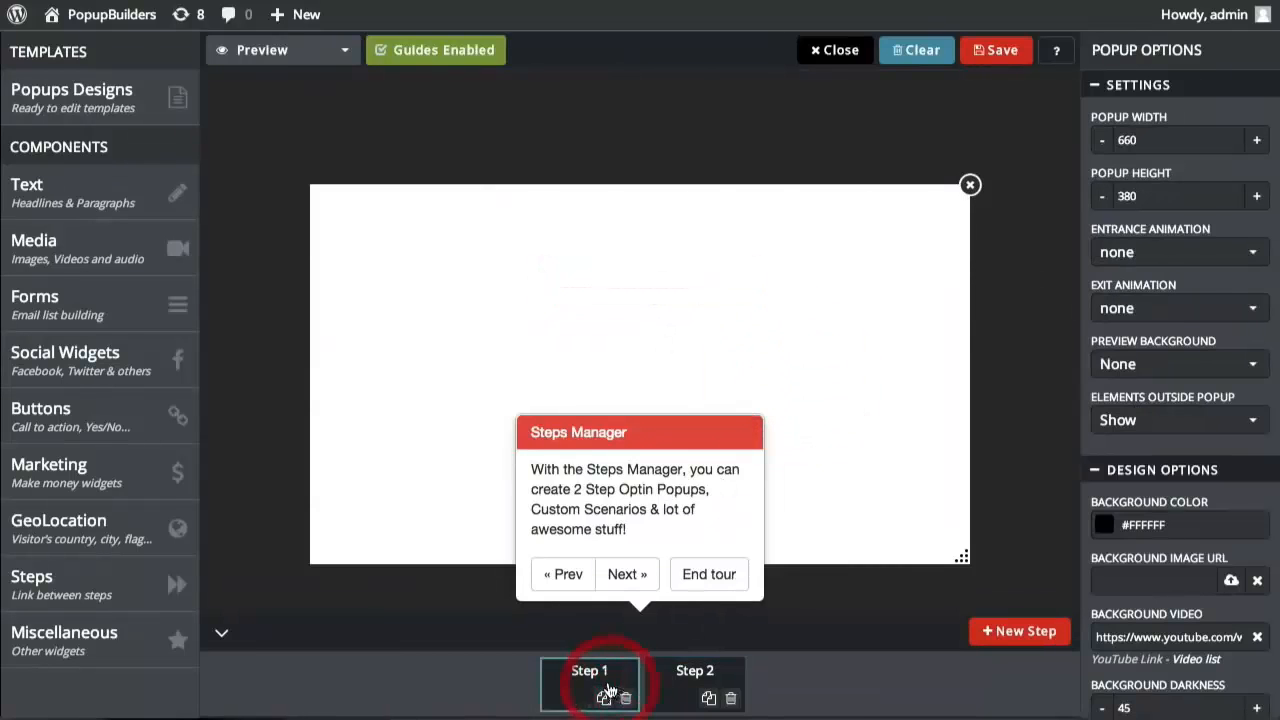
pyautogui.click(55, 190)
pyautogui.moveTo(277, 101); pyautogui.dragTo(595, 295)
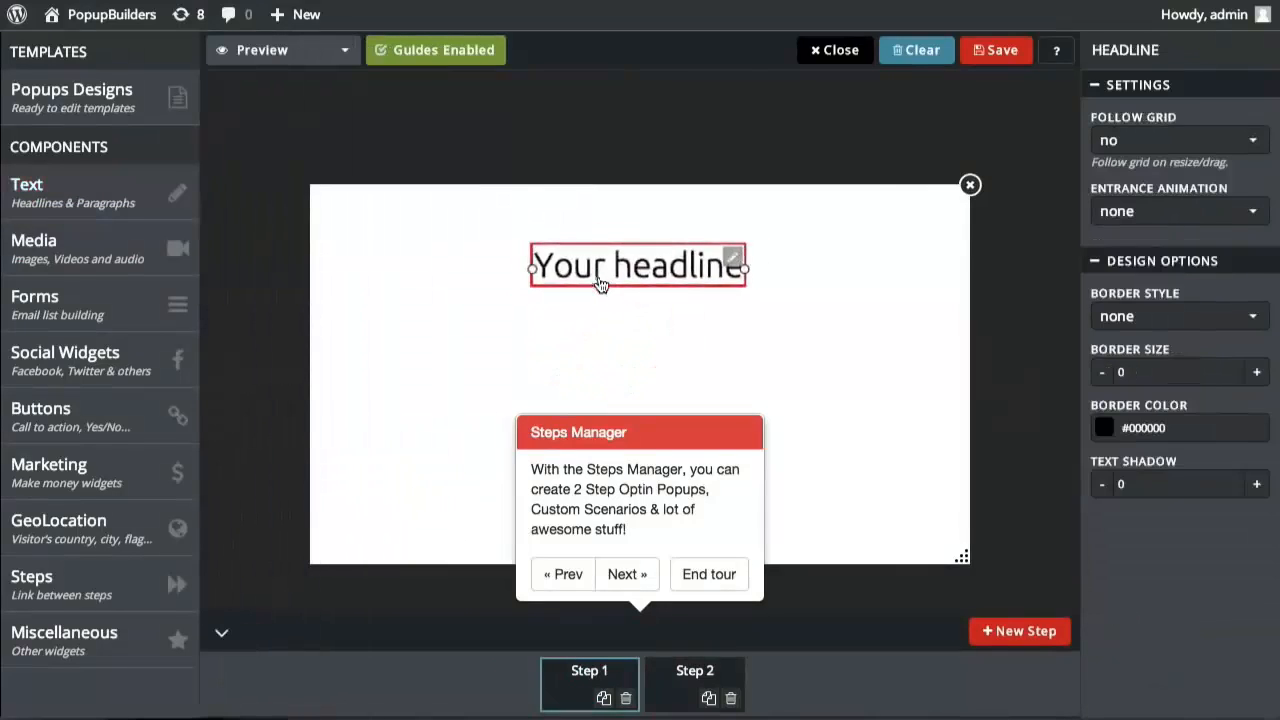
pyautogui.doubleClick(600, 285)
pyautogui.hotkey('ctrl', 'a')
pyautogui.write('Step ')
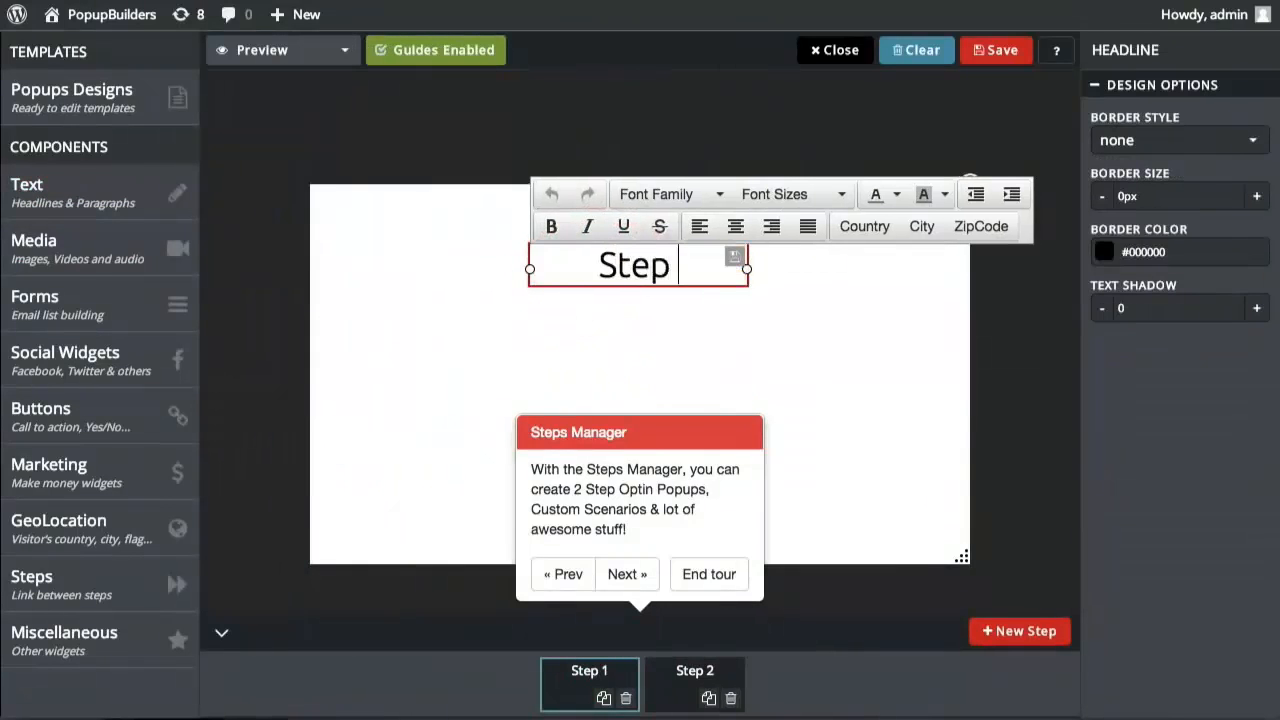
pyautogui.write('1')
pyautogui.click(614, 322)
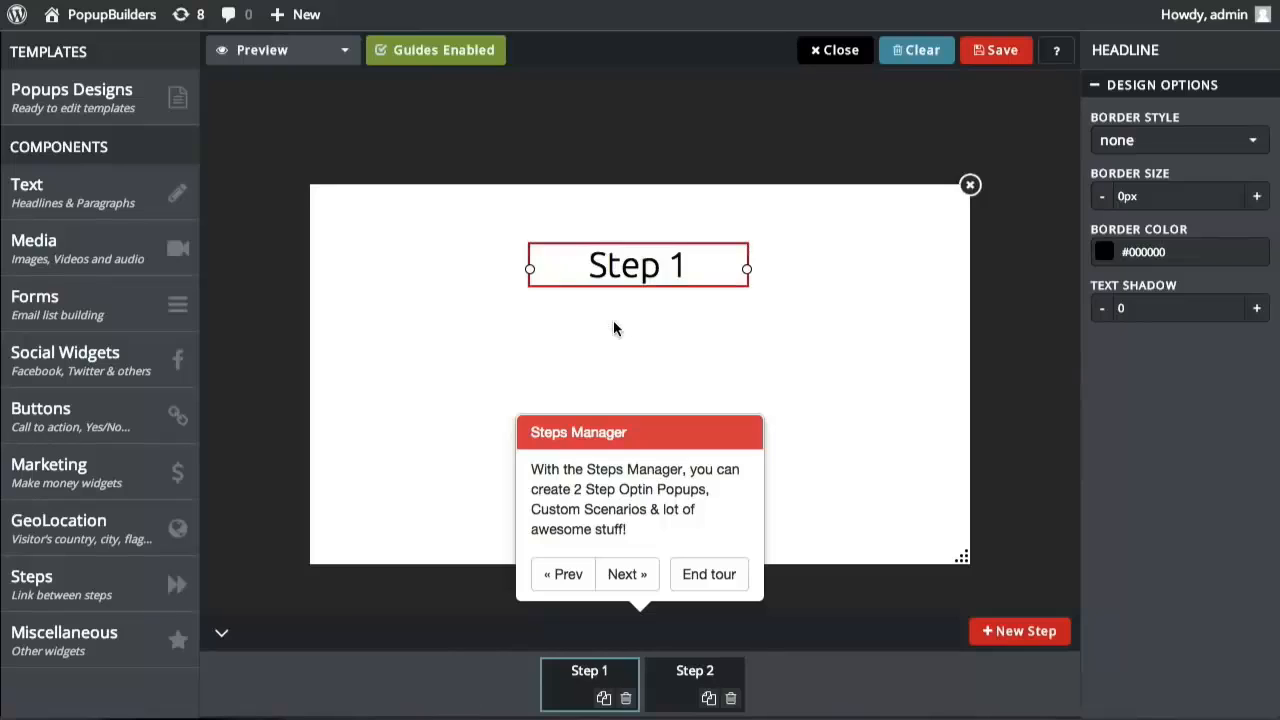
# Step: Switch between the two popup steps to compare them and delete Step 2
pyautogui.click(613, 326)
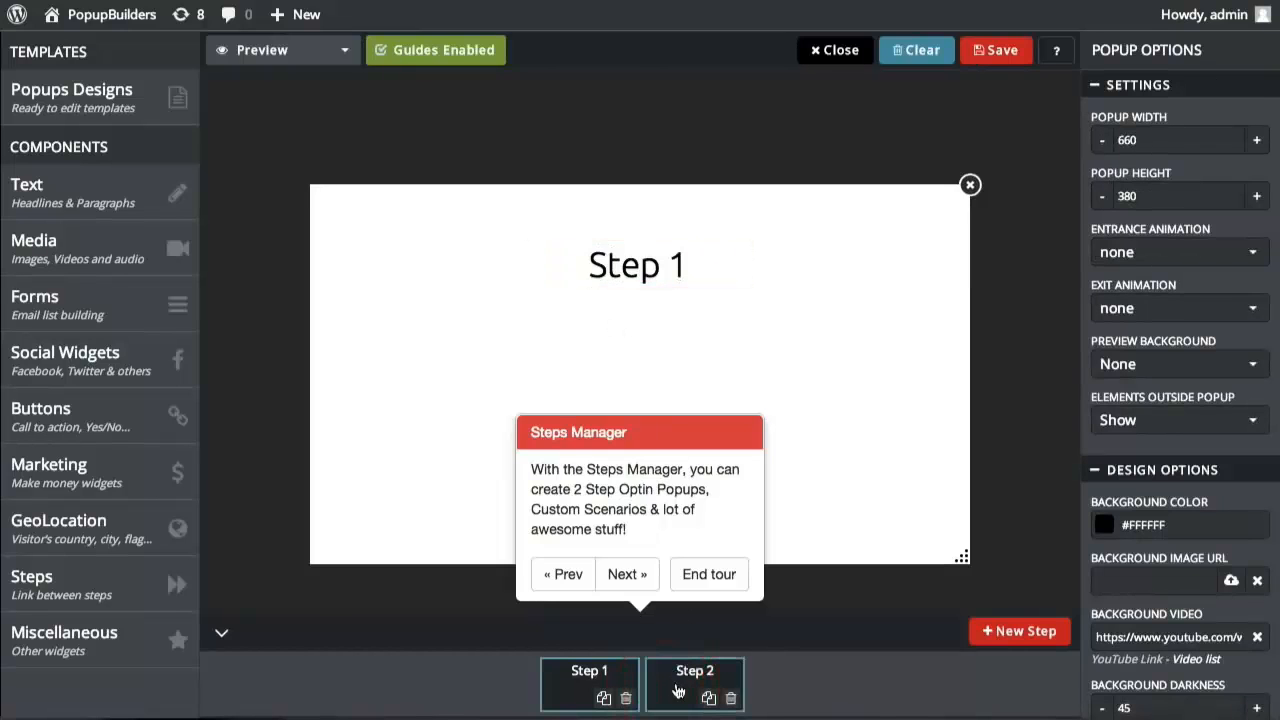
pyautogui.click(675, 689)
pyautogui.click(607, 684)
pyautogui.click(672, 698)
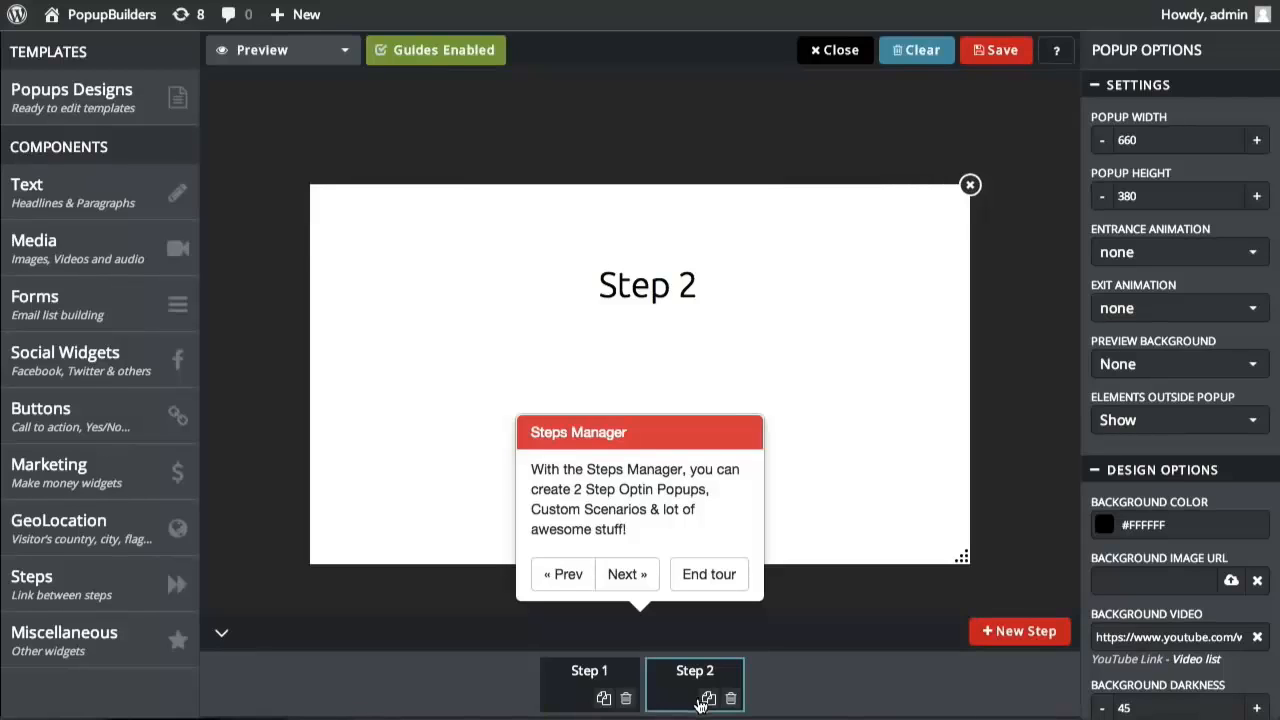
pyautogui.click(730, 699)
pyautogui.click(897, 157)
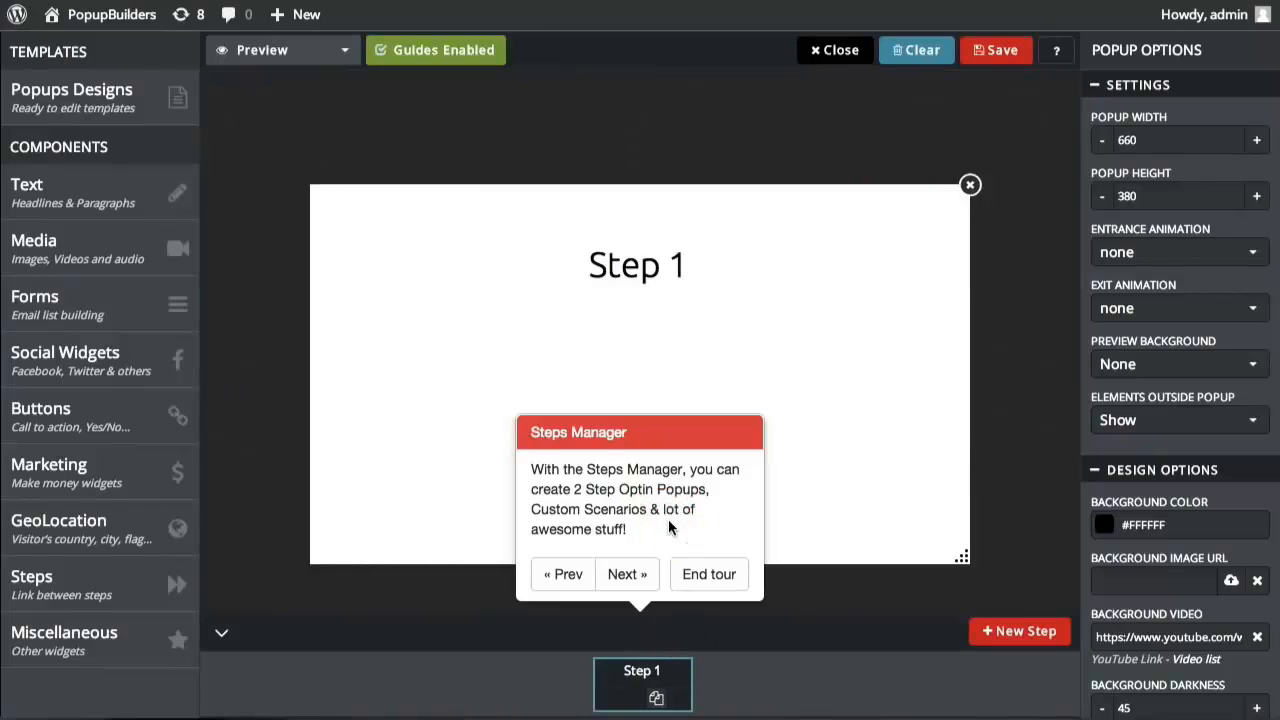
# Step: Go through the remaining tour pages on real-time preview, saving and replaying the help tour, and end the tour
pyautogui.click(627, 574)
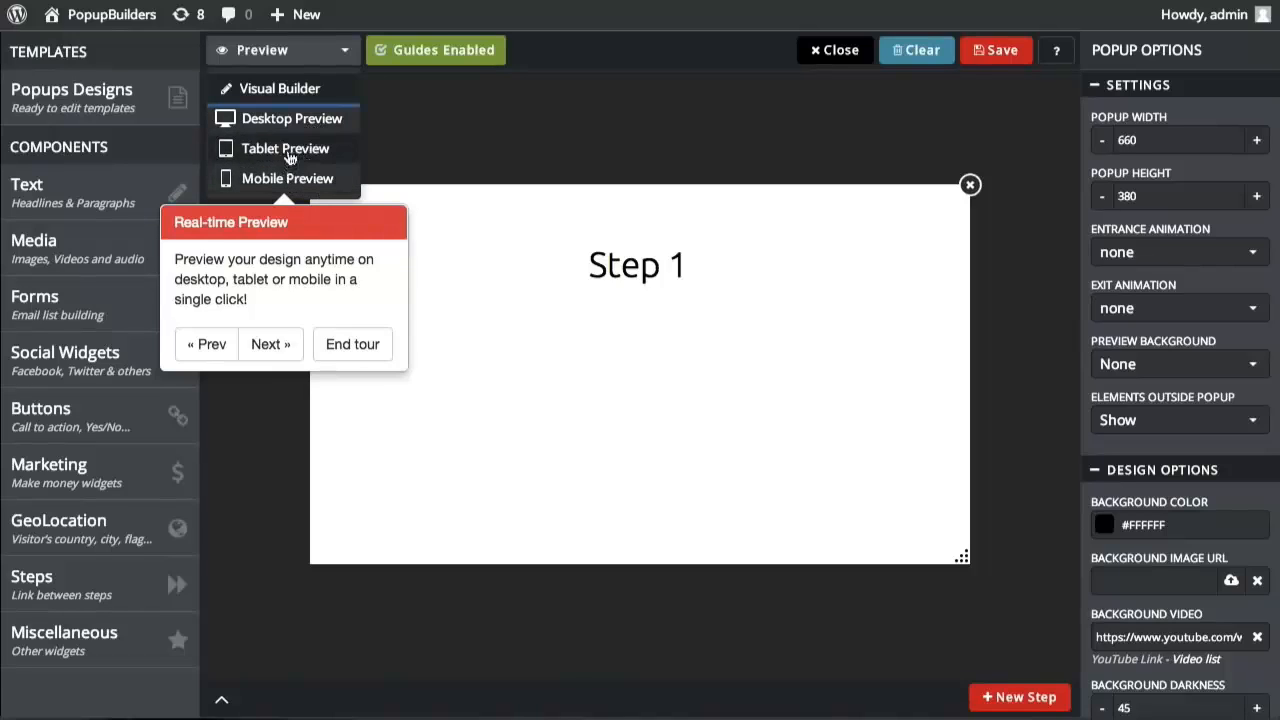
pyautogui.click(274, 344)
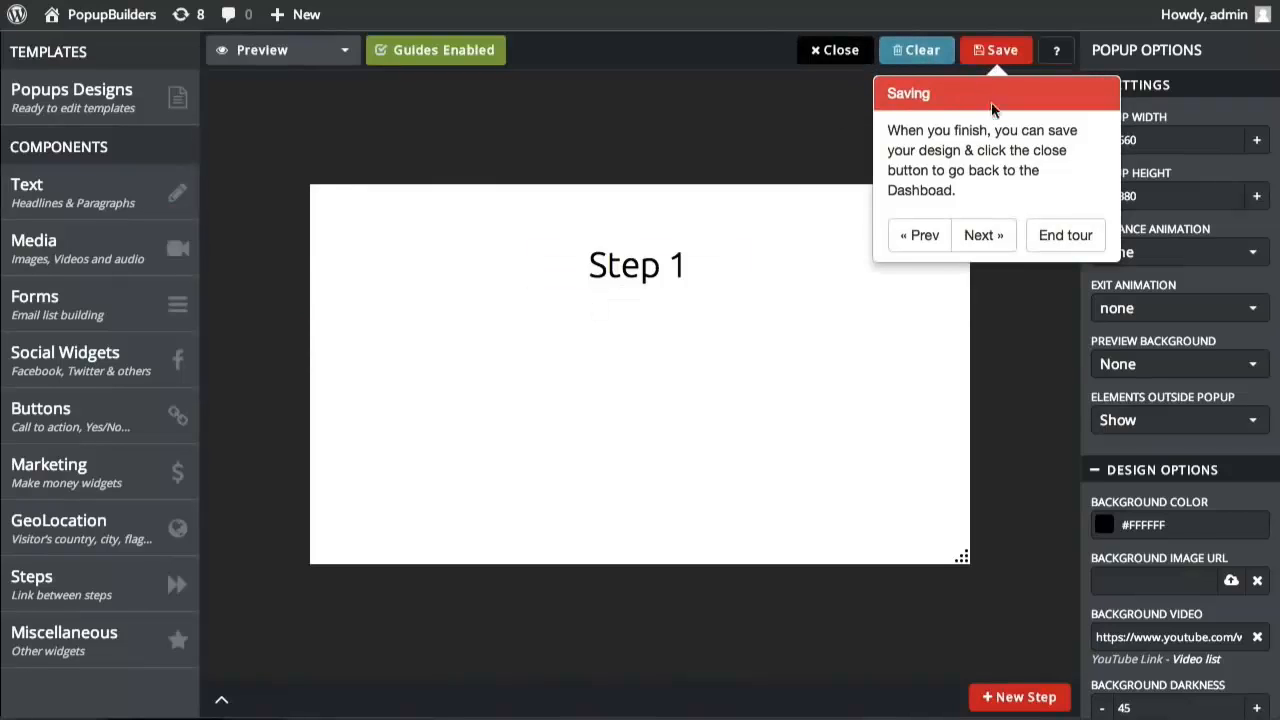
pyautogui.click(985, 236)
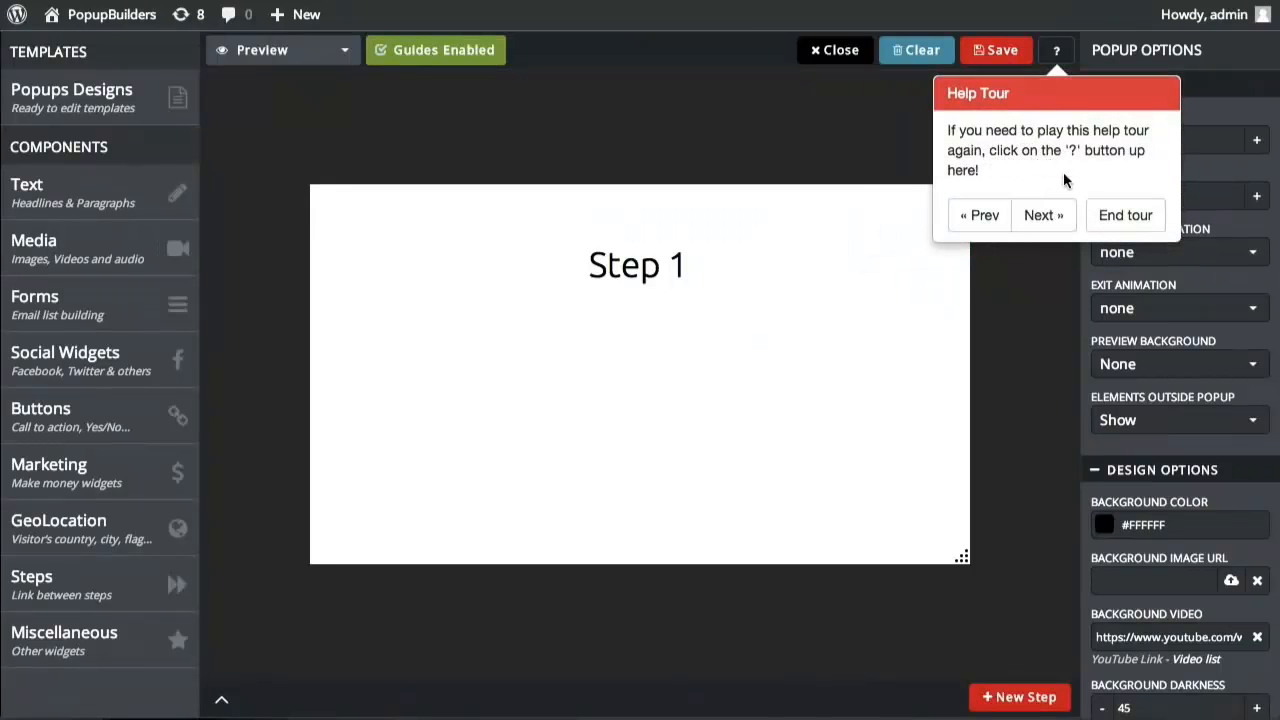
pyautogui.click(1054, 216)
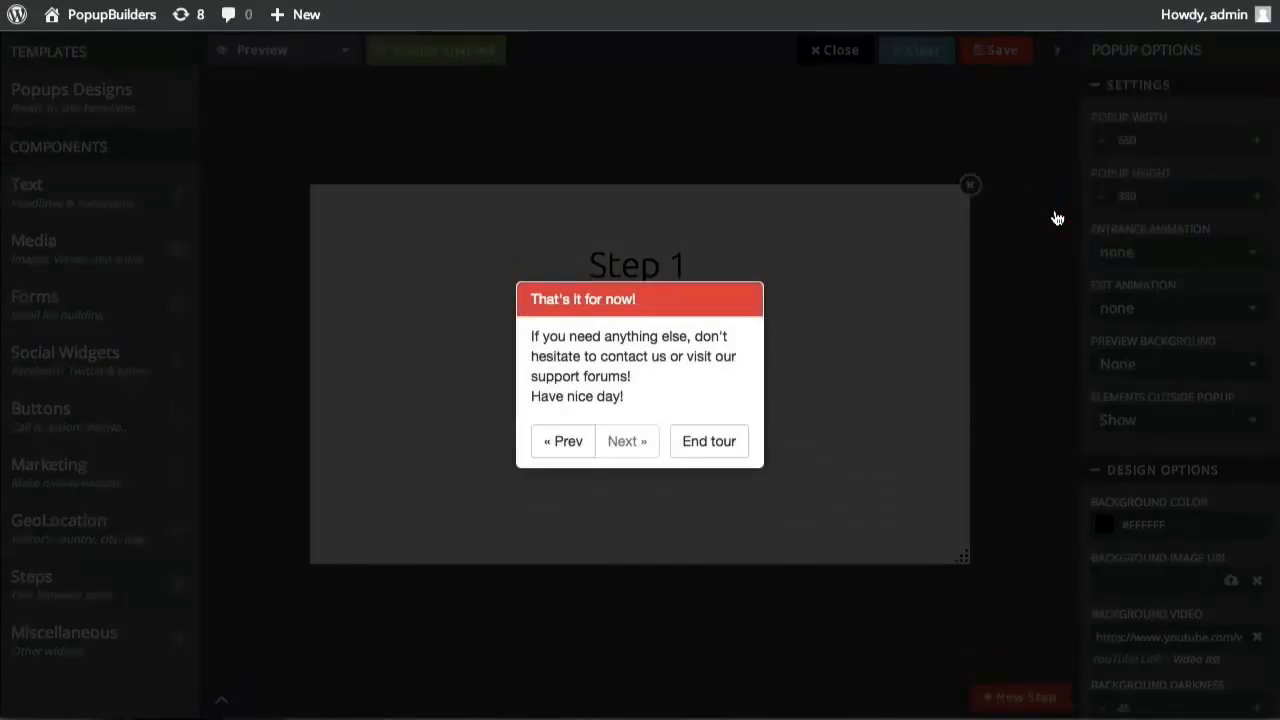
pyautogui.click(709, 441)
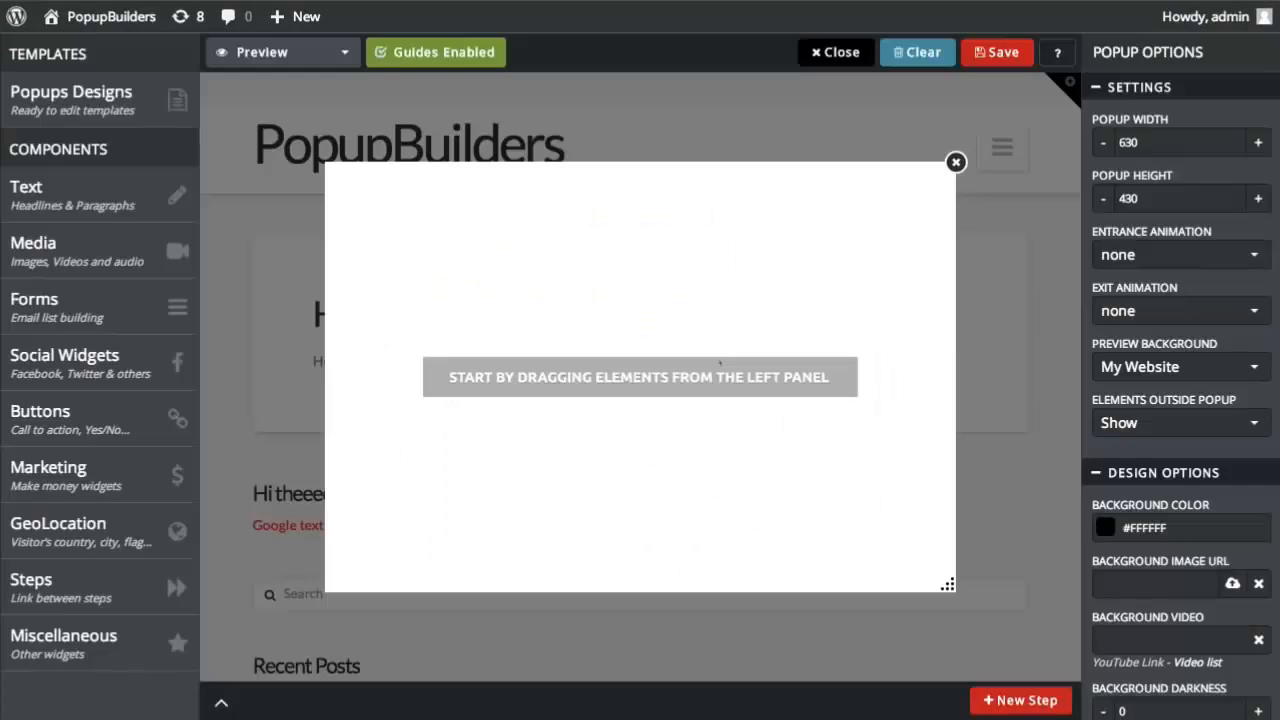
# Step: Add an Ebook marketing widget to the left half of the blank popup, shrink it slightly and reposition it there
pyautogui.click(719, 362)
pyautogui.click(60, 475)
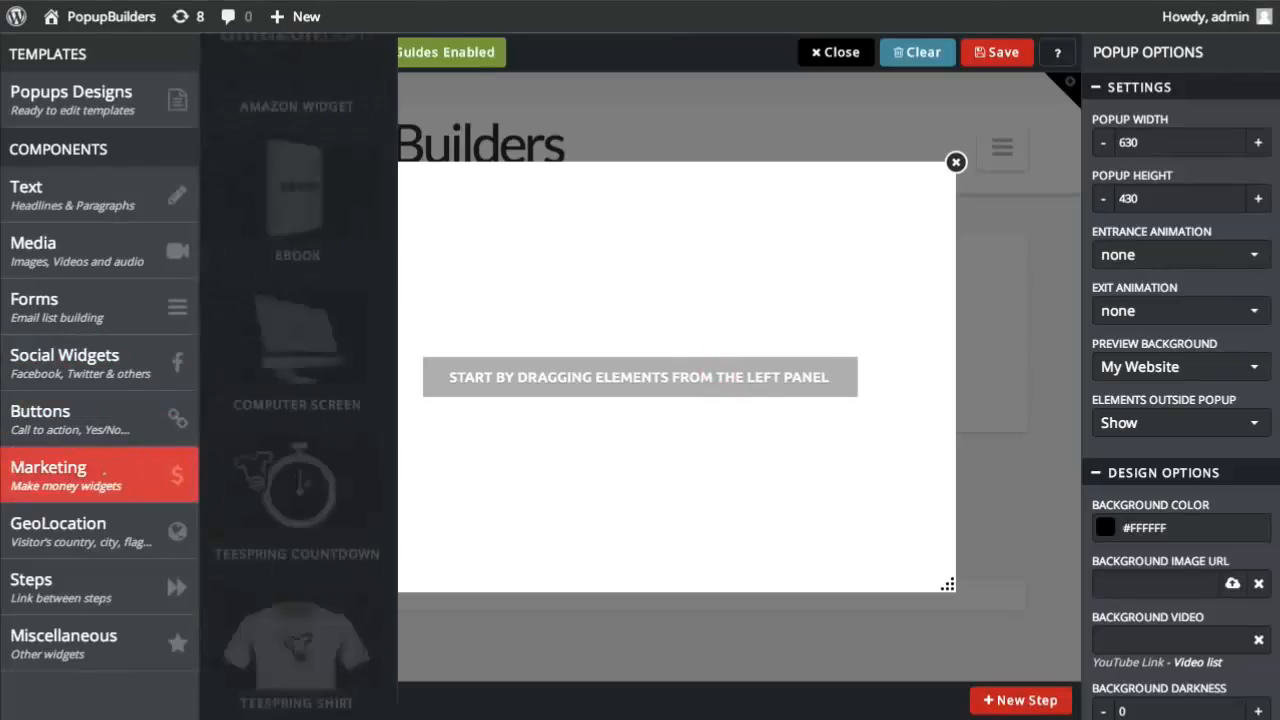
pyautogui.moveTo(296, 186); pyautogui.dragTo(480, 400)
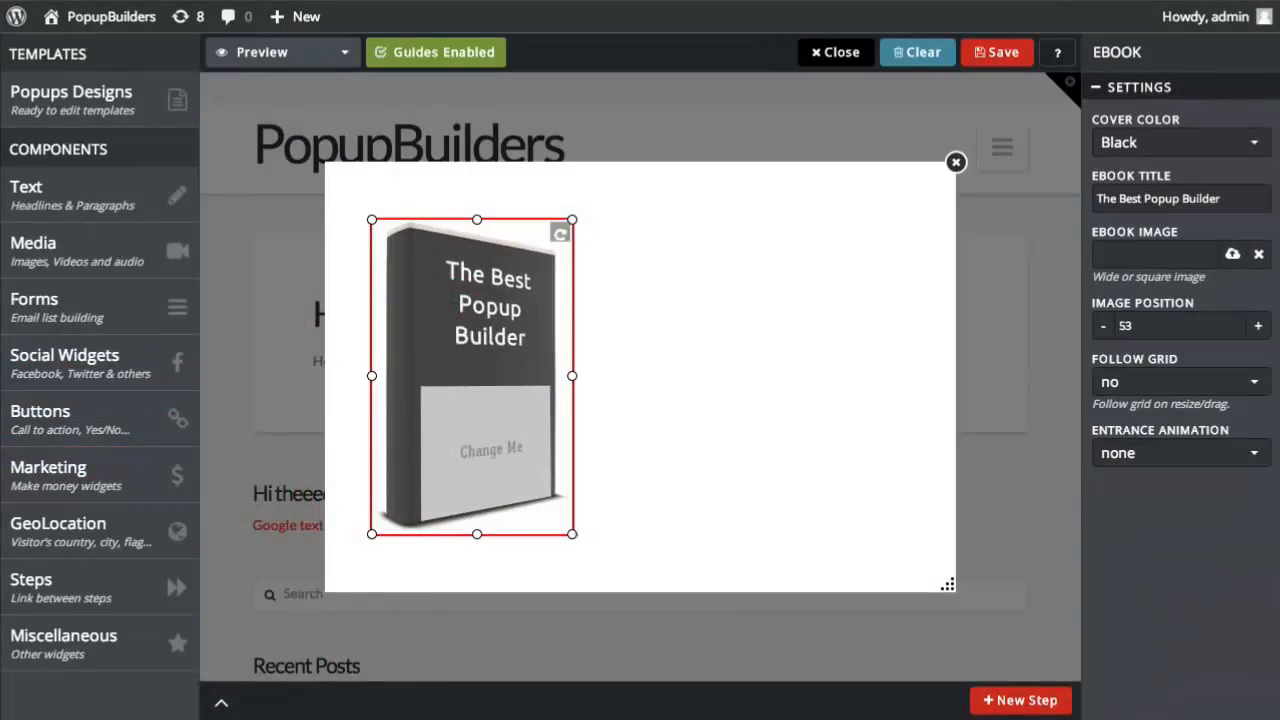
pyautogui.moveTo(573, 534); pyautogui.dragTo(537, 499)
pyautogui.moveTo(476, 436); pyautogui.dragTo(501, 462)
# Step: Change the ebook title to "PopupBuilder Secrets REVEALED"
pyautogui.tripleClick(1245, 201)
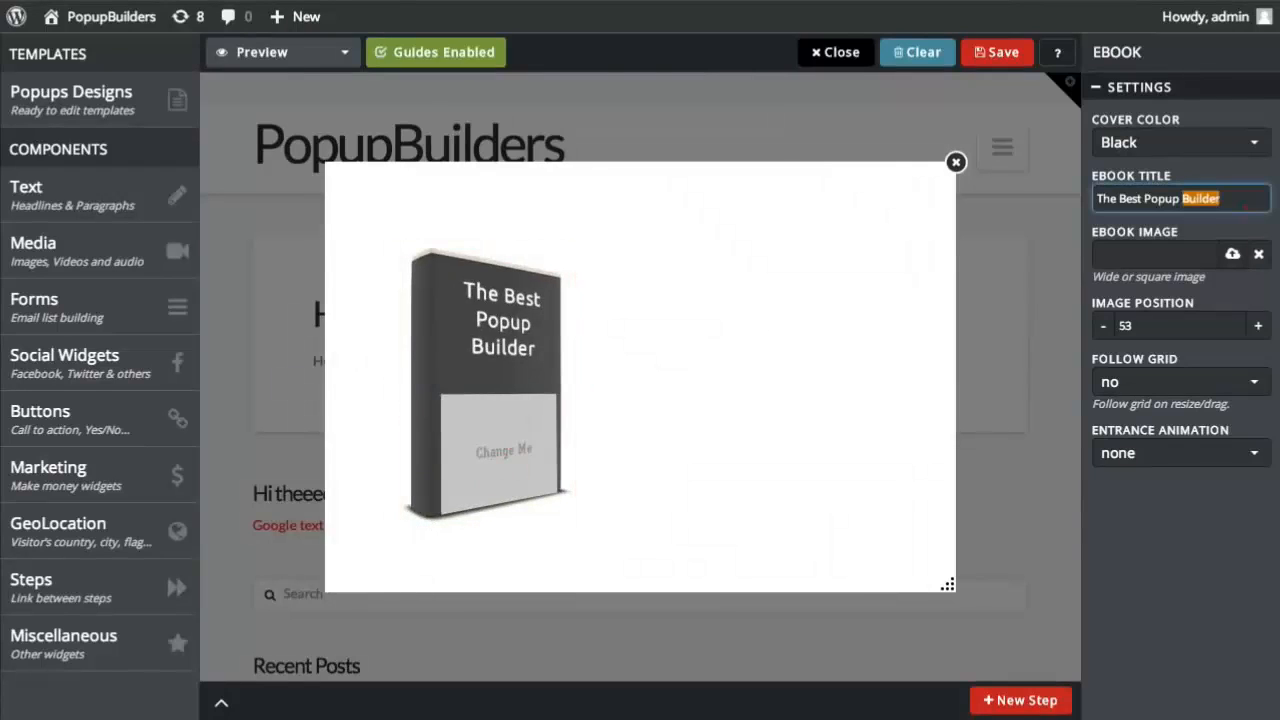
pyautogui.write('Popu')
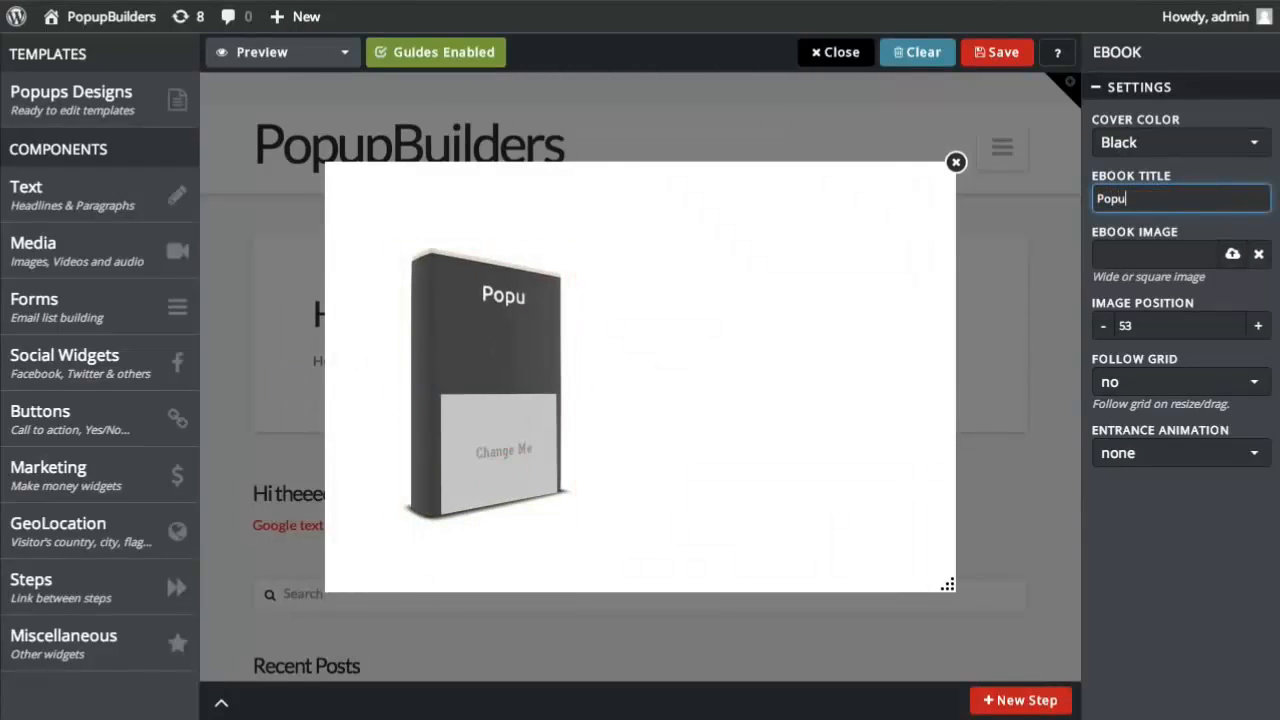
pyautogui.write('pBuilder S')
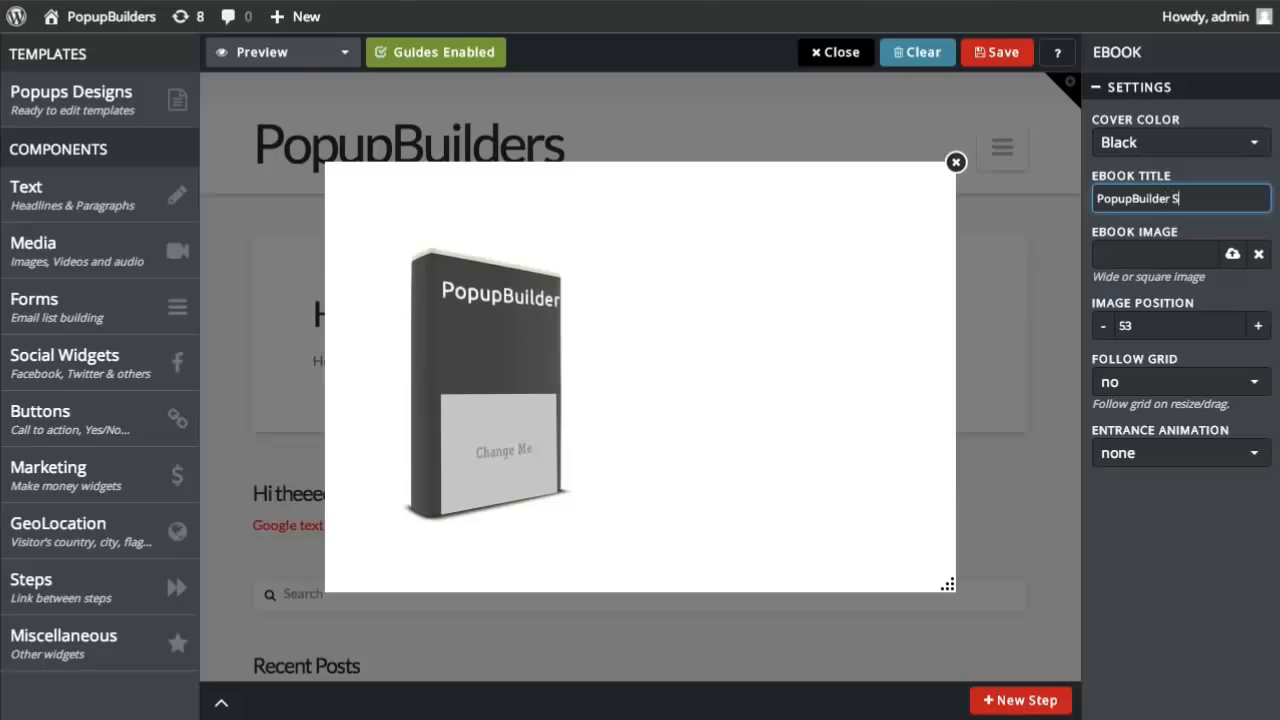
pyautogui.write('ecrets R')
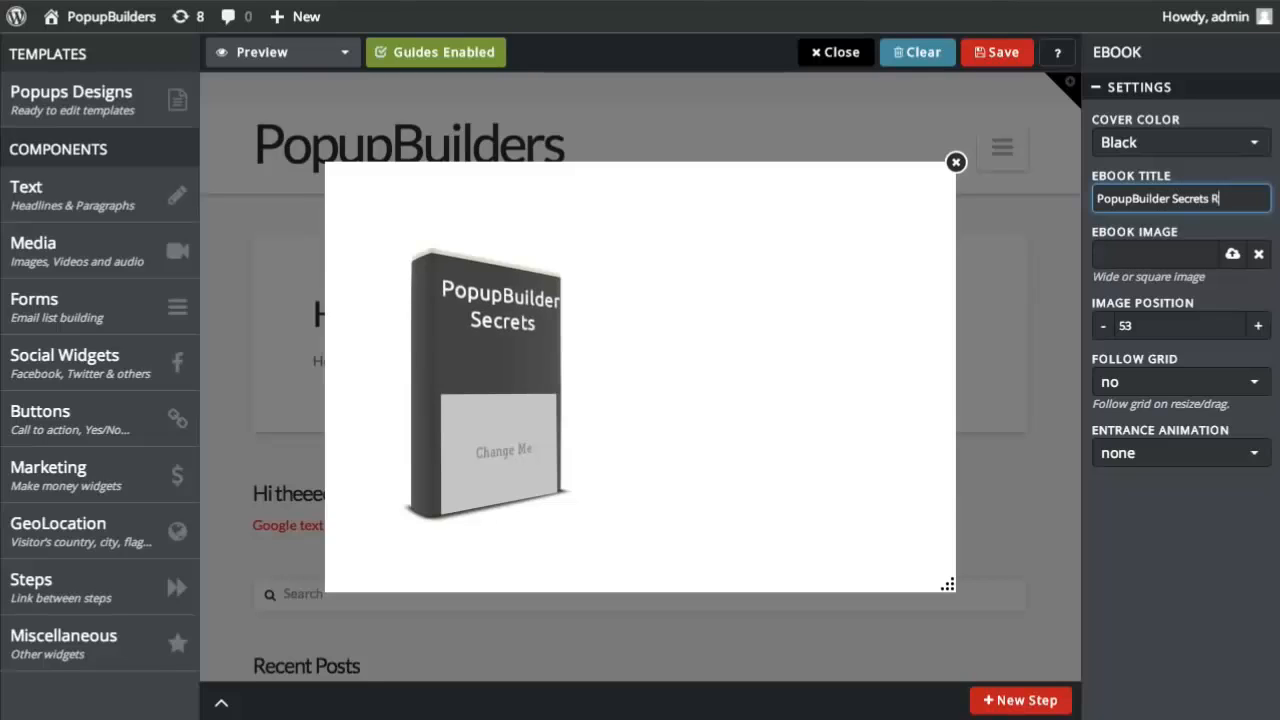
pyautogui.write('EVEA')
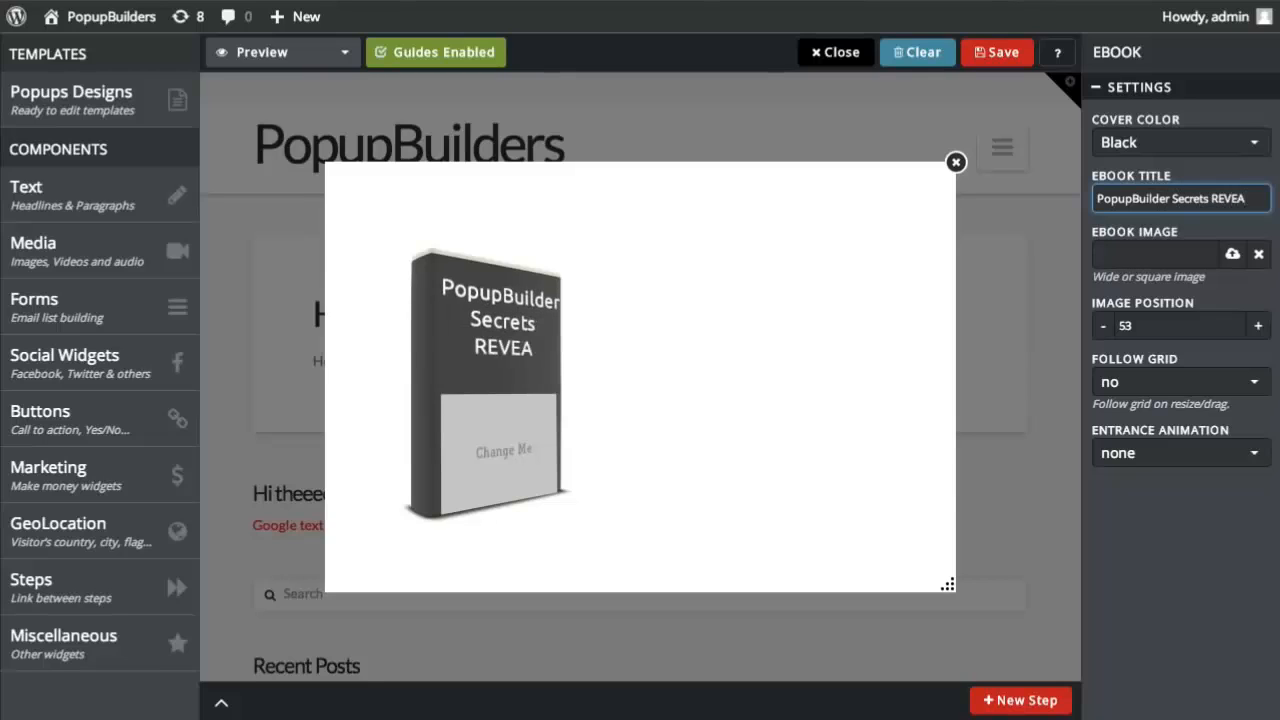
pyautogui.write('LED')
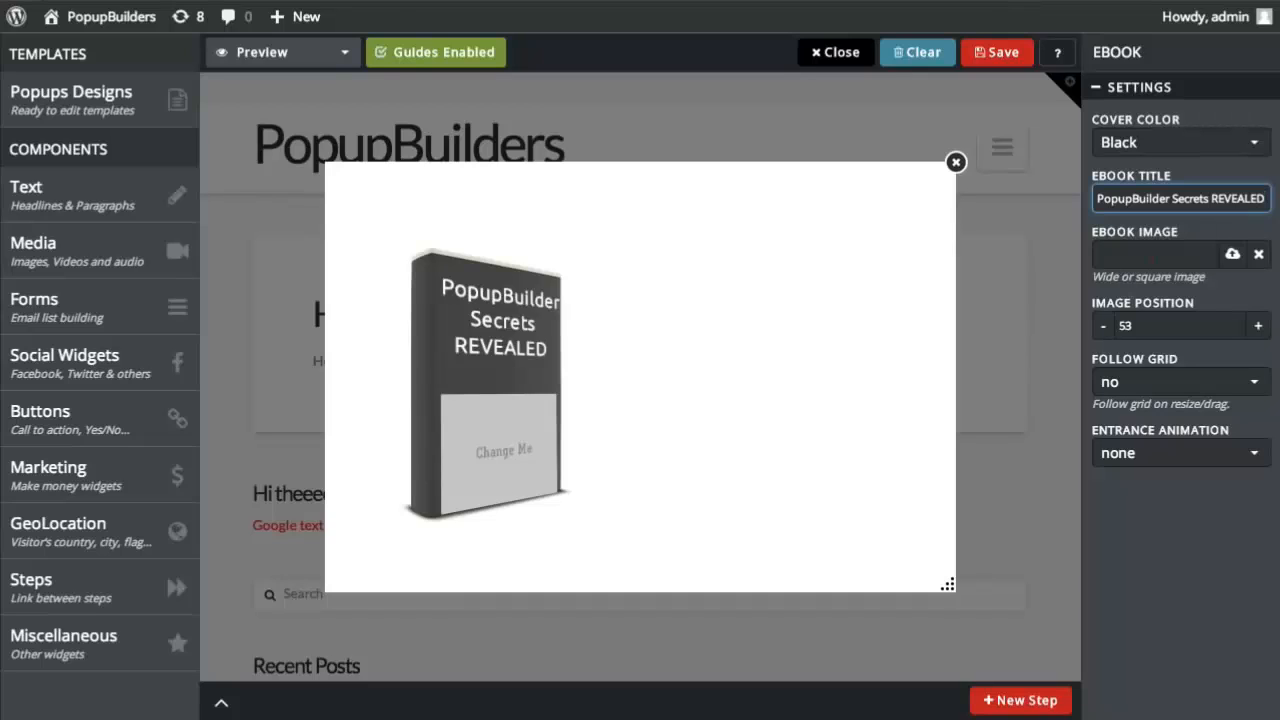
# Step: Search the preset images for "wom" and insert the picture of the woman as the ebook image
pyautogui.click(1152, 256)
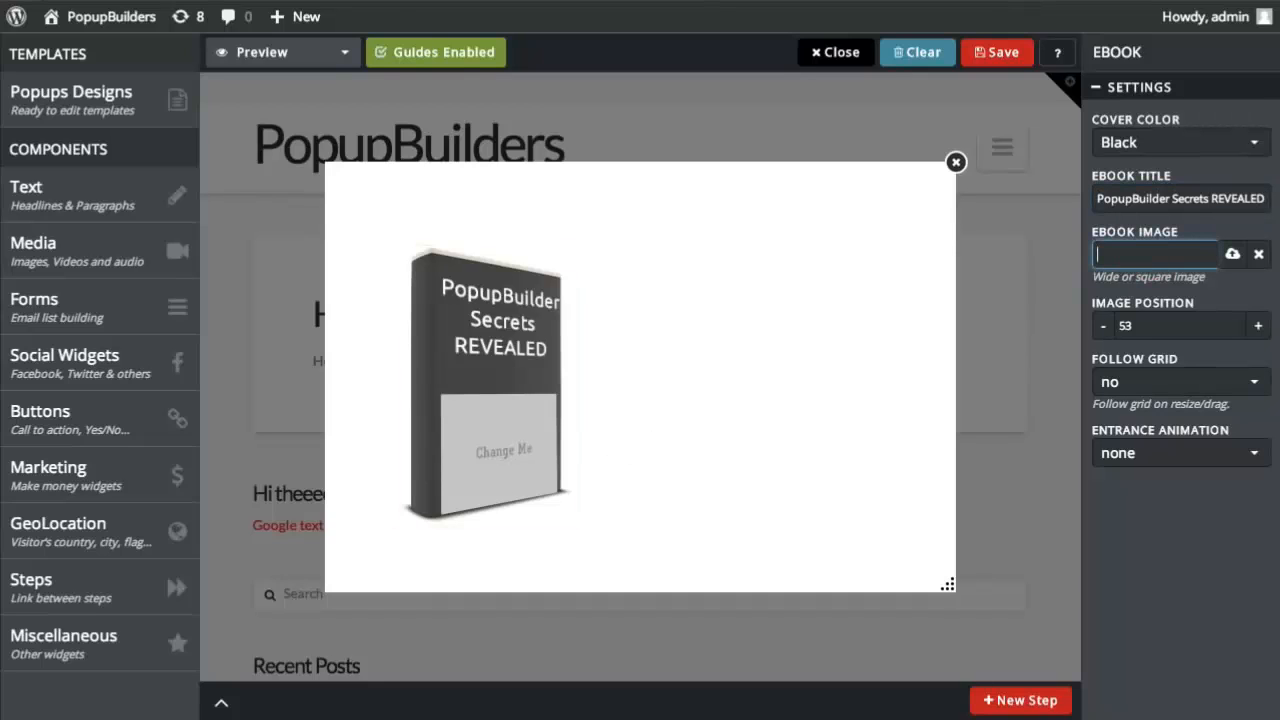
pyautogui.click(1232, 254)
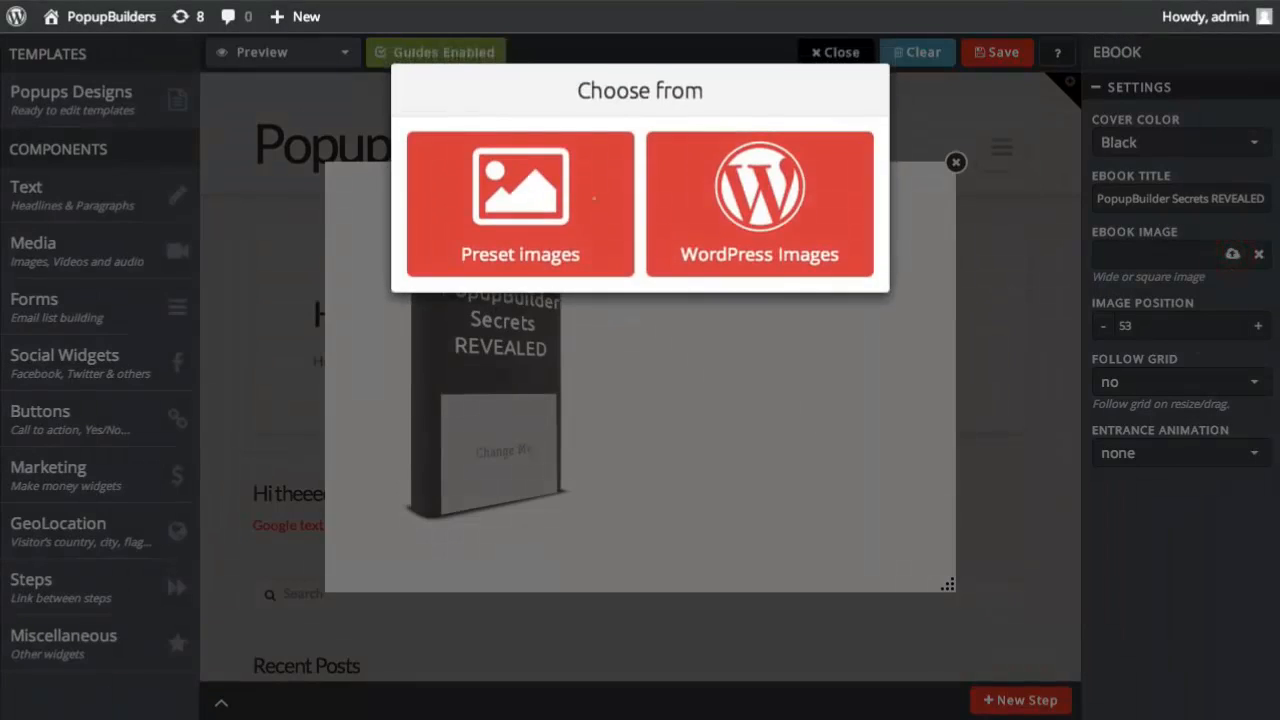
pyautogui.click(539, 187)
pyautogui.click(716, 151)
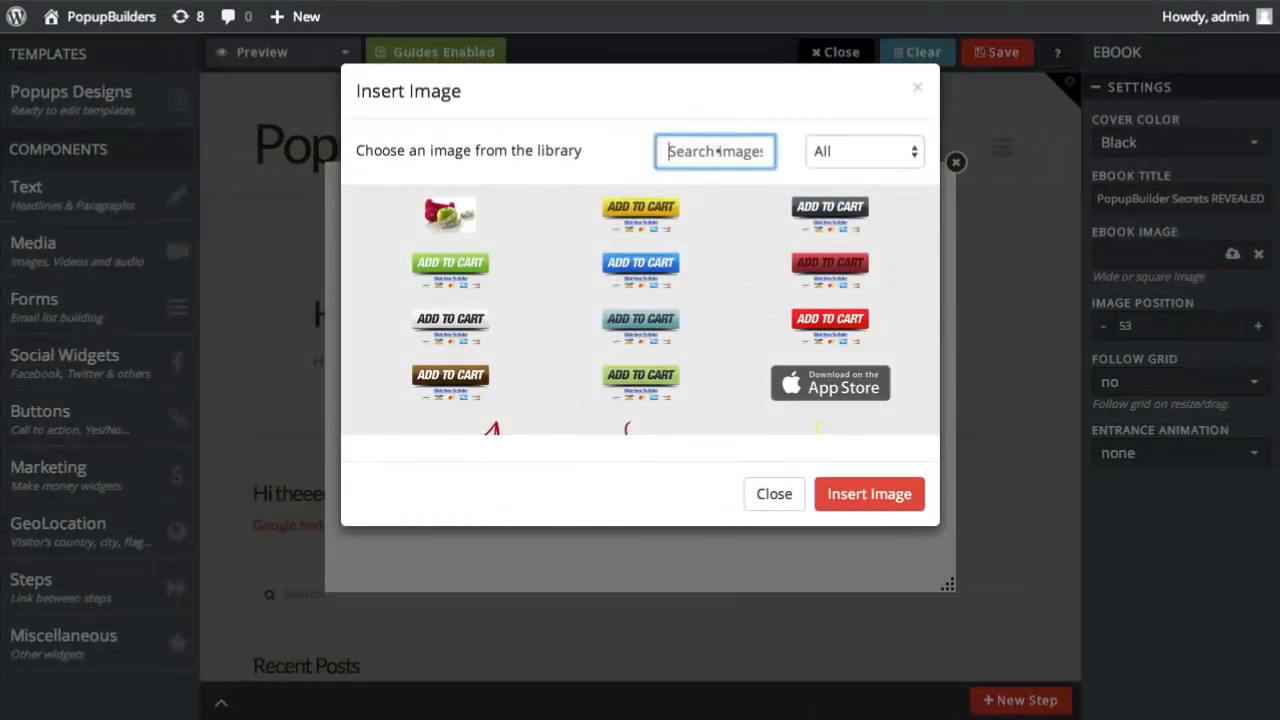
pyautogui.write('wom')
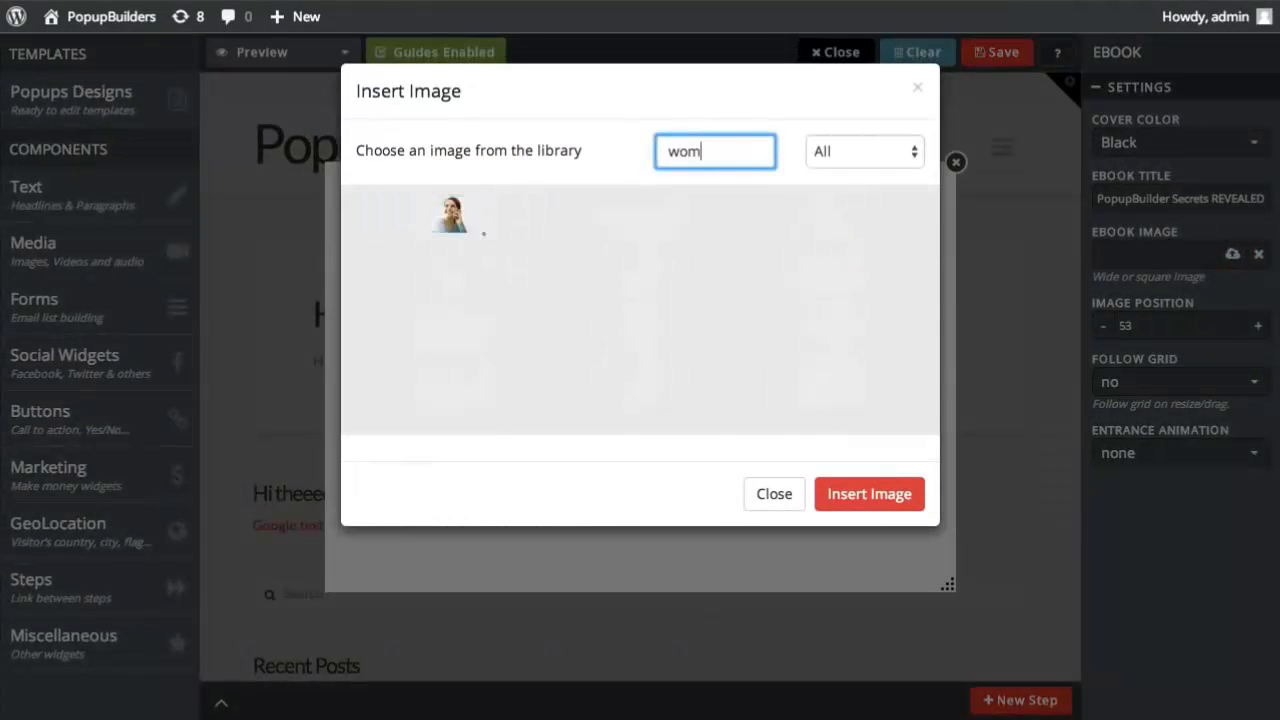
pyautogui.doubleClick(463, 205)
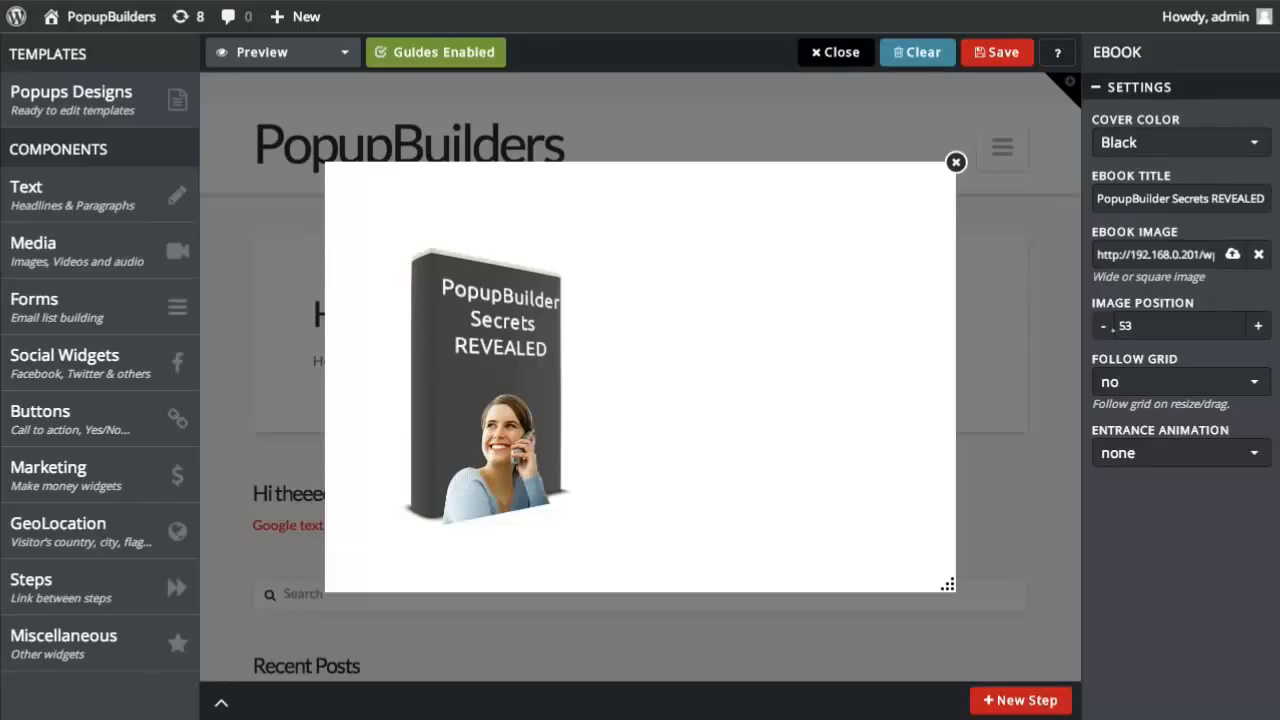
# Step: Lower the ebook's image position to 47 so the picture sits higher on the cover
pyautogui.click(1103, 327)
pyautogui.click(1103, 327)
pyautogui.click(1103, 327)
pyautogui.click(1103, 327)
pyautogui.click(1103, 327)
pyautogui.click(1103, 327)
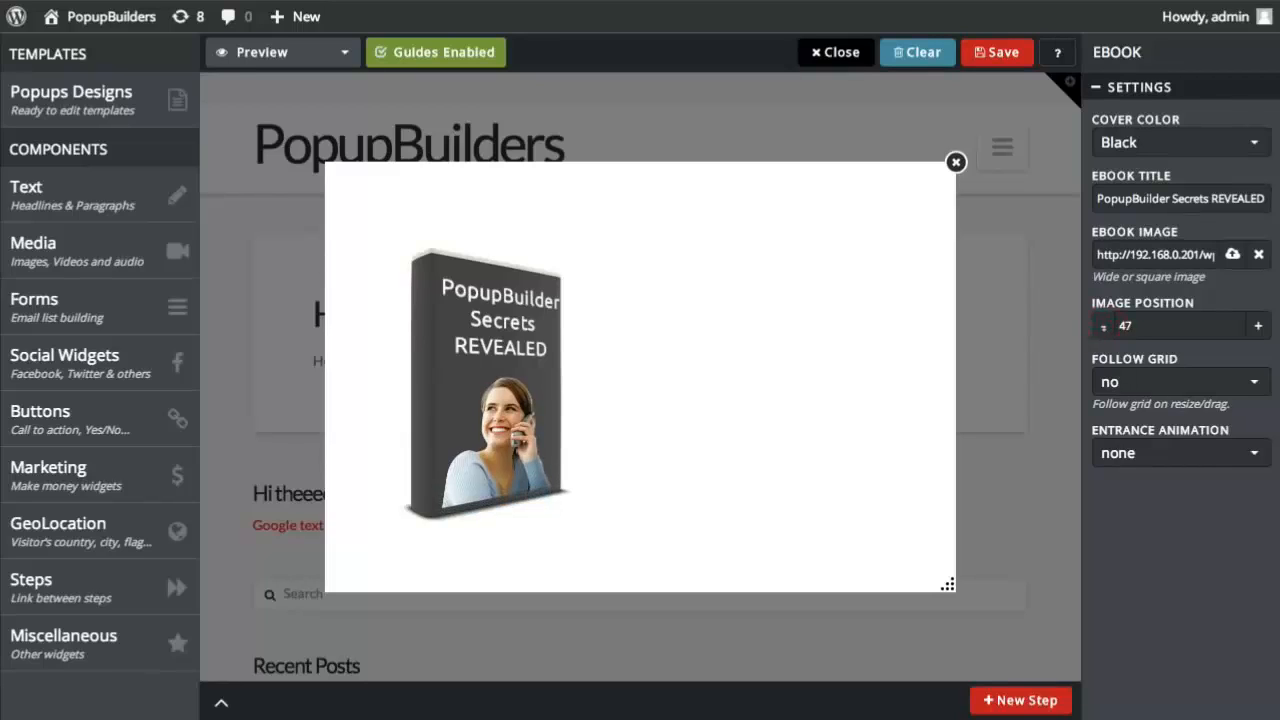
# Step: Try the White and Red cover colors on the ebook and settle on Green
pyautogui.click(482, 350)
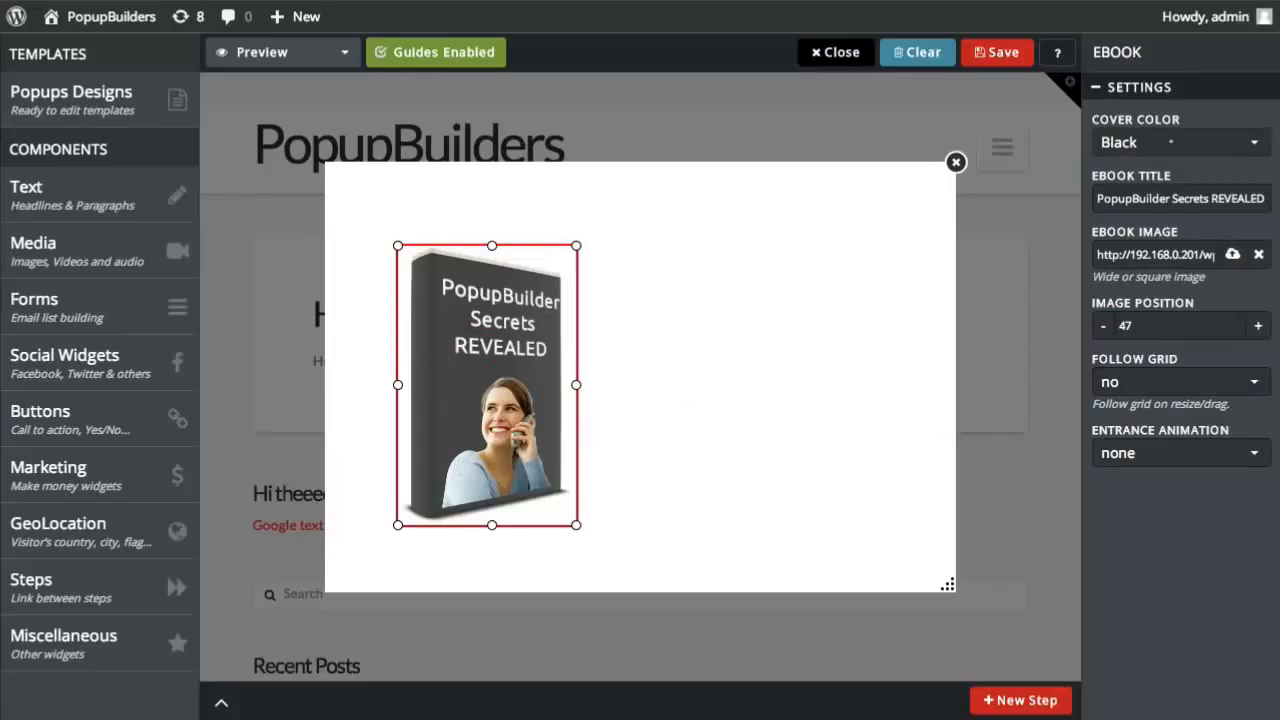
pyautogui.click(1170, 142)
pyautogui.click(1158, 204)
pyautogui.click(1152, 143)
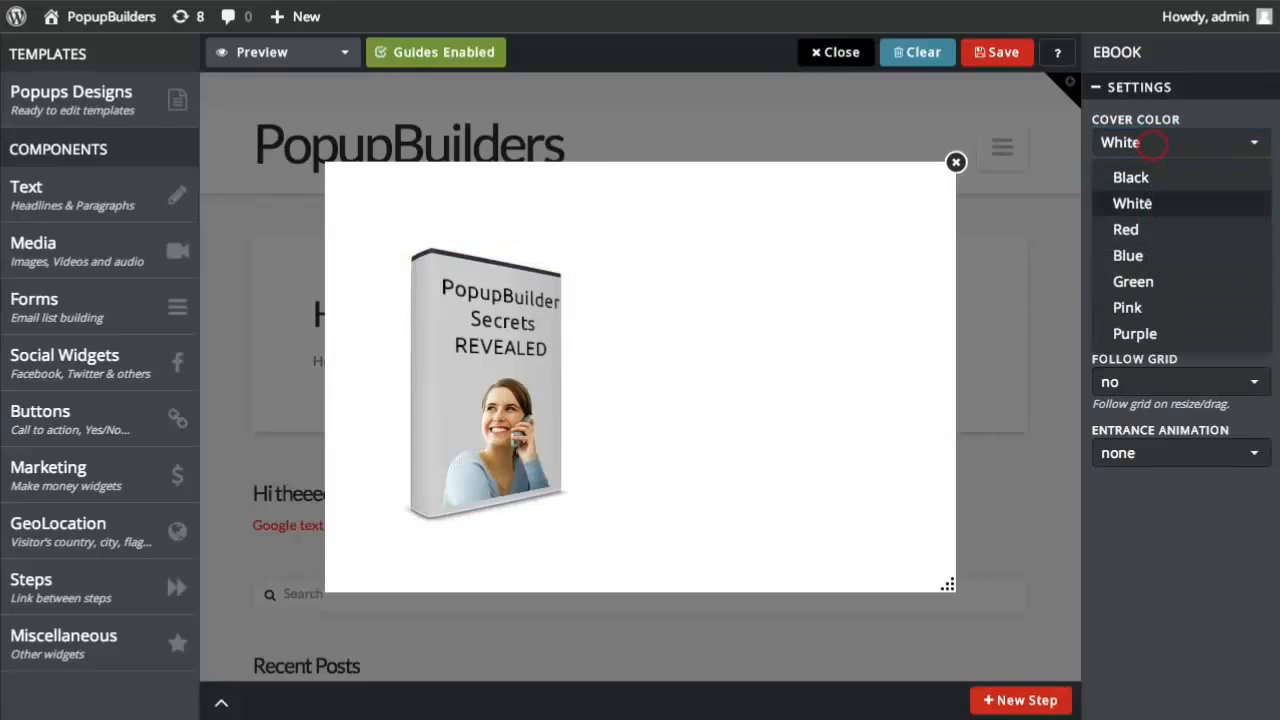
pyautogui.click(1144, 230)
pyautogui.click(1170, 142)
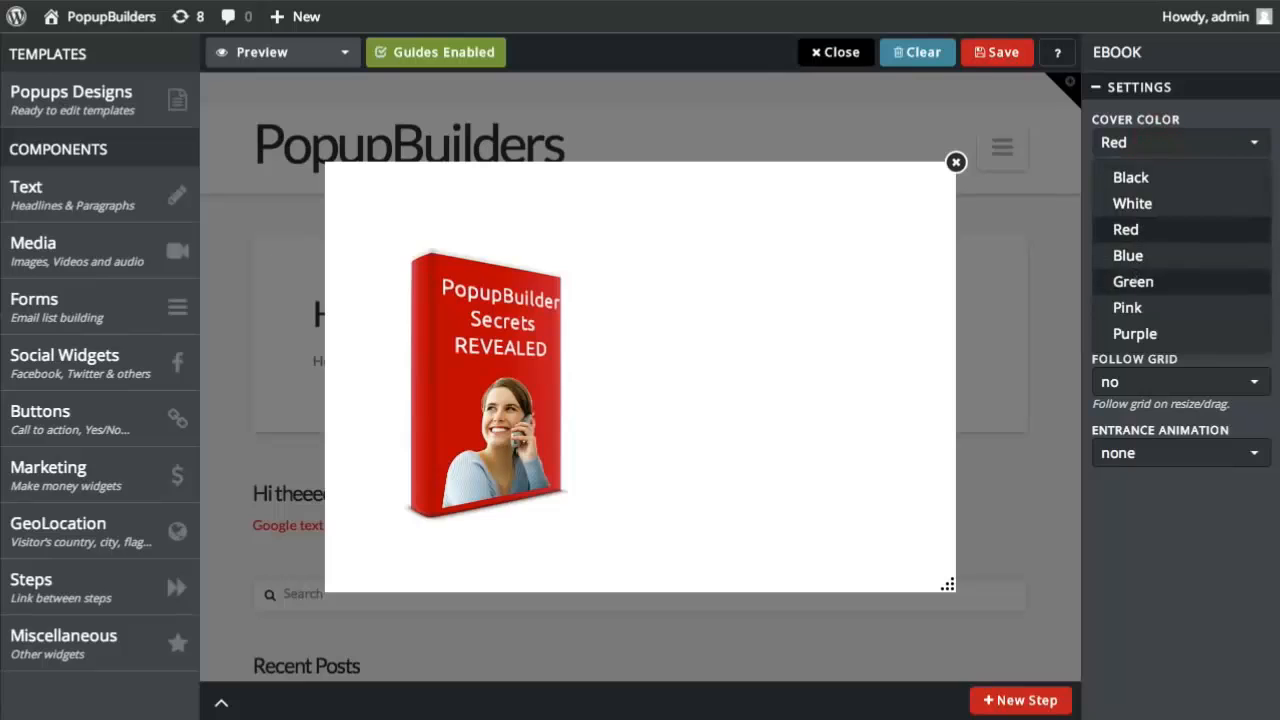
pyautogui.click(1133, 282)
# Step: Move the ebook slightly left, closer to the popup's left edge, and deselect it
pyautogui.click(686, 440)
pyautogui.moveTo(527, 434); pyautogui.dragTo(501, 435)
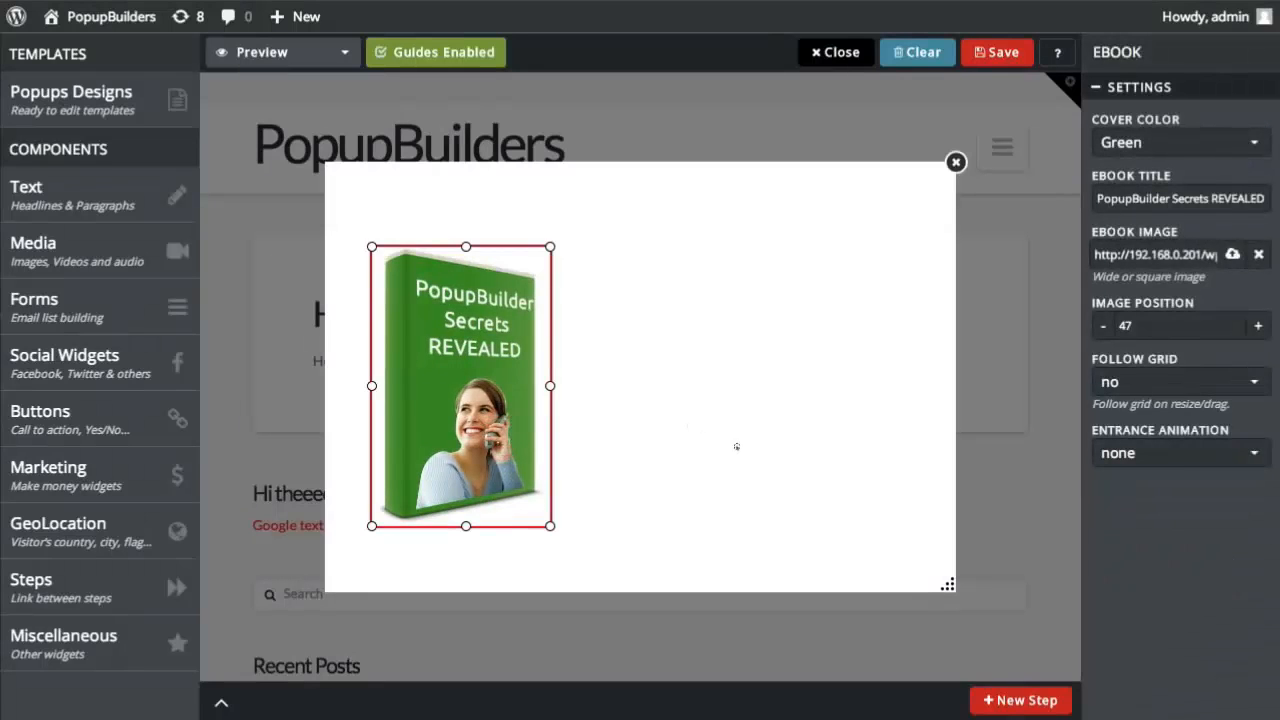
pyautogui.click(737, 447)
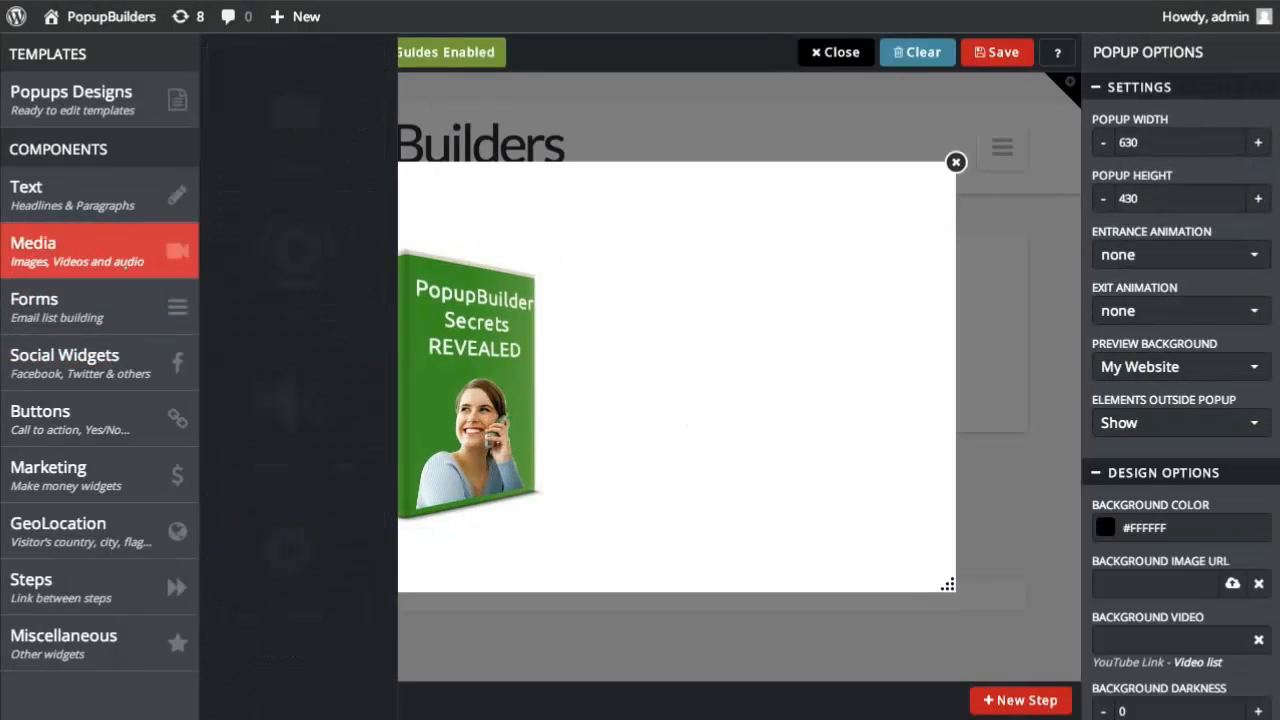
# Step: Add a headline at the top of the popup and widen it to span the popup's full width
pyautogui.moveTo(112, 200)
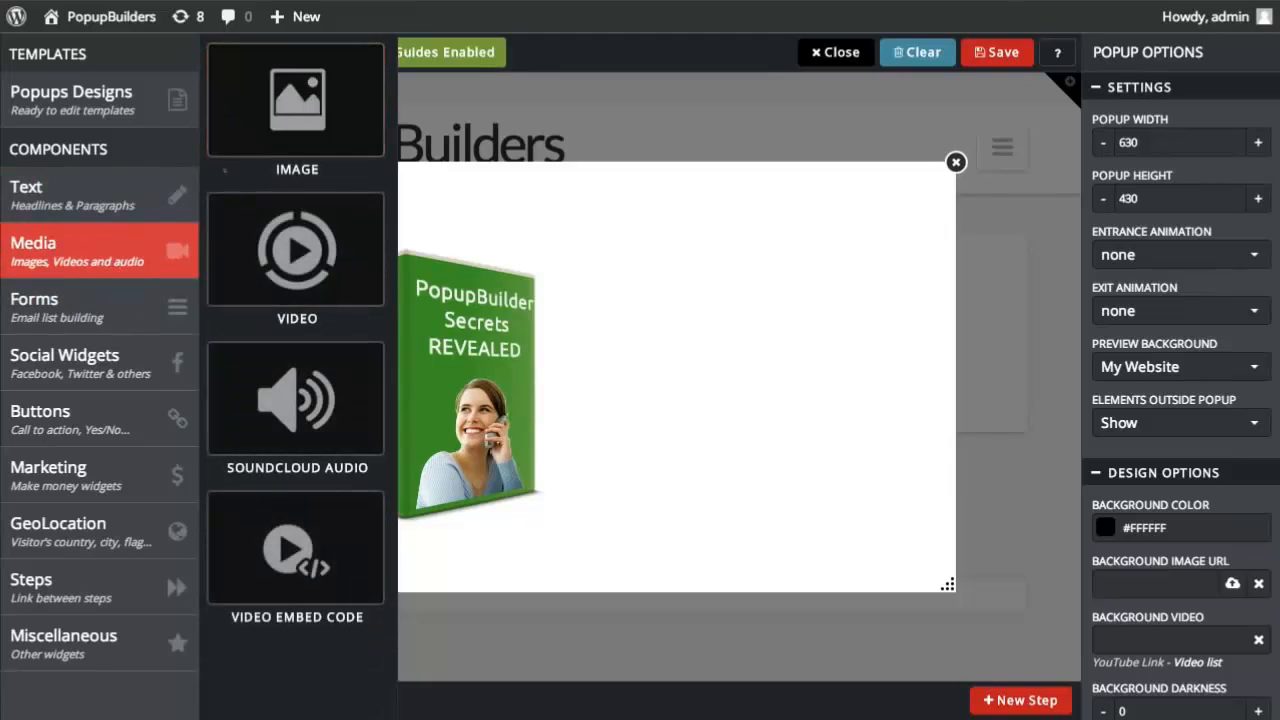
pyautogui.moveTo(297, 100); pyautogui.dragTo(423, 203)
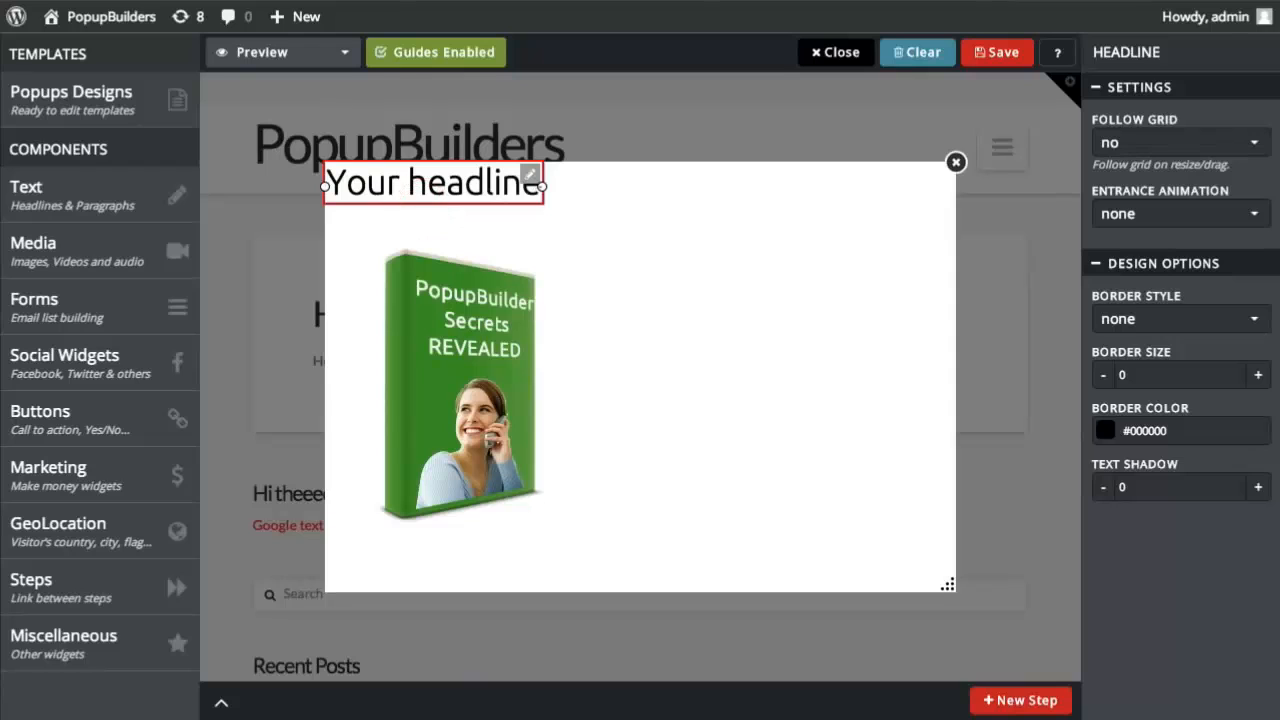
pyautogui.moveTo(542, 186); pyautogui.dragTo(952, 186)
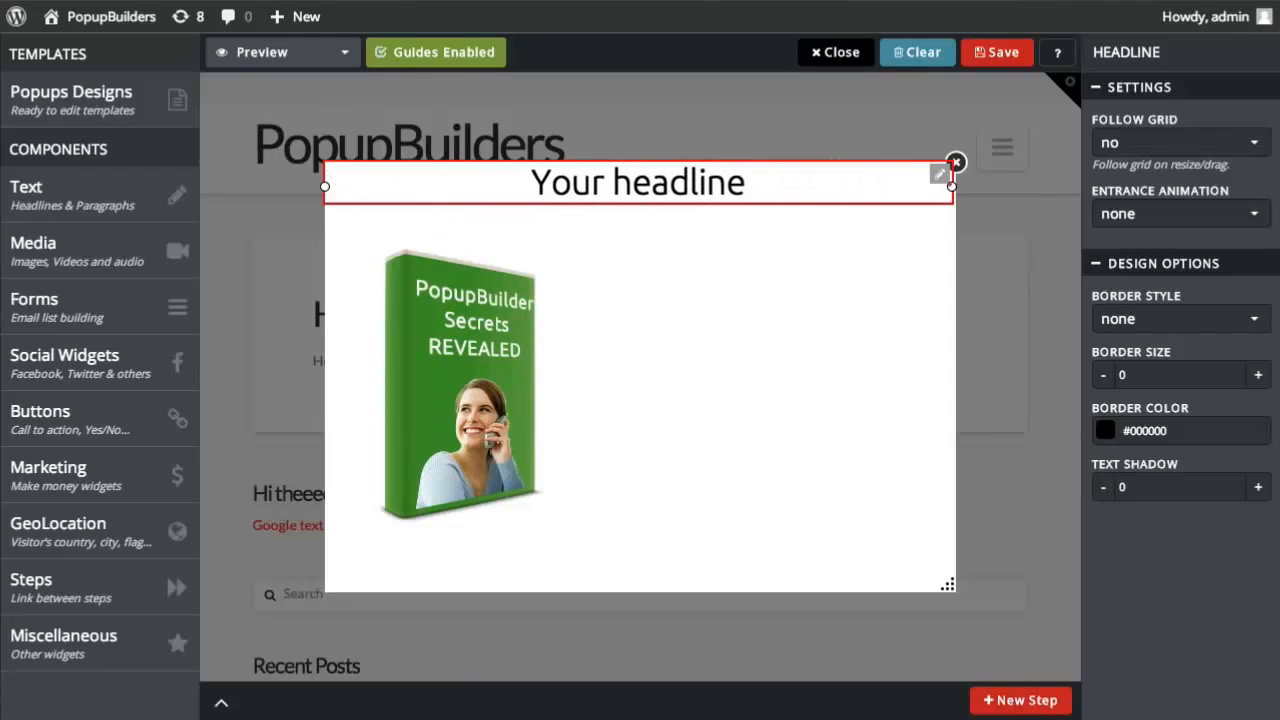
# Step: Replace the headline text with "Sign up now & receive the best deals & offers"
pyautogui.doubleClick(788, 185)
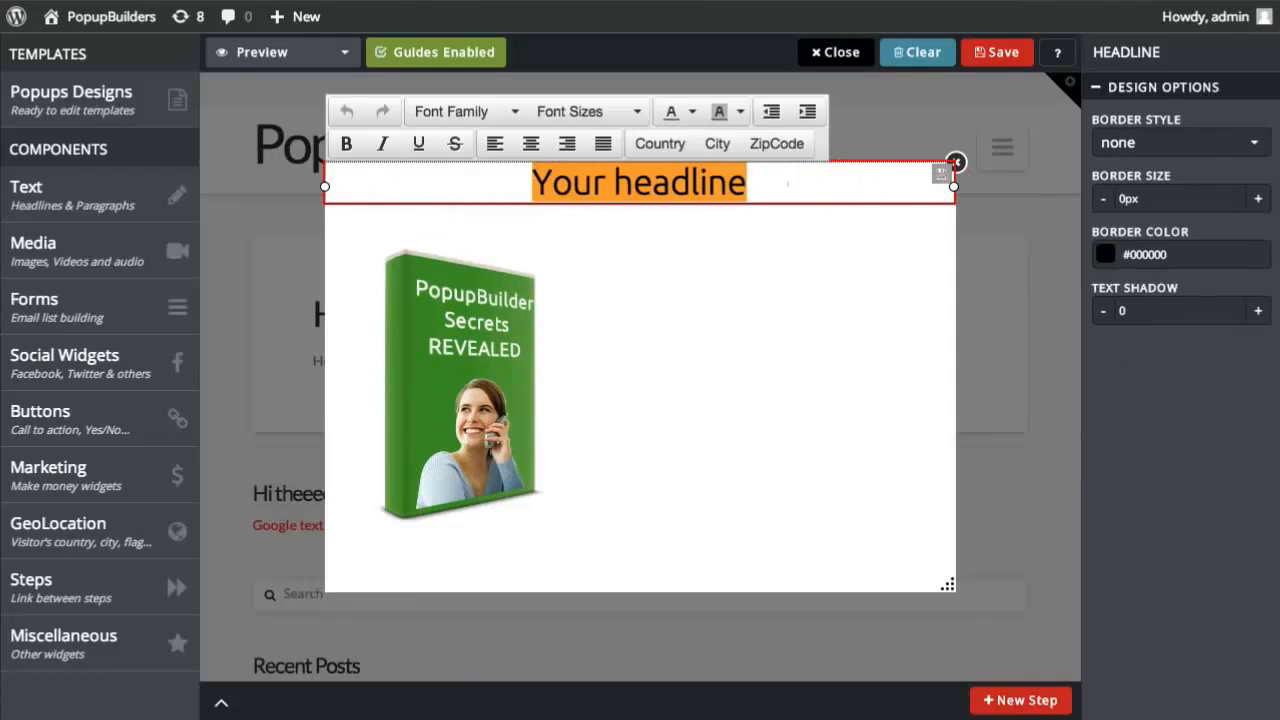
pyautogui.write('Sign up now & re')
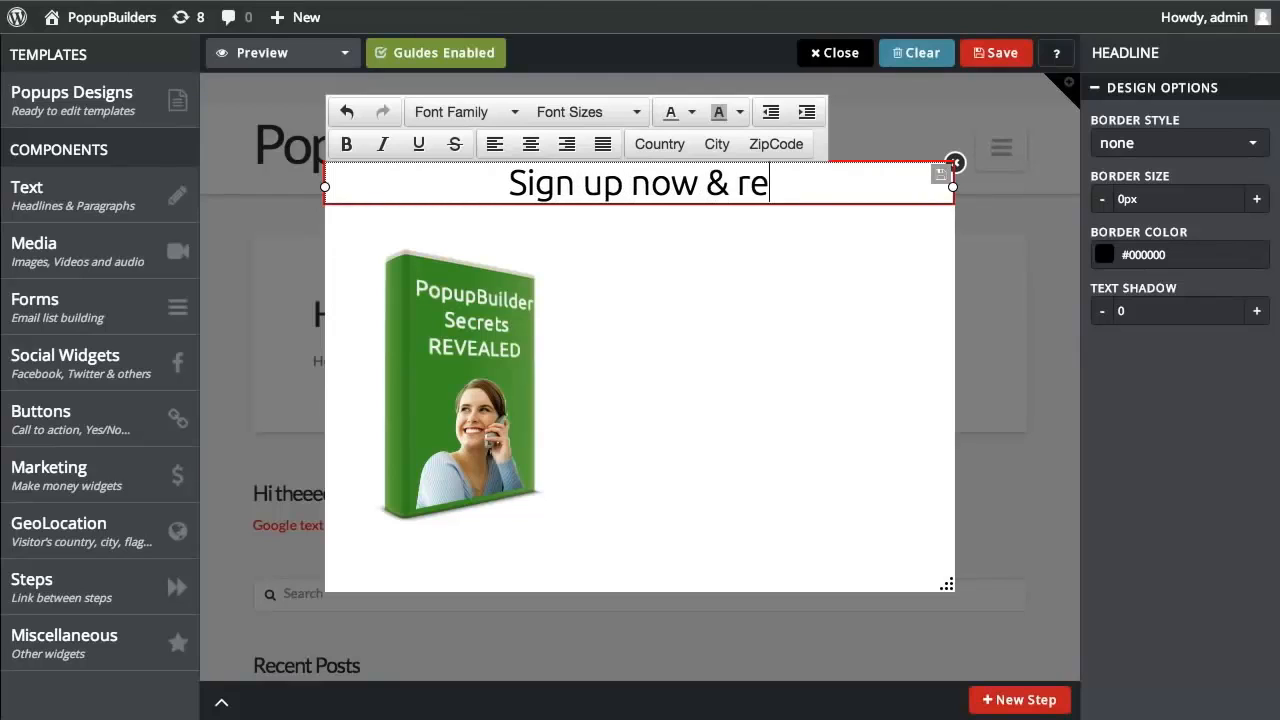
pyautogui.write('ceive the best ')
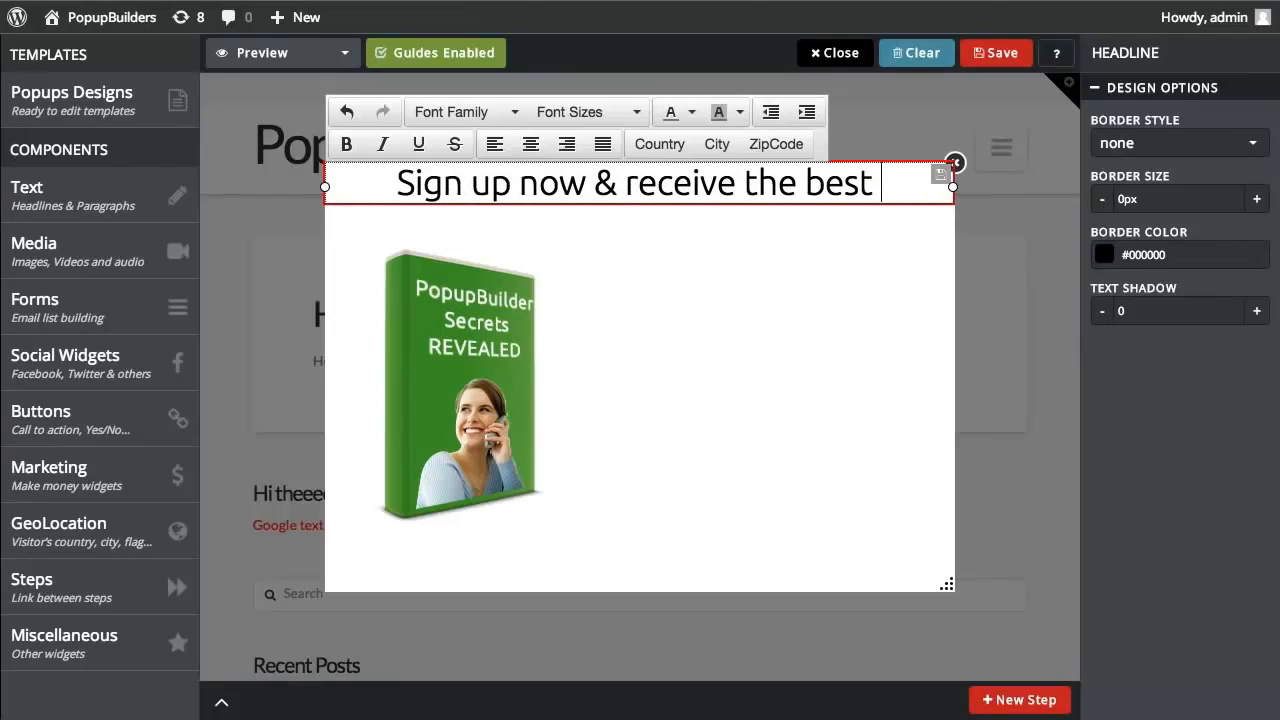
pyautogui.write('deals & offers')
# Step: Set the top headline's font size to 16px after trying 20px, and move it slightly up to the popup's top edge
pyautogui.hotkey('ctrl', 'a')
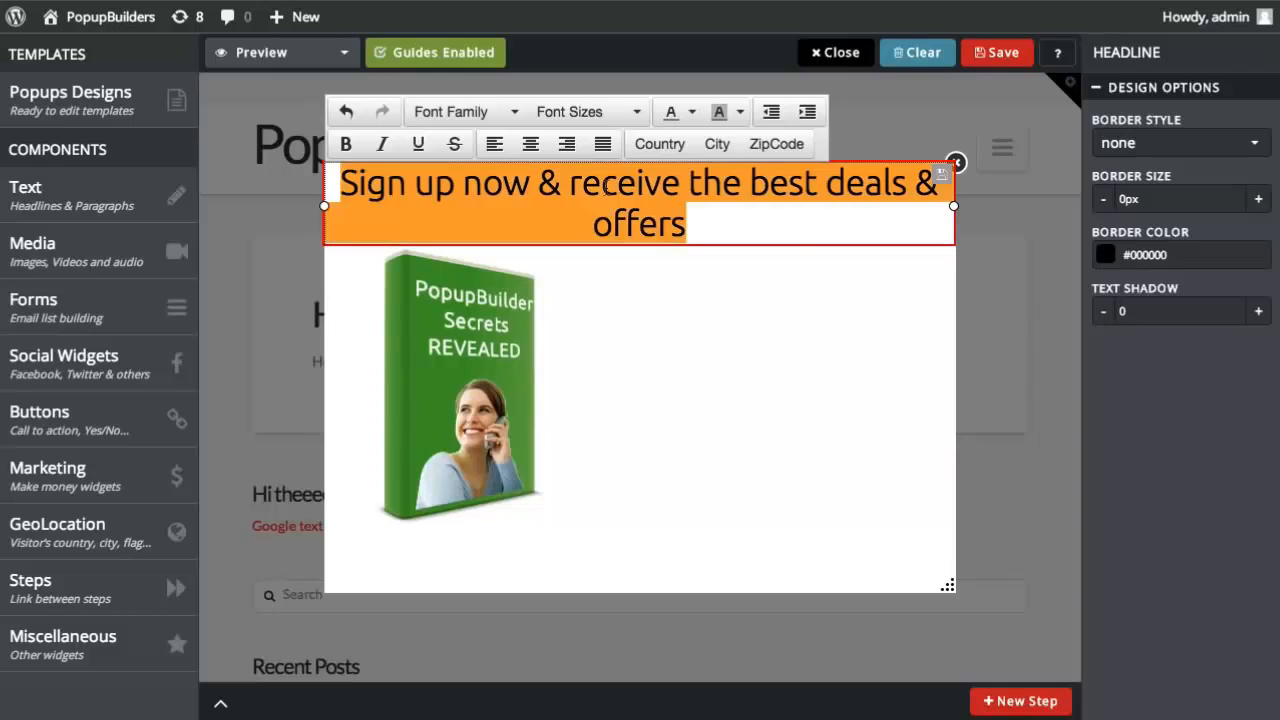
pyautogui.click(590, 111)
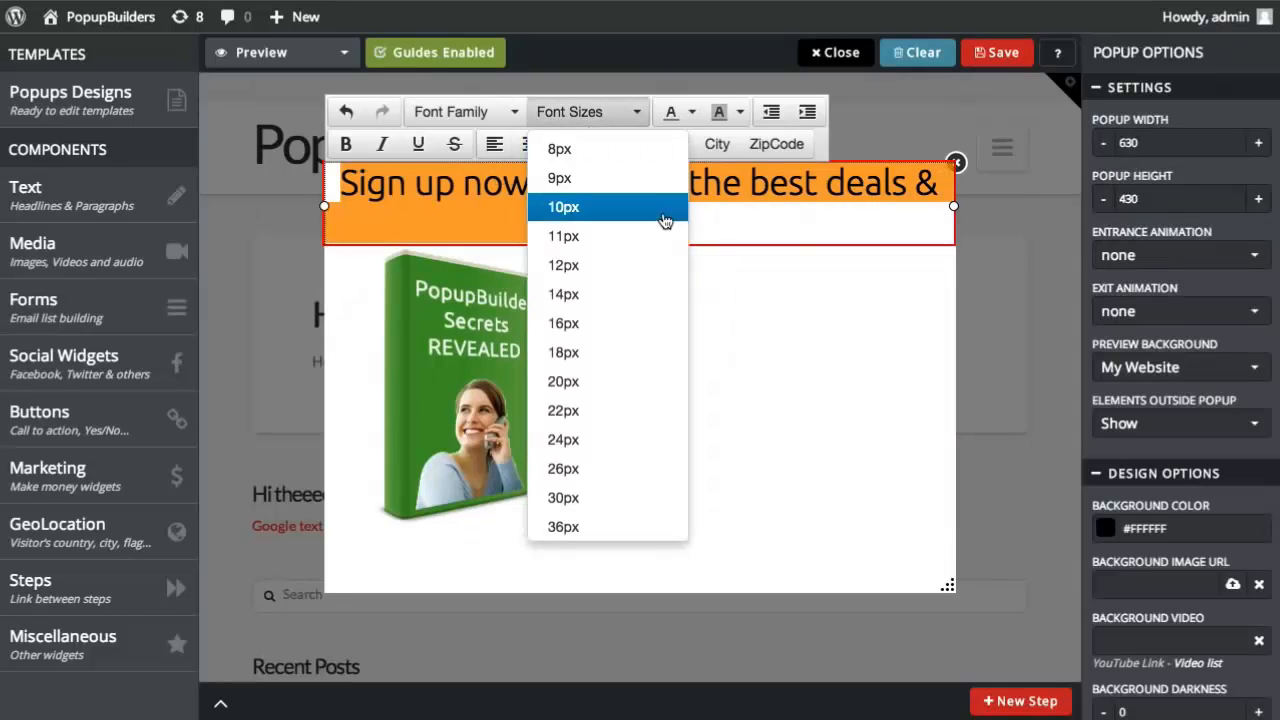
pyautogui.click(605, 381)
pyautogui.click(643, 112)
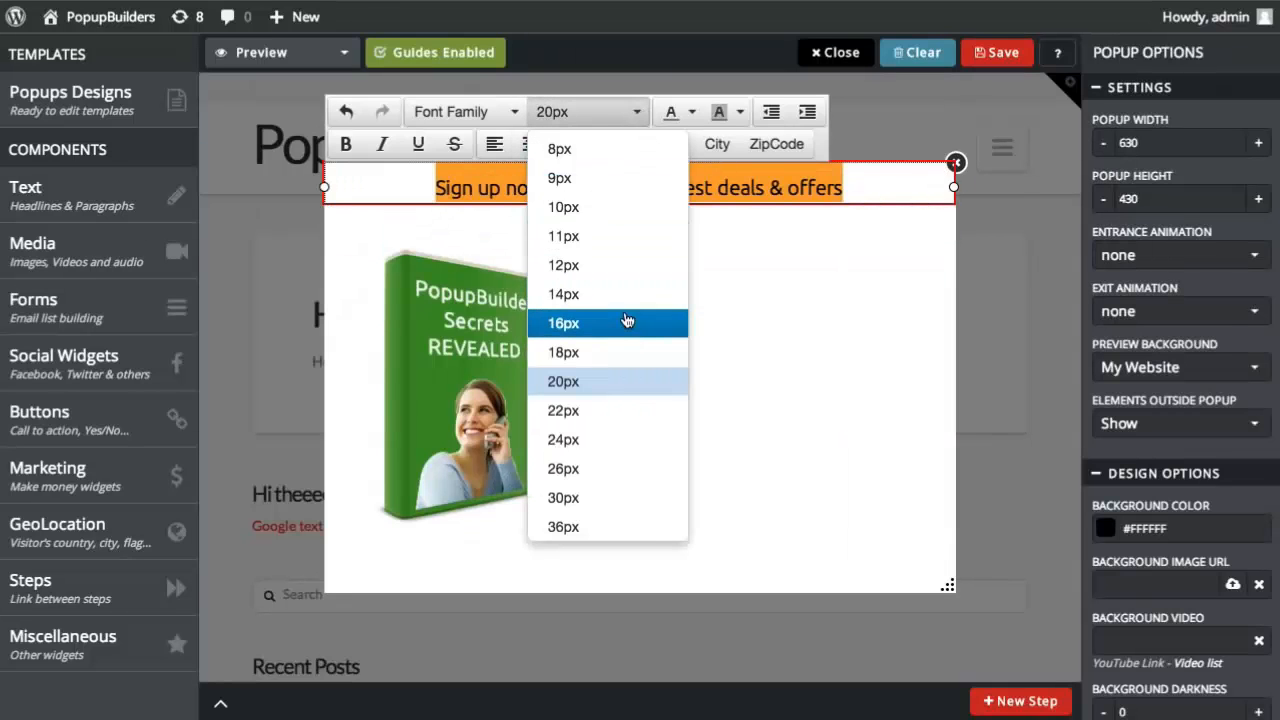
pyautogui.click(627, 321)
pyautogui.click(795, 249)
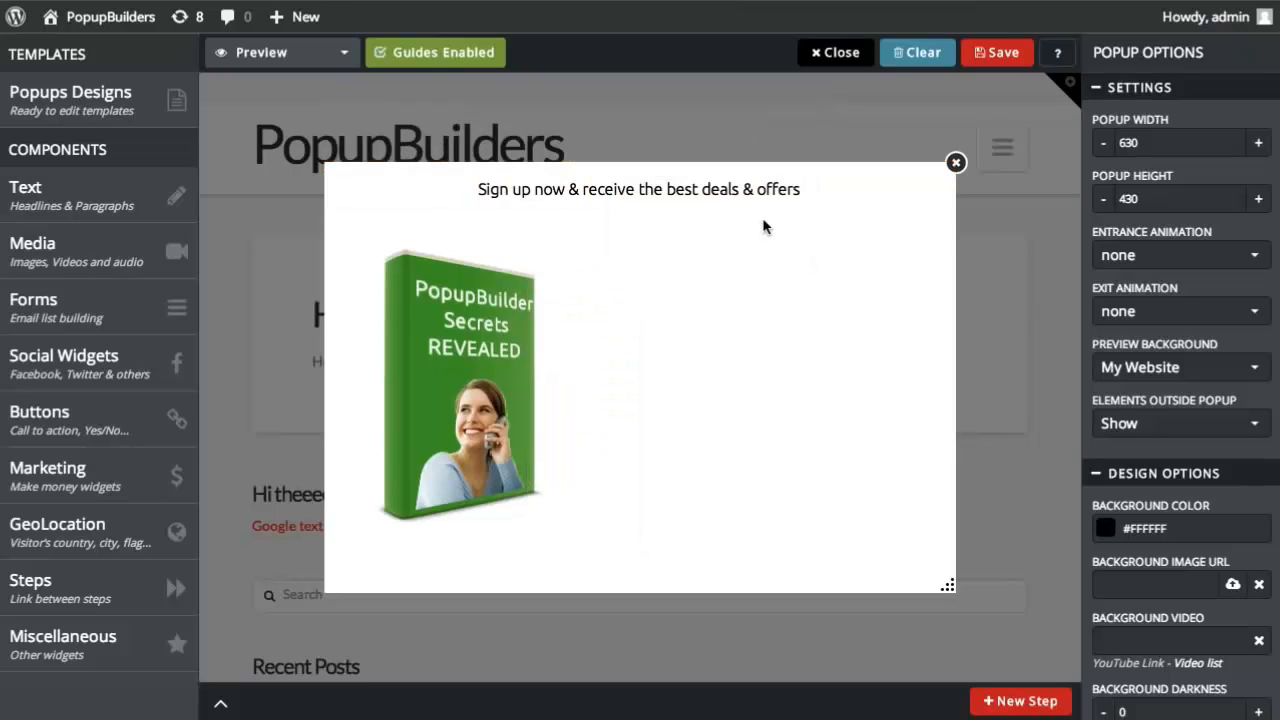
pyautogui.moveTo(748, 210); pyautogui.dragTo(713, 201)
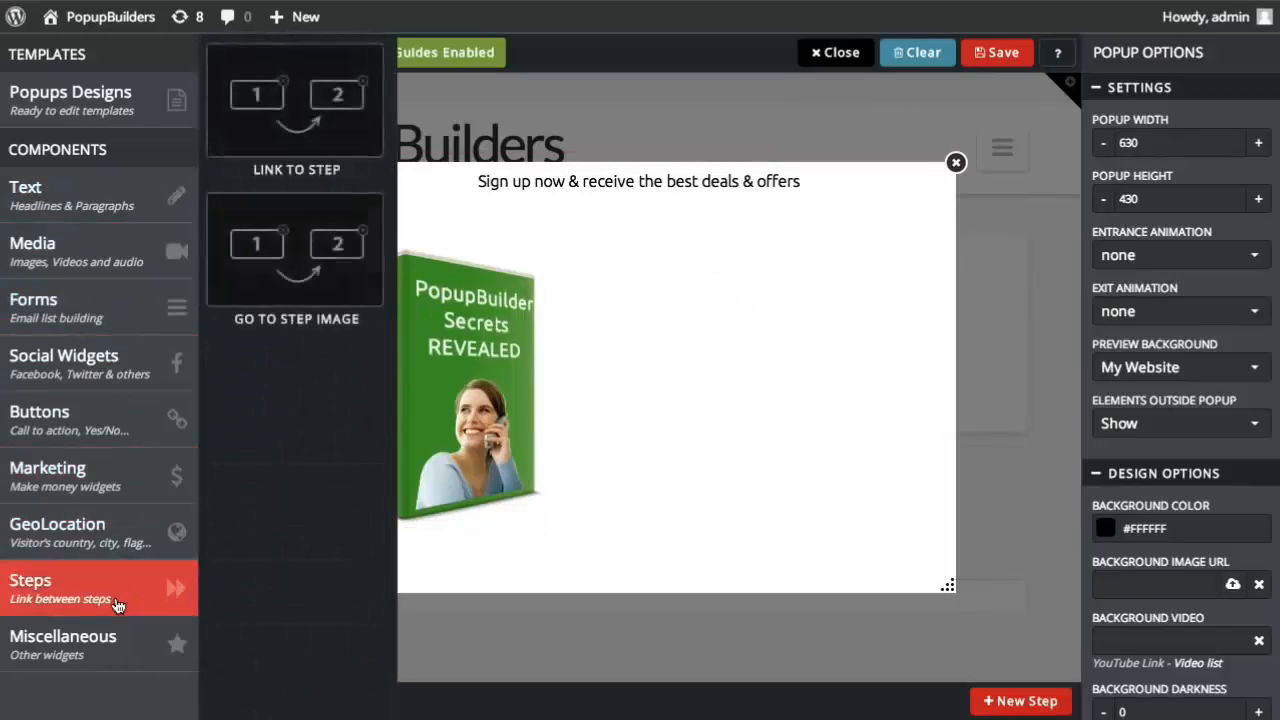
# Step: Add a layer below the top headline and stretch it across the popup's full width, over most of the ebook
pyautogui.moveTo(118, 634)
pyautogui.moveTo(271, 643); pyautogui.dragTo(728, 428)
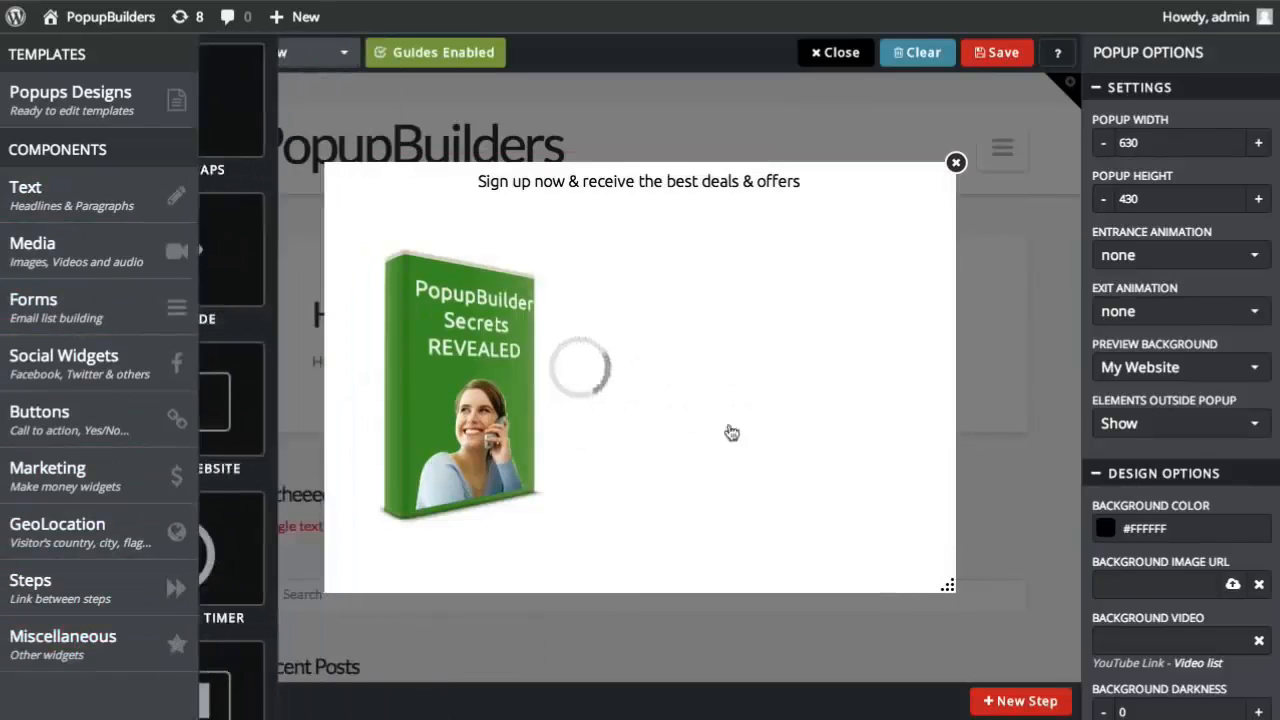
pyautogui.moveTo(620, 383); pyautogui.dragTo(425, 270)
pyautogui.moveTo(675, 355); pyautogui.dragTo(954, 483)
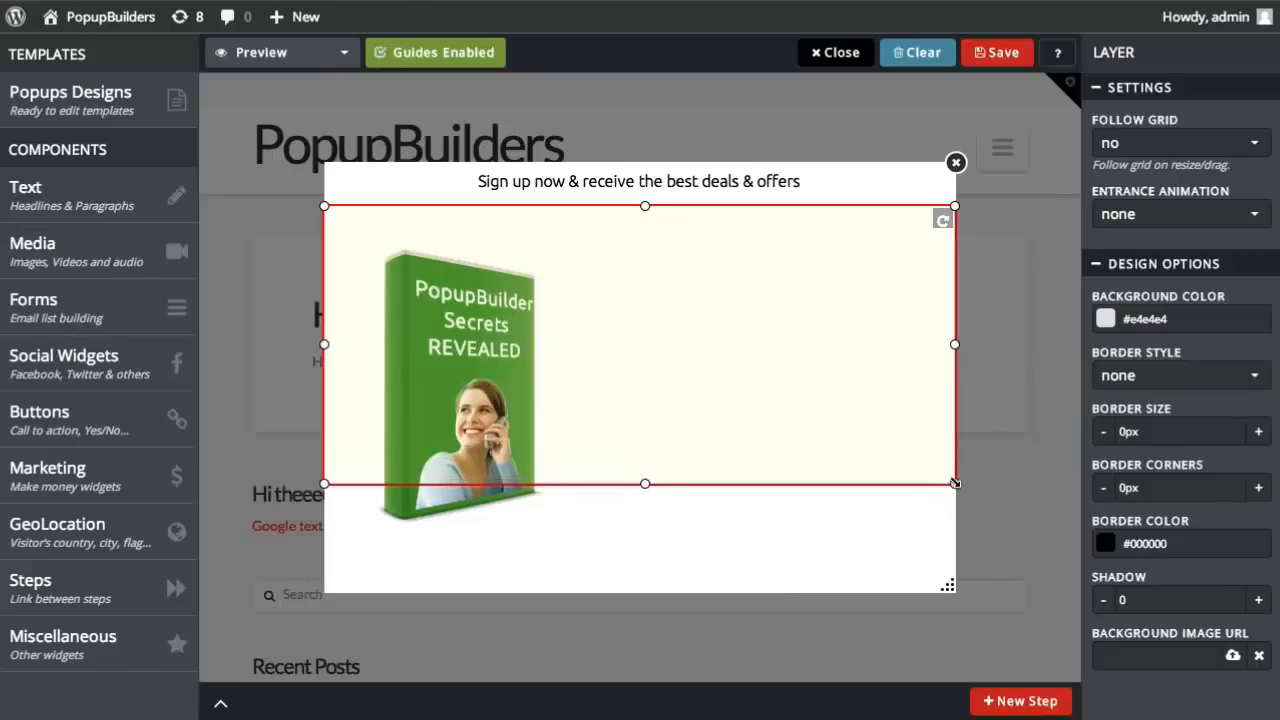
# Step: Change the stacking order so that the ebook sits in front of the gray layer
pyautogui.rightClick(763, 428)
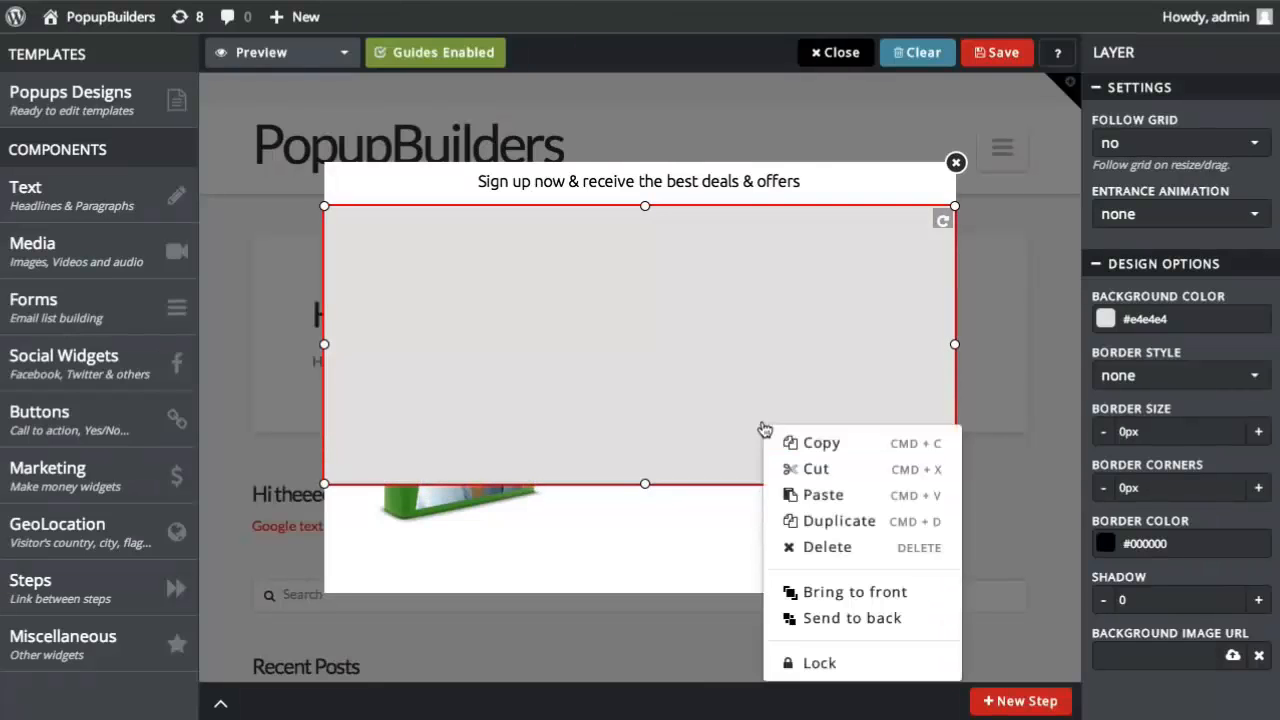
pyautogui.click(697, 588)
pyautogui.rightClick(459, 512)
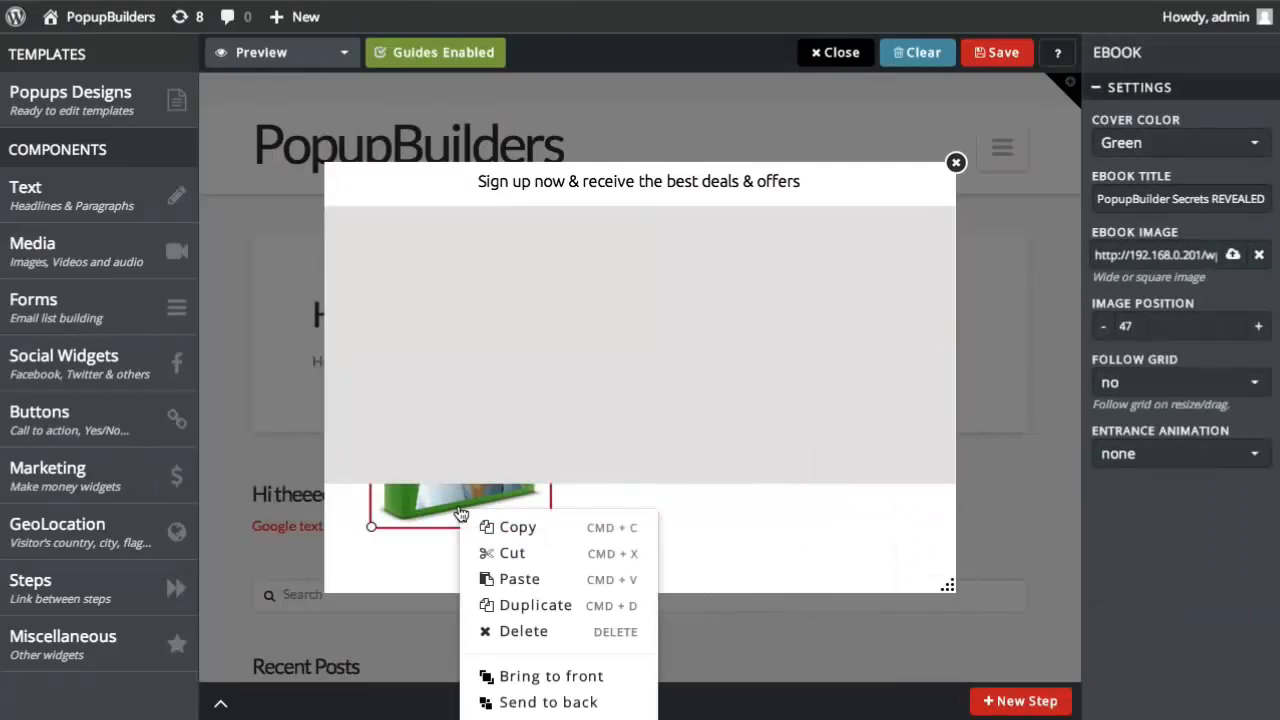
pyautogui.click(533, 703)
# Step: Extend the layer's lower edge slightly downward, leaving the ebook's base overhanging, and set its background color to dark gray #424242
pyautogui.click(814, 414)
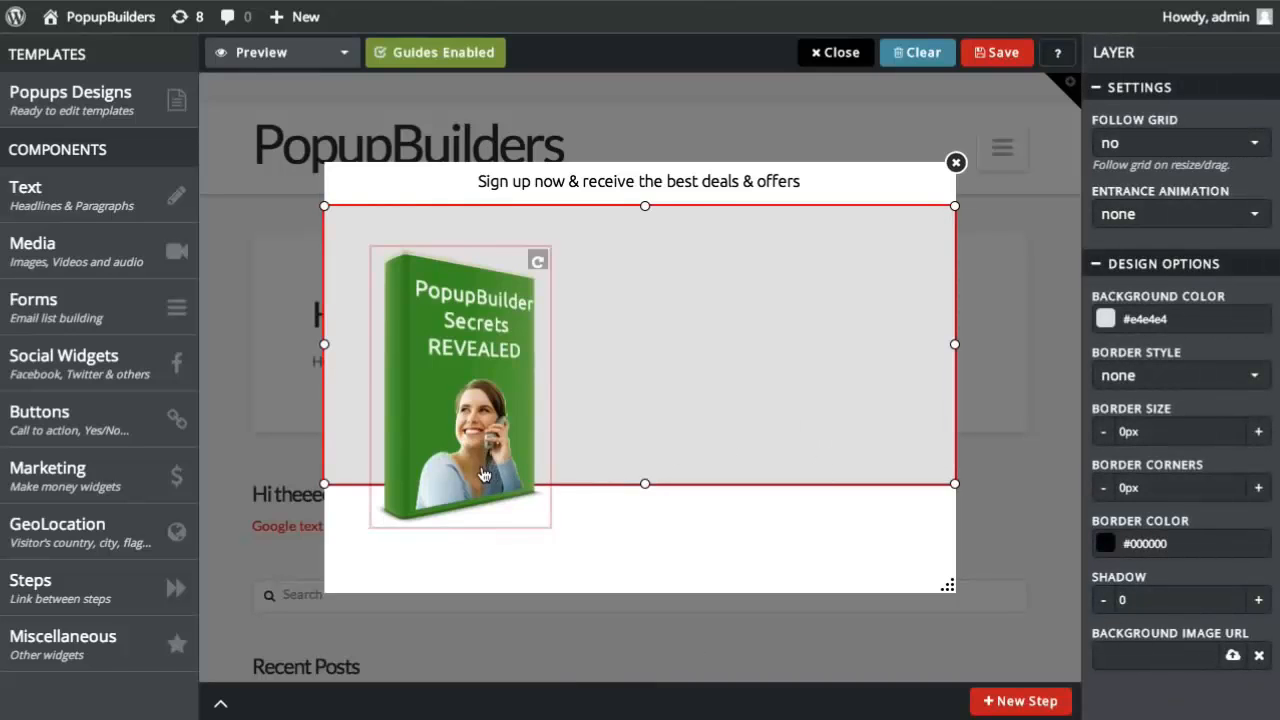
pyautogui.click(483, 474)
pyautogui.click(651, 463)
pyautogui.moveTo(645, 488); pyautogui.dragTo(643, 500)
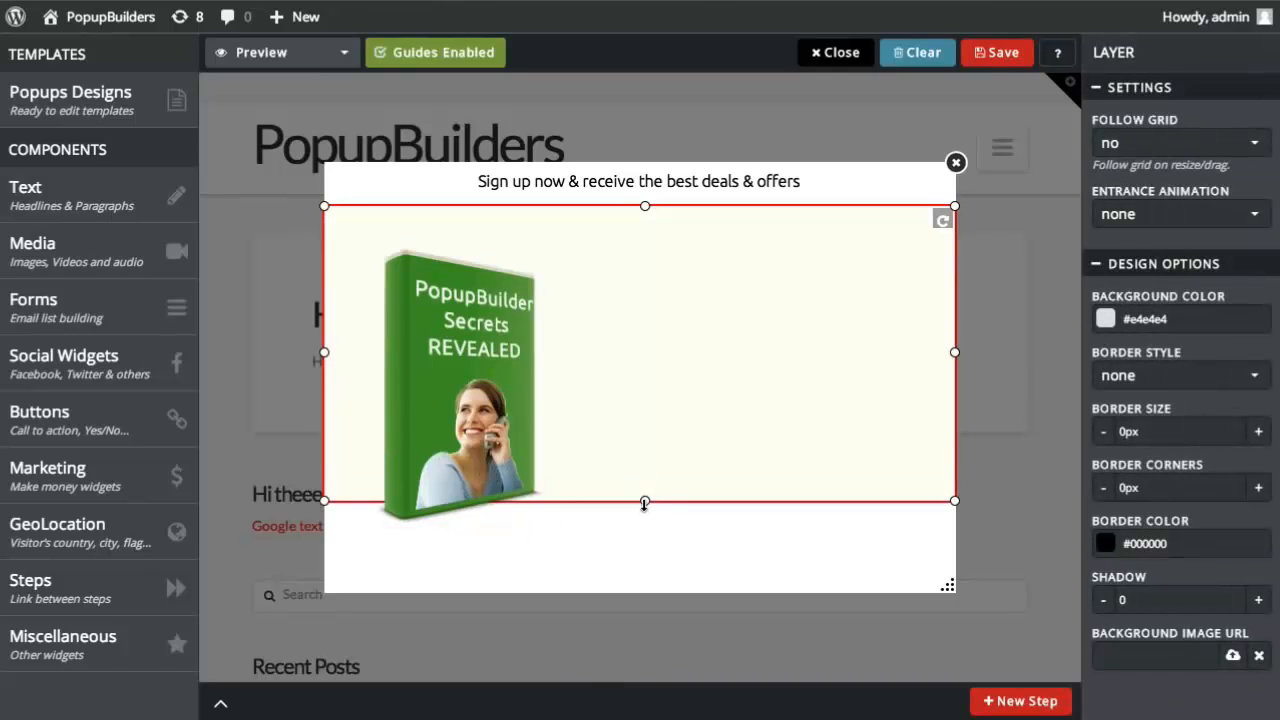
pyautogui.click(1105, 320)
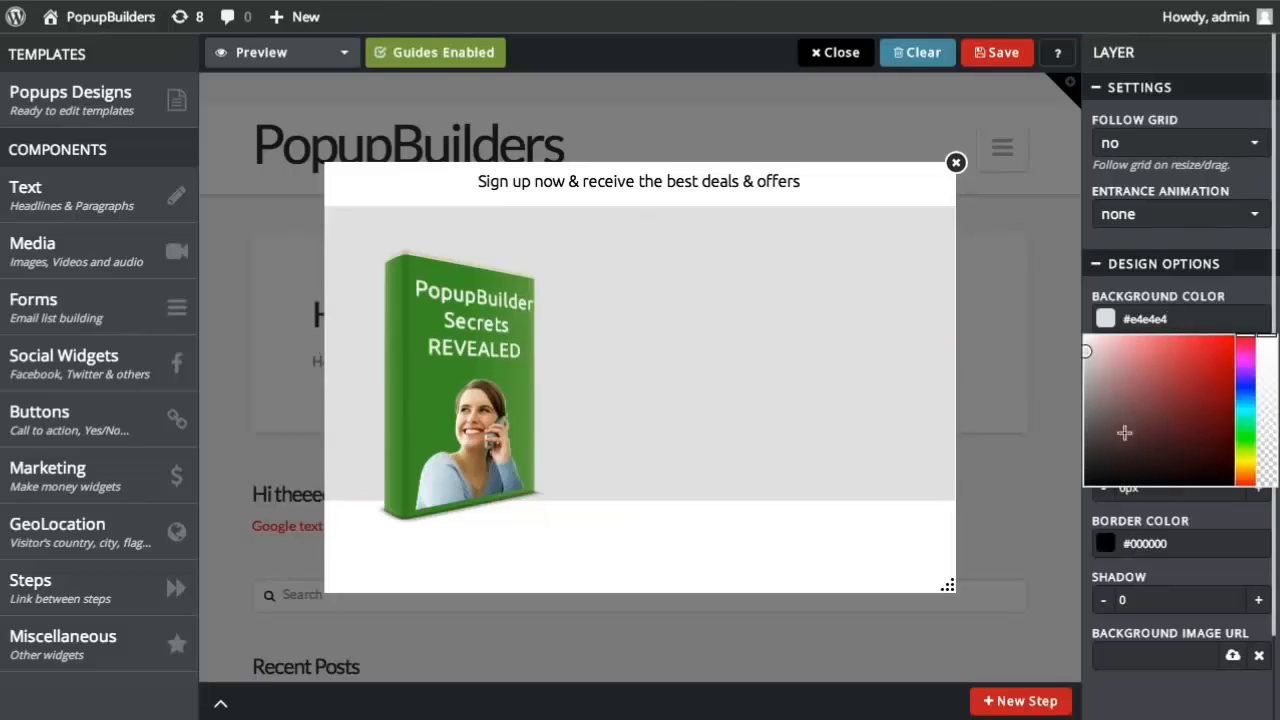
pyautogui.moveTo(1125, 434); pyautogui.dragTo(1080, 447)
pyautogui.click(950, 398)
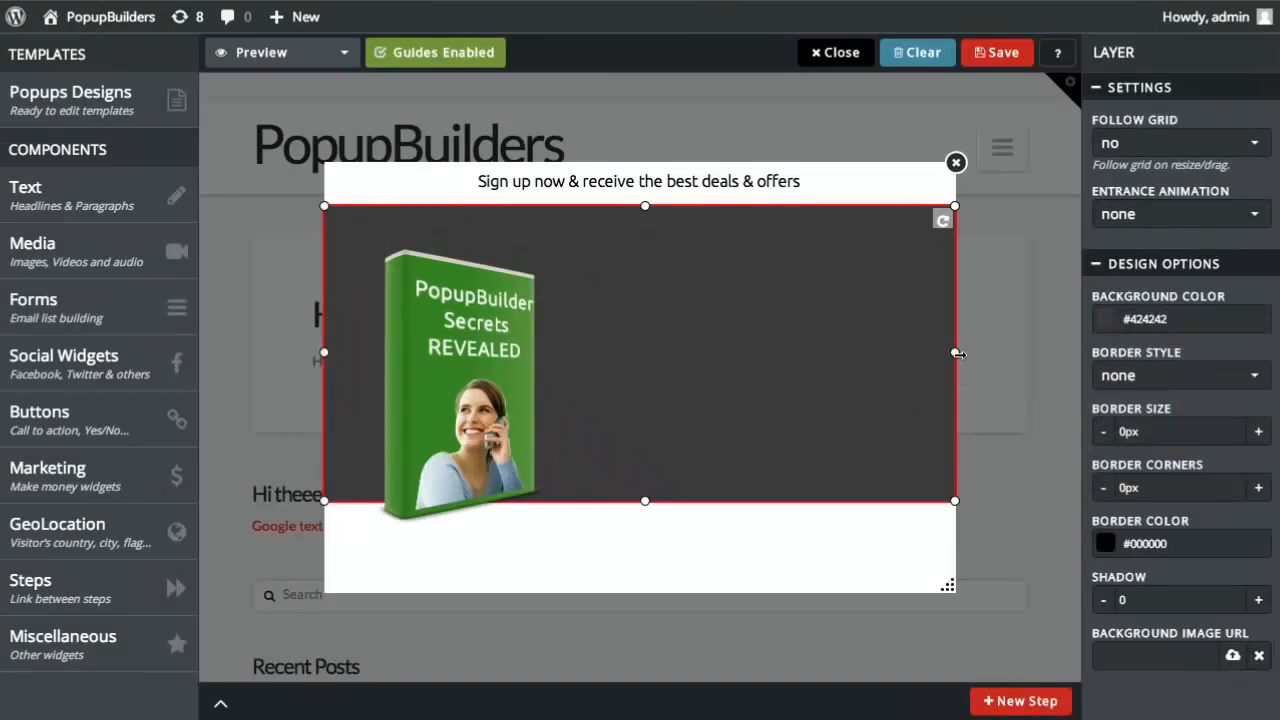
# Step: Add a white headline reading "Download my FREE e-book NOW" on the dark layer beside the ebook
pyautogui.click(60, 195)
pyautogui.moveTo(290, 115); pyautogui.dragTo(711, 255)
pyautogui.doubleClick(711, 255)
pyautogui.write('Download')
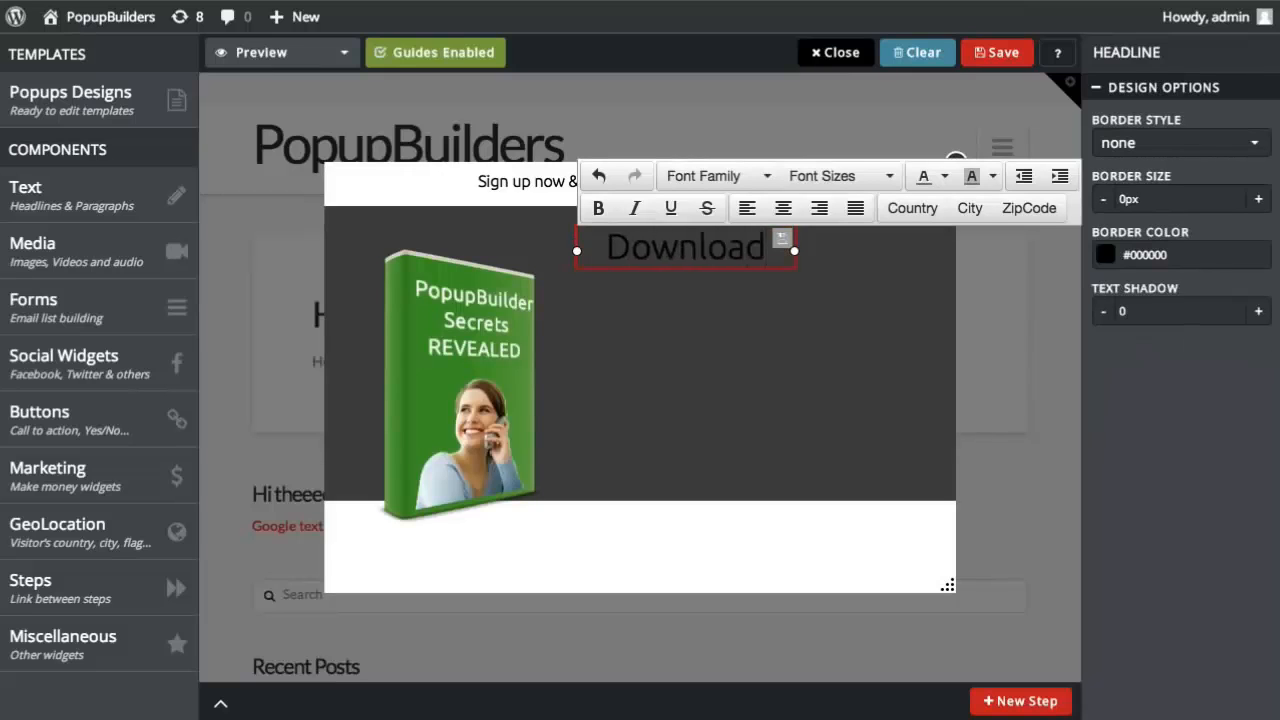
pyautogui.press('super+a')
pyautogui.click(992, 177)
pyautogui.click(946, 177)
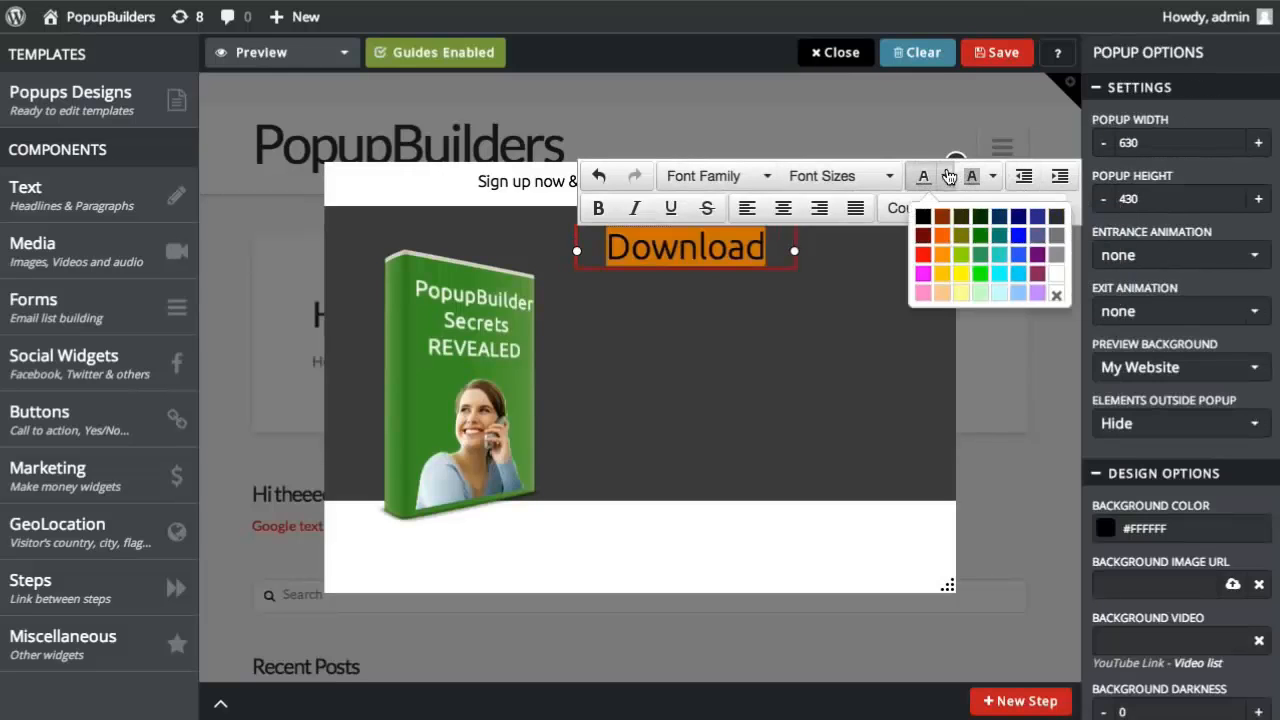
pyautogui.click(1055, 271)
pyautogui.press('Right')
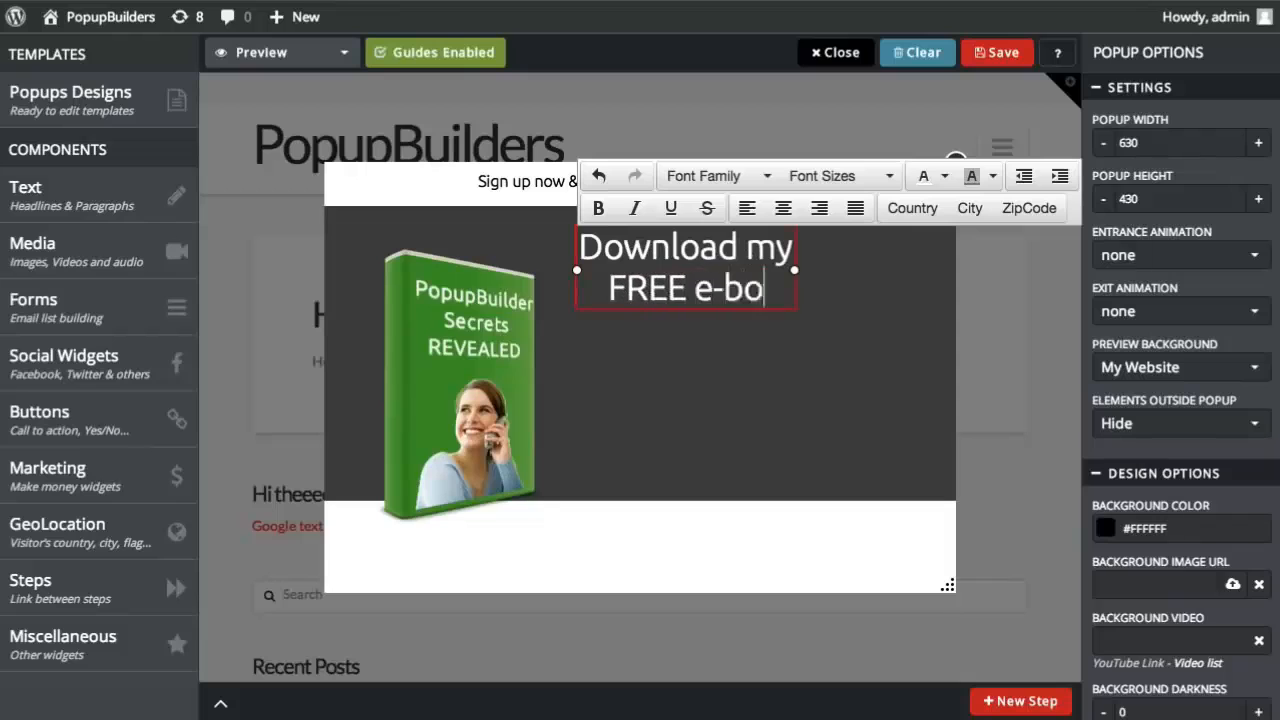
pyautogui.click(785, 240)
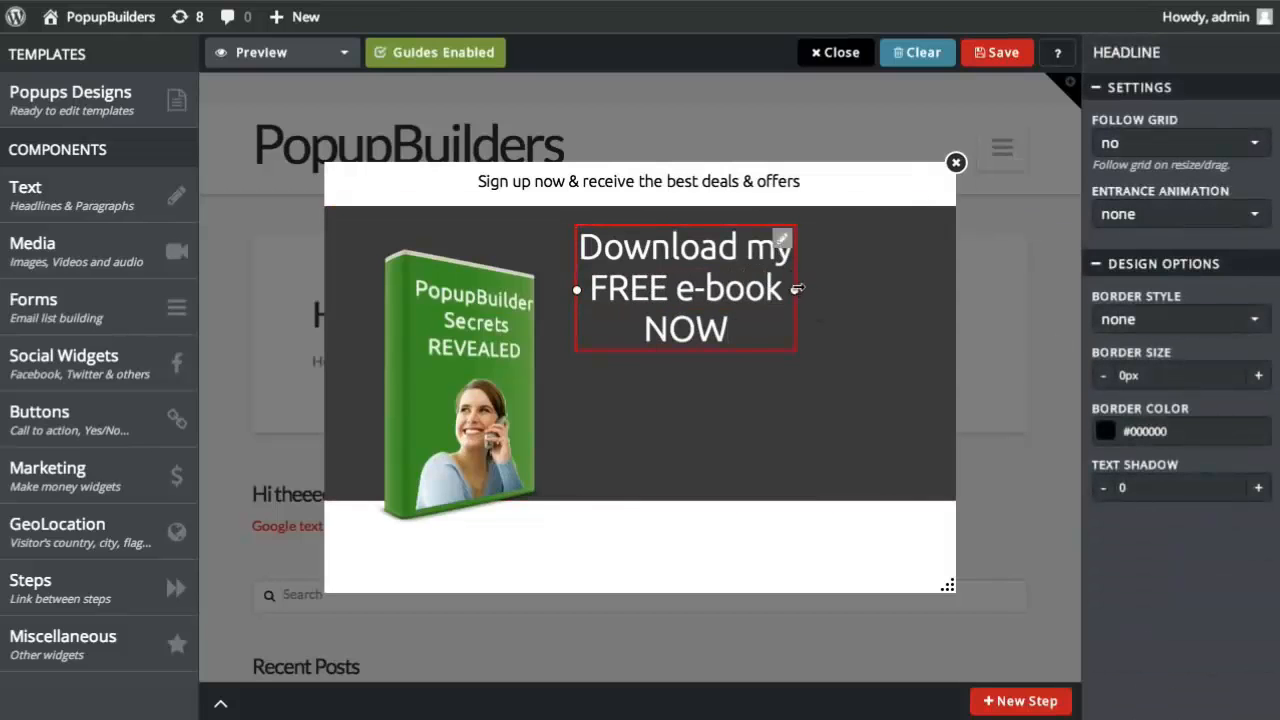
# Step: Widen the "Download my FREE e-book NOW" headline and set its font to Oswald
pyautogui.moveTo(795, 289); pyautogui.dragTo(866, 261)
pyautogui.click(752, 261)
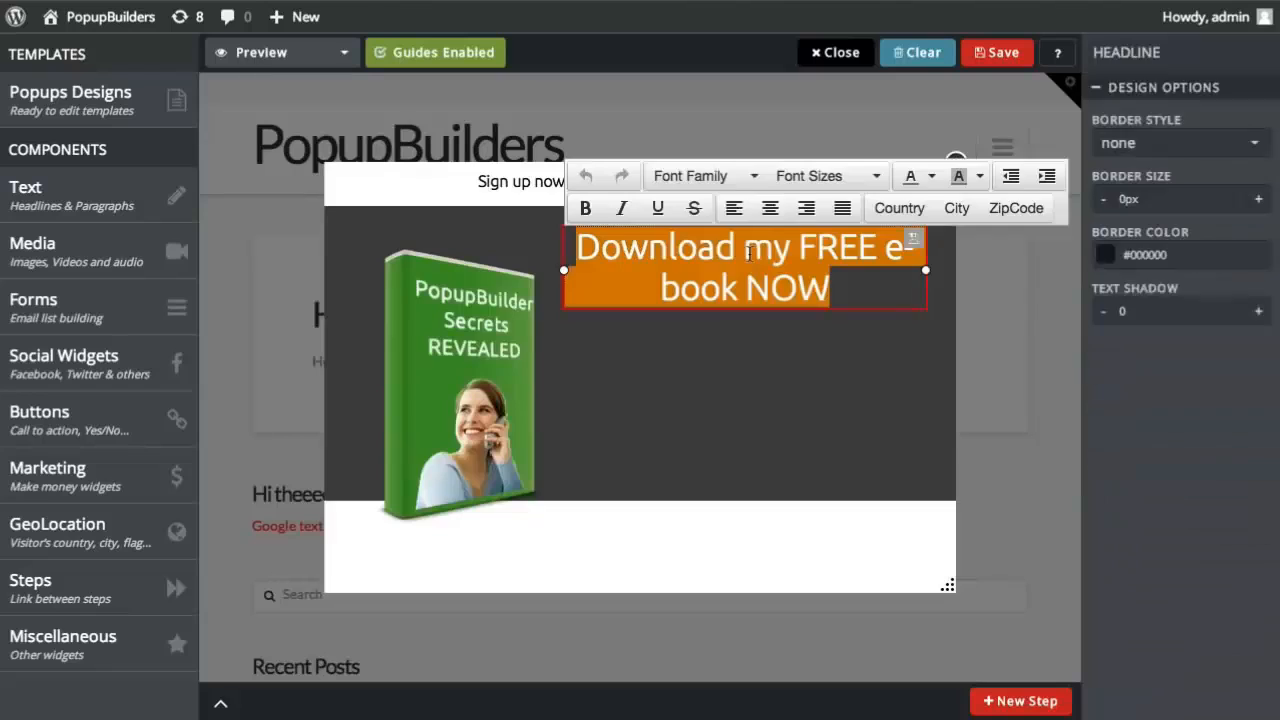
pyautogui.click(740, 177)
pyautogui.scroll(-5, 747, 531)
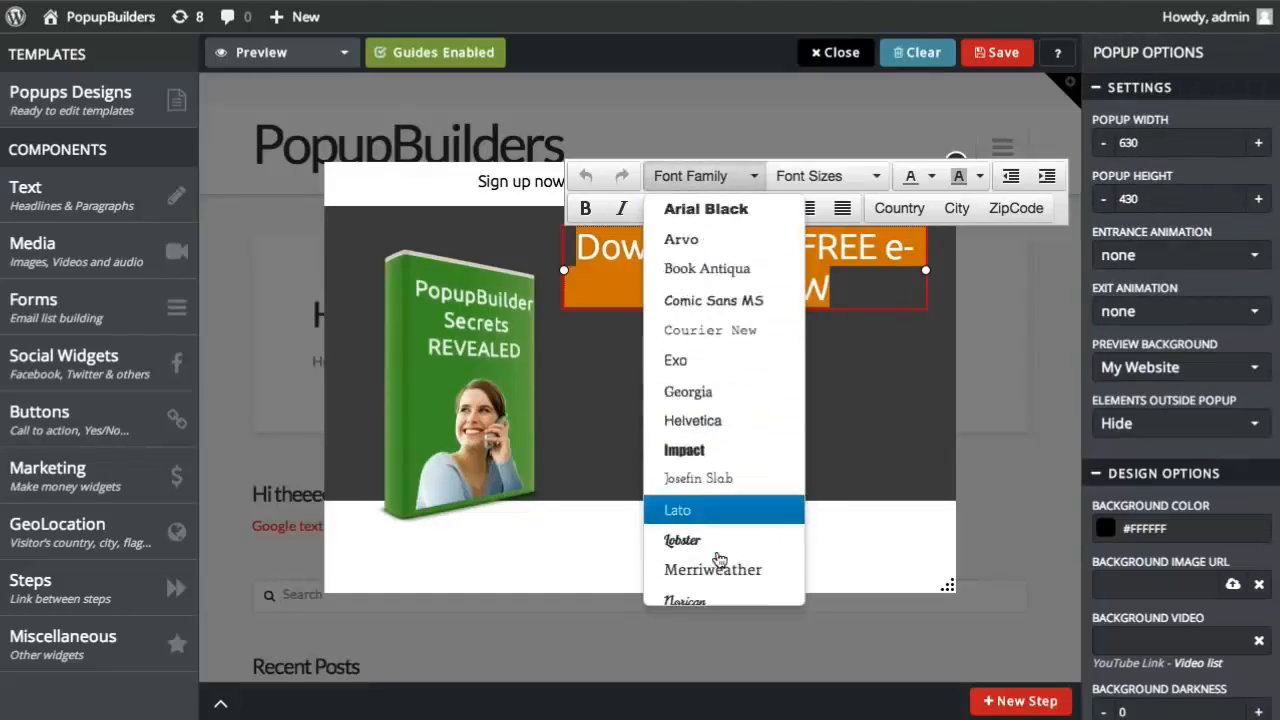
pyautogui.click(718, 562)
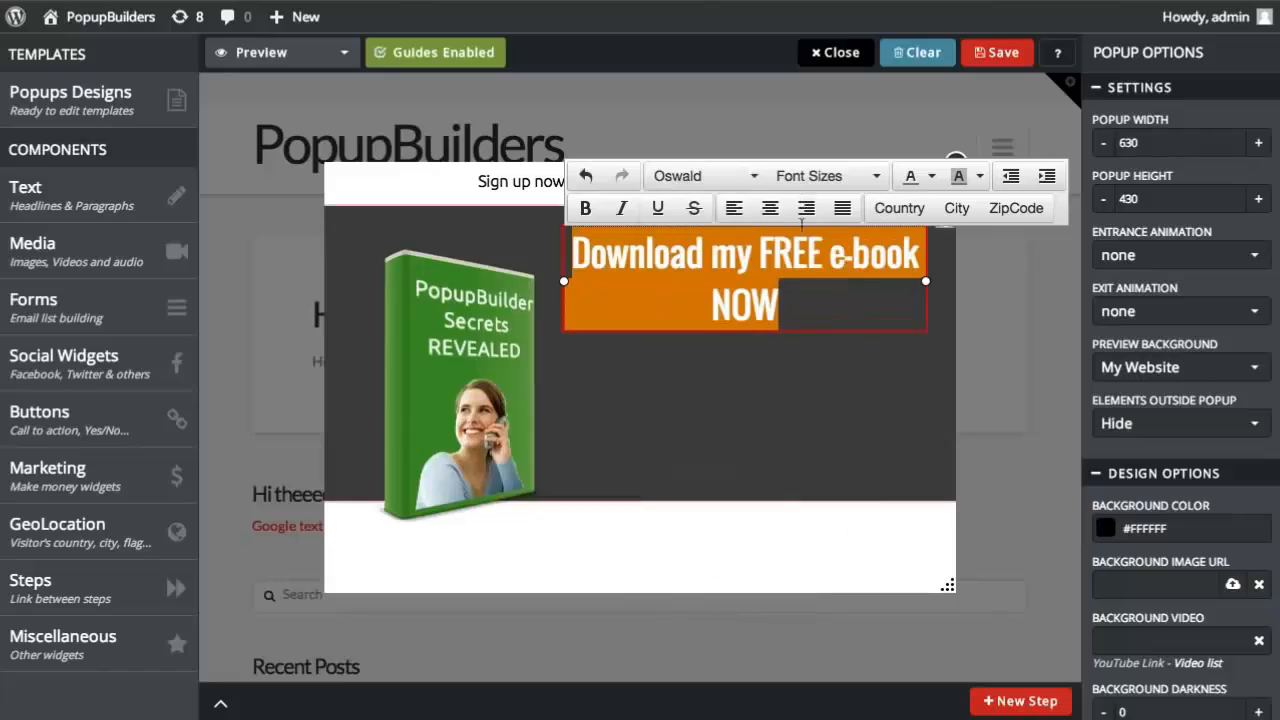
# Step: Try 22px and 30px font sizes on the e-book headline and settle on 26px so it fits one line
pyautogui.click(860, 177)
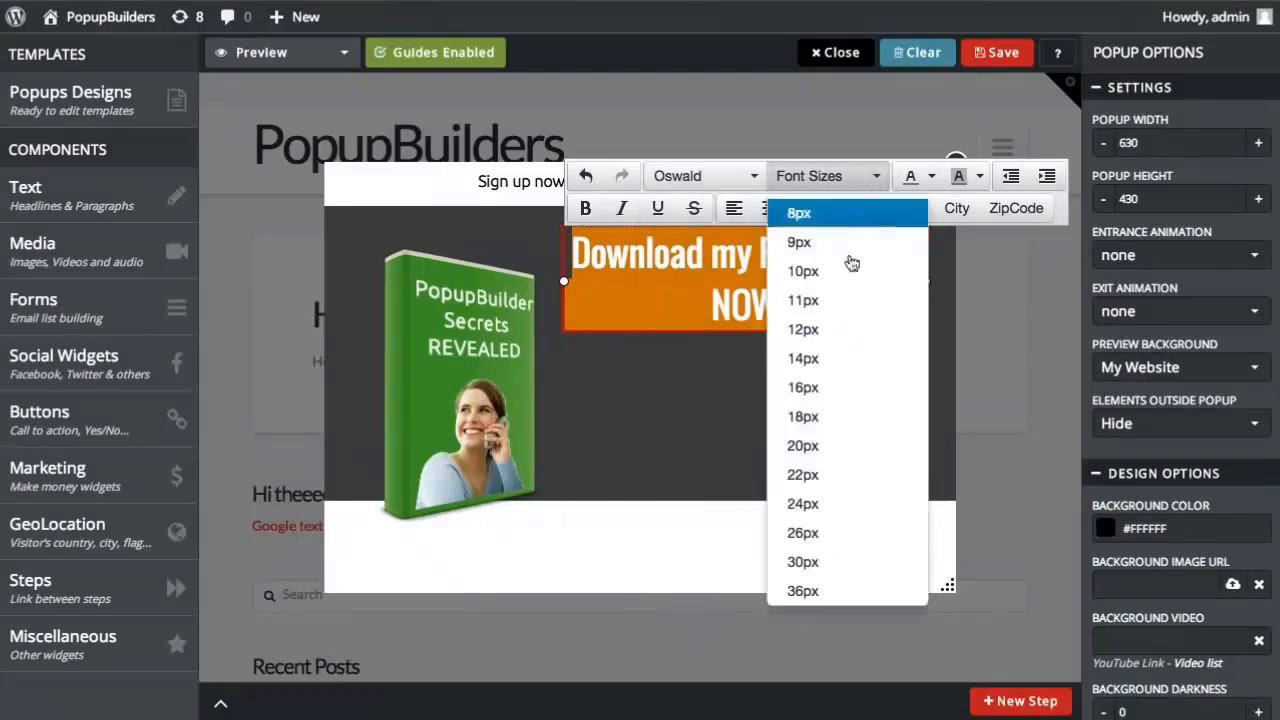
pyautogui.click(836, 484)
pyautogui.click(810, 180)
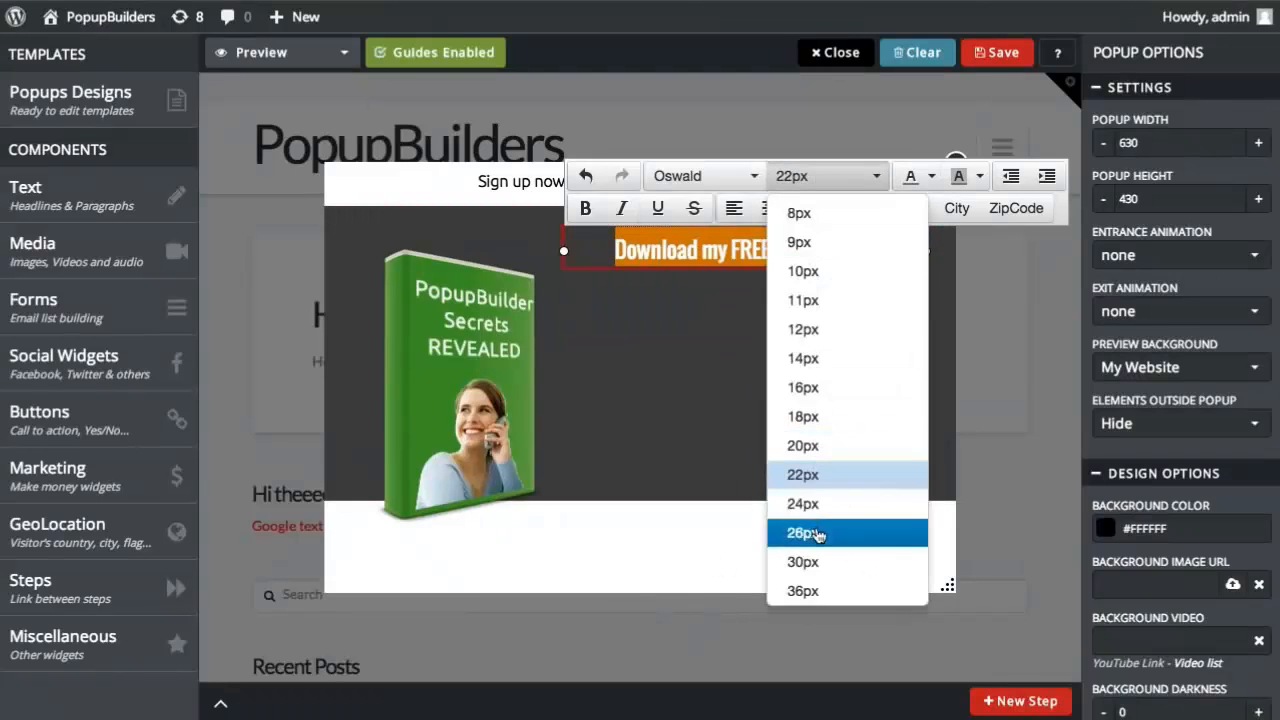
pyautogui.click(812, 530)
pyautogui.click(830, 177)
pyautogui.click(845, 578)
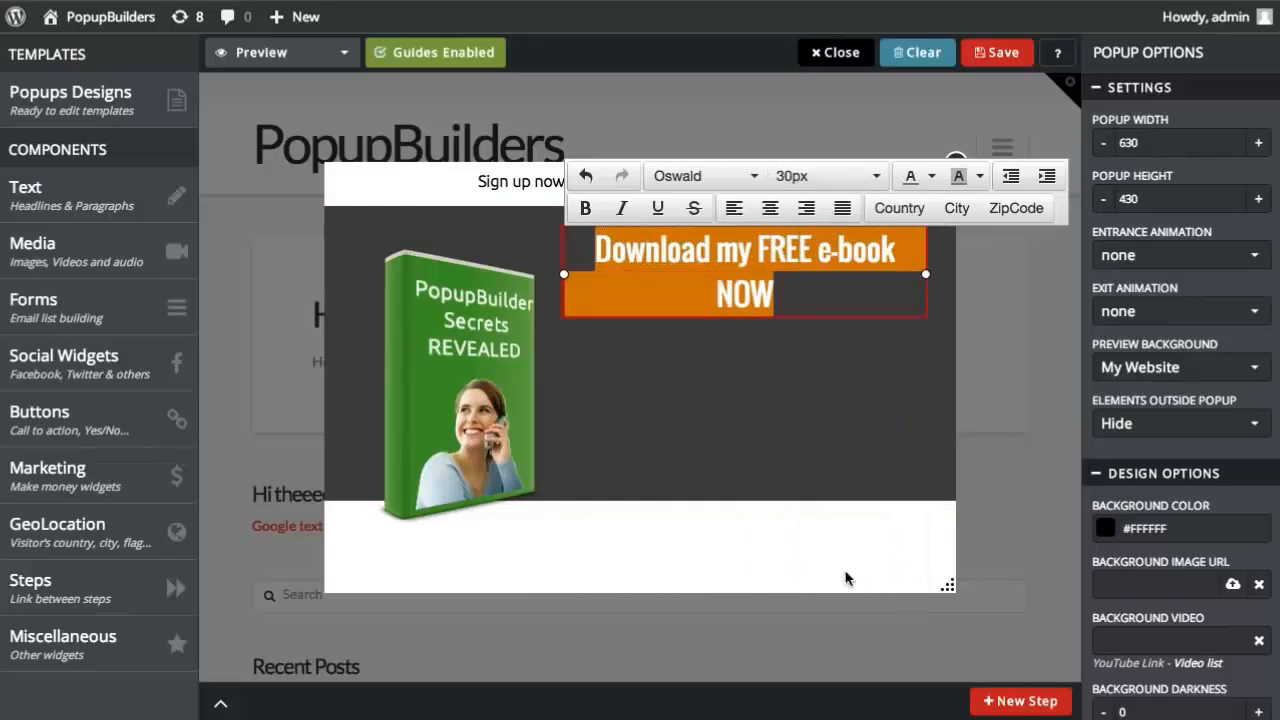
pyautogui.click(830, 177)
pyautogui.click(831, 531)
pyautogui.click(834, 429)
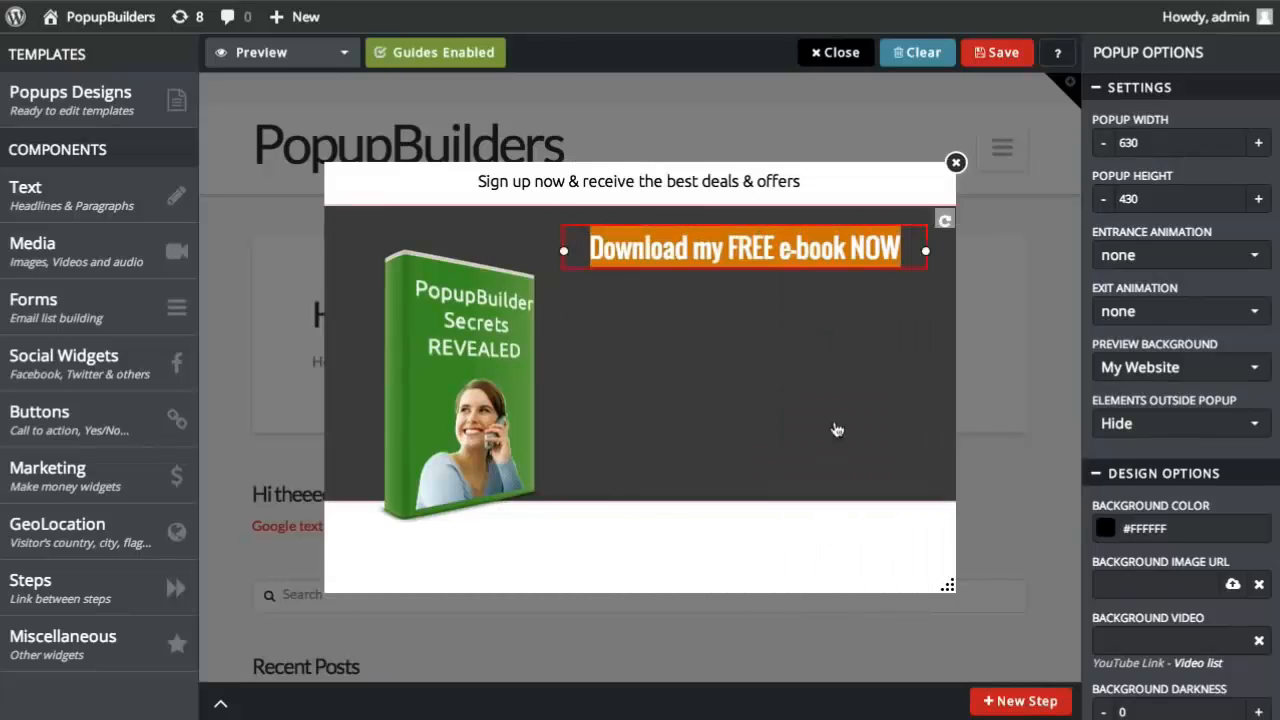
# Step: Give the word "FREE" a yellow background with black text, and move the e-book headline slightly left
pyautogui.click(812, 250)
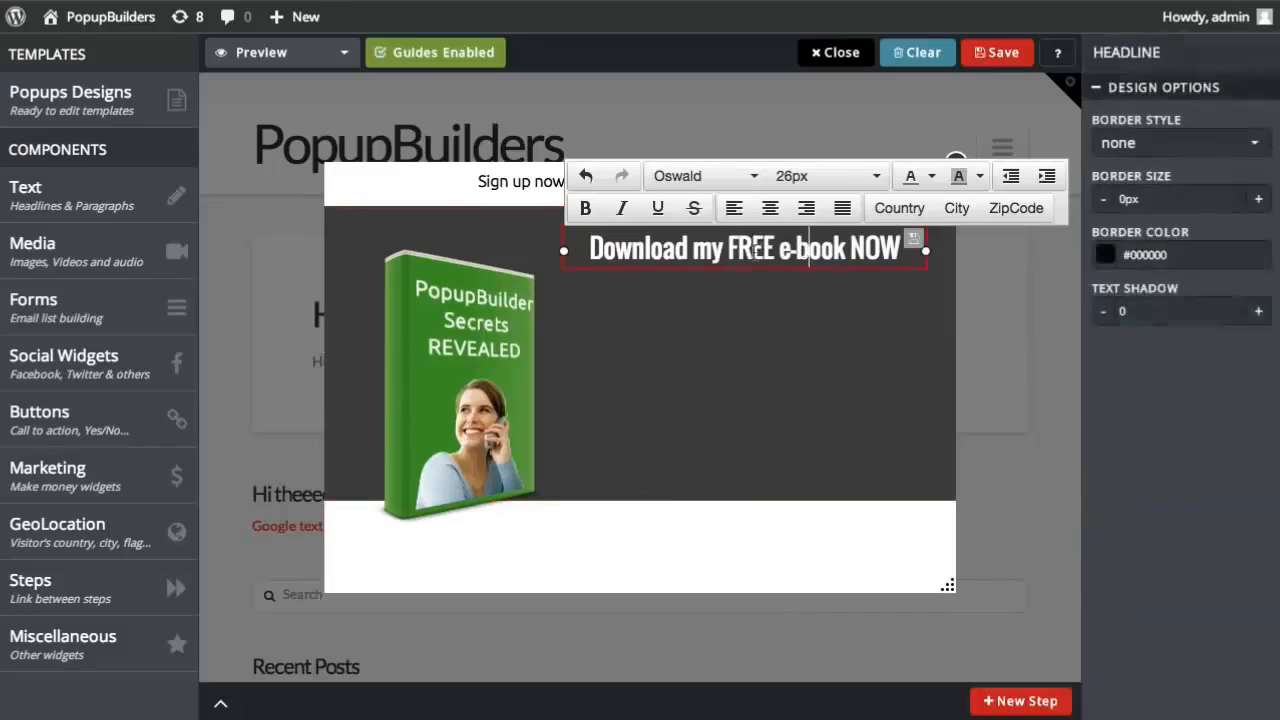
pyautogui.click(981, 178)
pyautogui.click(1000, 276)
pyautogui.click(931, 177)
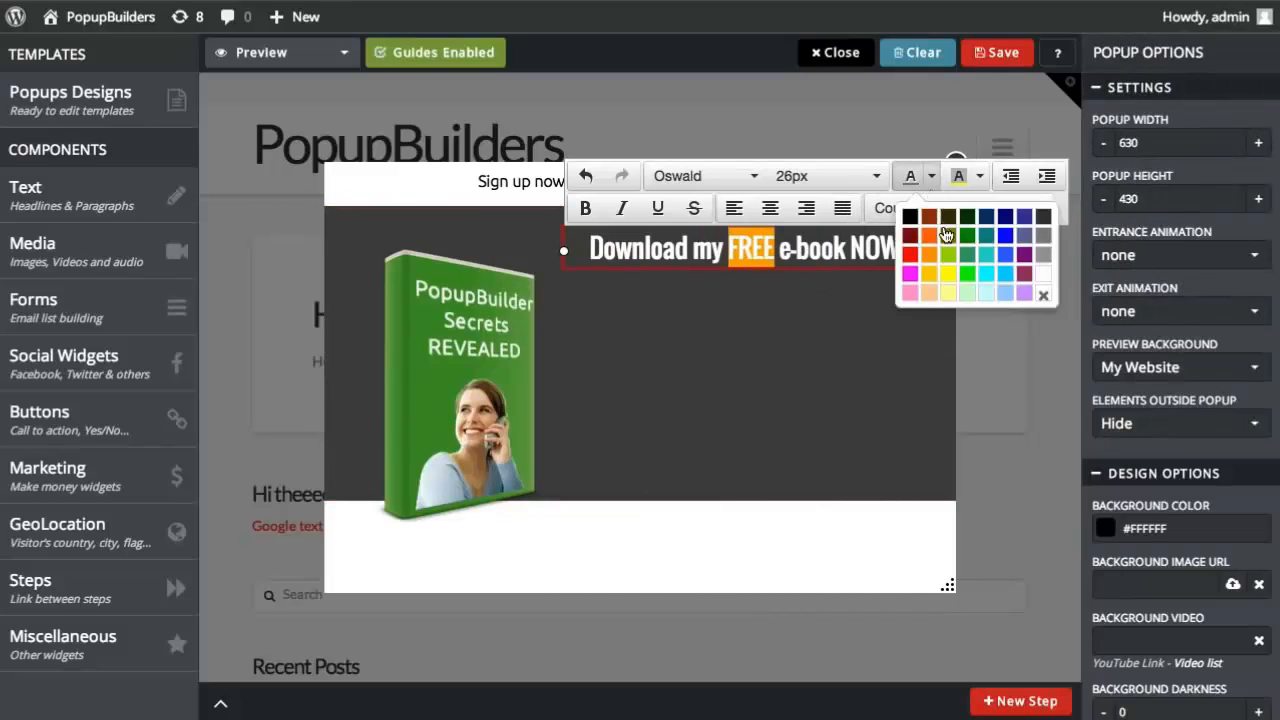
pyautogui.click(917, 222)
pyautogui.moveTo(822, 268); pyautogui.dragTo(808, 268)
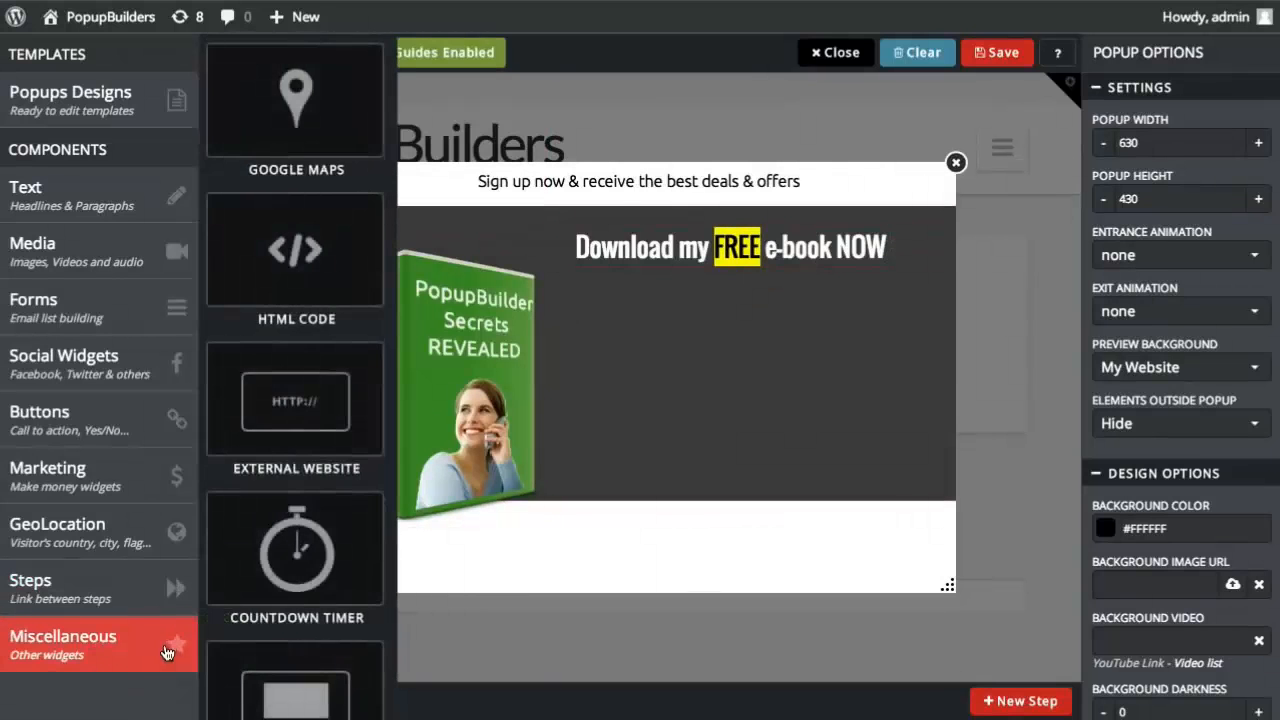
# Step: Add a list below the e-book headline with the items How to do that, How to do this, Great advices, Nice Ideas, Tips & Tricks, Lot of great stuff inside!
pyautogui.moveTo(60, 195)
pyautogui.moveTo(290, 250); pyautogui.dragTo(746, 391)
pyautogui.tripleClick(748, 390)
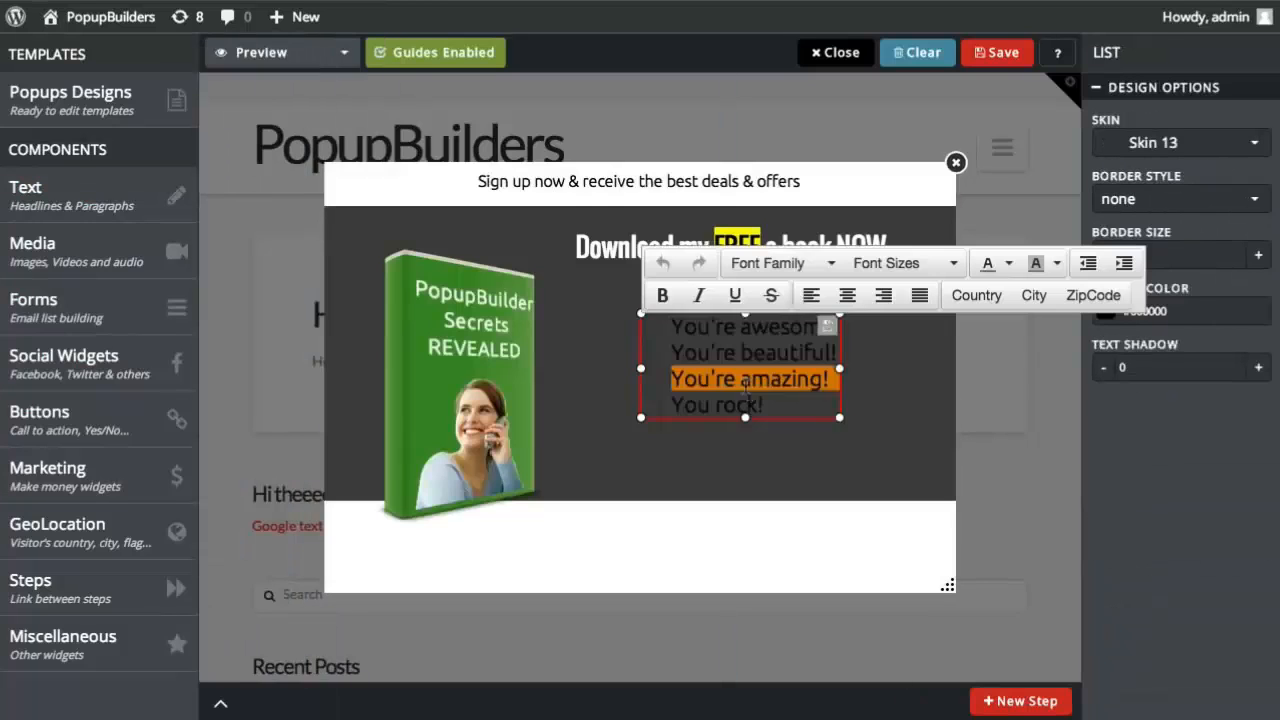
pyautogui.hotkey('ctrl', 'a')
pyautogui.press('BackSpace')
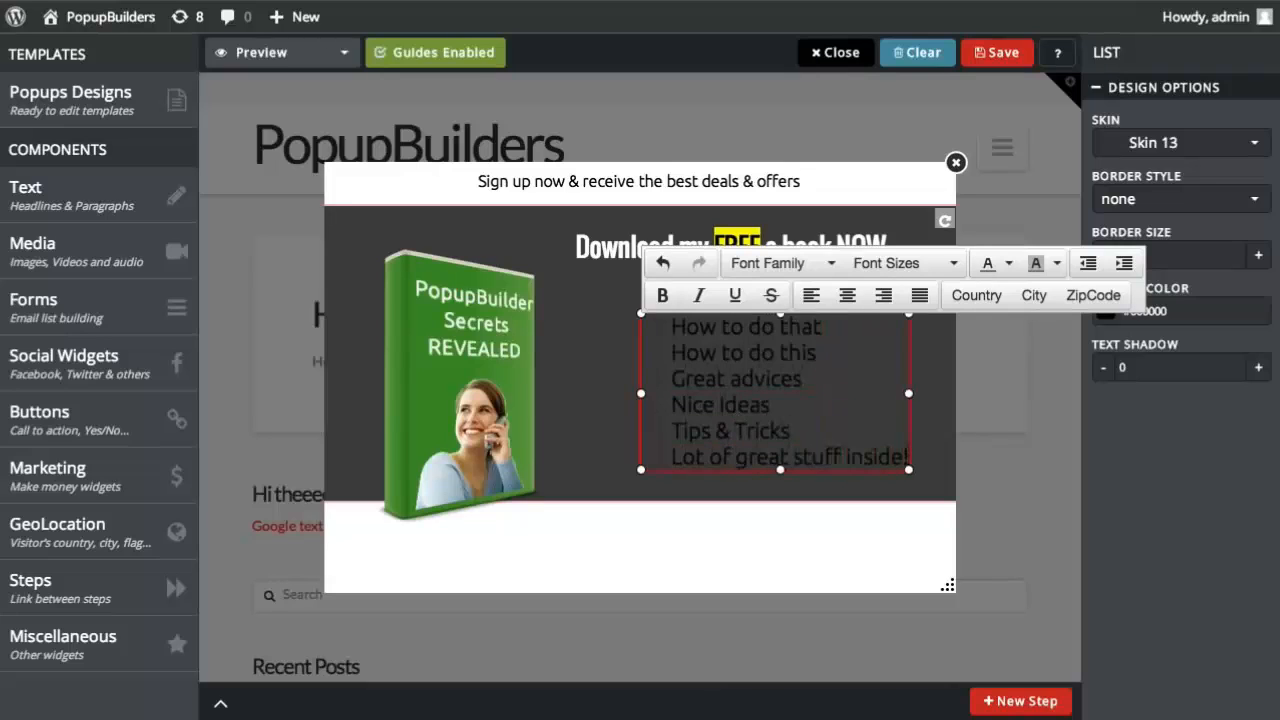
# Step: Set all the list text to white with a 16px font size
pyautogui.hotkey('ctrl', 'a')
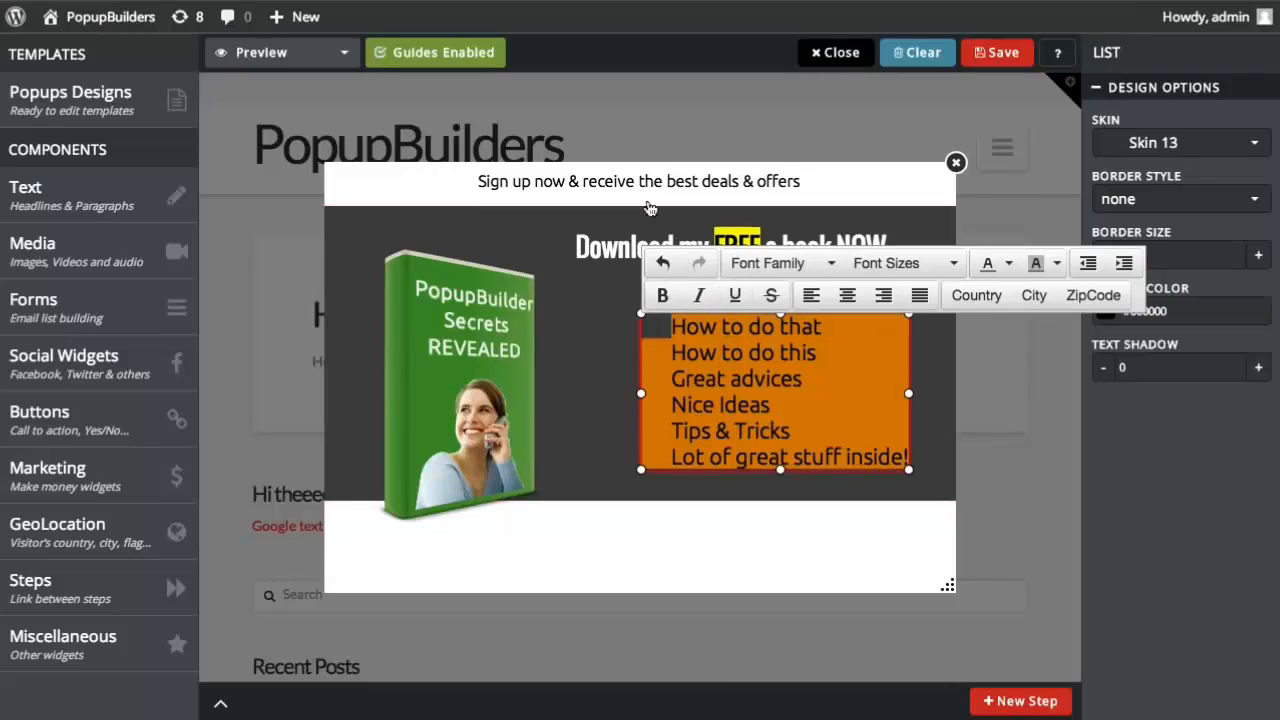
pyautogui.click(989, 264)
pyautogui.click(1126, 364)
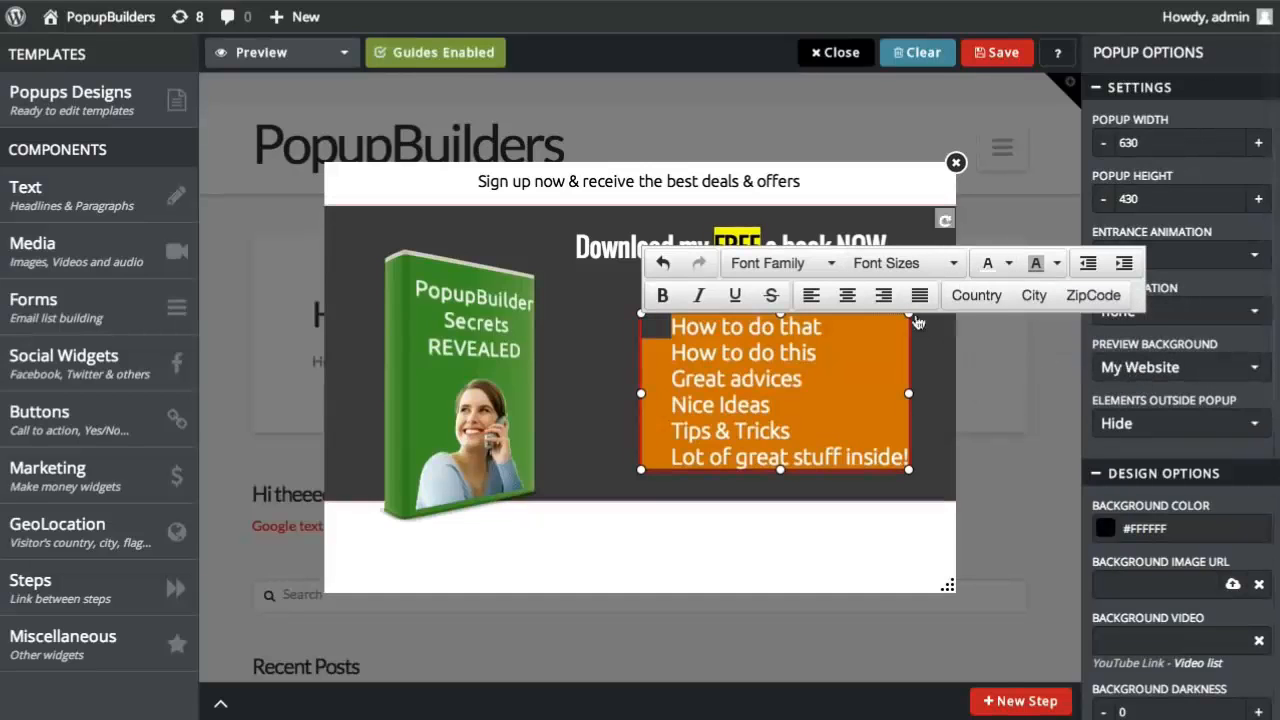
pyautogui.click(900, 263)
pyautogui.click(905, 474)
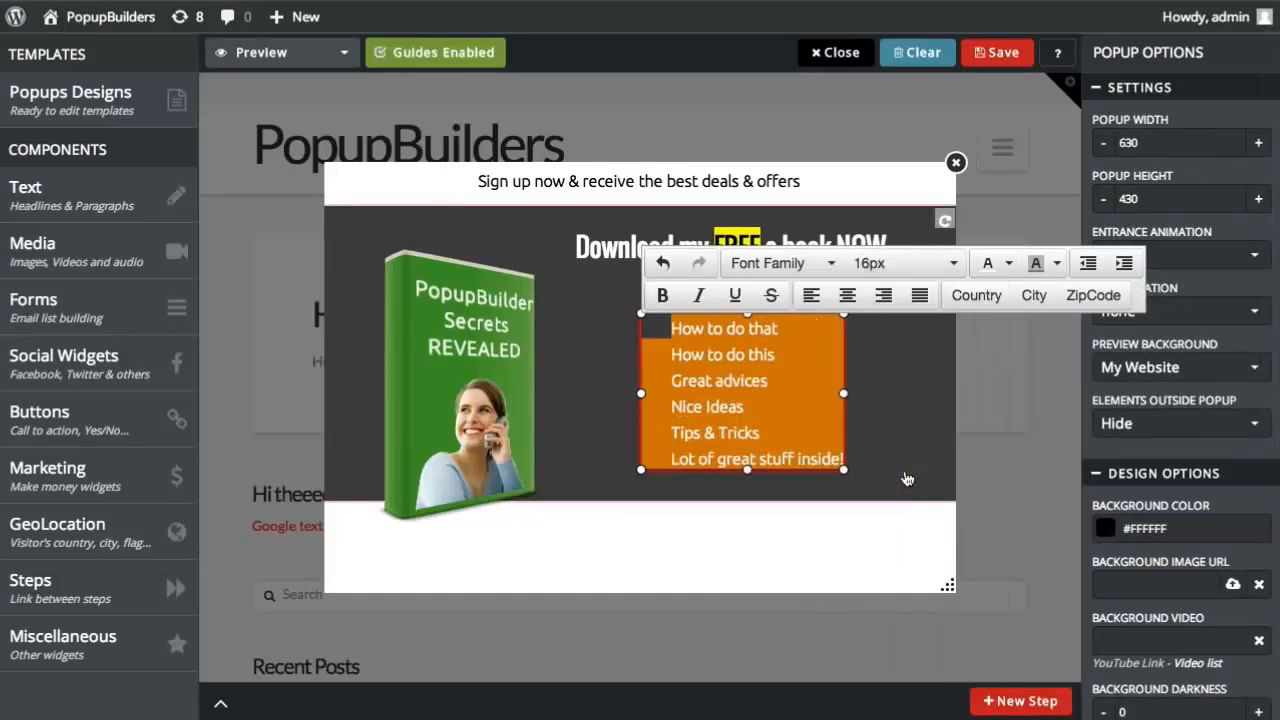
pyautogui.click(889, 480)
# Step: Move the list slightly up toward the e-book headline and apply the Skin 12 checkmark bullets
pyautogui.click(757, 410)
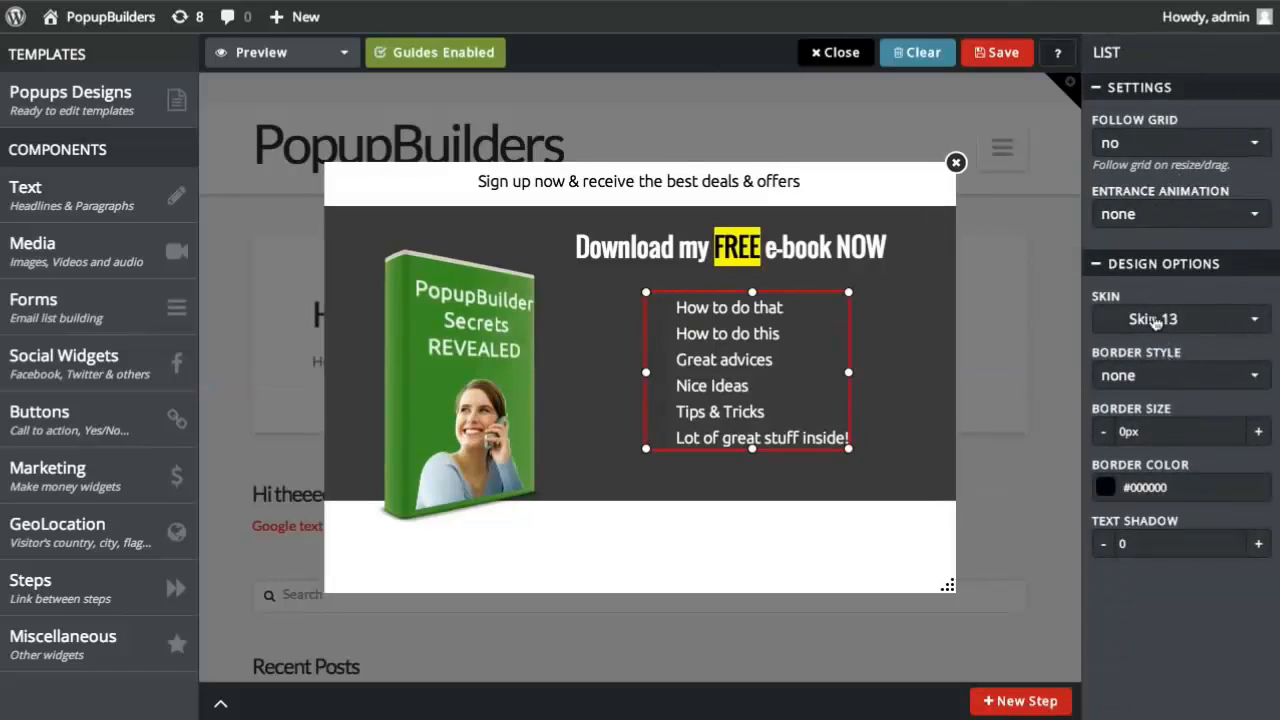
pyautogui.click(1155, 320)
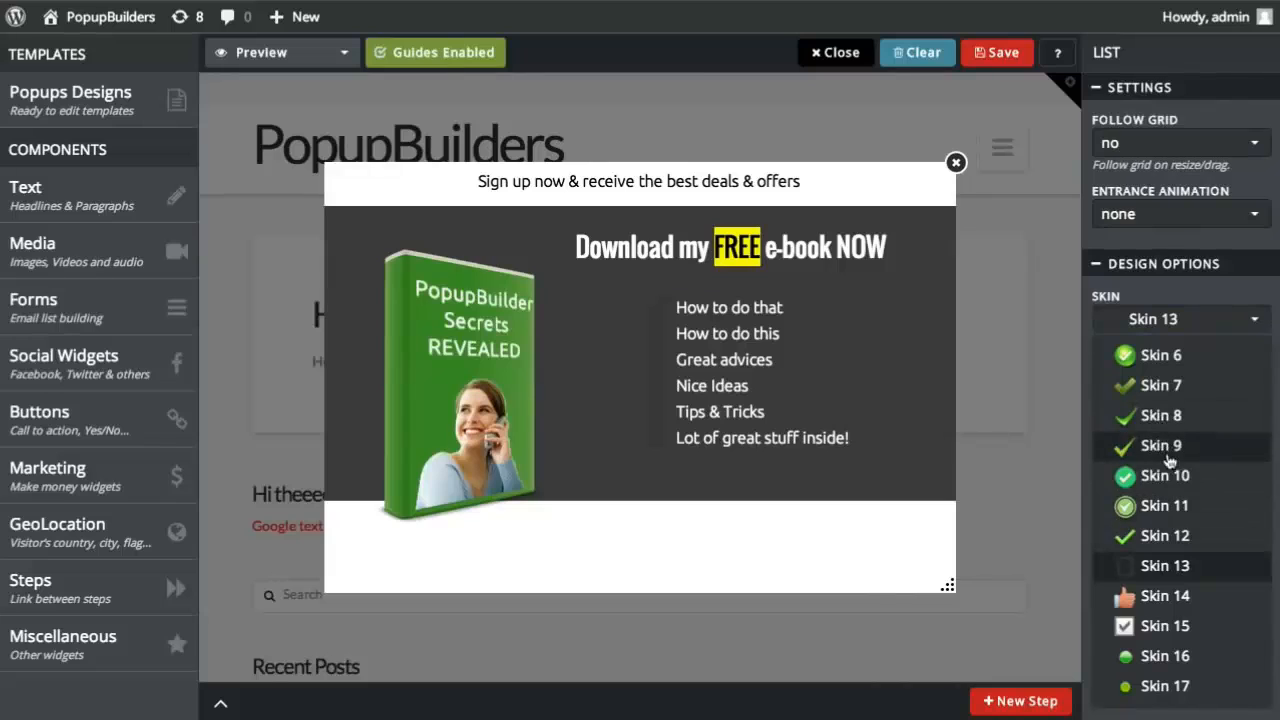
pyautogui.click(1168, 536)
pyautogui.click(780, 551)
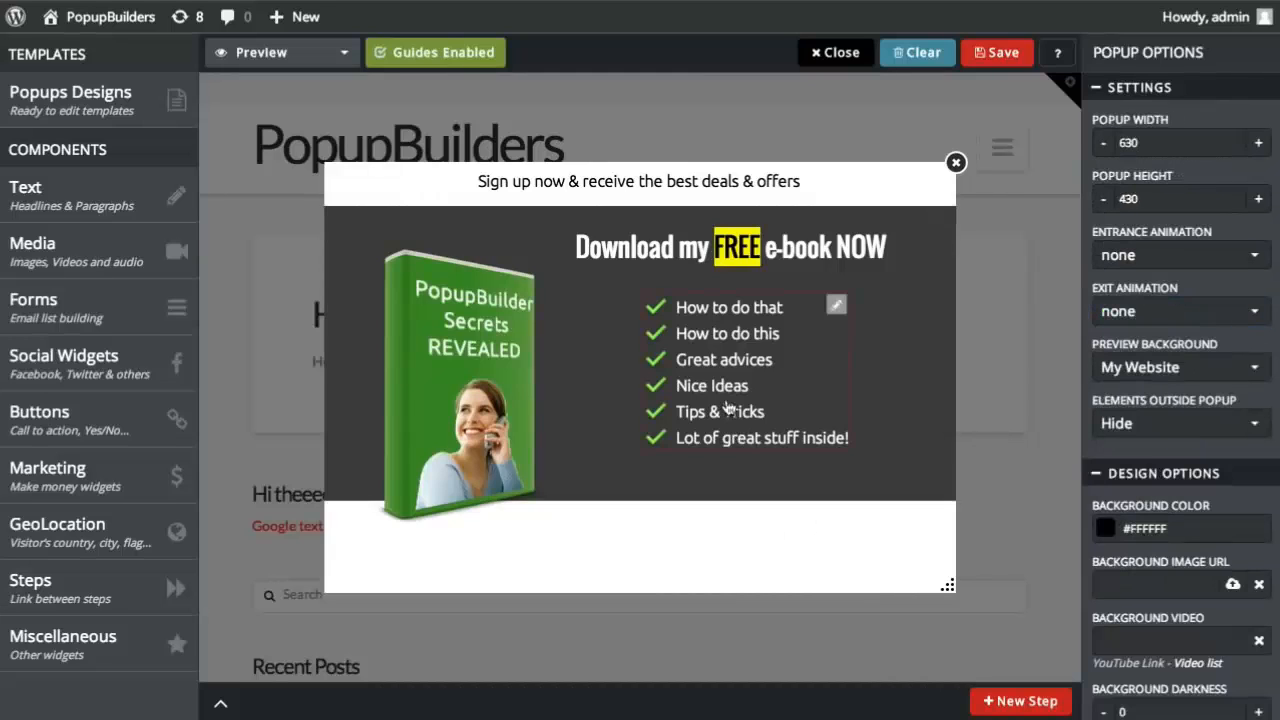
# Step: Move the checkmark list slightly down and add an Elegant Horizontal Optin form below the dark layer
pyautogui.moveTo(729, 409); pyautogui.dragTo(737, 416)
pyautogui.click(105, 305)
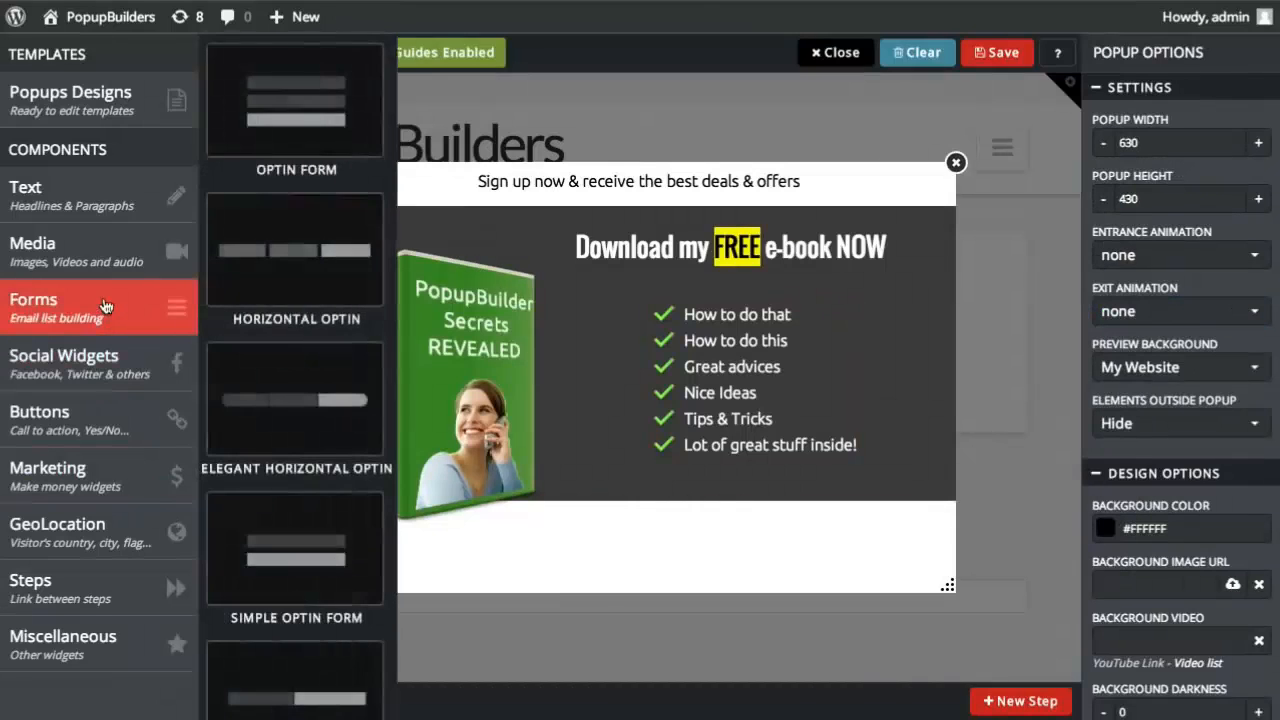
pyautogui.moveTo(296, 400); pyautogui.dragTo(660, 500)
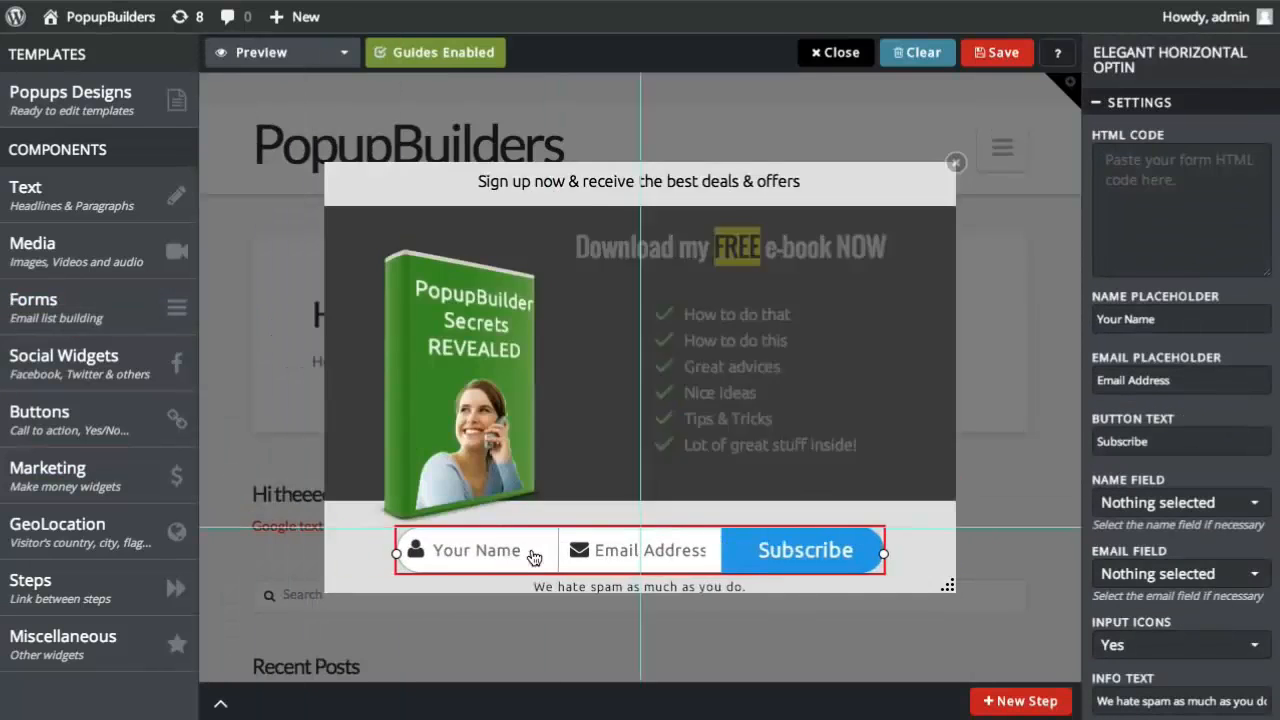
# Step: Increase the popup height to 460 and adjust the book, list, form and dark layer's lower edge to fit
pyautogui.click(497, 485)
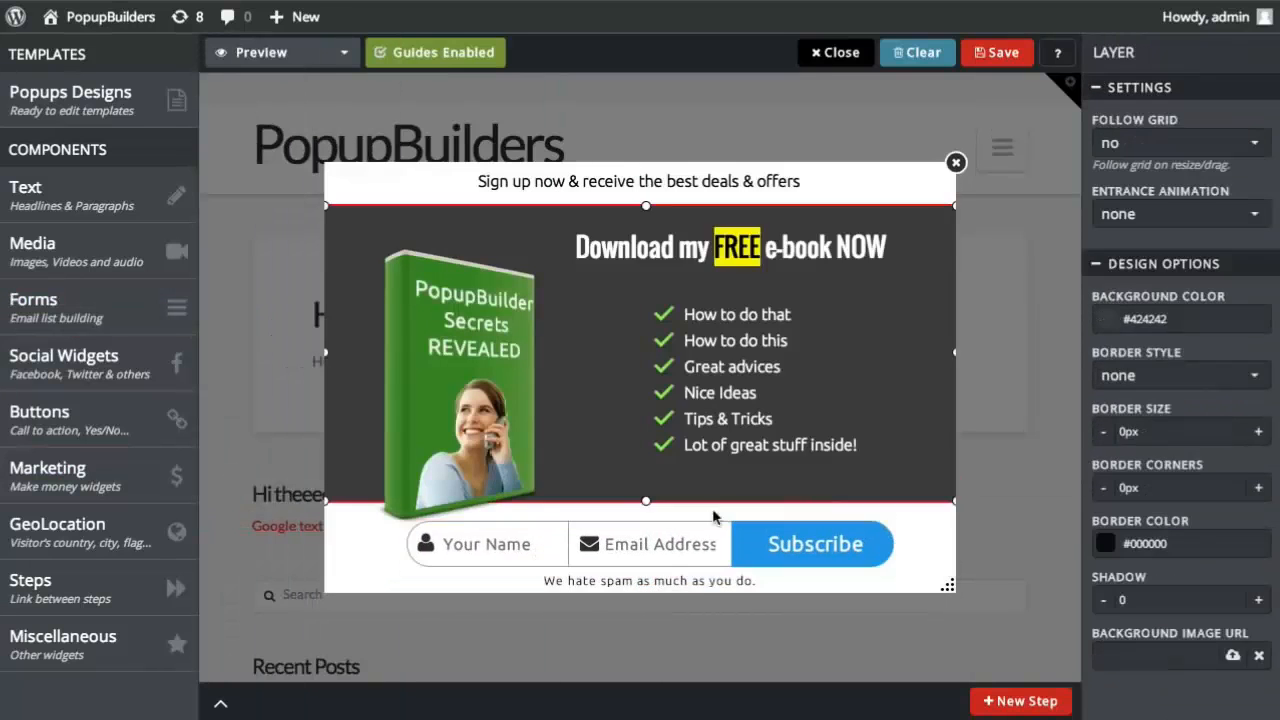
pyautogui.moveTo(527, 494); pyautogui.dragTo(540, 511)
pyautogui.moveTo(755, 394); pyautogui.dragTo(759, 388)
pyautogui.moveTo(948, 585); pyautogui.dragTo(948, 600)
pyautogui.moveTo(827, 556); pyautogui.dragTo(834, 578)
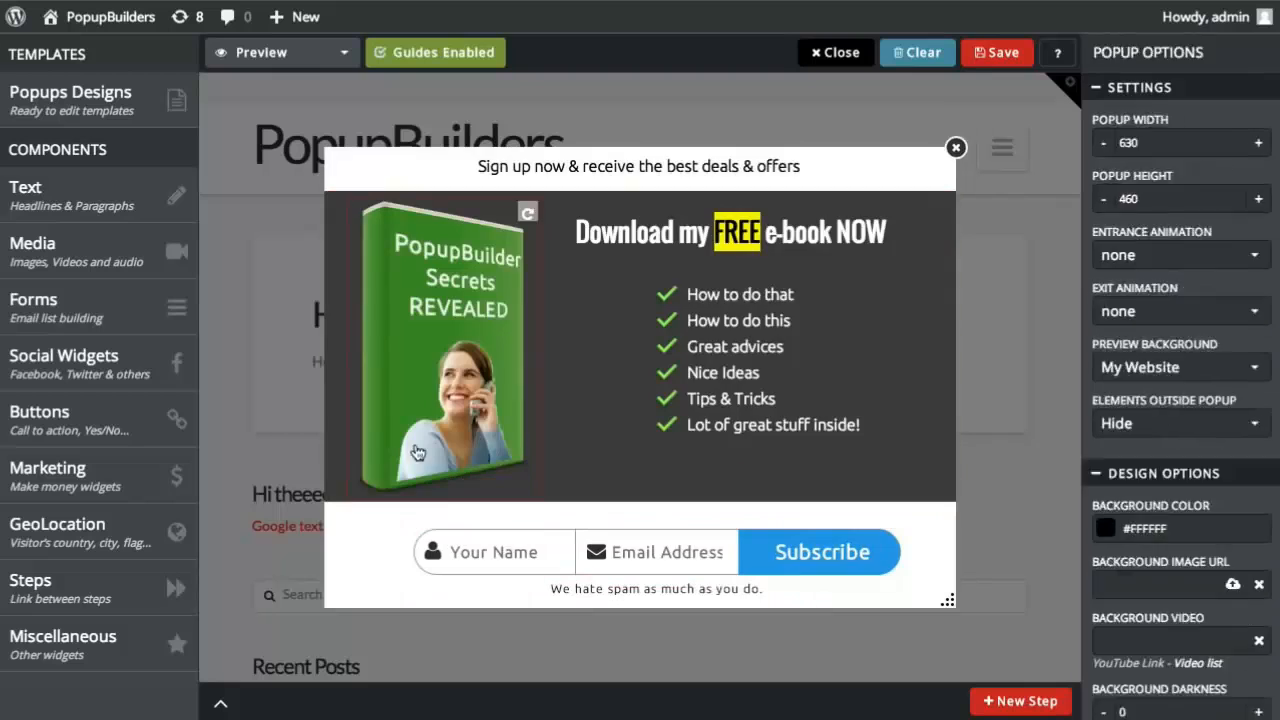
pyautogui.click(600, 478)
pyautogui.moveTo(645, 504); pyautogui.dragTo(643, 480)
# Step: Add a ruler line between the e-book headline and the list and set its color to #ffffff
pyautogui.click(63, 645)
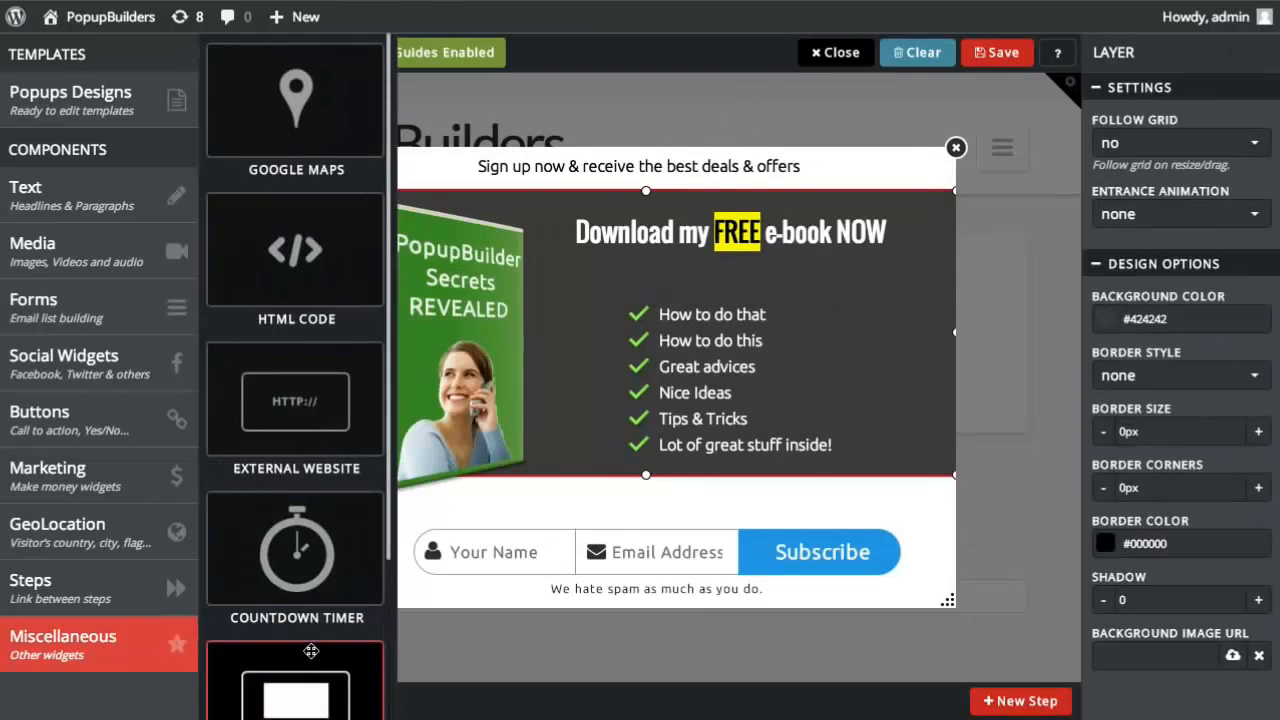
pyautogui.scroll(-2, 310, 651)
pyautogui.moveTo(310, 651); pyautogui.dragTo(759, 284)
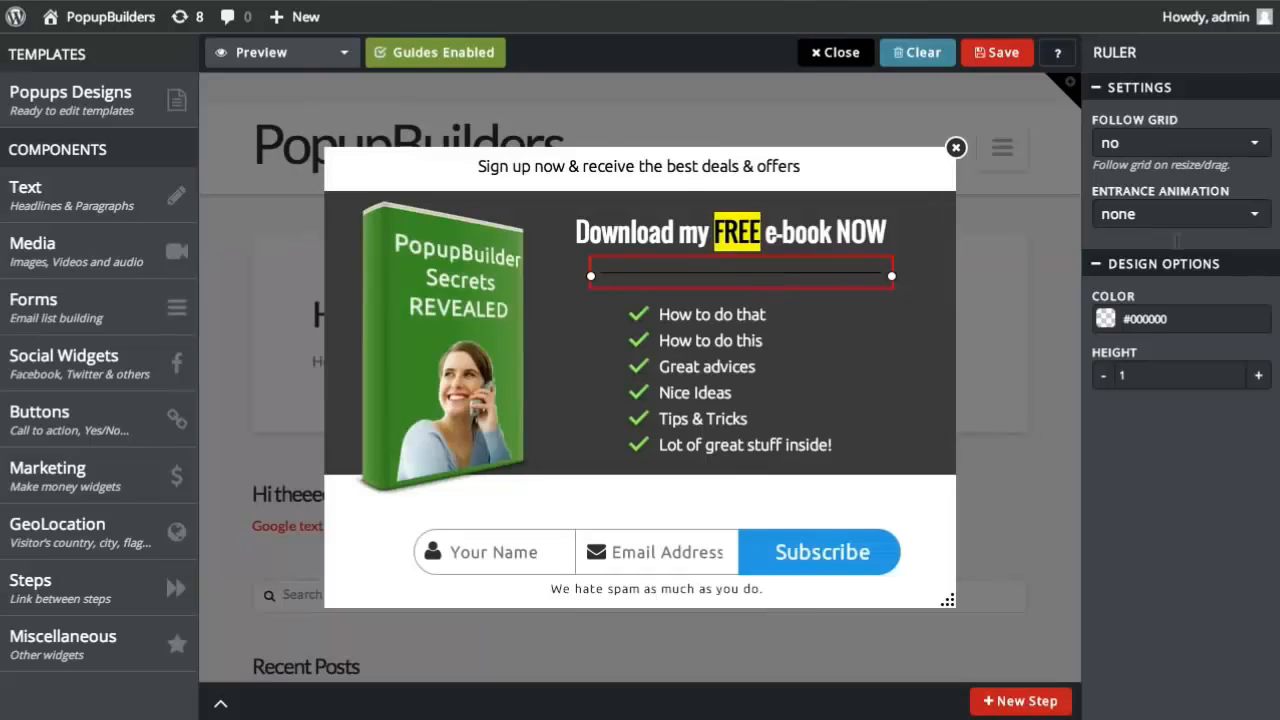
pyautogui.click(1180, 319)
pyautogui.moveTo(1128, 420); pyautogui.dragTo(1040, 312)
pyautogui.click(1036, 312)
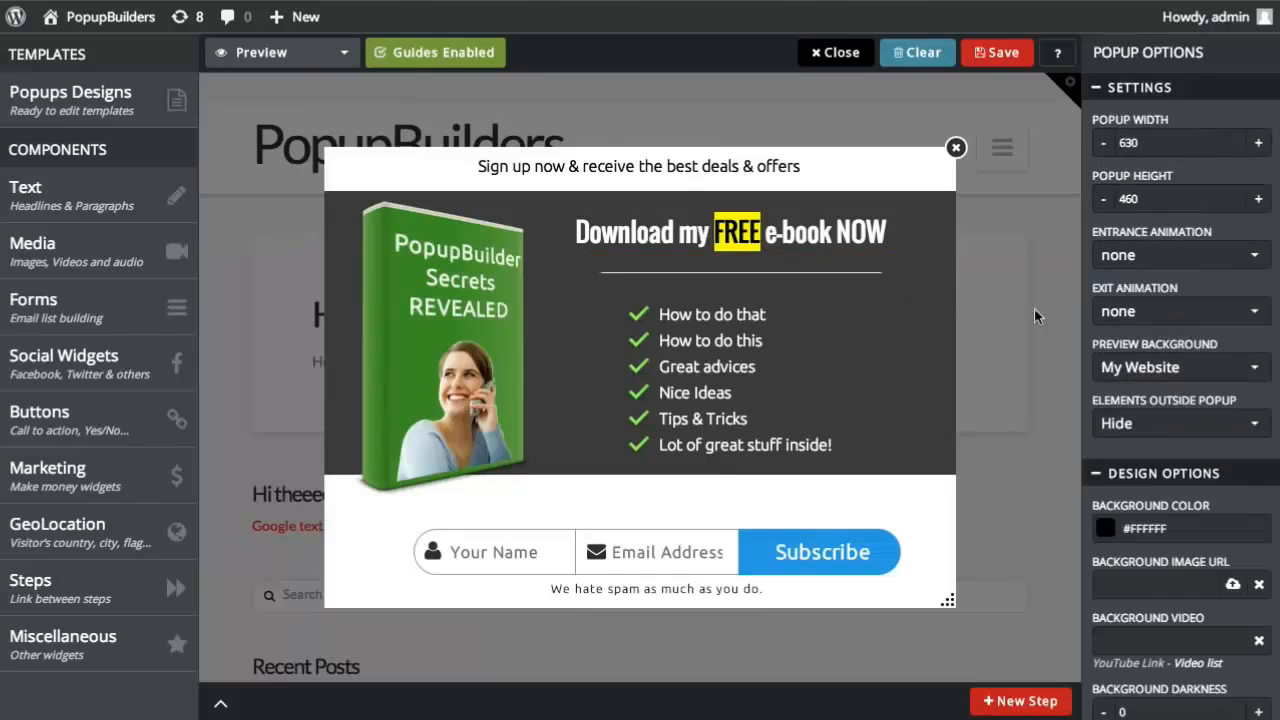
pyautogui.click(814, 292)
pyautogui.moveTo(791, 278); pyautogui.dragTo(825, 262)
# Step: Add a centered paragraph above the opt-in form reading "Enter your e-mail below to receive the instant download link"
pyautogui.moveTo(103, 193)
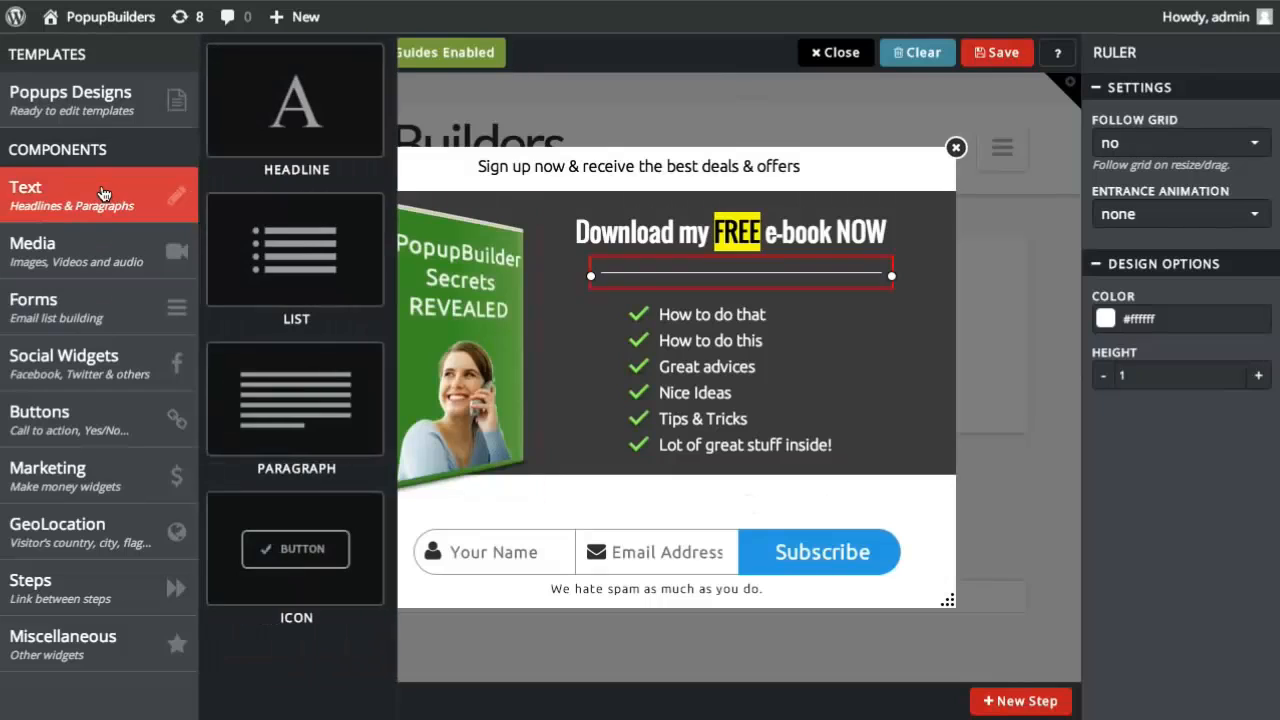
pyautogui.click(279, 430)
pyautogui.moveTo(728, 510); pyautogui.dragTo(671, 548)
pyautogui.doubleClick(671, 548)
pyautogui.moveTo(668, 558); pyautogui.dragTo(708, 498)
pyautogui.press('BackSpace')
pyautogui.click(666, 470)
pyautogui.tripleClick(687, 499)
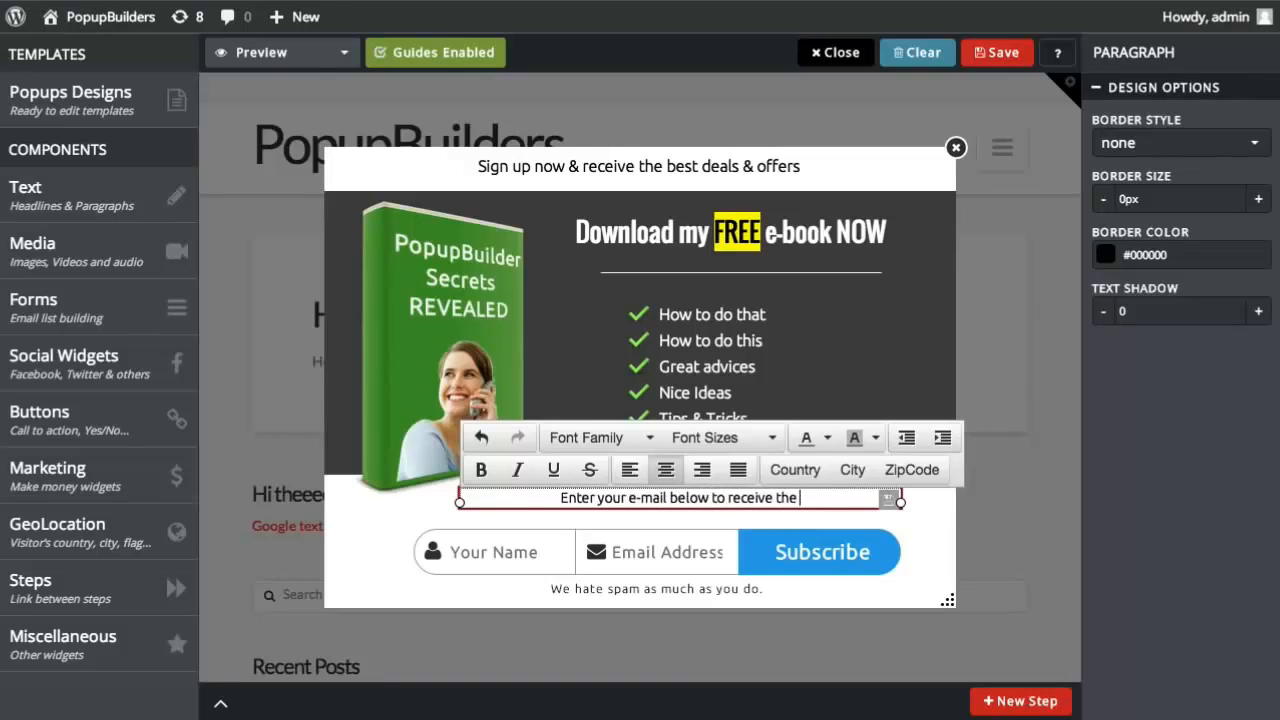
pyautogui.click(925, 549)
# Step: Move the paragraph and opt-in form closer together and extend the dark layer down to just above the paragraph
pyautogui.moveTo(809, 504); pyautogui.dragTo(769, 515)
pyautogui.click(729, 472)
pyautogui.moveTo(646, 480); pyautogui.dragTo(646, 485)
pyautogui.moveTo(761, 556); pyautogui.dragTo(758, 554)
pyautogui.click(976, 621)
pyautogui.click(752, 467)
pyautogui.moveTo(680, 549); pyautogui.dragTo(671, 520)
pyautogui.moveTo(646, 480); pyautogui.dragTo(646, 495)
pyautogui.click(1005, 469)
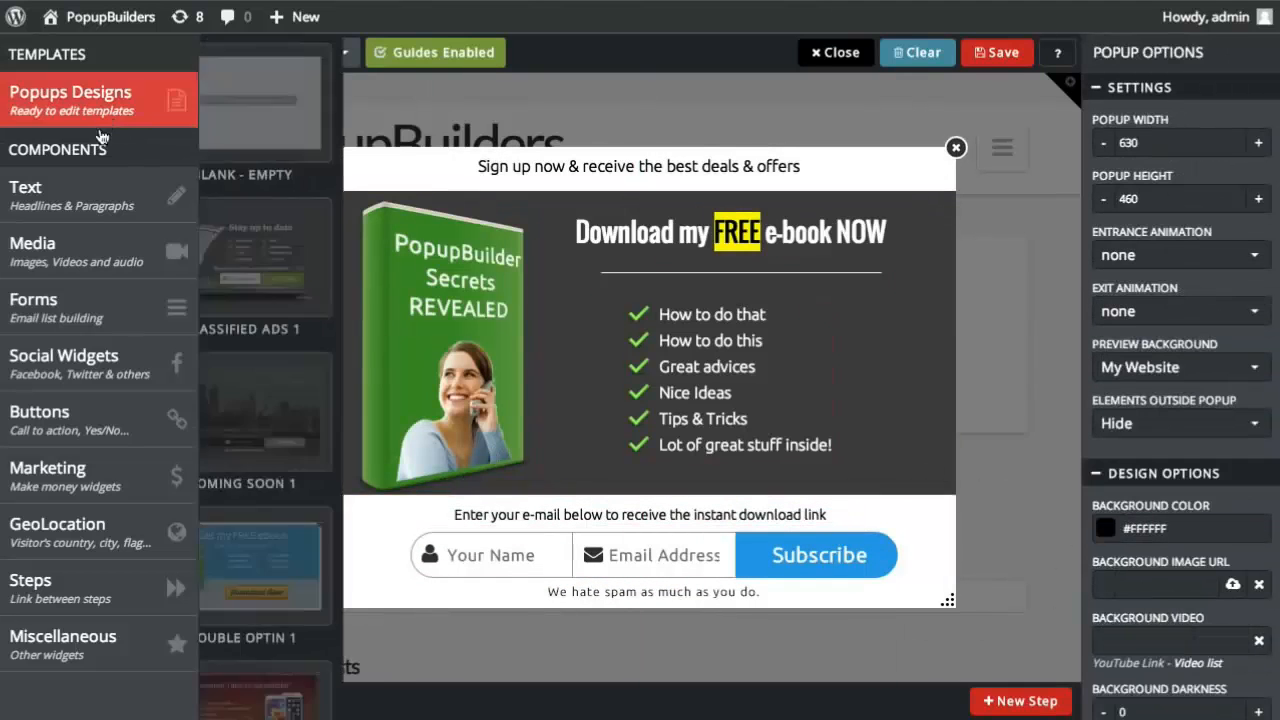
# Step: Add an image to the popup, search the library for "arr" and insert a curved yellow arrow
pyautogui.moveTo(100, 250)
pyautogui.moveTo(286, 110); pyautogui.dragTo(746, 437)
pyautogui.doubleClick(746, 437)
pyautogui.click(598, 151)
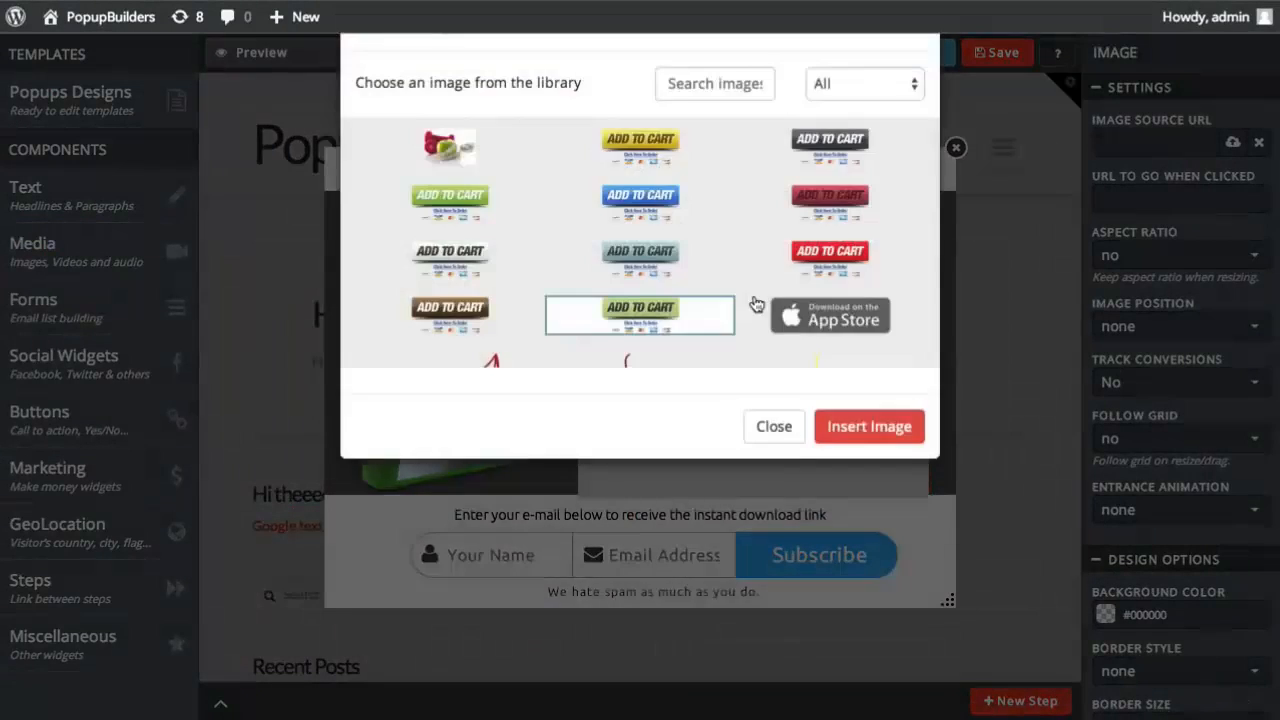
pyautogui.click(694, 166)
pyautogui.write('arr')
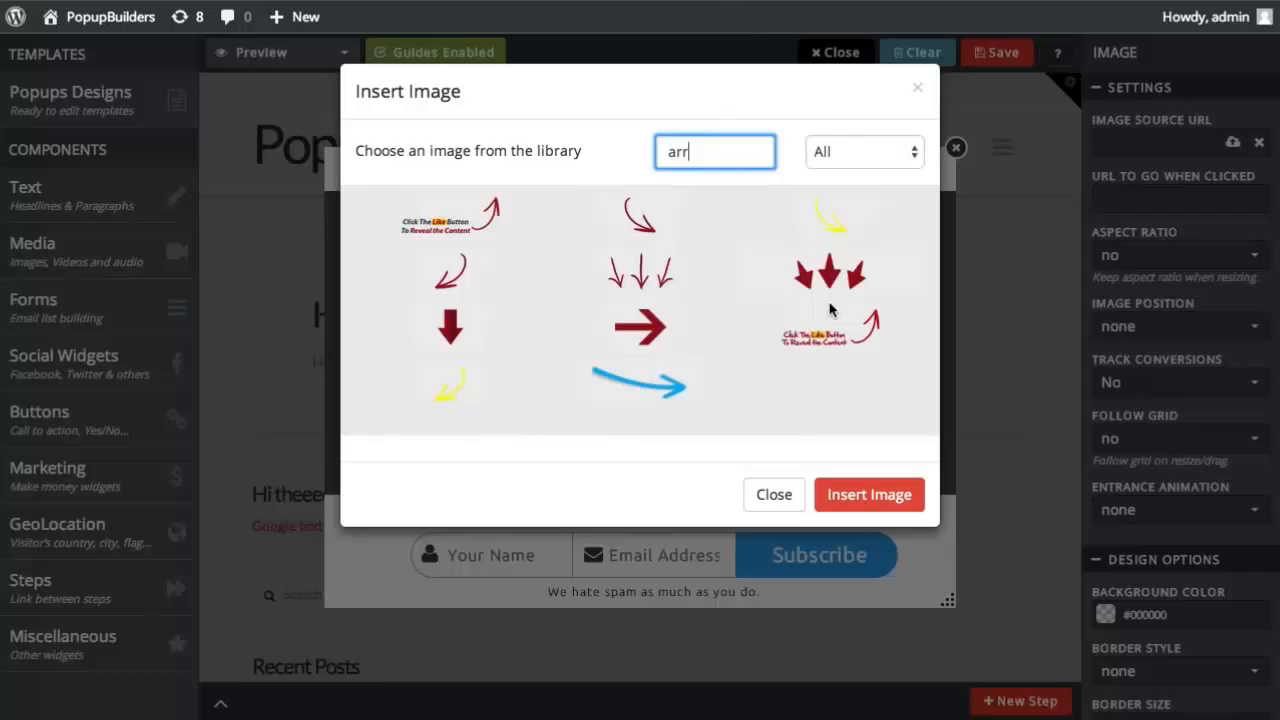
pyautogui.click(438, 410)
pyautogui.click(885, 492)
# Step: Size, rotate and place the arrow so it points from the list's last item to the Subscribe button, with shadow size 1
pyautogui.moveTo(600, 439); pyautogui.dragTo(802, 543)
pyautogui.moveTo(863, 467); pyautogui.dragTo(864, 459)
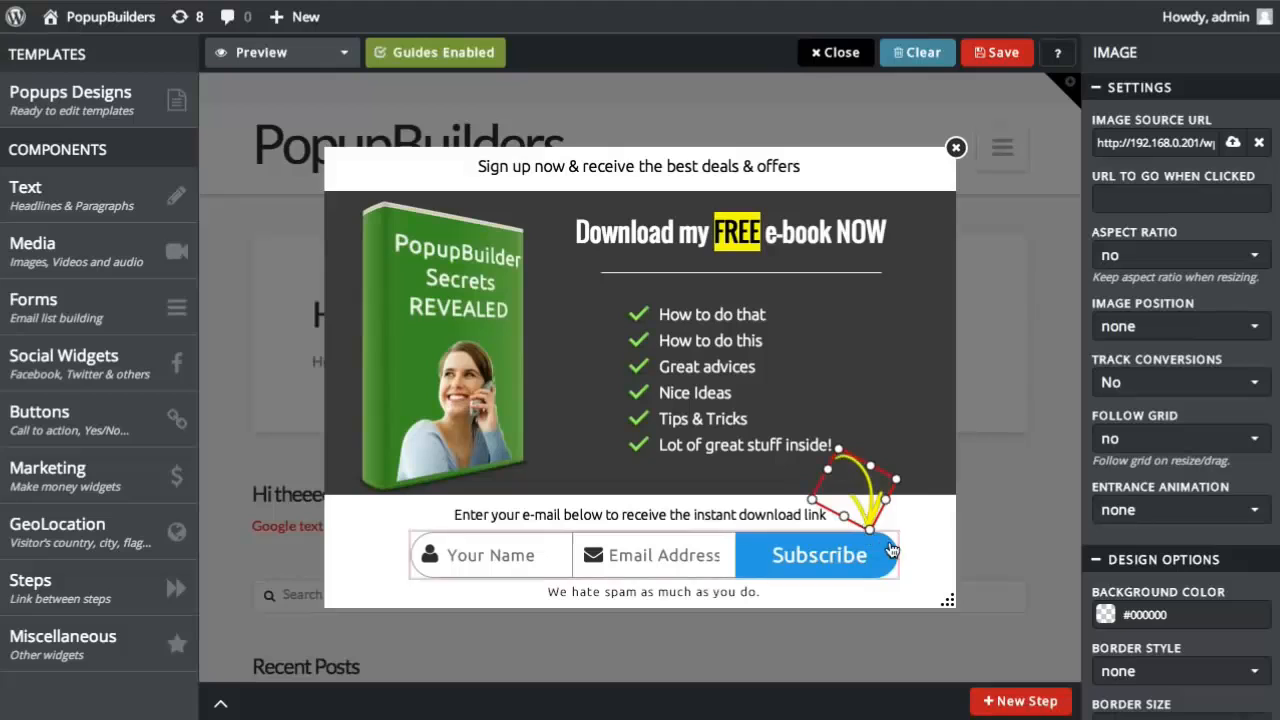
pyautogui.click(980, 533)
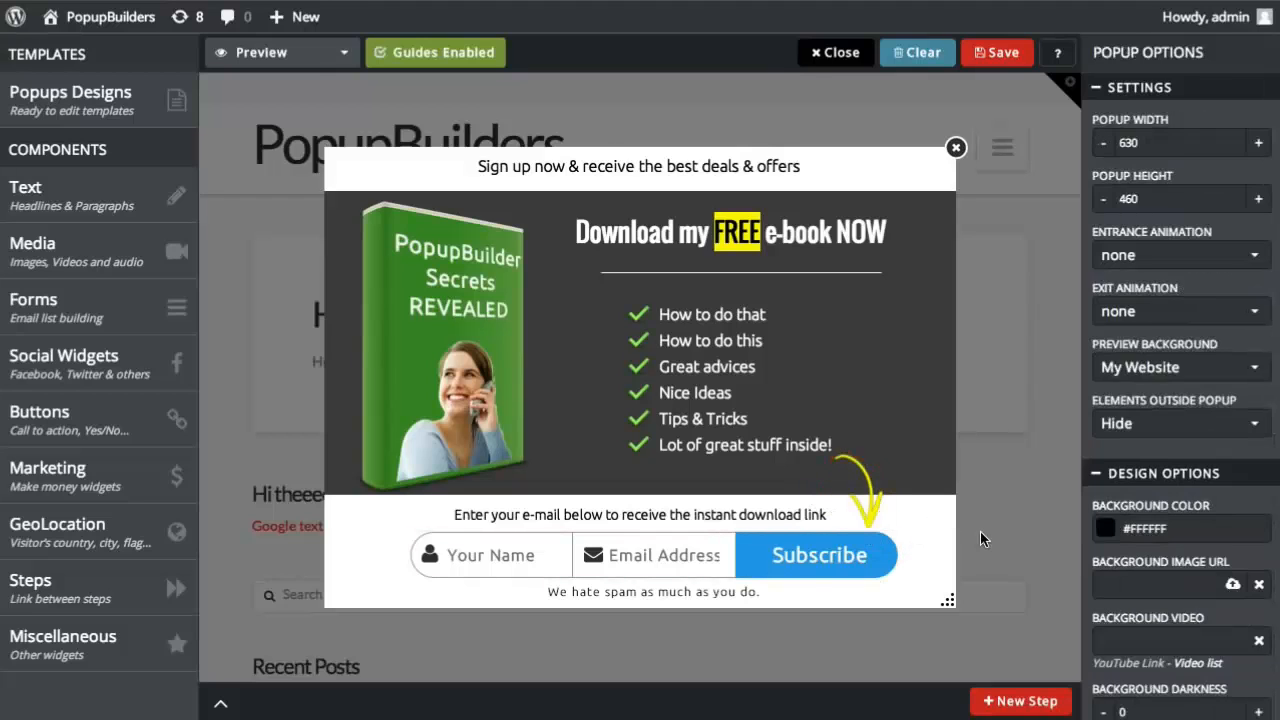
pyautogui.click(866, 498)
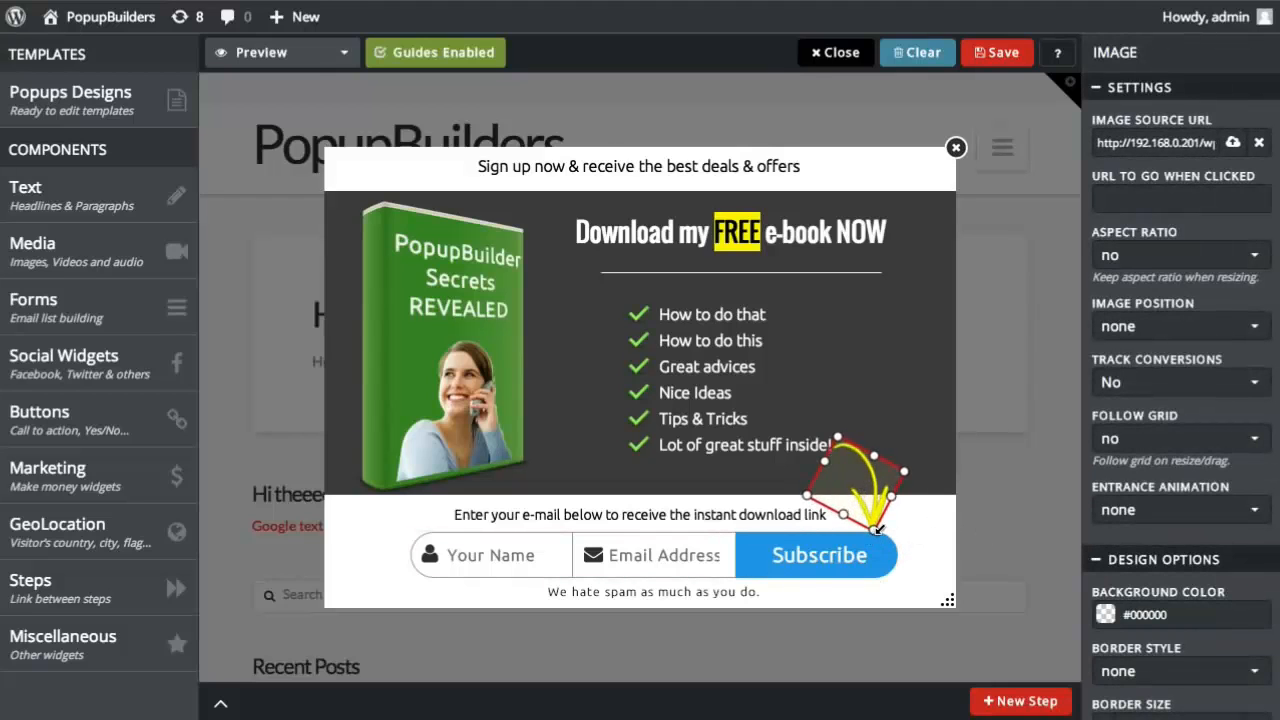
pyautogui.click(880, 520)
pyautogui.click(884, 512)
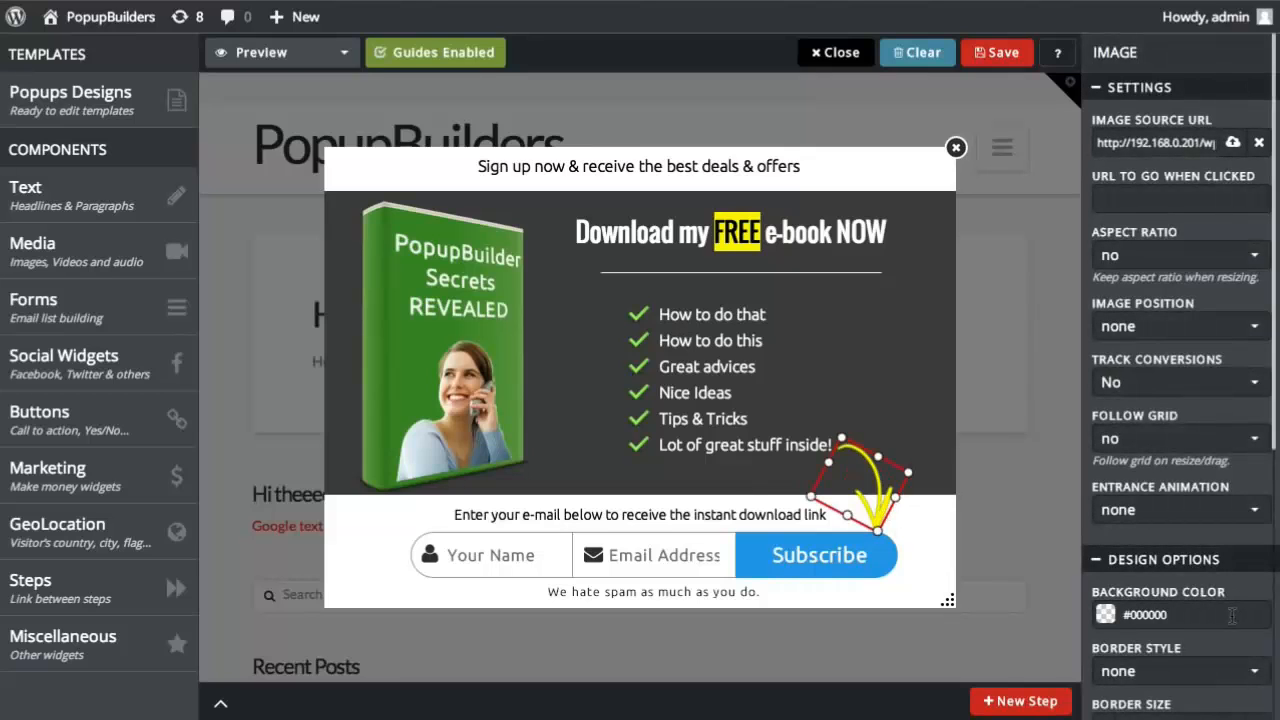
pyautogui.scroll(-5, 1232, 616)
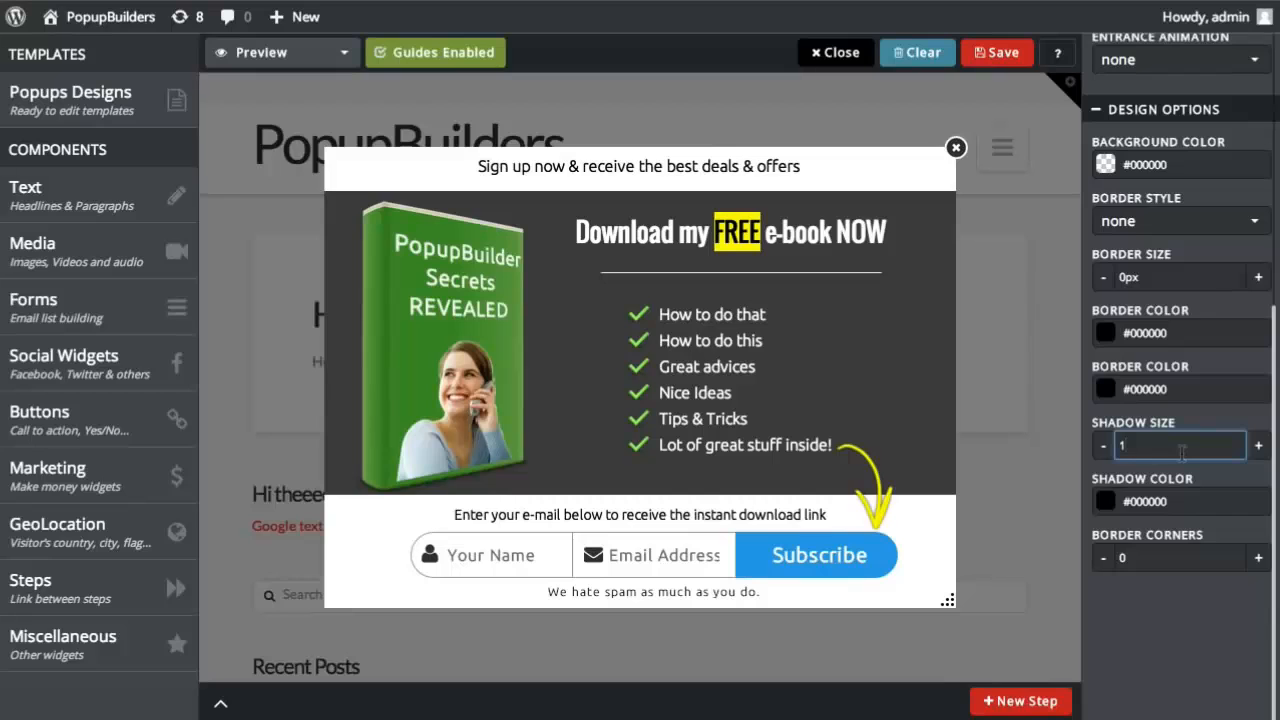
pyautogui.click(1012, 601)
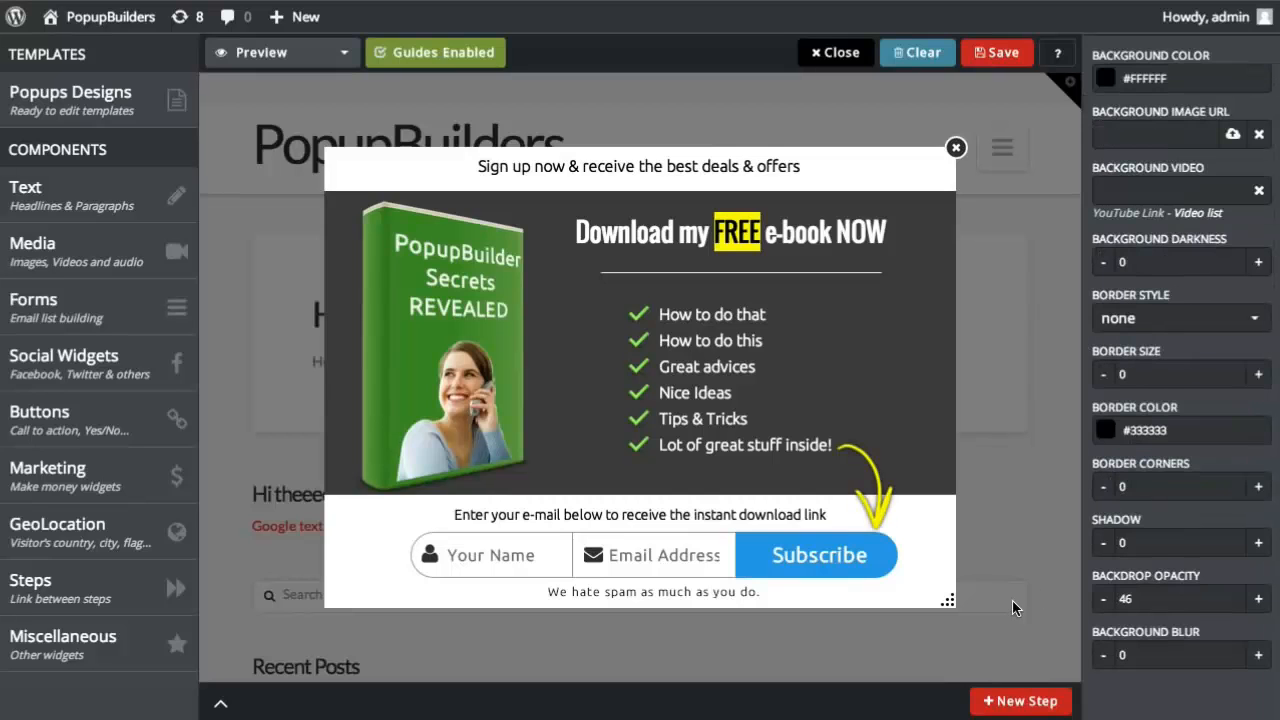
# Step: Set the opt-in form's Subscribe button background color to green (#3fbf45)
pyautogui.click(800, 570)
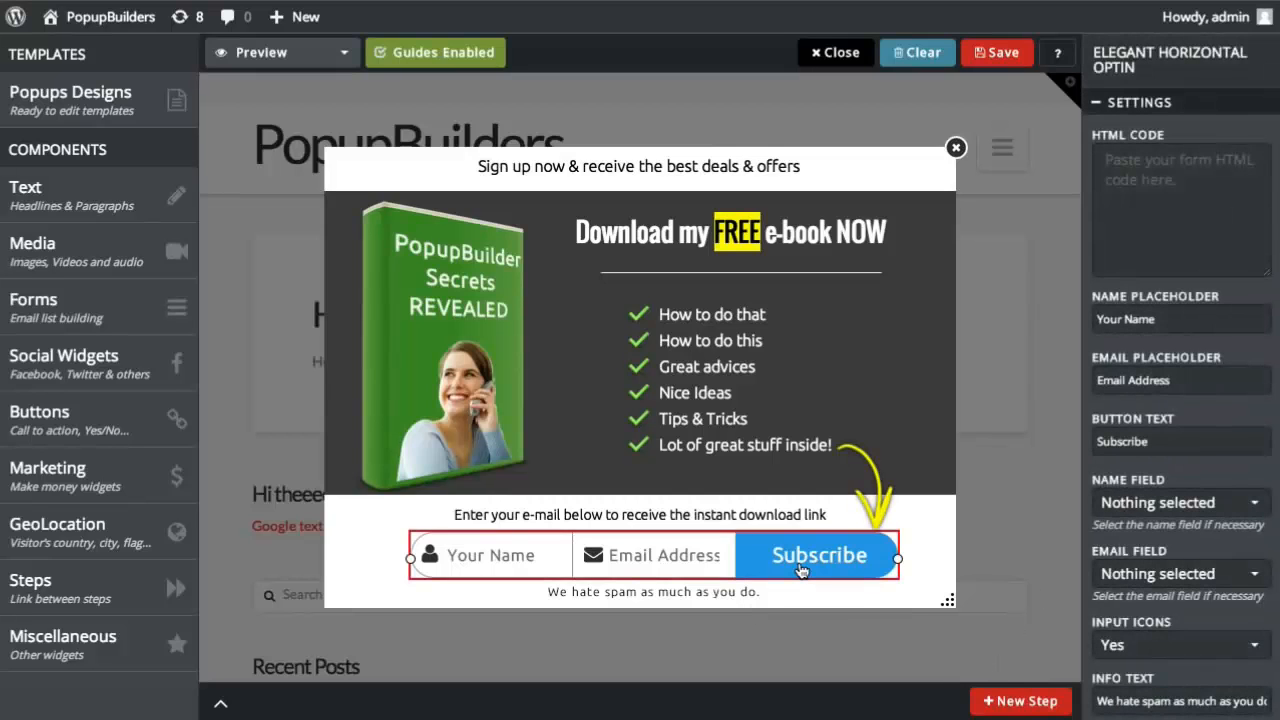
pyautogui.scroll(-10, 1101, 558)
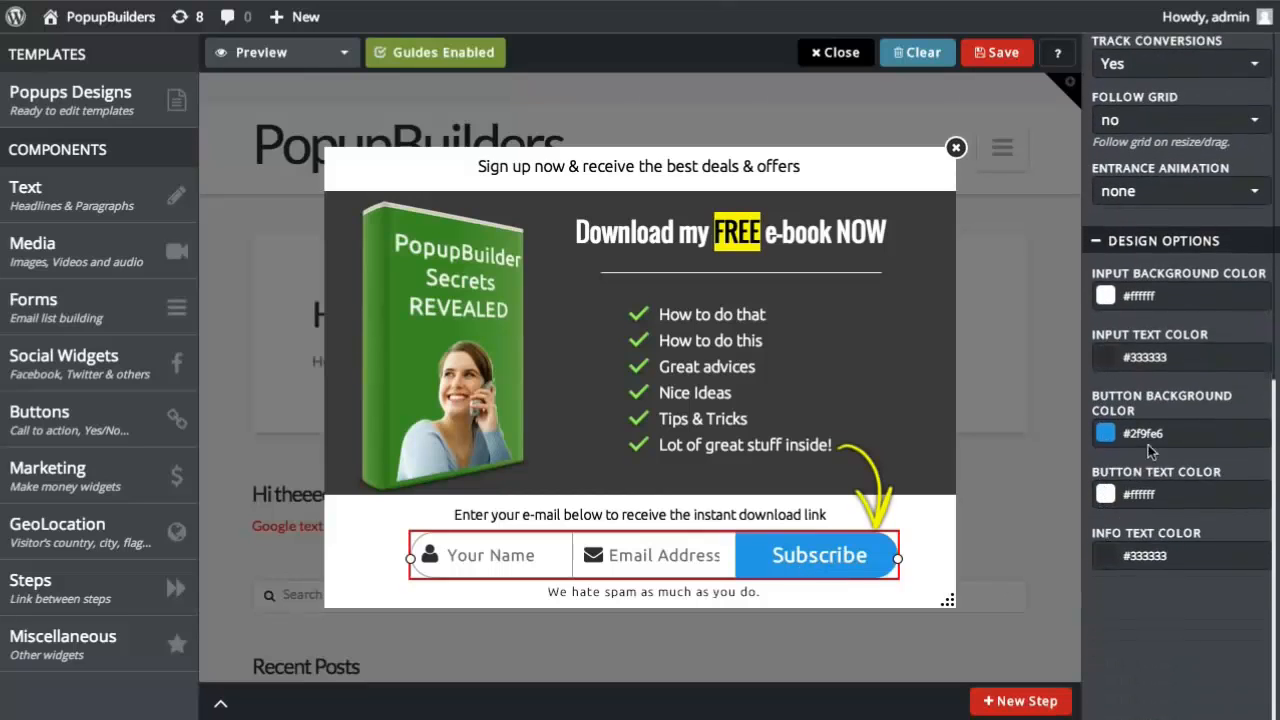
pyautogui.click(1160, 430)
pyautogui.moveTo(1245, 520)
pyautogui.mouseDown()
pyautogui.moveTo(1249, 562)
pyautogui.moveTo(1250, 551)
pyautogui.mouseUp()
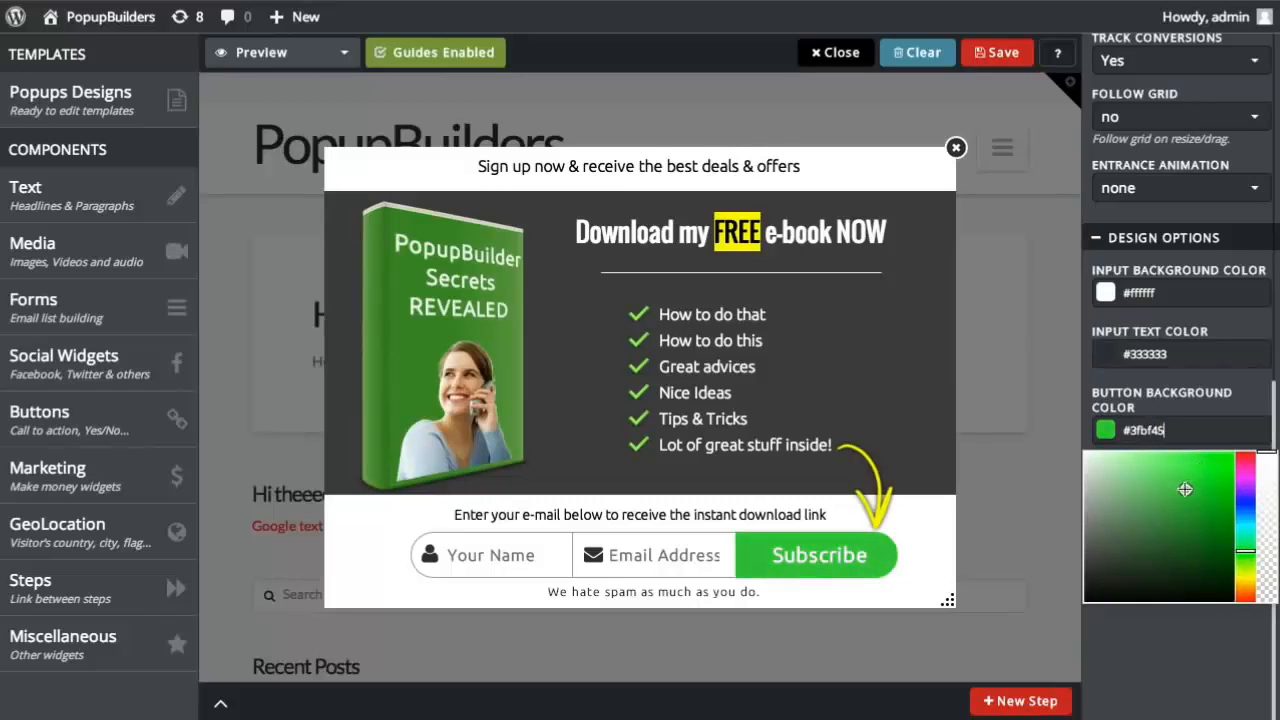
pyautogui.click(933, 572)
# Step: Raise the dark layer's top edge slightly and enlarge the ebook graphic so it overlaps the layer's lower edge
pyautogui.click(884, 318)
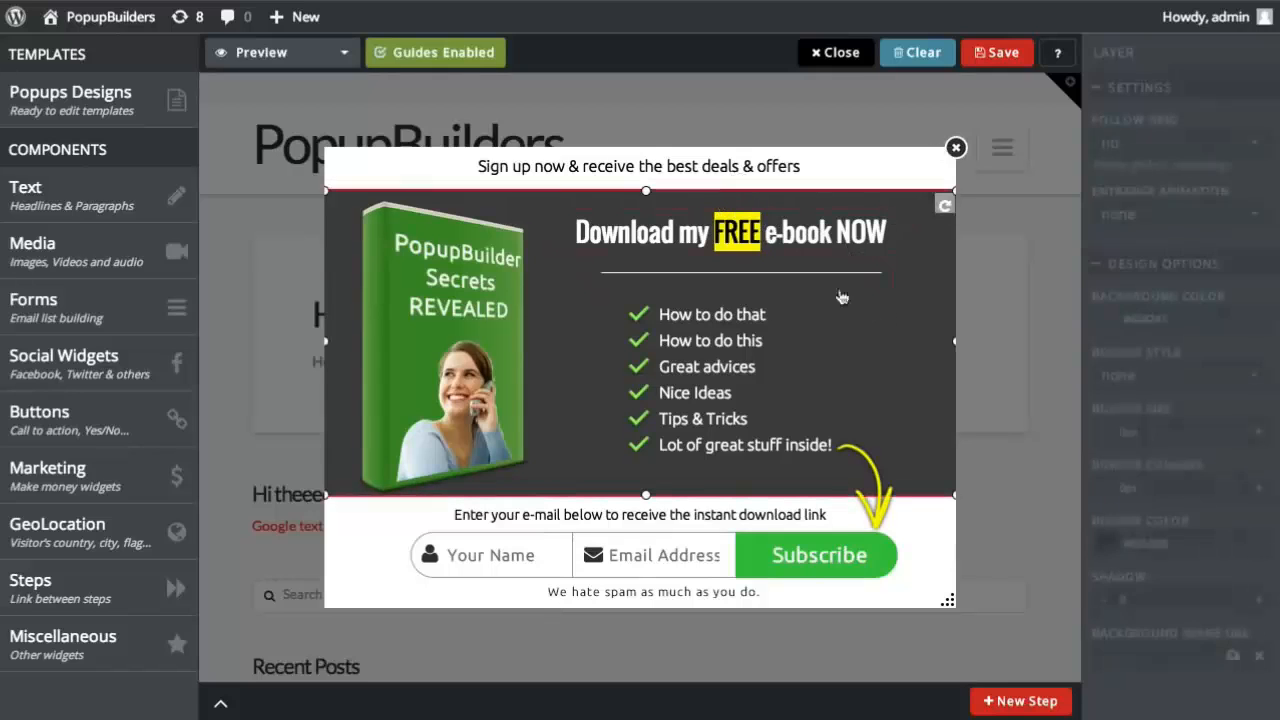
pyautogui.moveTo(647, 188); pyautogui.dragTo(647, 187)
pyautogui.click(492, 437)
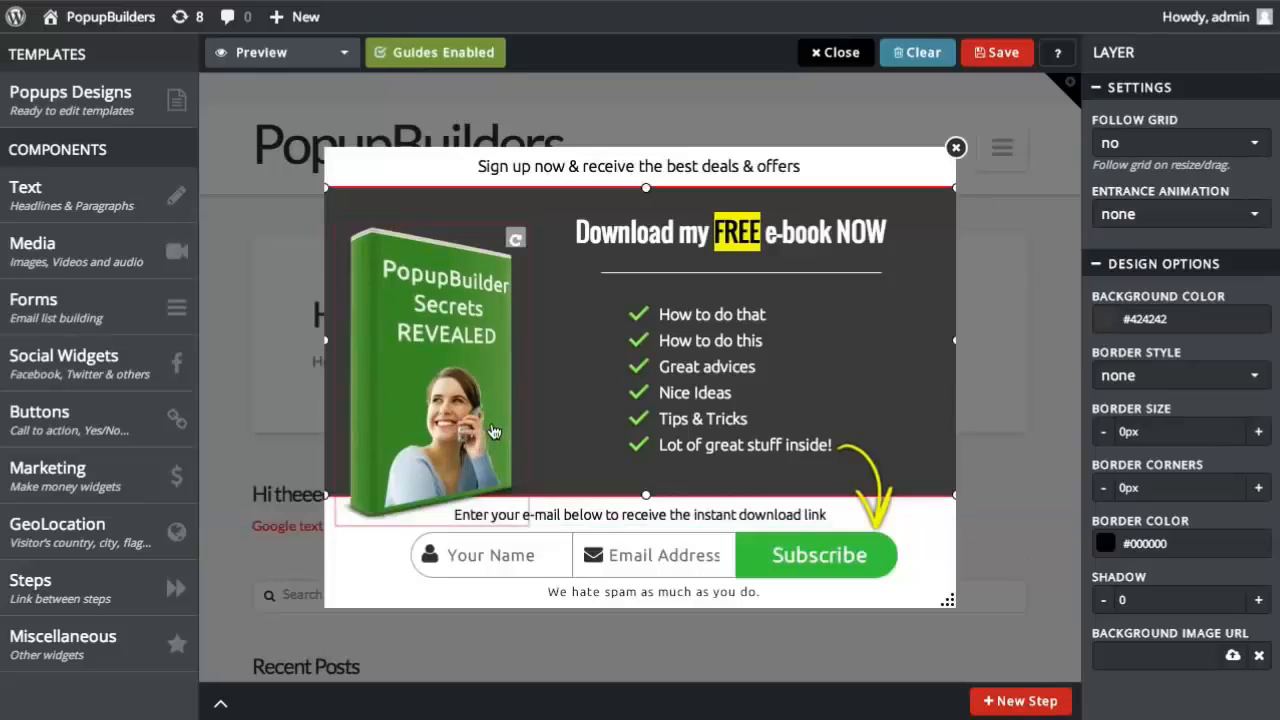
pyautogui.moveTo(528, 222); pyautogui.dragTo(533, 192)
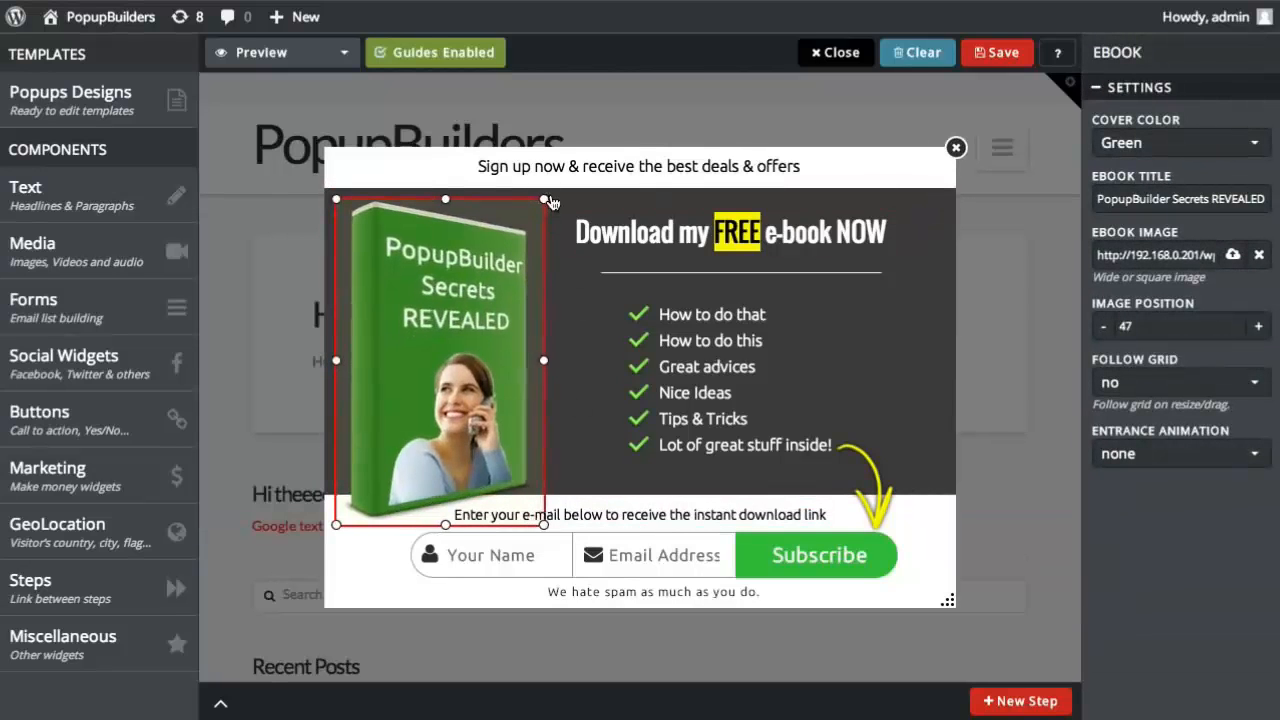
# Step: Preview the popup in the desktop and tablet views
pyautogui.click(343, 66)
pyautogui.click(343, 58)
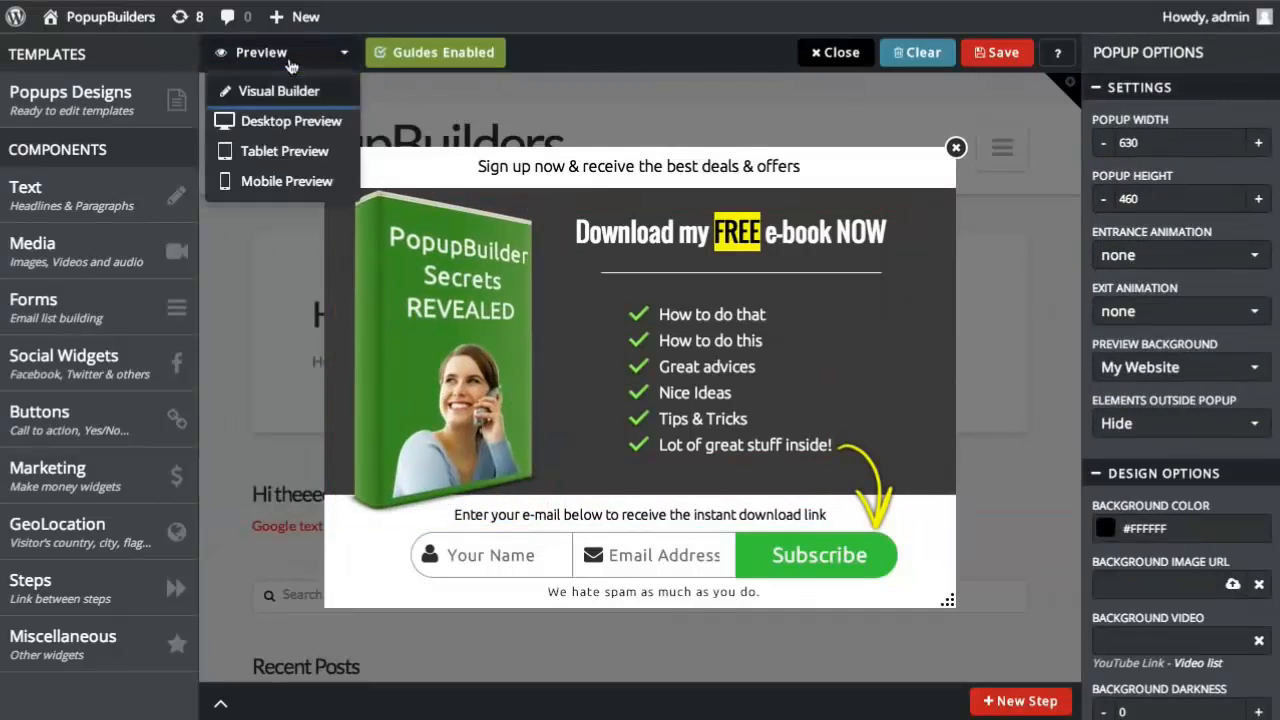
pyautogui.click(265, 122)
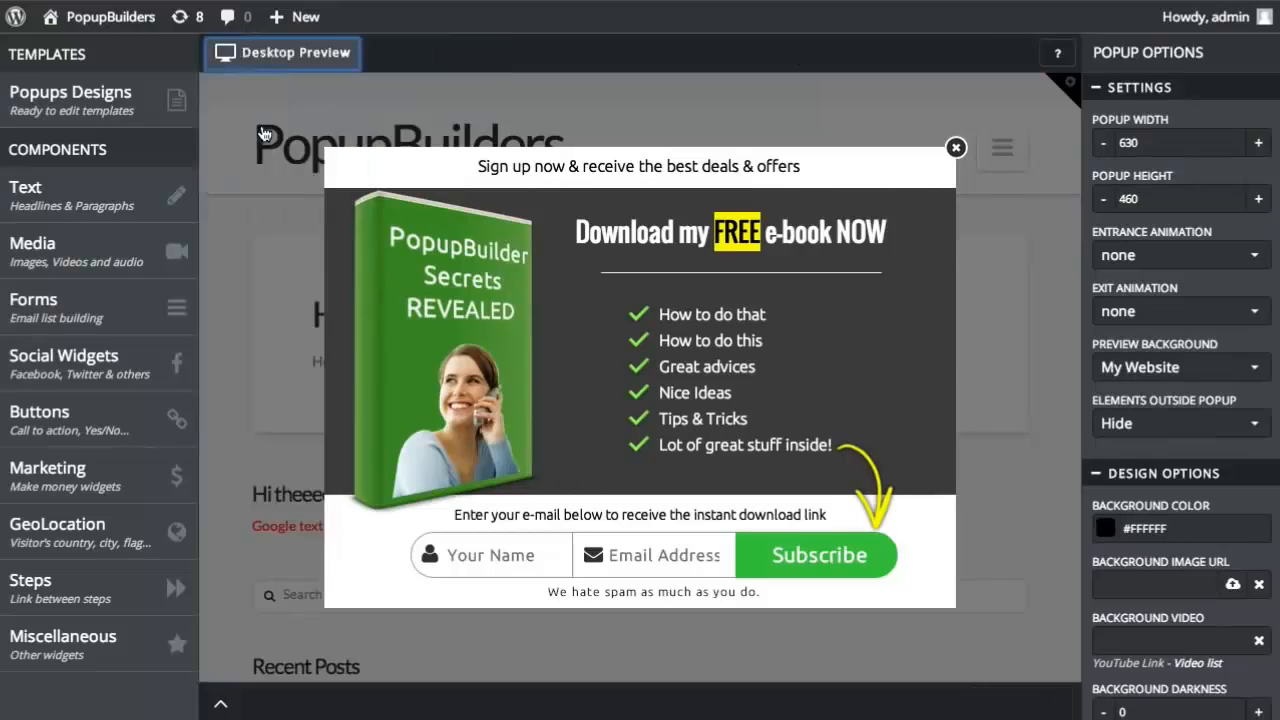
pyautogui.click(272, 52)
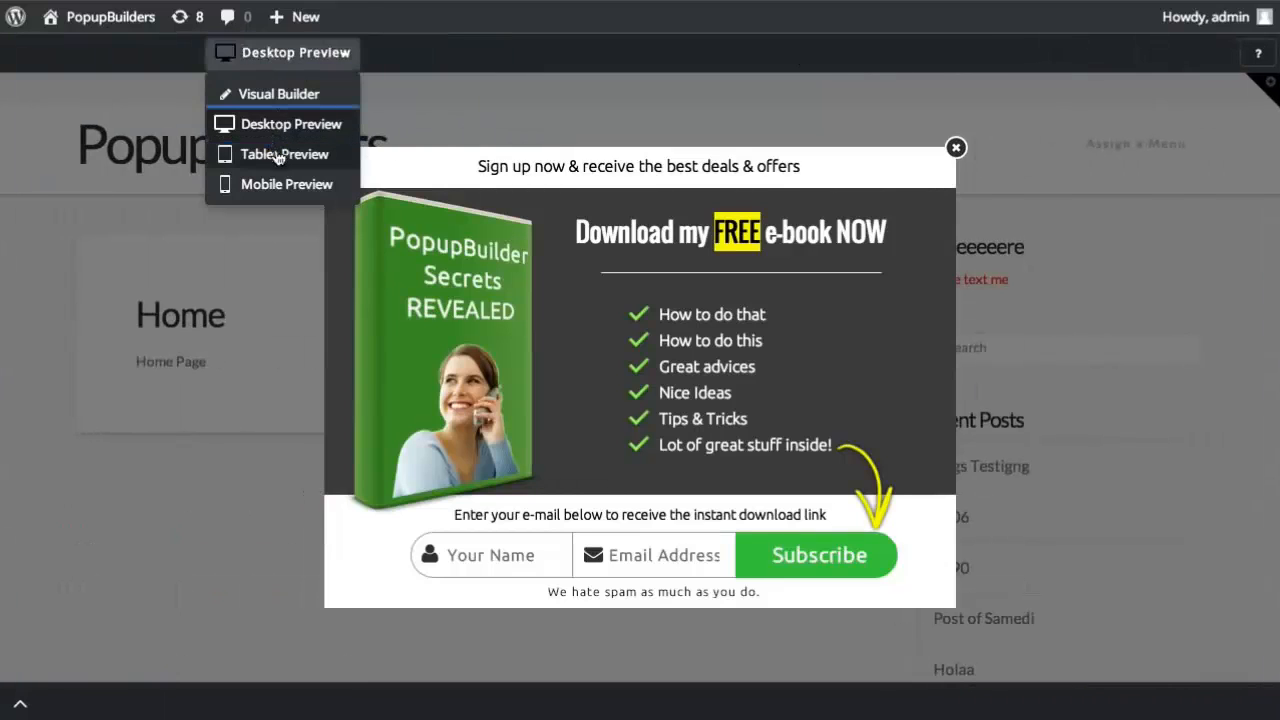
pyautogui.click(284, 154)
# Step: Switch to the mobile preview and hide the layer, the e-book headline, the list, the paragraph and the image
pyautogui.click(286, 53)
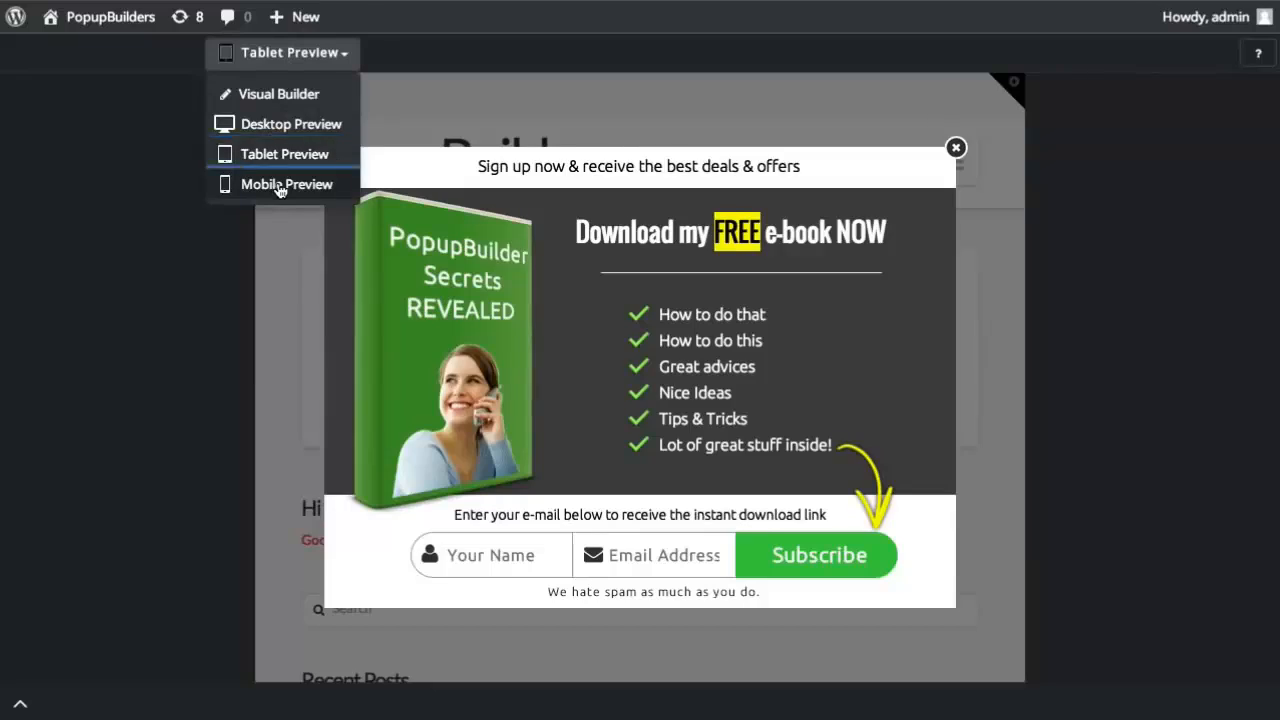
pyautogui.click(281, 187)
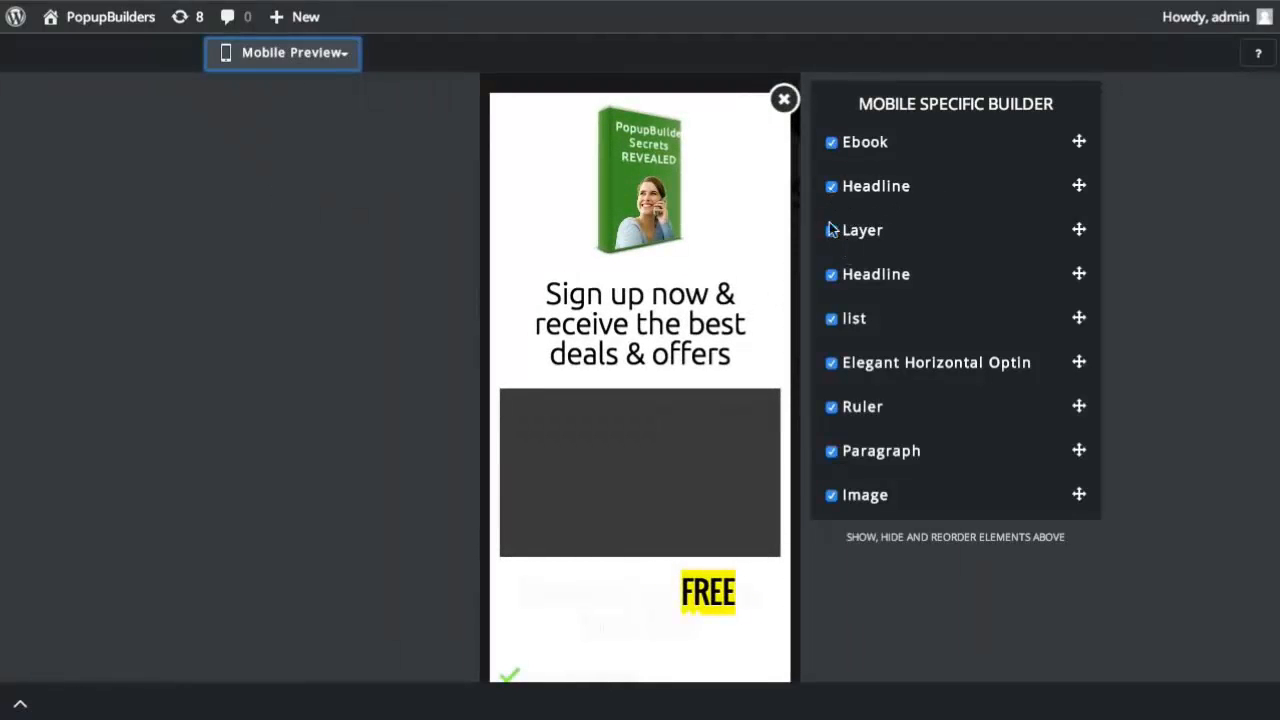
pyautogui.click(830, 232)
pyautogui.click(831, 276)
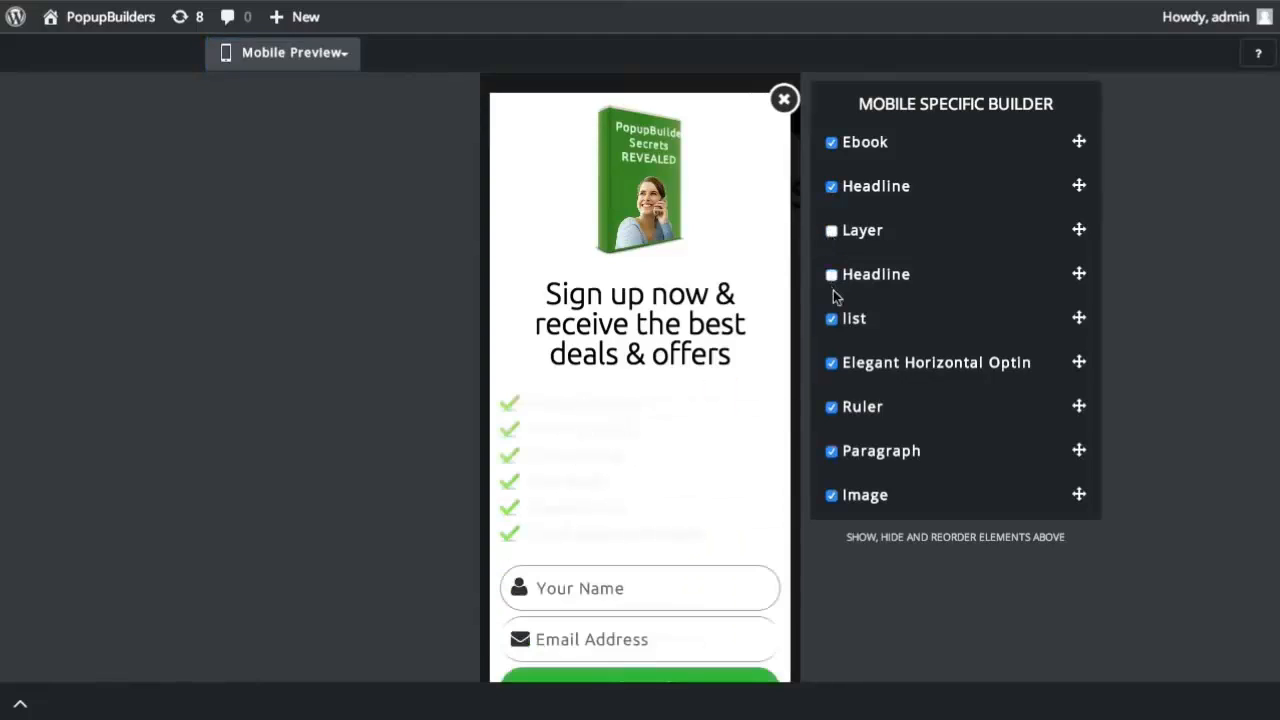
pyautogui.click(831, 320)
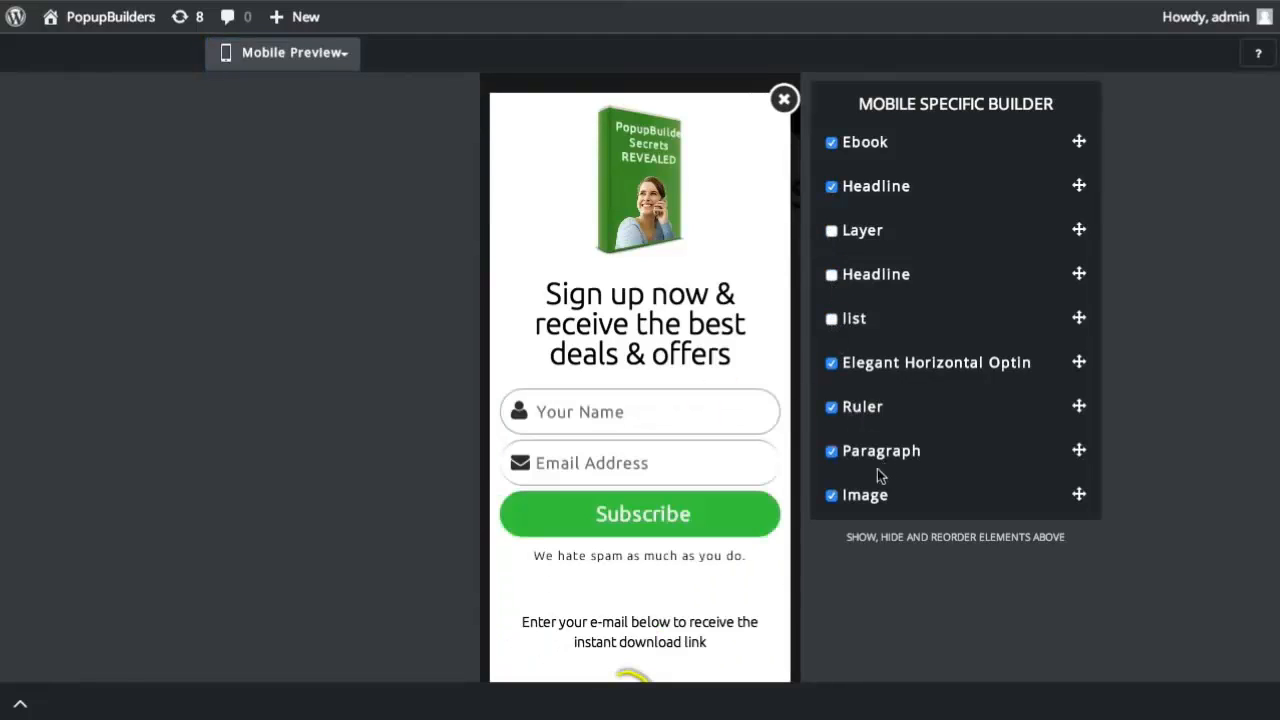
pyautogui.click(833, 453)
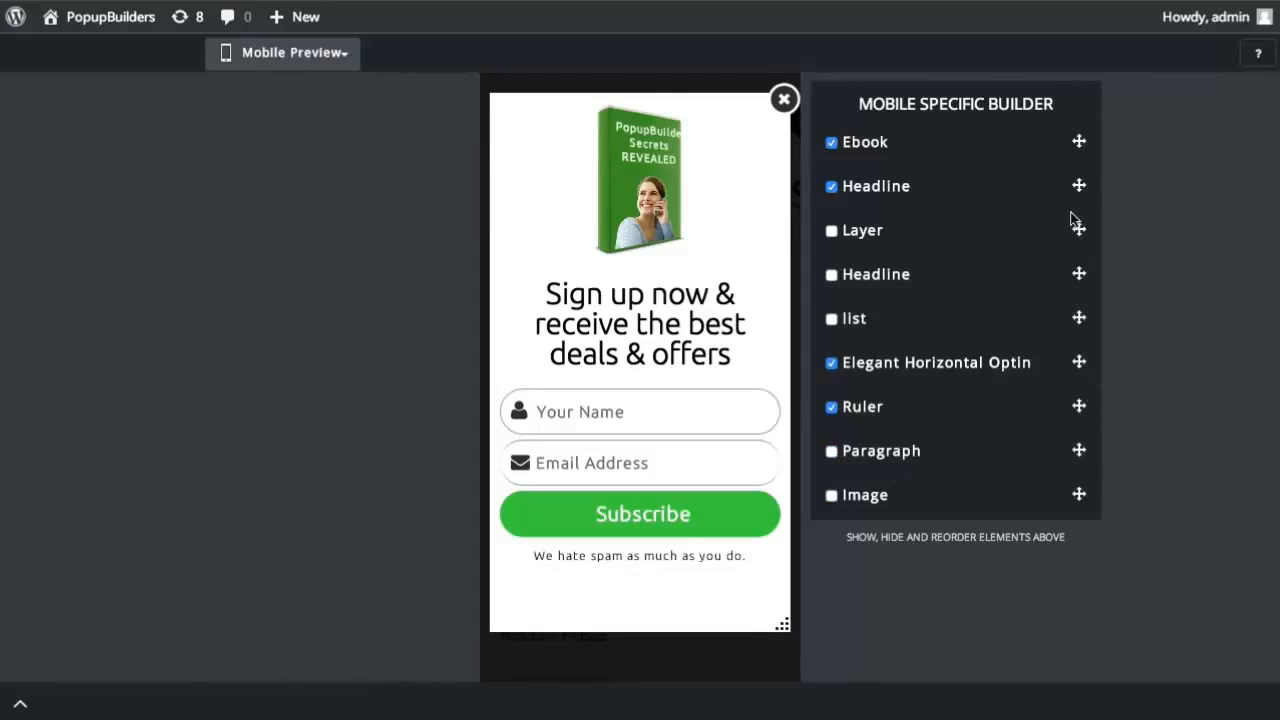
# Step: Move the sign-up headline above the ebook in the mobile version and hide the ruler
pyautogui.moveTo(1078, 185); pyautogui.dragTo(1075, 135)
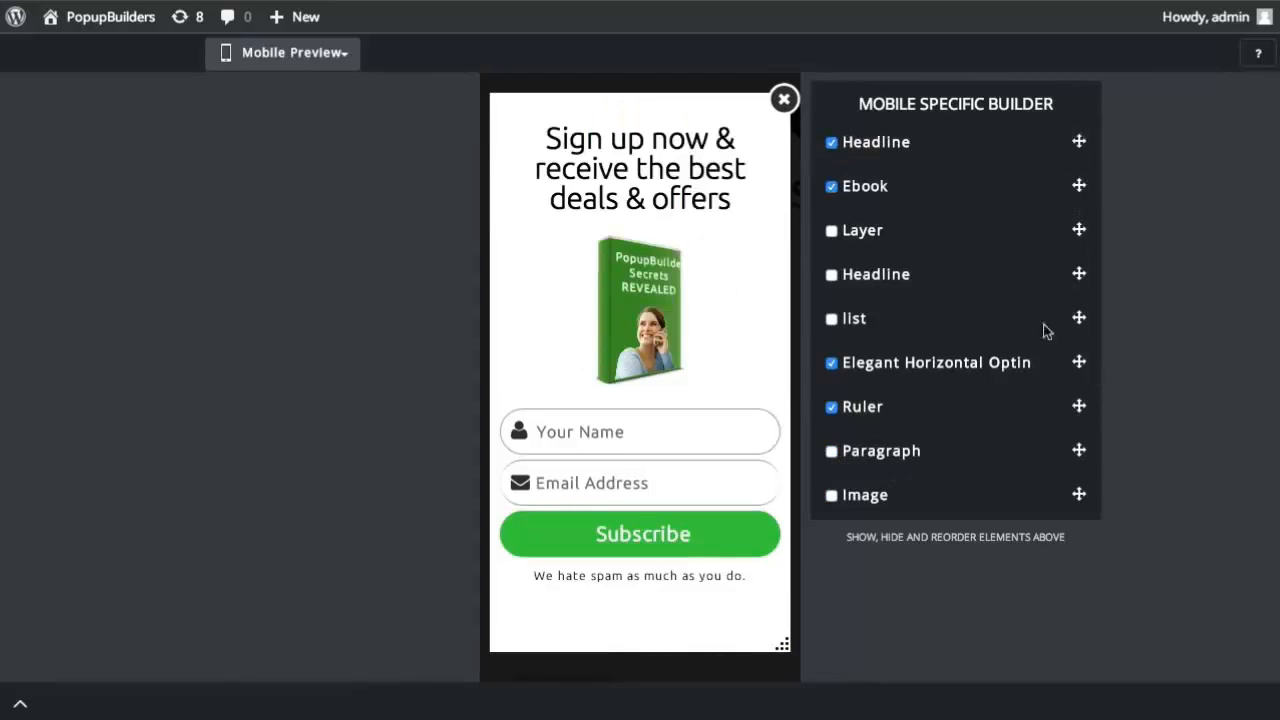
pyautogui.click(832, 408)
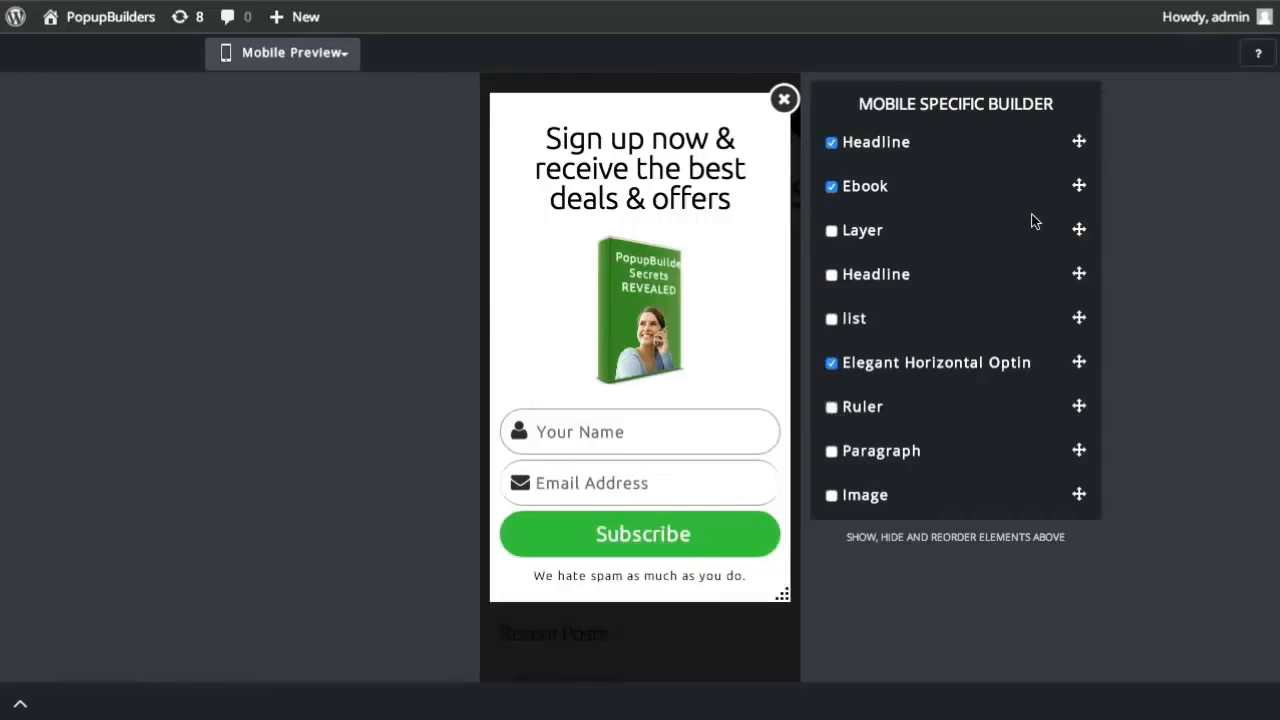
# Step: Show the paragraph directly above the opt-in form in the mobile version and hide the sign-up headline
pyautogui.click(833, 452)
pyautogui.moveTo(1077, 447); pyautogui.dragTo(1066, 347)
pyautogui.click(832, 143)
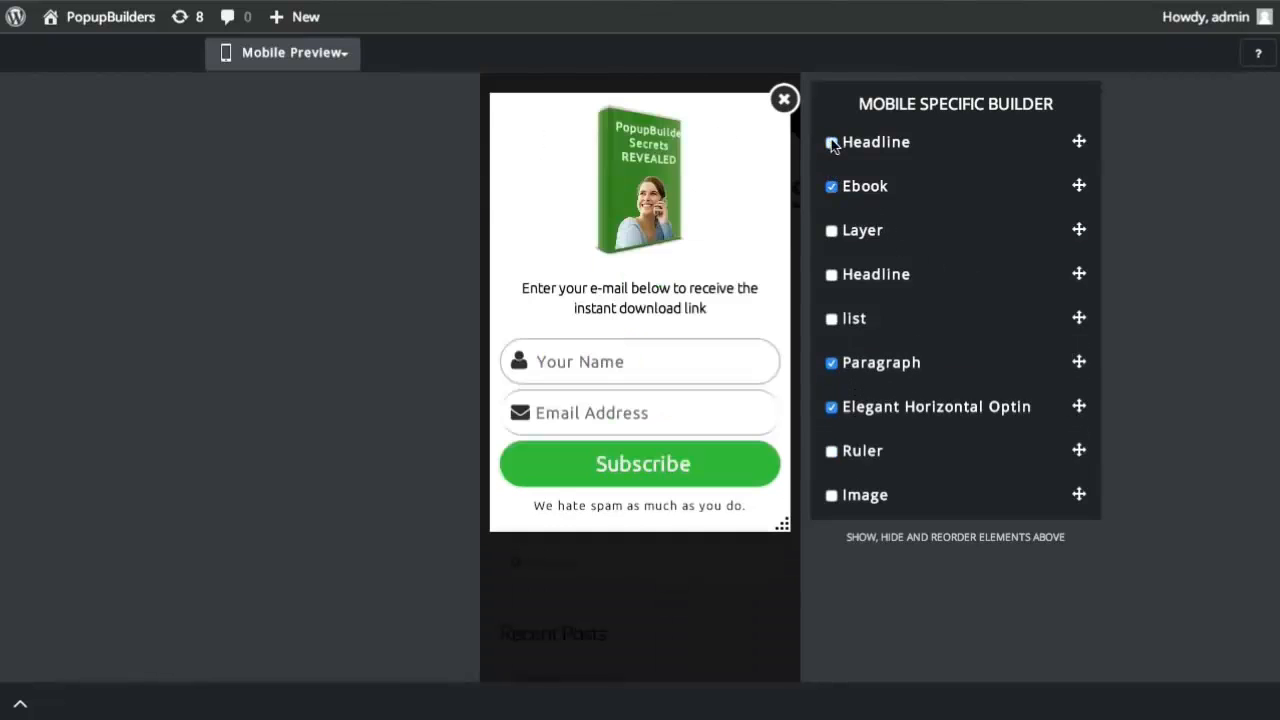
# Step: Move the paragraph above the ebook in the mobile version and hide it, and show the sign-up headline
pyautogui.moveTo(1079, 362); pyautogui.dragTo(1050, 178)
pyautogui.click(832, 143)
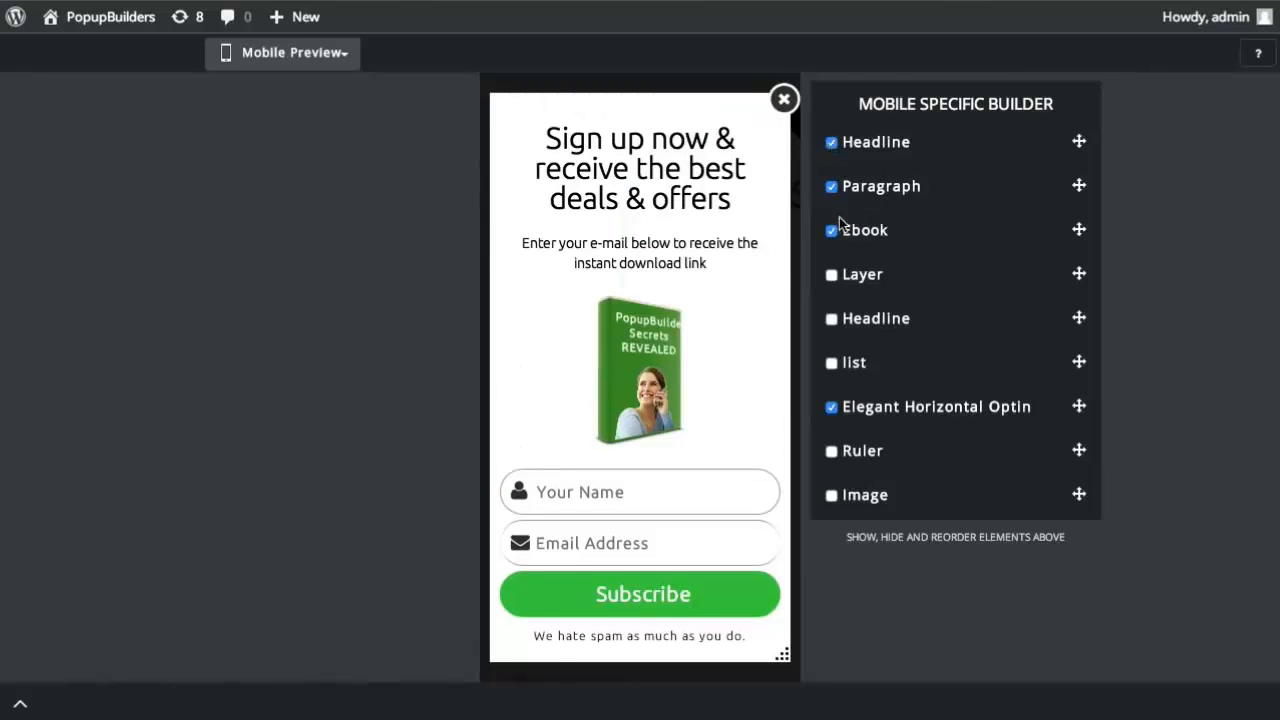
pyautogui.click(832, 187)
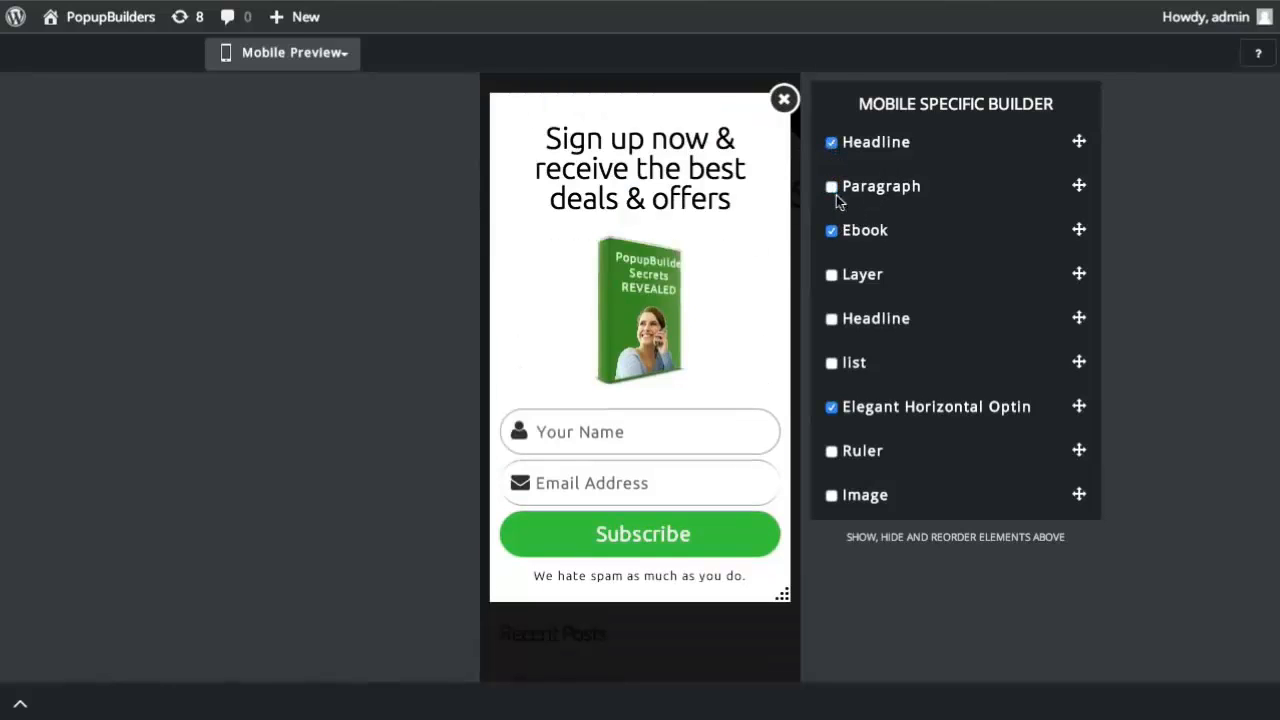
# Step: Leave the mobile preview and return to the desktop editing view of the popup
pyautogui.click(312, 55)
pyautogui.click(316, 108)
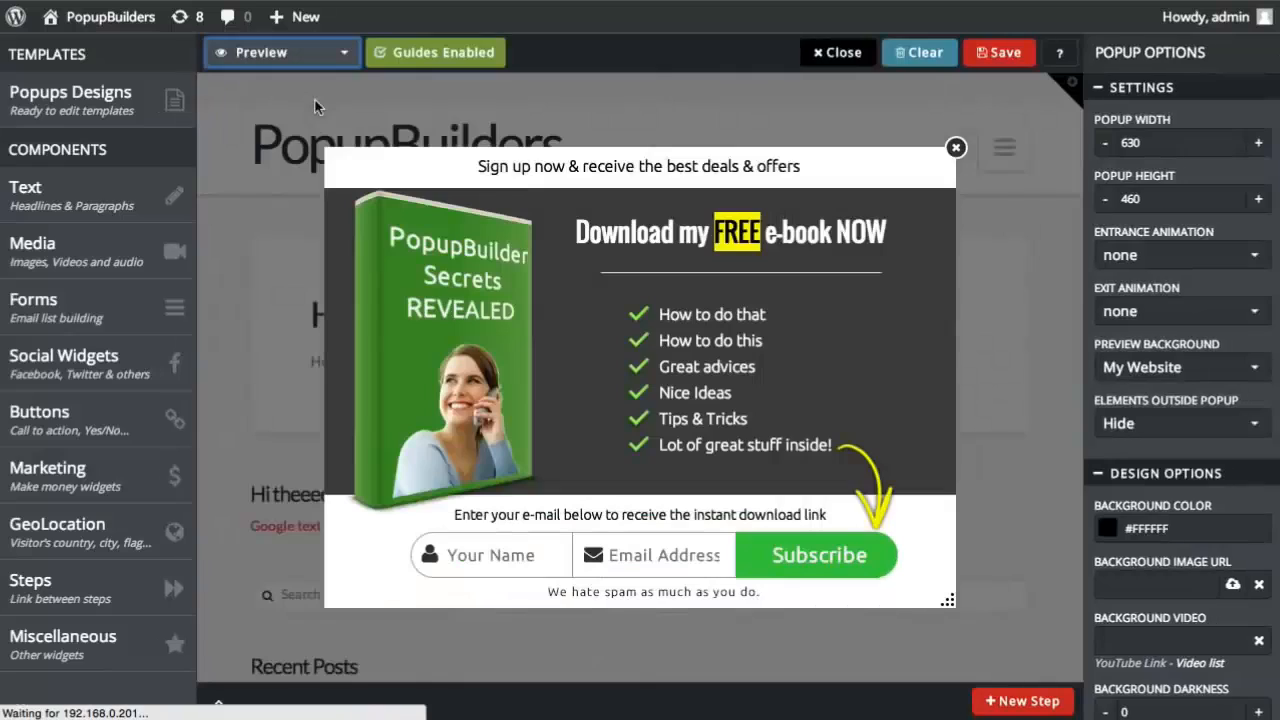
pyautogui.click(830, 246)
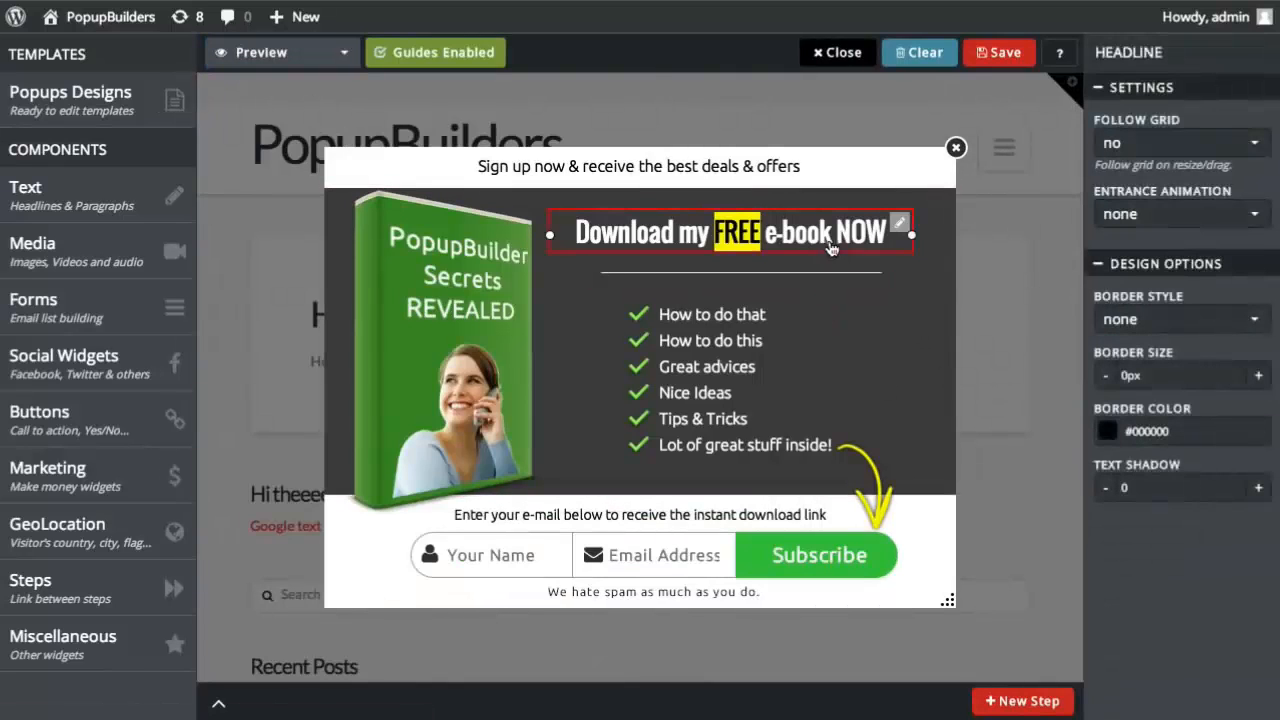
pyautogui.click(1012, 377)
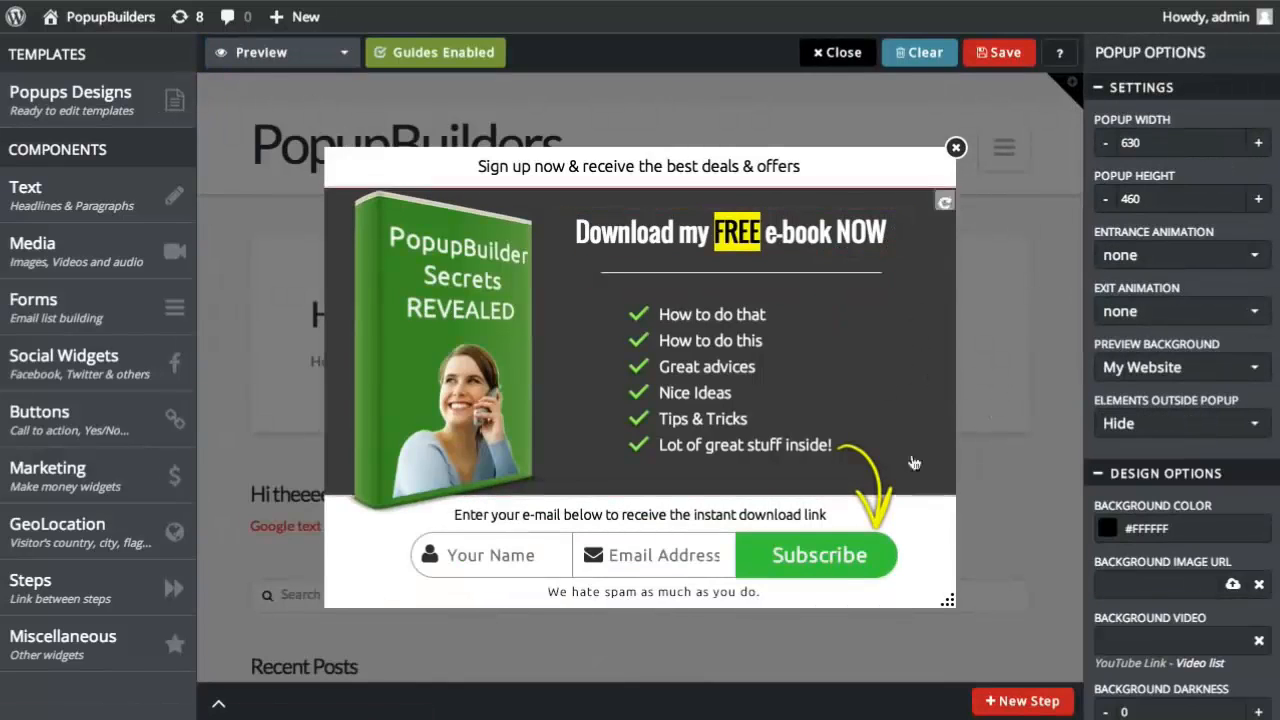
# Step: Duplicate Step 1 of the popup and rename the copy as Optin form
pyautogui.click(872, 701)
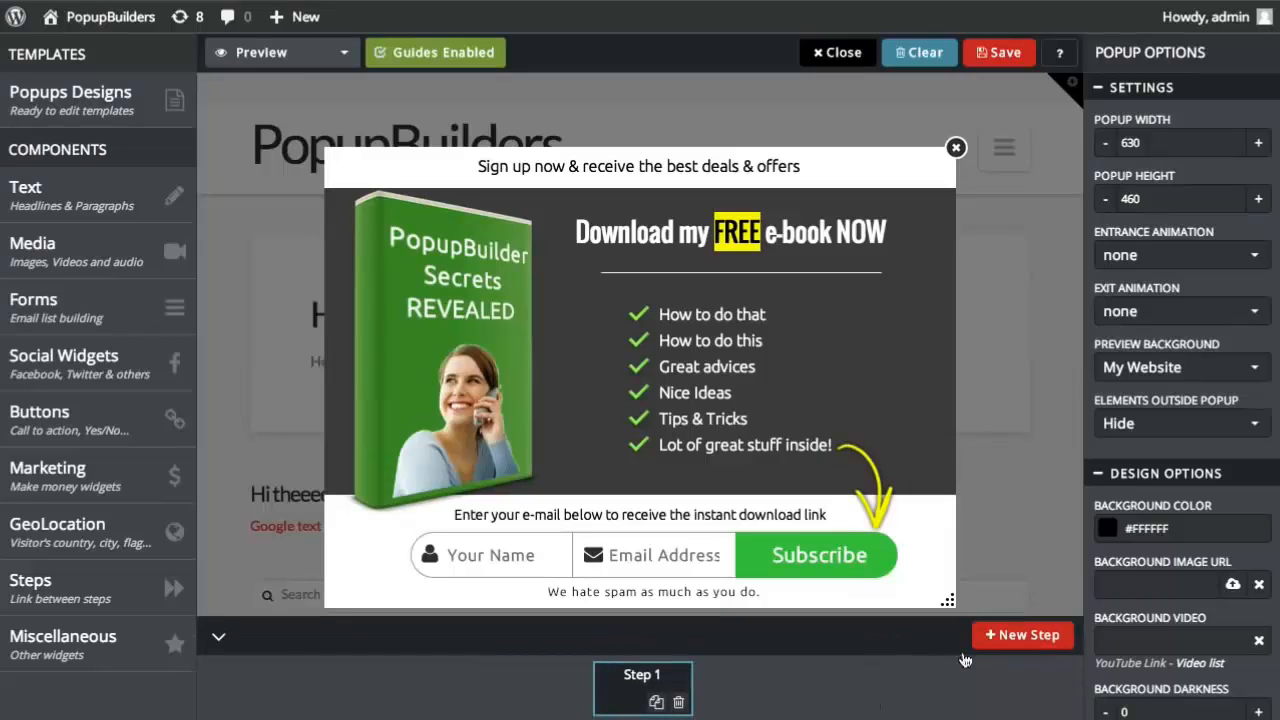
pyautogui.click(656, 703)
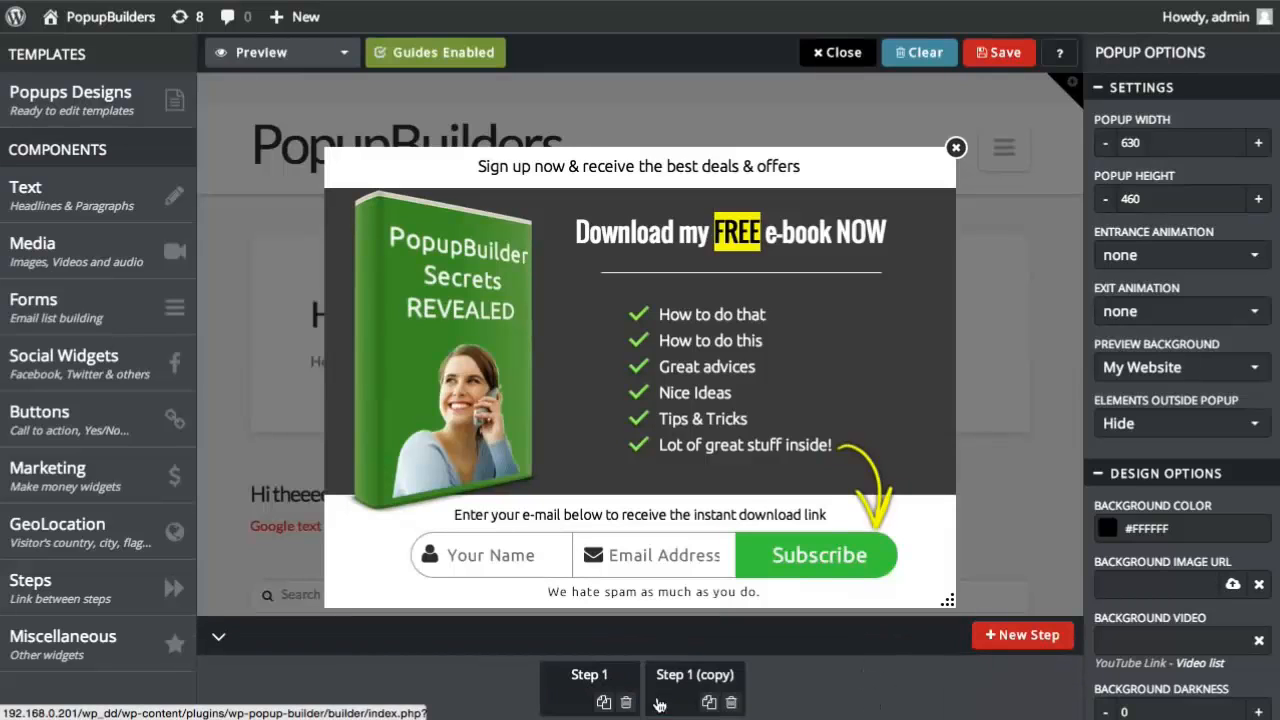
pyautogui.doubleClick(715, 680)
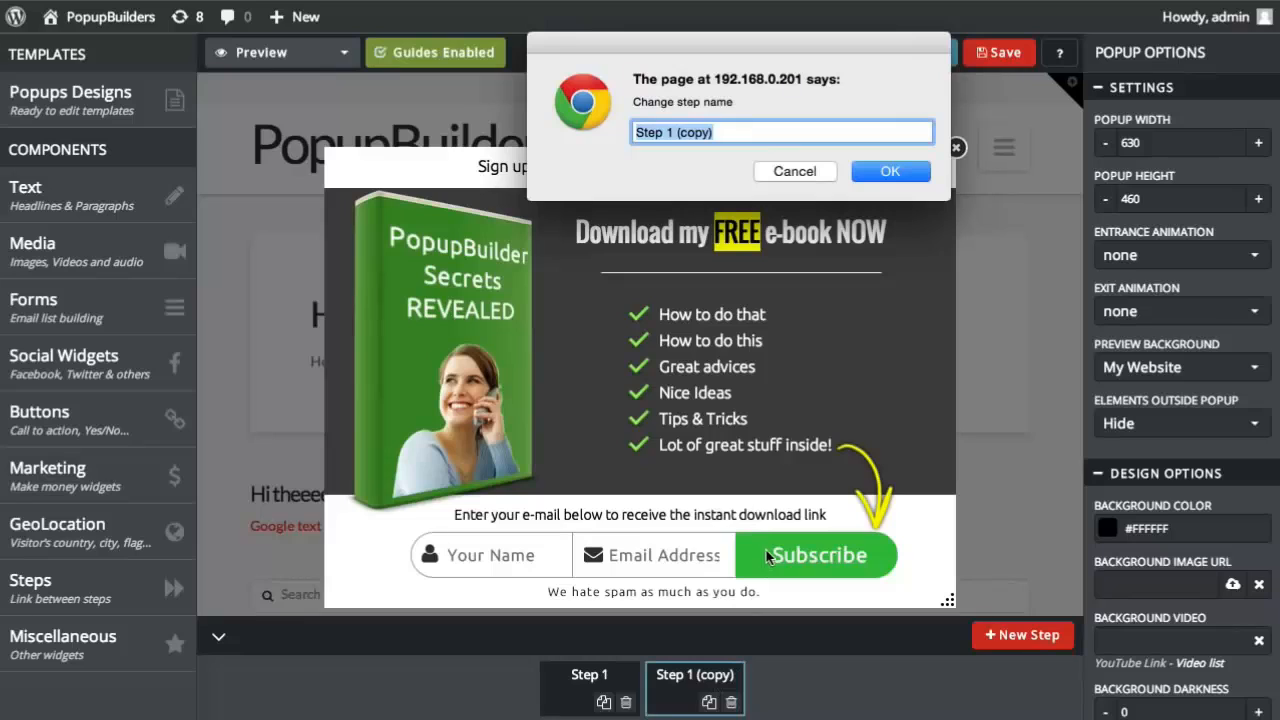
pyautogui.press('Escape')
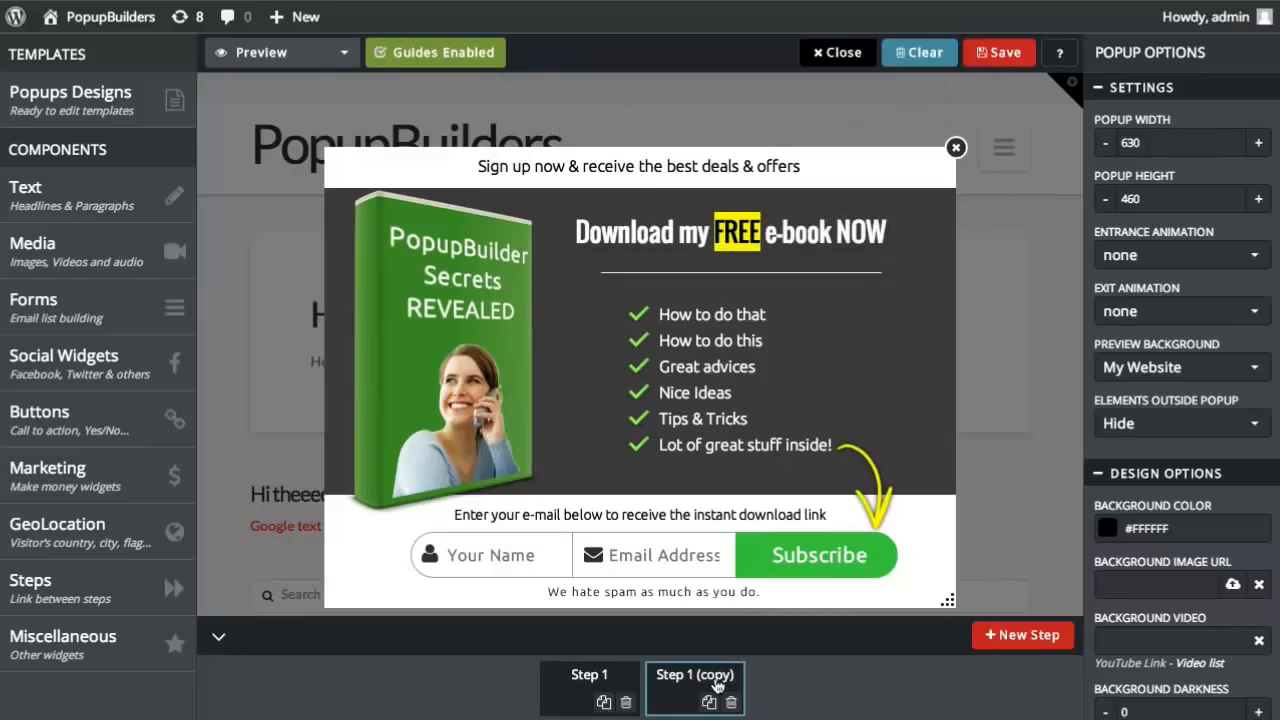
pyautogui.doubleClick(716, 680)
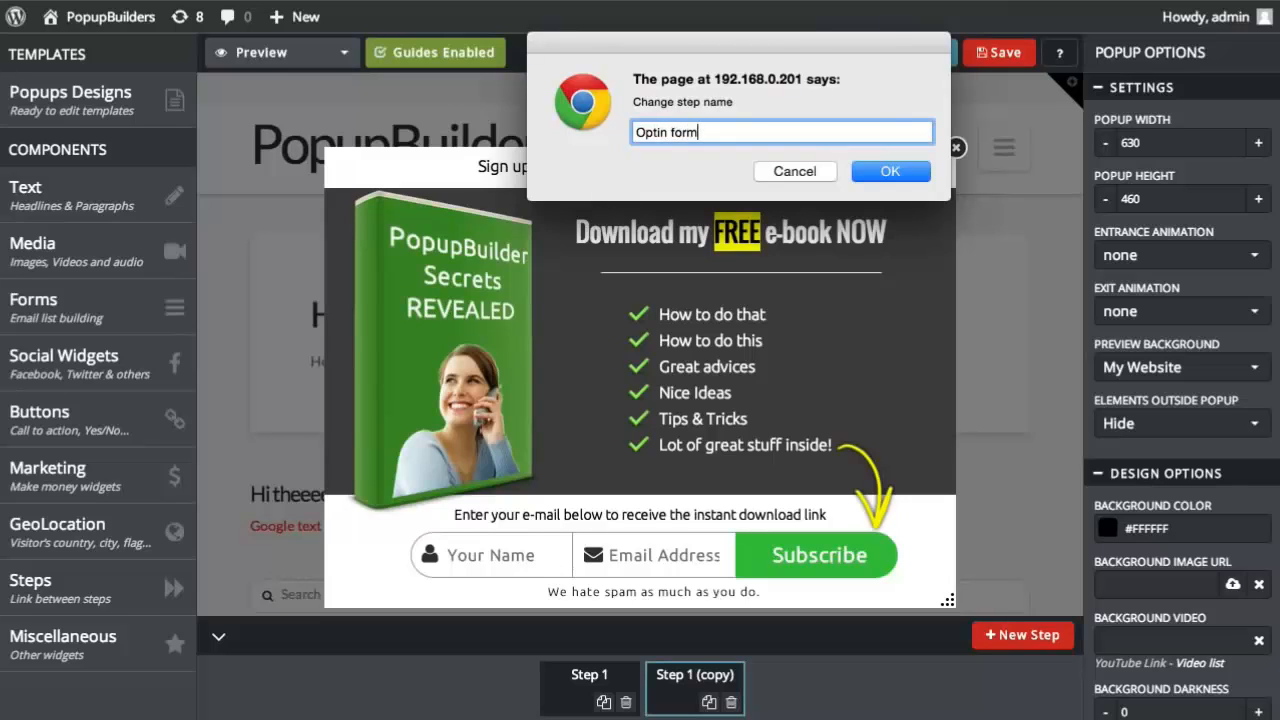
pyautogui.press('Return')
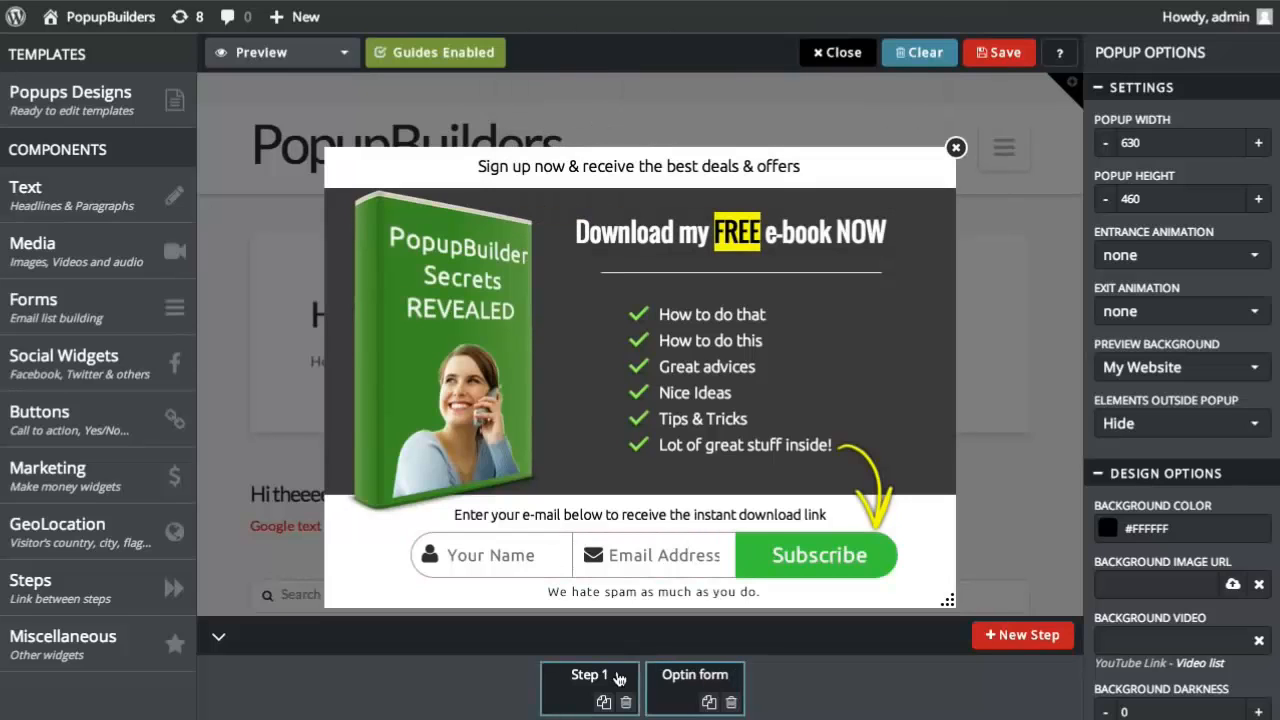
# Step: Delete the e-mail instruction paragraph, the opt-in form and the yellow arrow from Step 1
pyautogui.click(588, 676)
pyautogui.click(723, 520)
pyautogui.rightClick(723, 522)
pyautogui.click(771, 646)
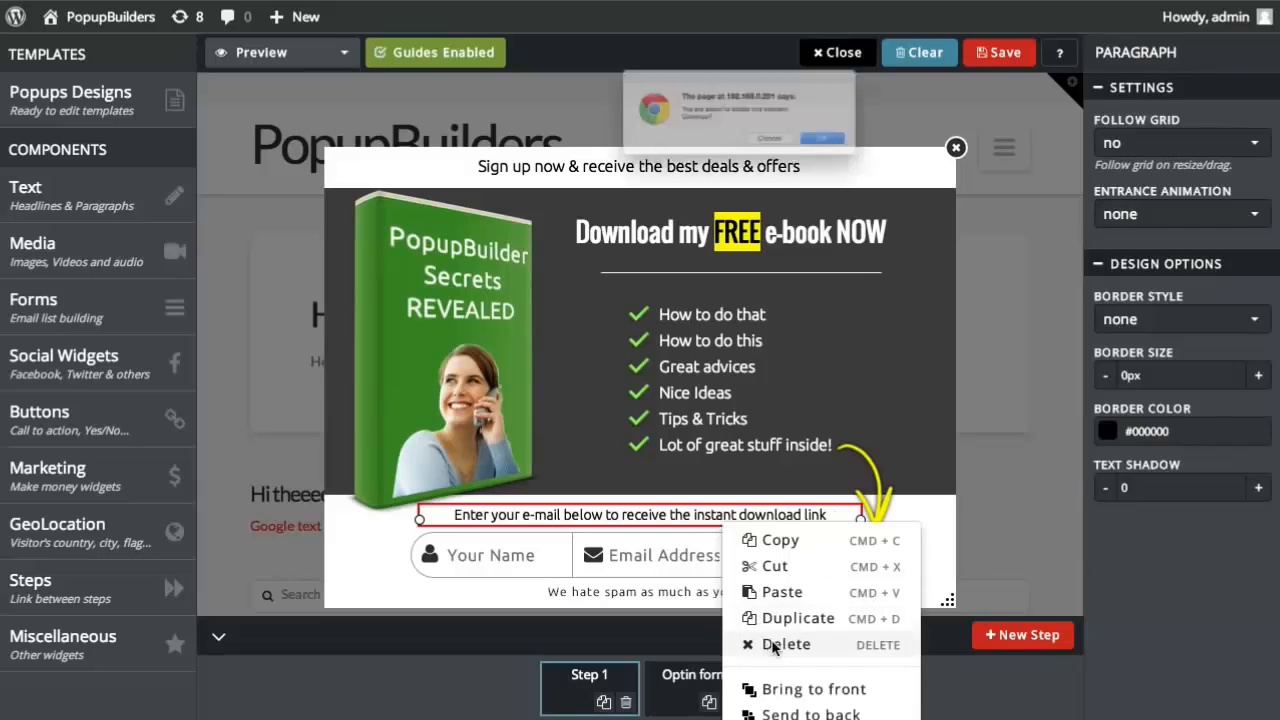
pyautogui.press('Return')
pyautogui.rightClick(680, 557)
pyautogui.click(741, 676)
pyautogui.press('Return')
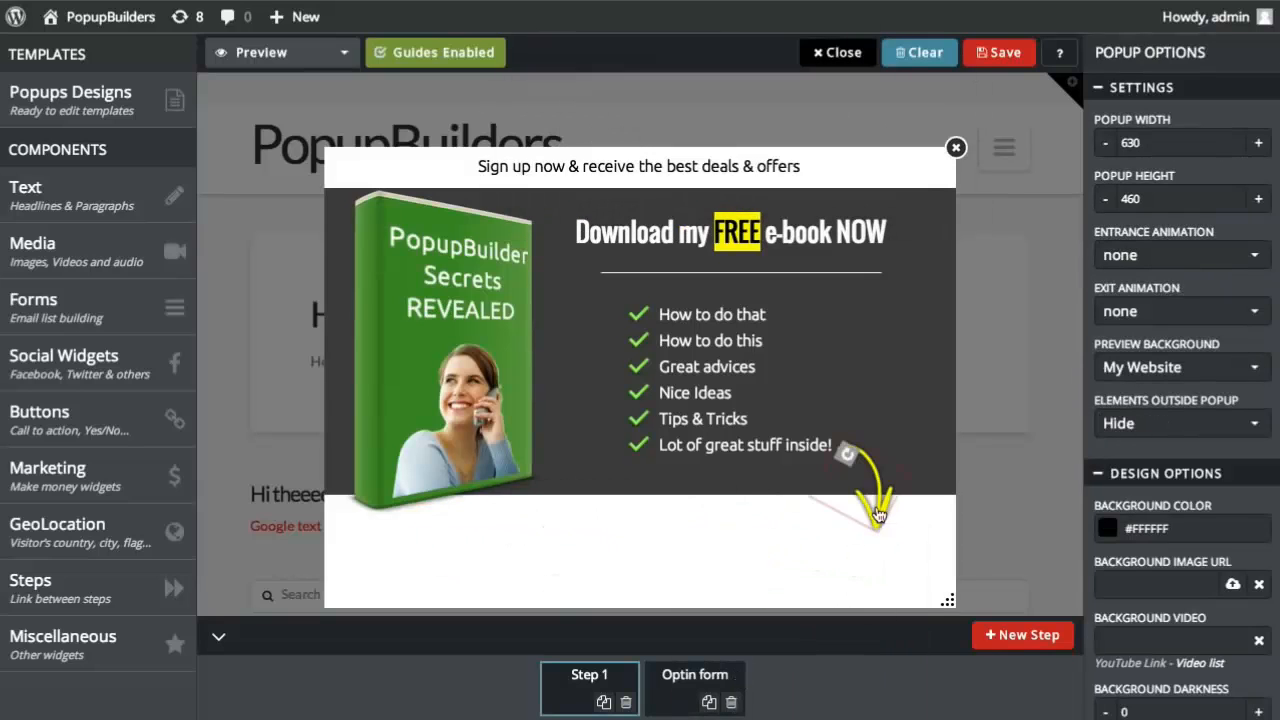
pyautogui.click(878, 519)
pyautogui.press('Delete')
pyautogui.press('Return')
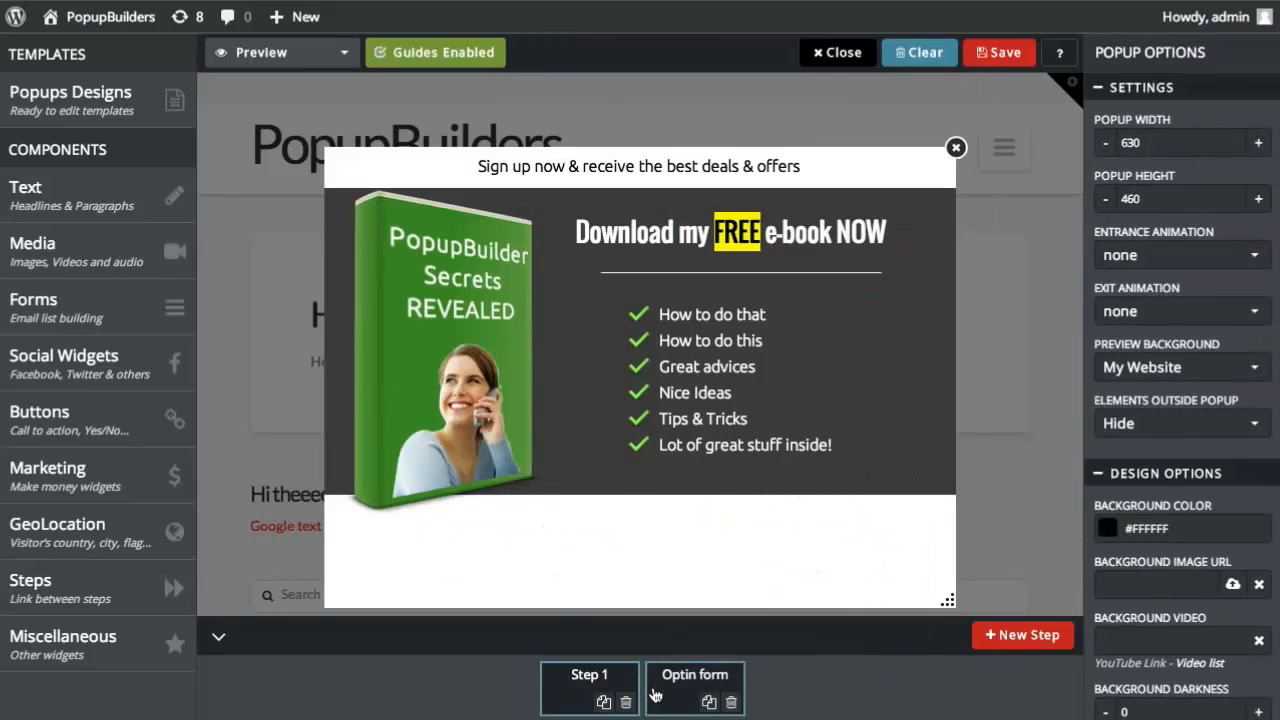
pyautogui.click(663, 692)
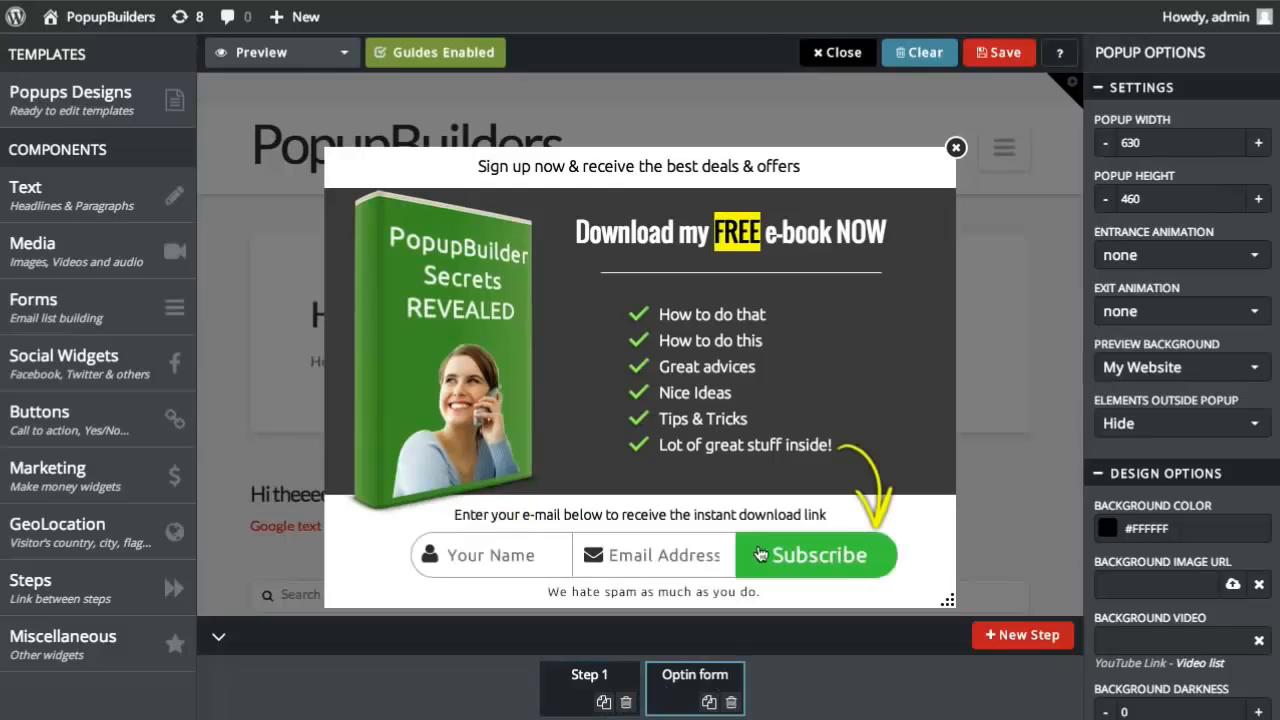
pyautogui.click(617, 680)
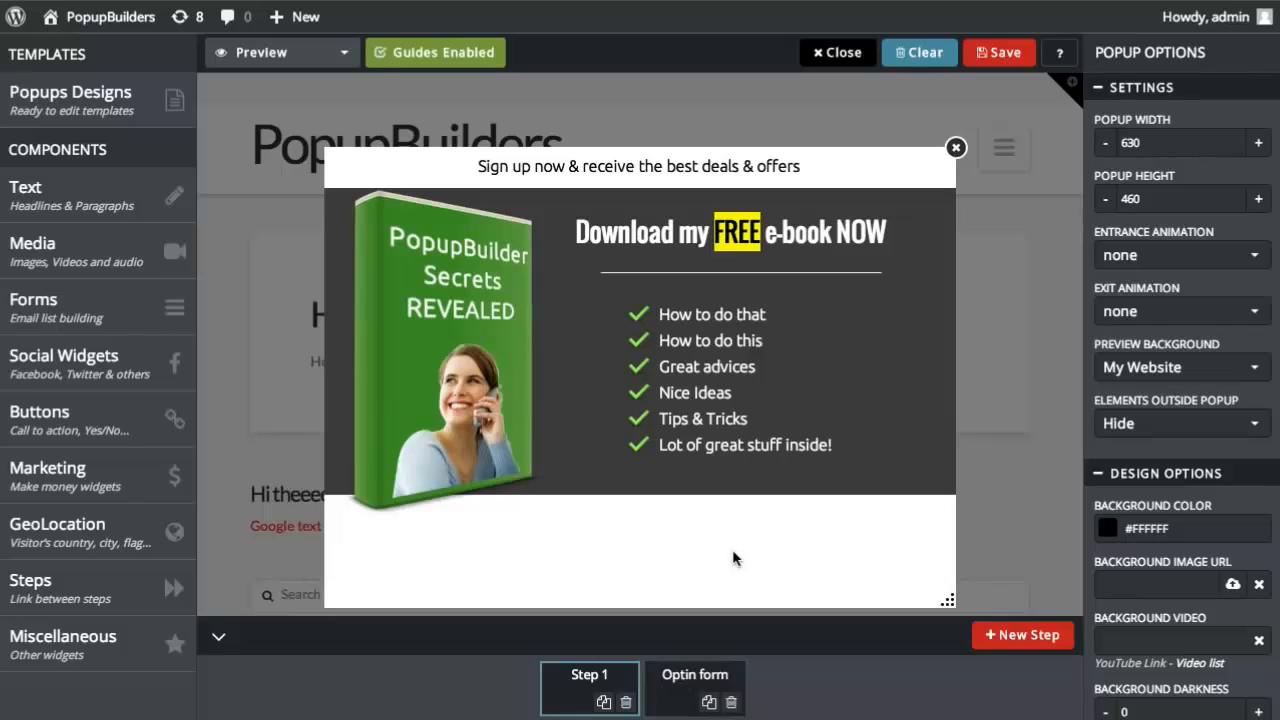
# Step: Add a Go To Step Image element to the empty white area below the list in Step 1
pyautogui.moveTo(101, 425)
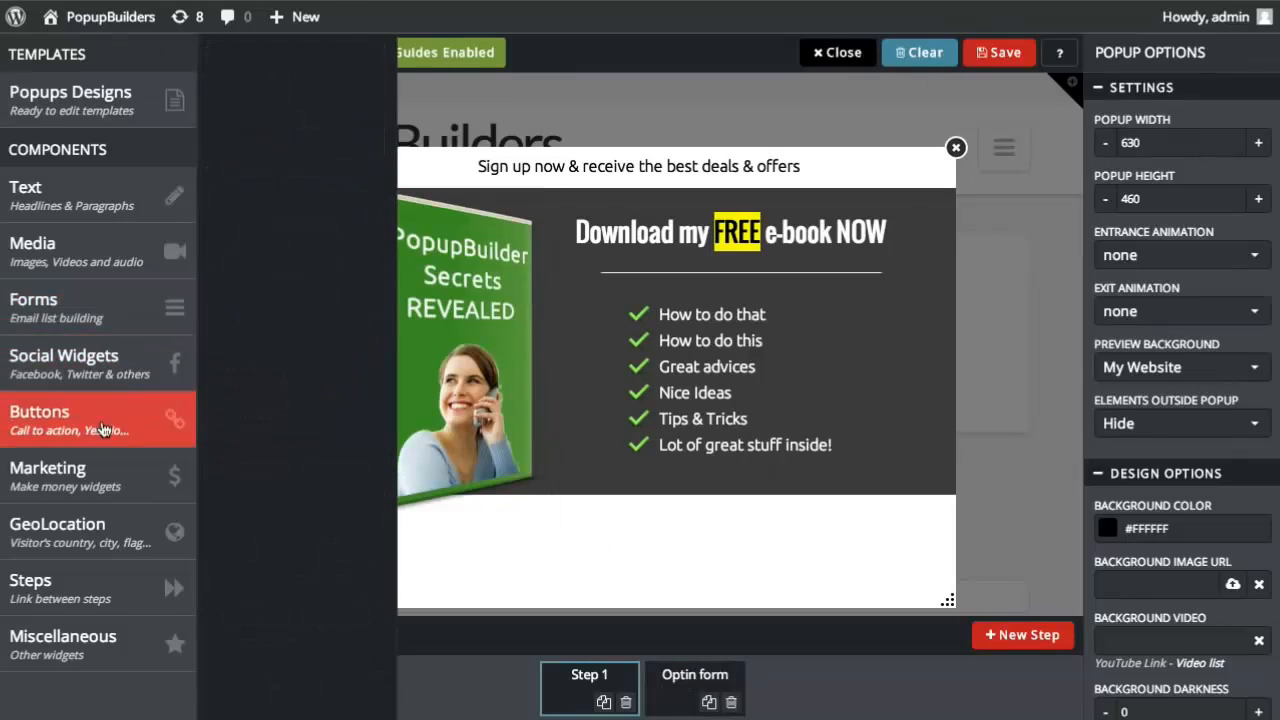
pyautogui.moveTo(91, 584)
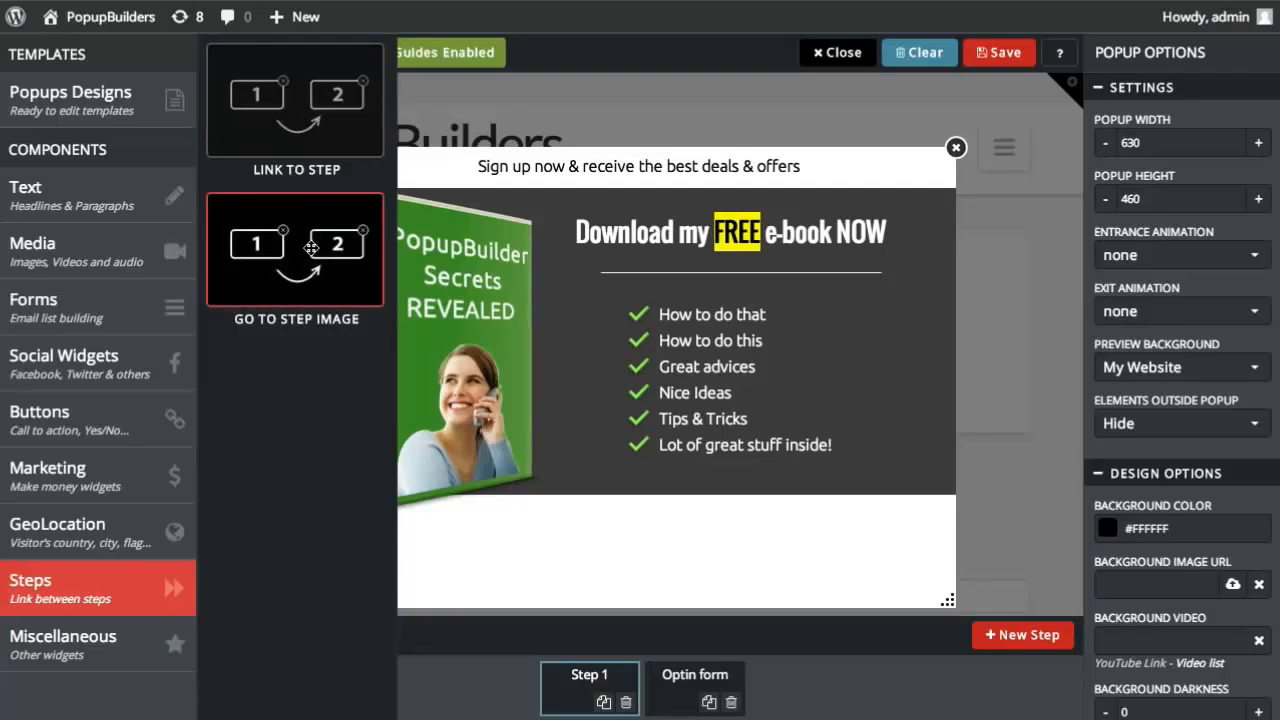
pyautogui.moveTo(311, 247); pyautogui.dragTo(609, 477)
pyautogui.moveTo(693, 520); pyautogui.dragTo(671, 529)
# Step: Filter the image library to Buttons and insert the green Download Now image into the new element
pyautogui.doubleClick(671, 530)
pyautogui.click(588, 220)
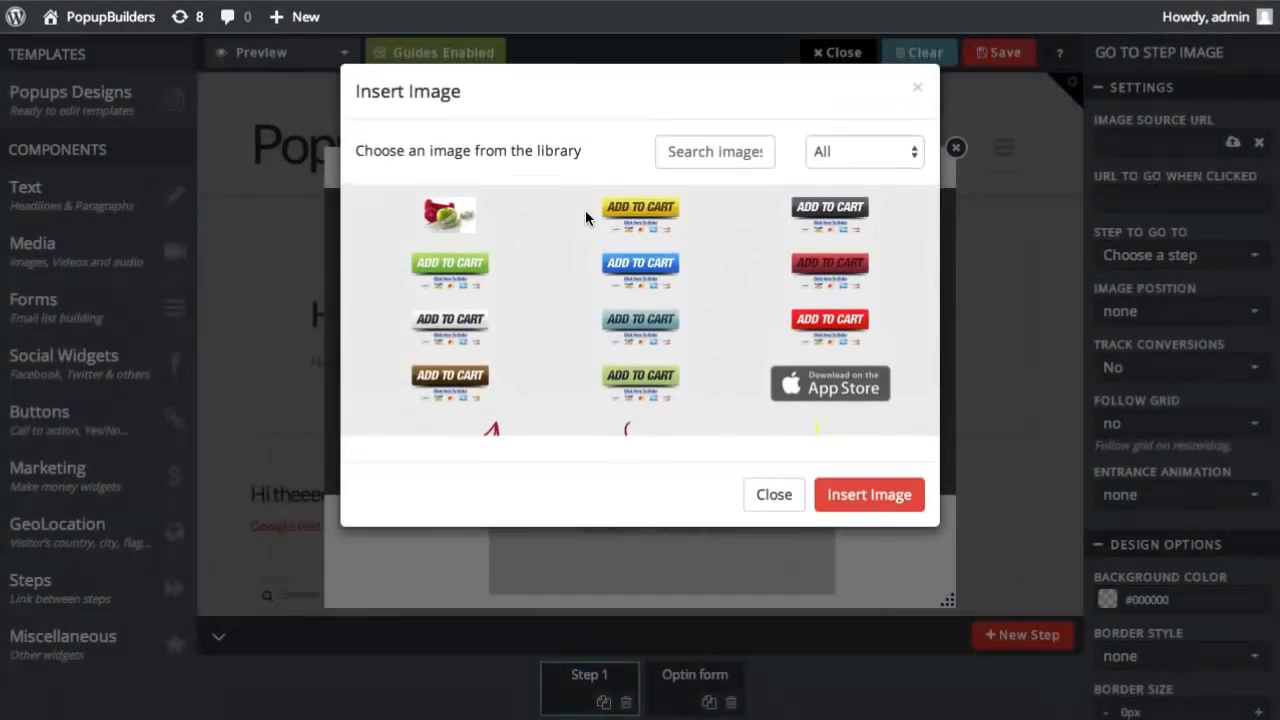
pyautogui.scroll(-10, 718, 282)
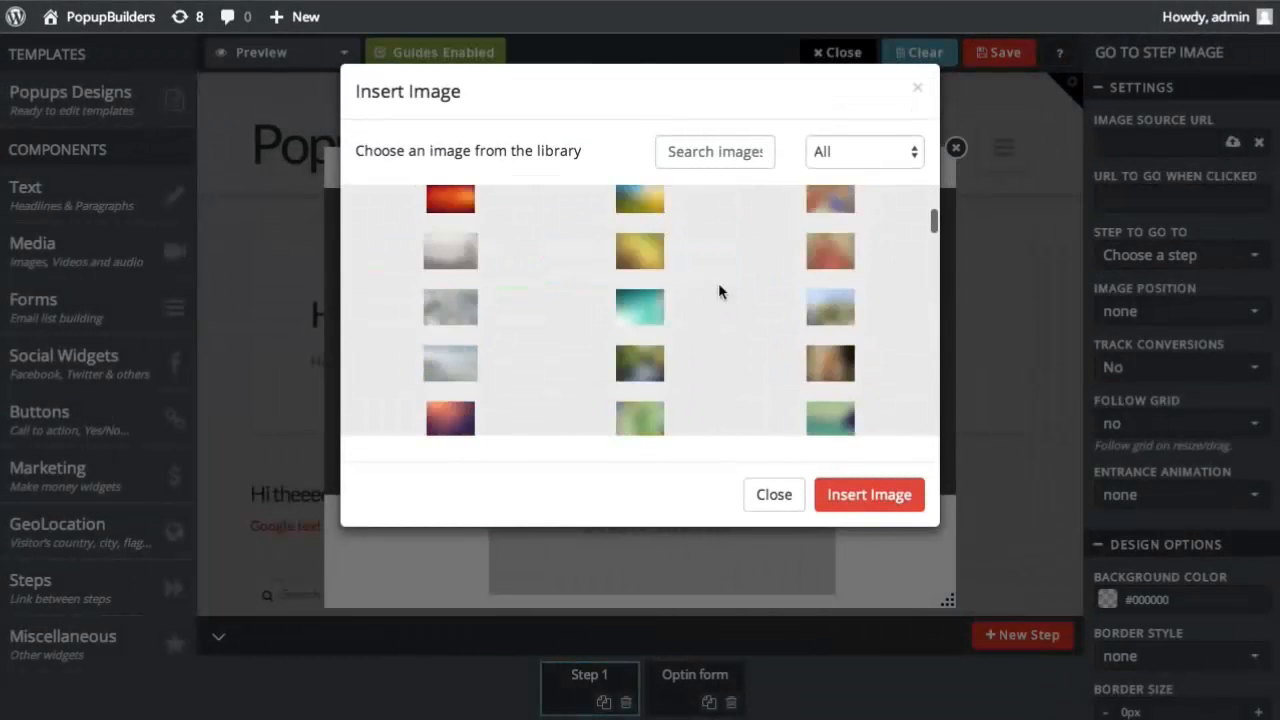
pyautogui.scroll(-2, 722, 293)
pyautogui.click(837, 153)
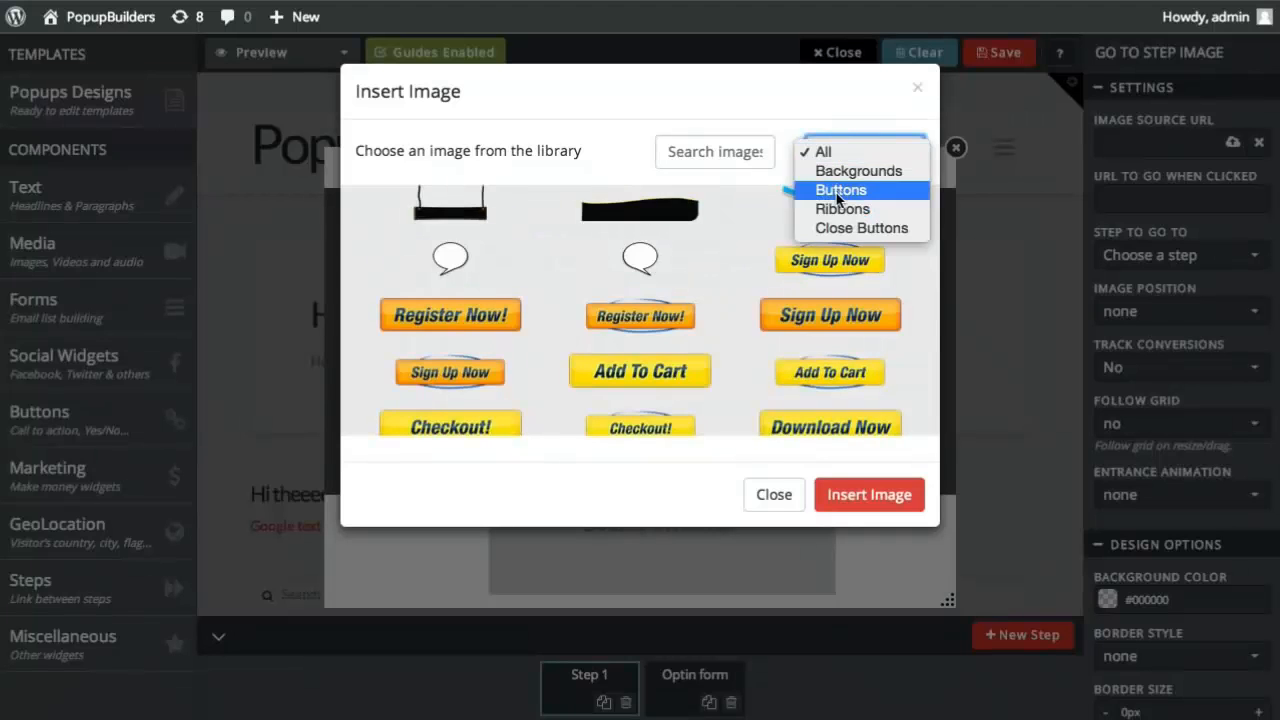
pyautogui.click(838, 195)
pyautogui.scroll(-5, 705, 331)
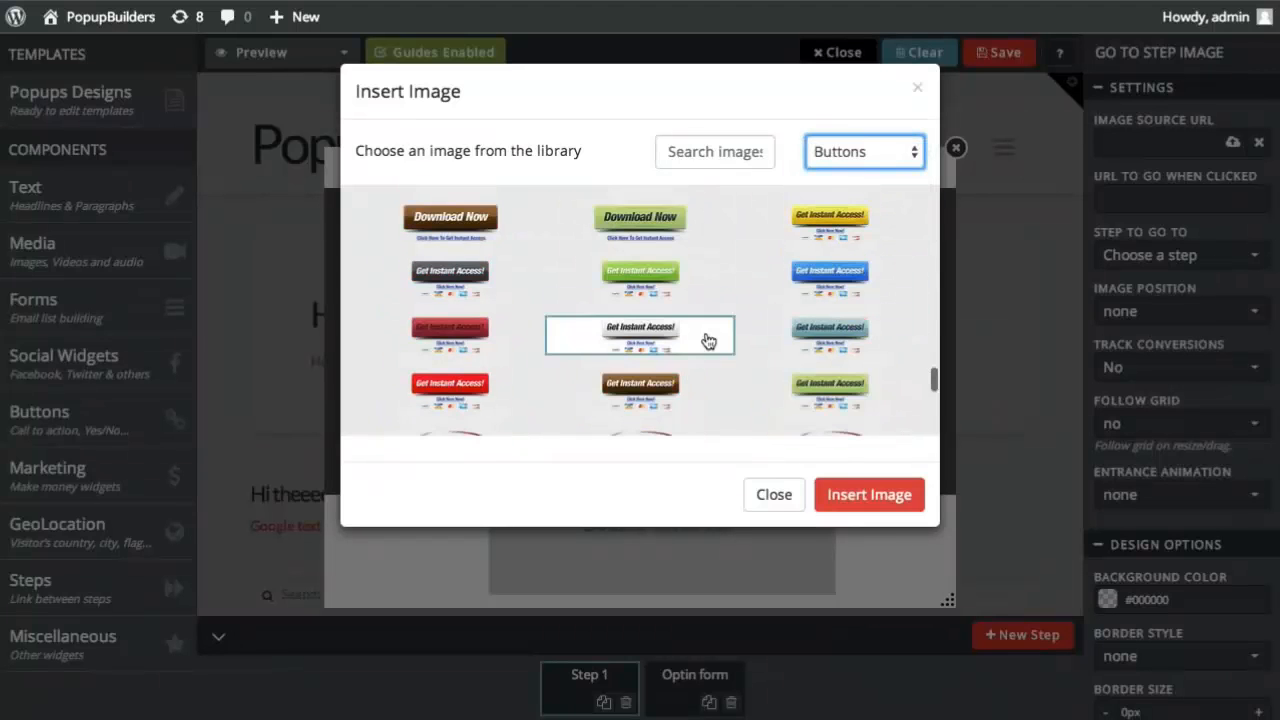
pyautogui.scroll(1, 707, 341)
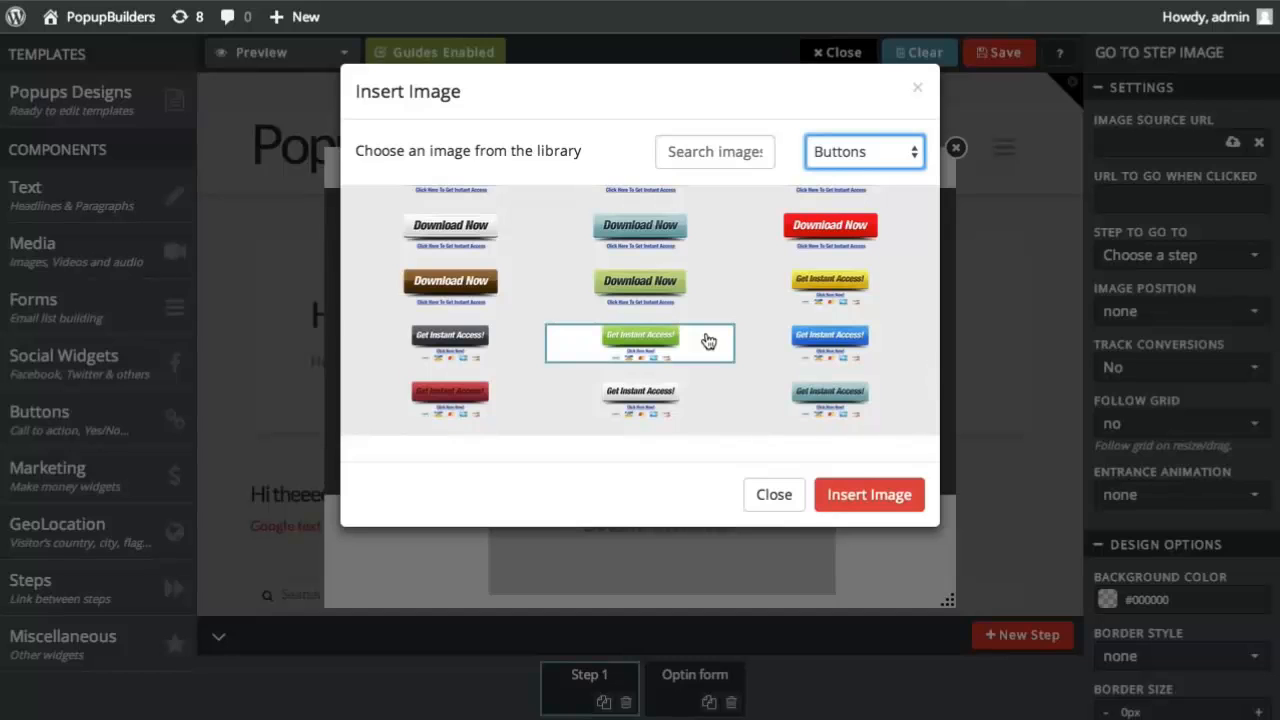
pyautogui.scroll(1, 707, 341)
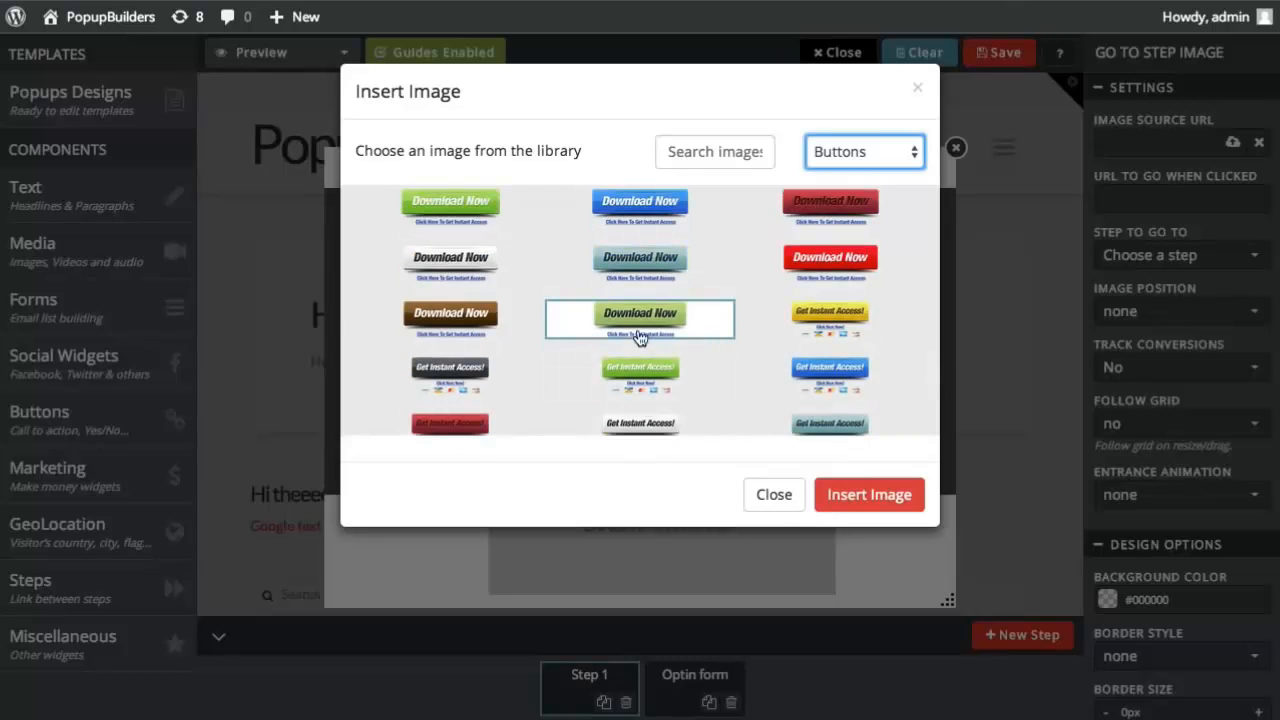
pyautogui.doubleClick(497, 217)
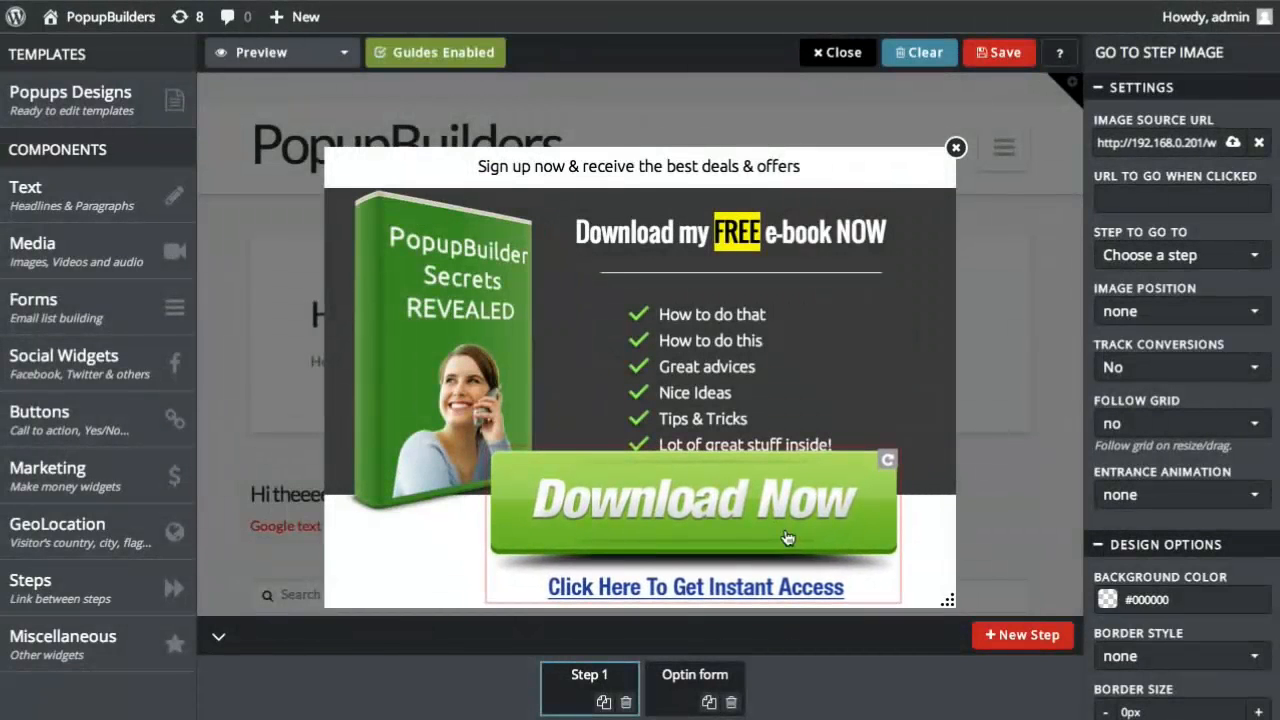
# Step: Shrink the Download Now image to fit the white area under the dark layer and center it there
pyautogui.click(787, 538)
pyautogui.moveTo(900, 447); pyautogui.dragTo(816, 528)
pyautogui.moveTo(592, 558); pyautogui.dragTo(662, 550)
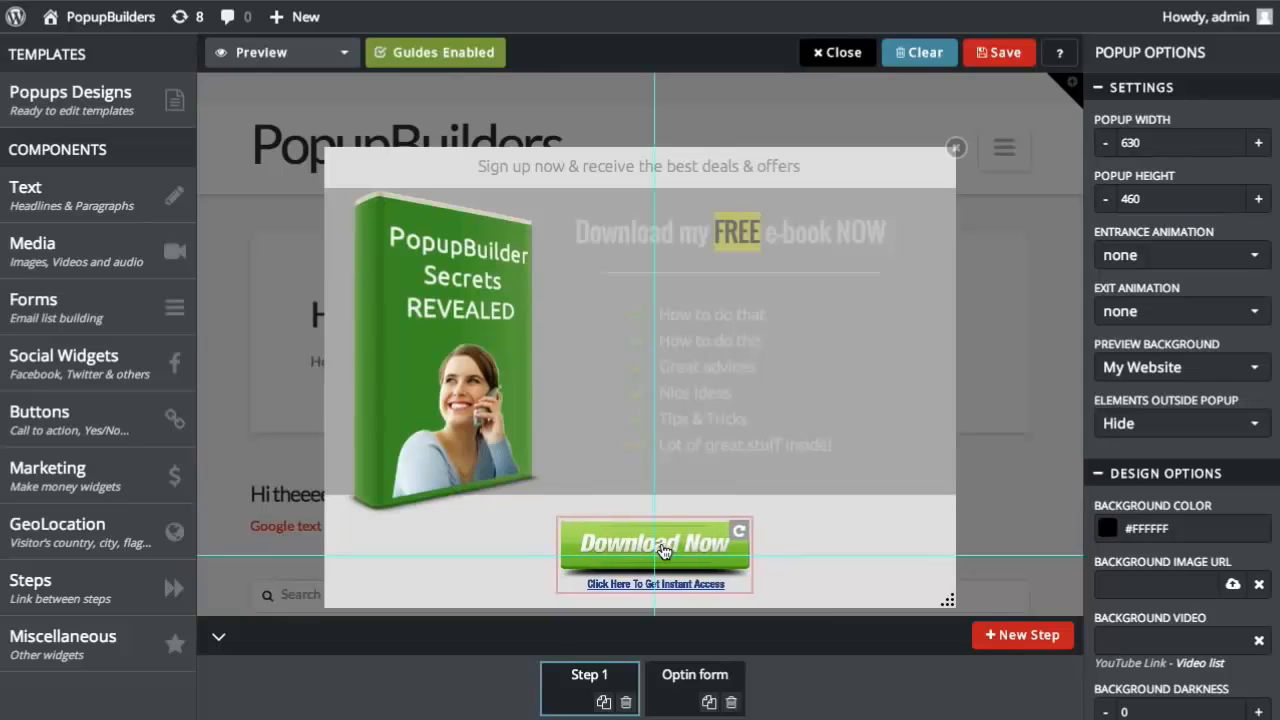
pyautogui.click(743, 535)
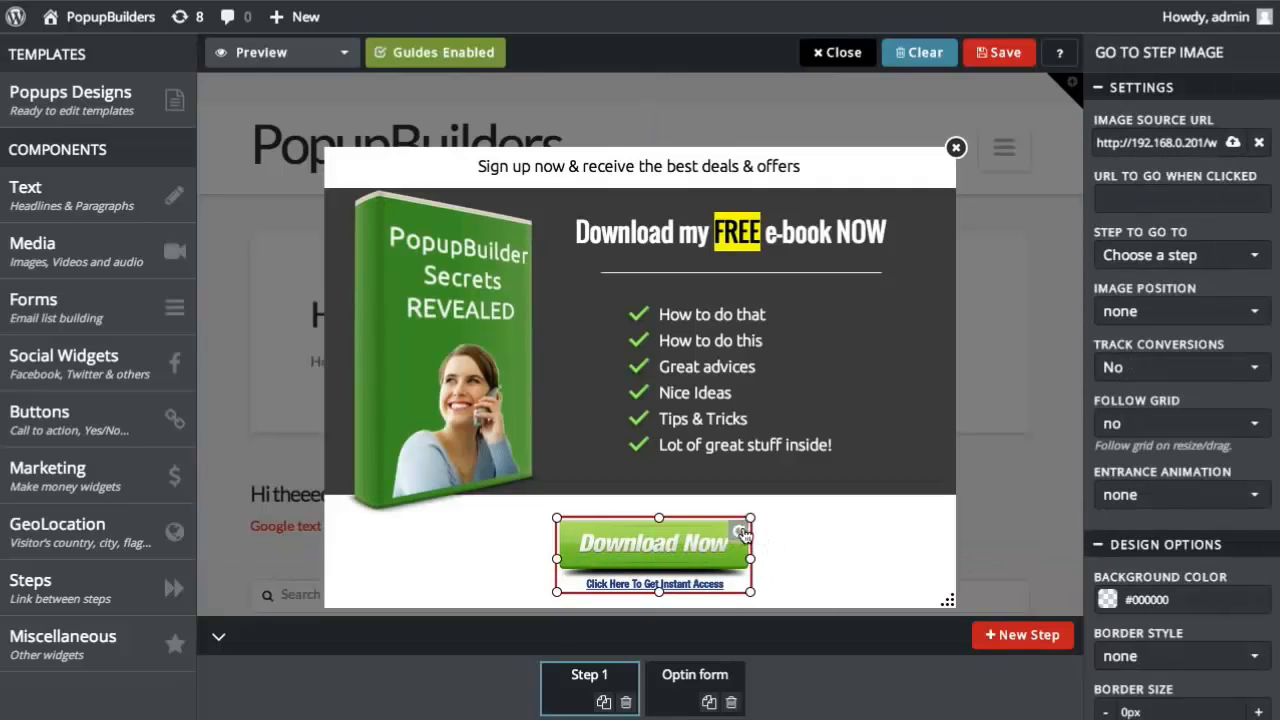
pyautogui.moveTo(750, 519); pyautogui.dragTo(836, 507)
pyautogui.click(836, 513)
pyautogui.moveTo(737, 531); pyautogui.dragTo(724, 540)
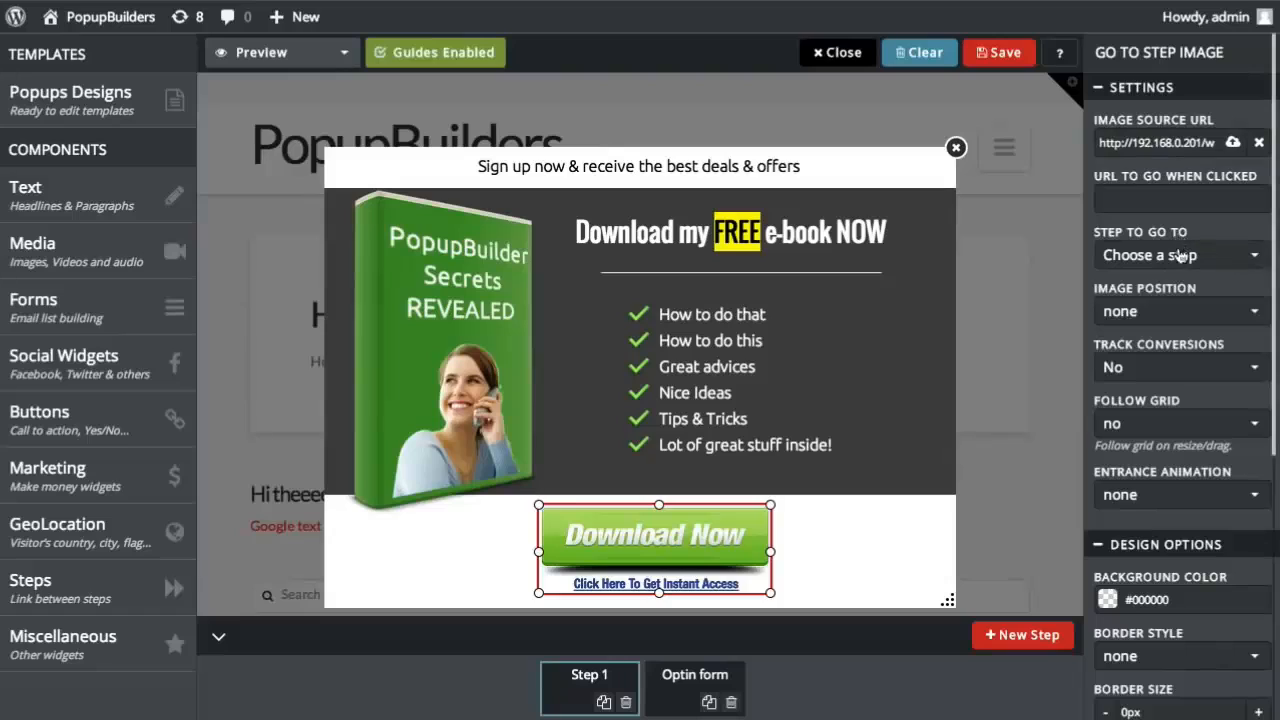
# Step: Link the Download Now image to the Optin form step
pyautogui.click(1181, 256)
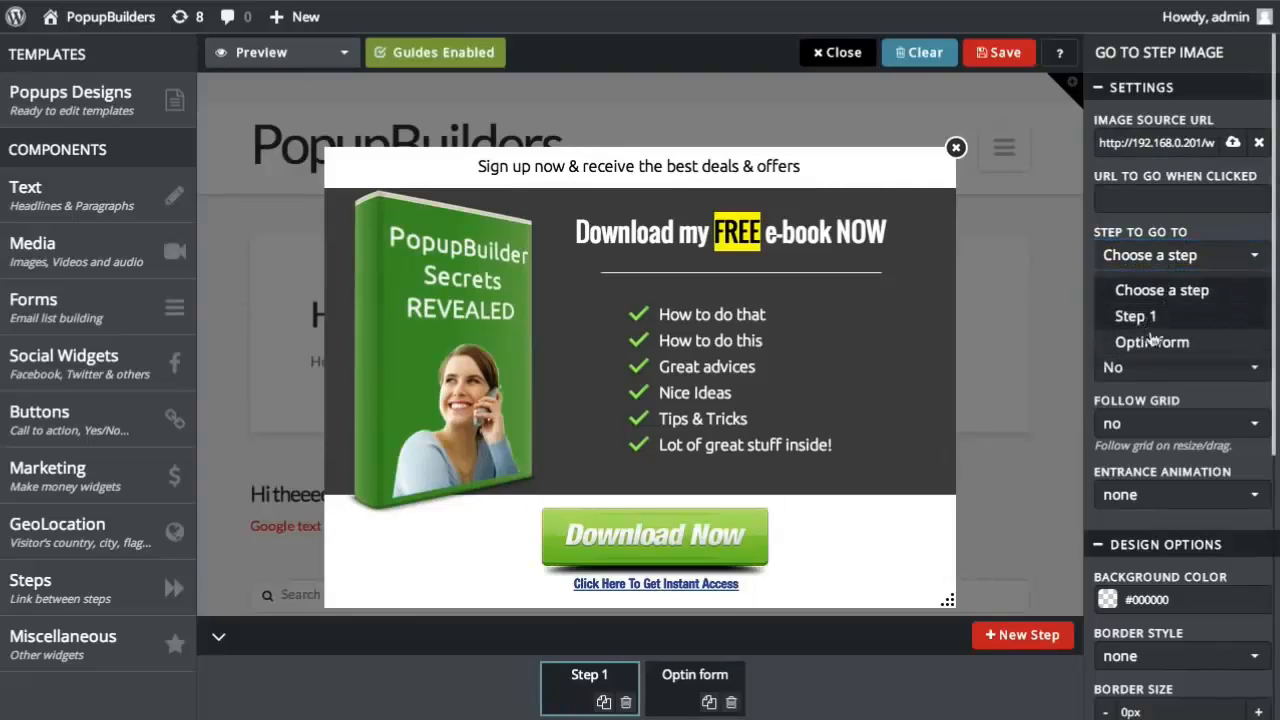
pyautogui.click(1146, 343)
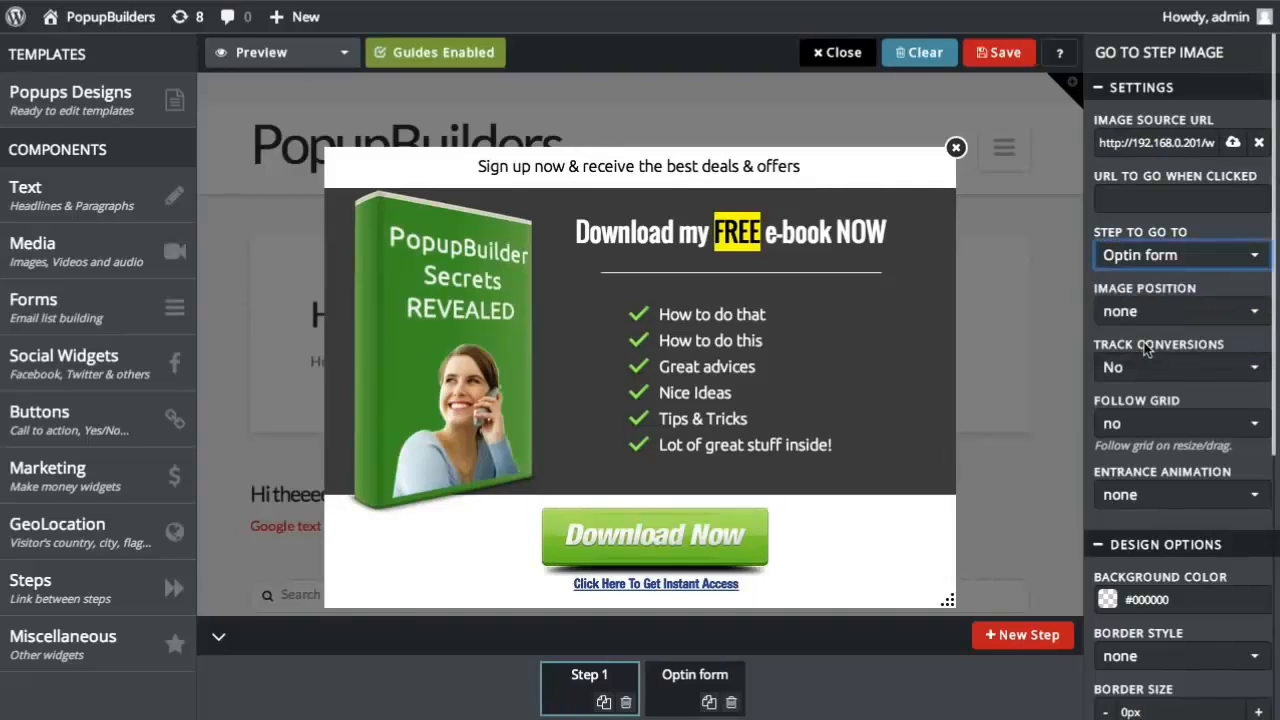
pyautogui.click(1051, 374)
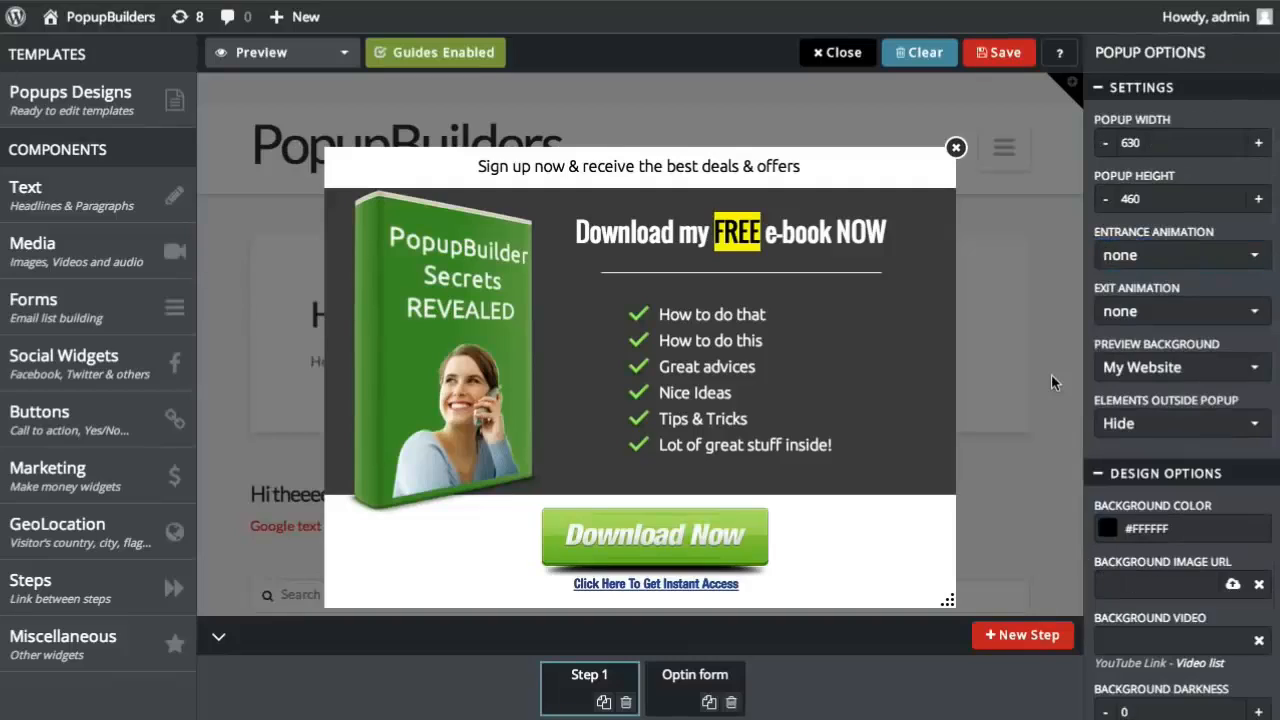
# Step: Replace the e-book headline in the Optin form step with "I'm happy you decide to Join"
pyautogui.click(889, 638)
pyautogui.click(885, 708)
pyautogui.click(695, 685)
pyautogui.click(808, 236)
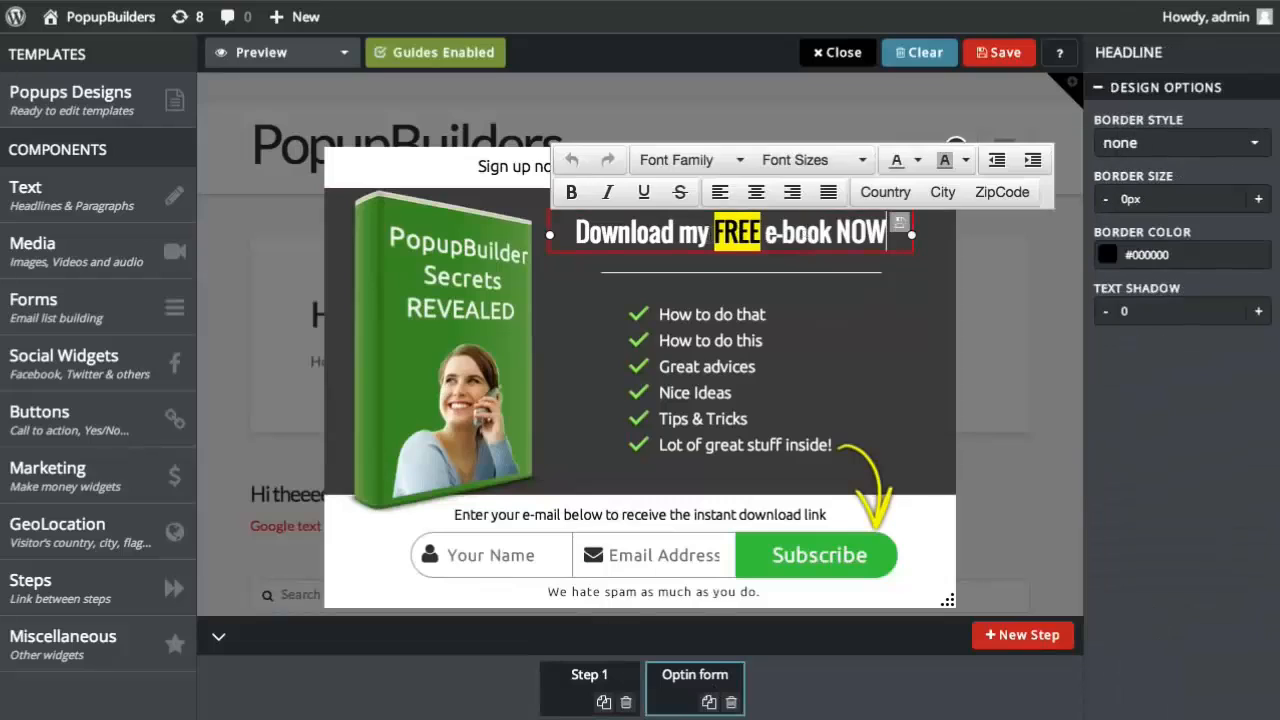
pyautogui.moveTo(580, 233); pyautogui.dragTo(708, 236)
pyautogui.press('BackSpace')
pyautogui.press('BackSpace')
pyautogui.press('BackSpace')
pyautogui.press('BackSpace')
pyautogui.press('BackSpace')
pyautogui.press('BackSpace')
pyautogui.press('BackSpace')
pyautogui.press('BackSpace')
pyautogui.press('BackSpace')
pyautogui.press('BackSpace')
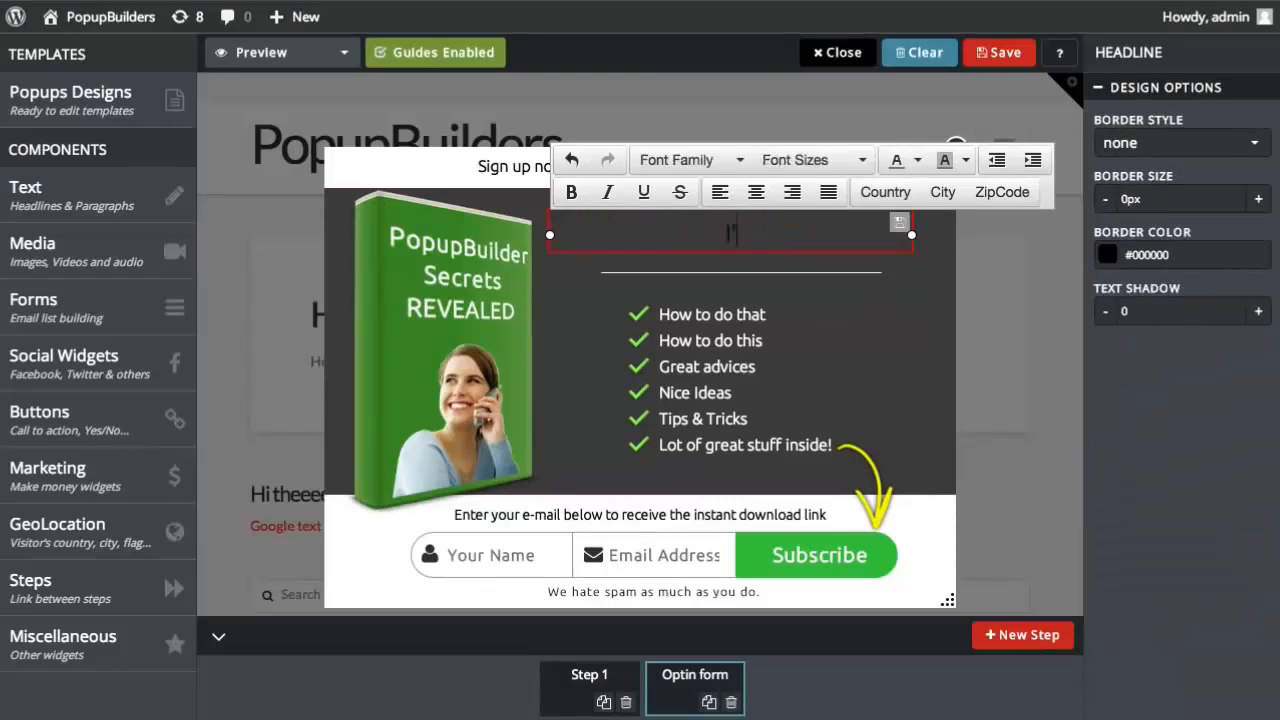
pyautogui.write("I'm happy you decide to Join")
# Step: Make the whole new headline white and give it a different font family
pyautogui.hotkey('ctrl', 'a')
pyautogui.click(896, 160)
pyautogui.click(691, 160)
pyautogui.scroll(-5, 732, 497)
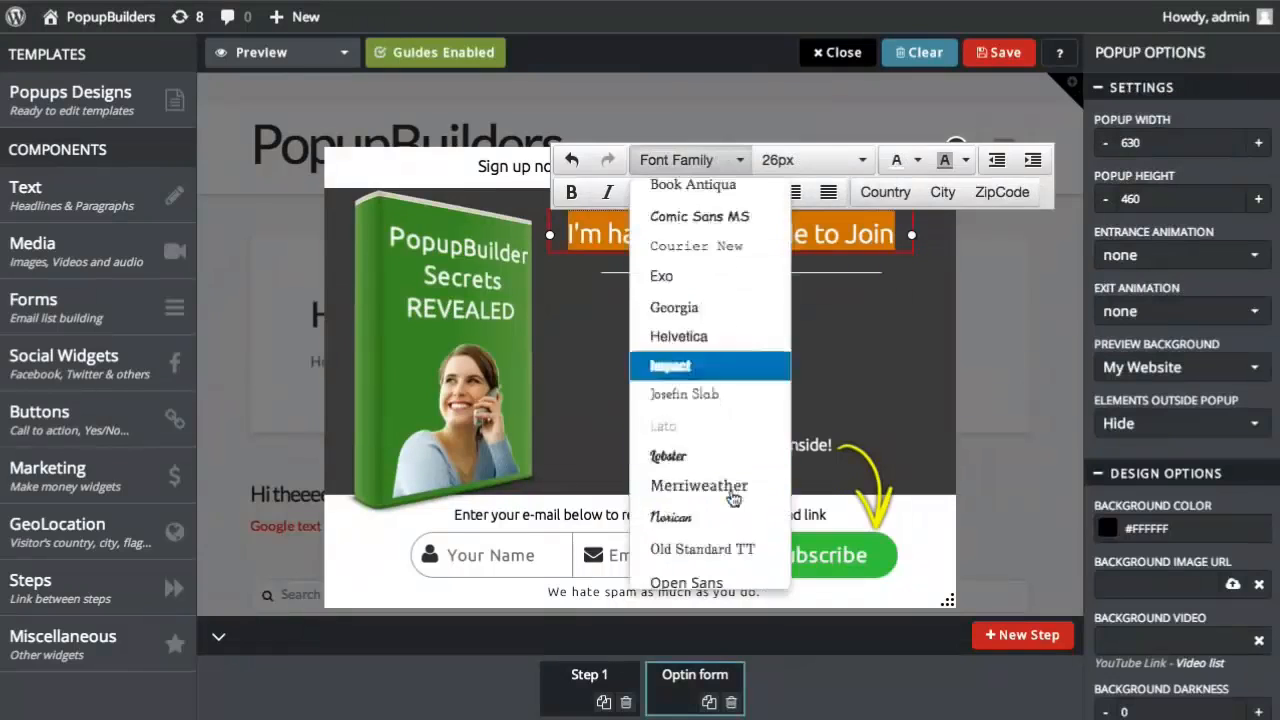
pyautogui.click(732, 497)
pyautogui.click(817, 309)
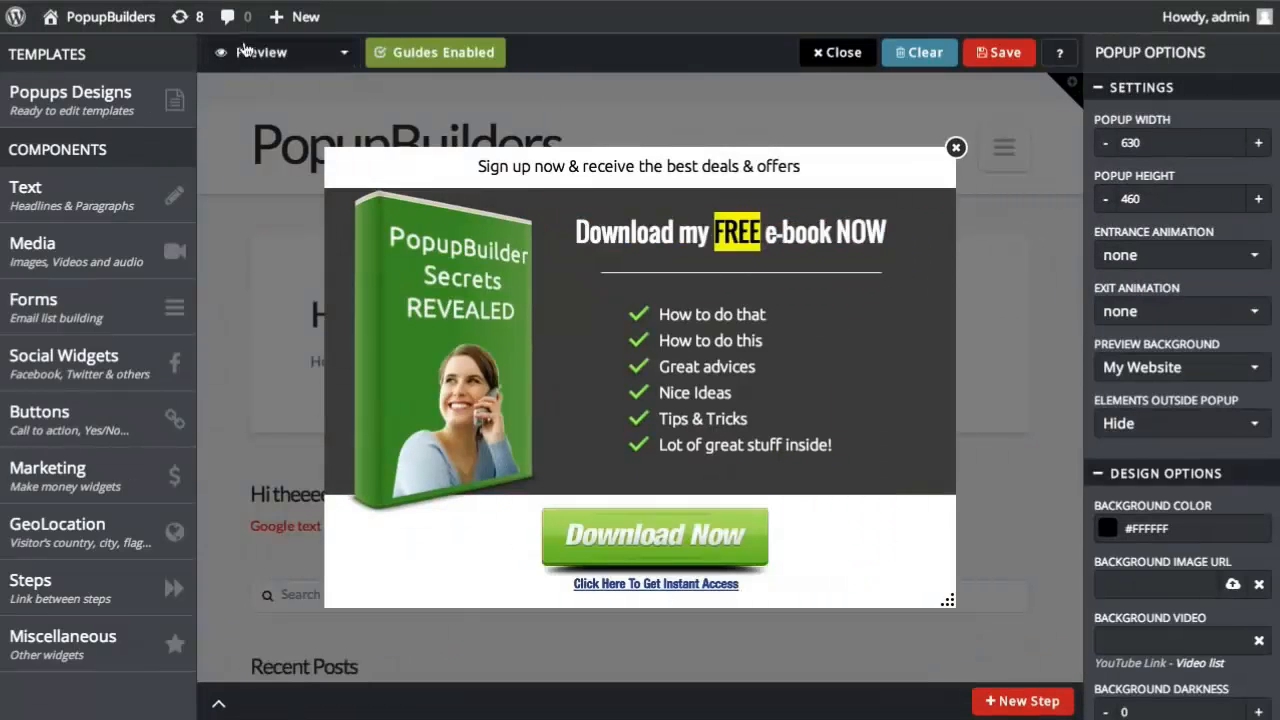
# Step: Preview the popup on desktop and test that the Download Now image leads to the opt-in form's name field
pyautogui.click(258, 54)
pyautogui.click(272, 120)
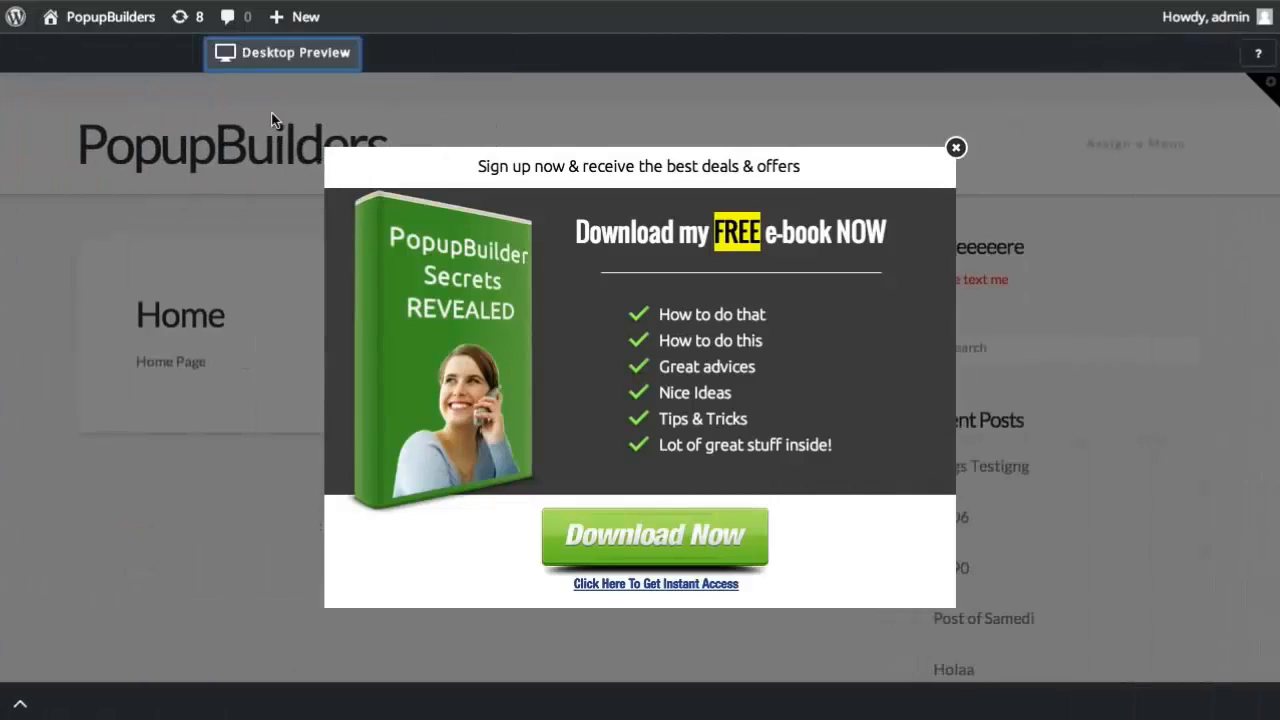
pyautogui.click(647, 540)
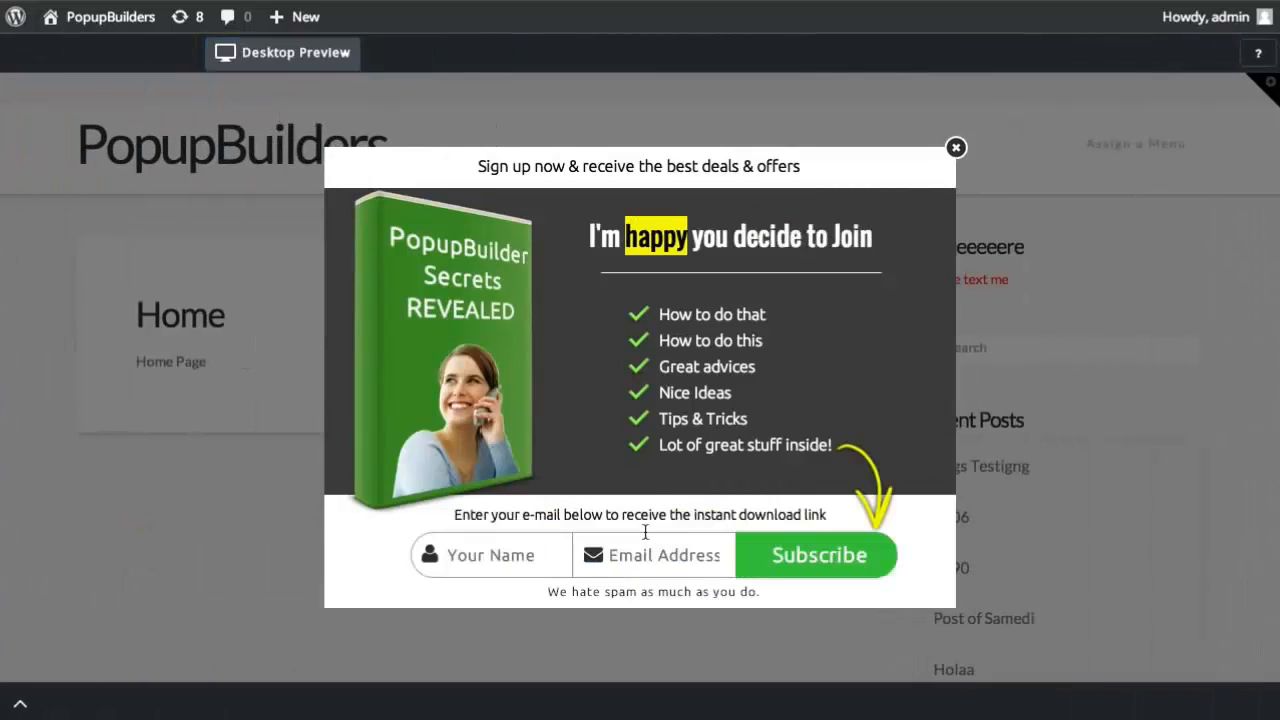
pyautogui.click(551, 555)
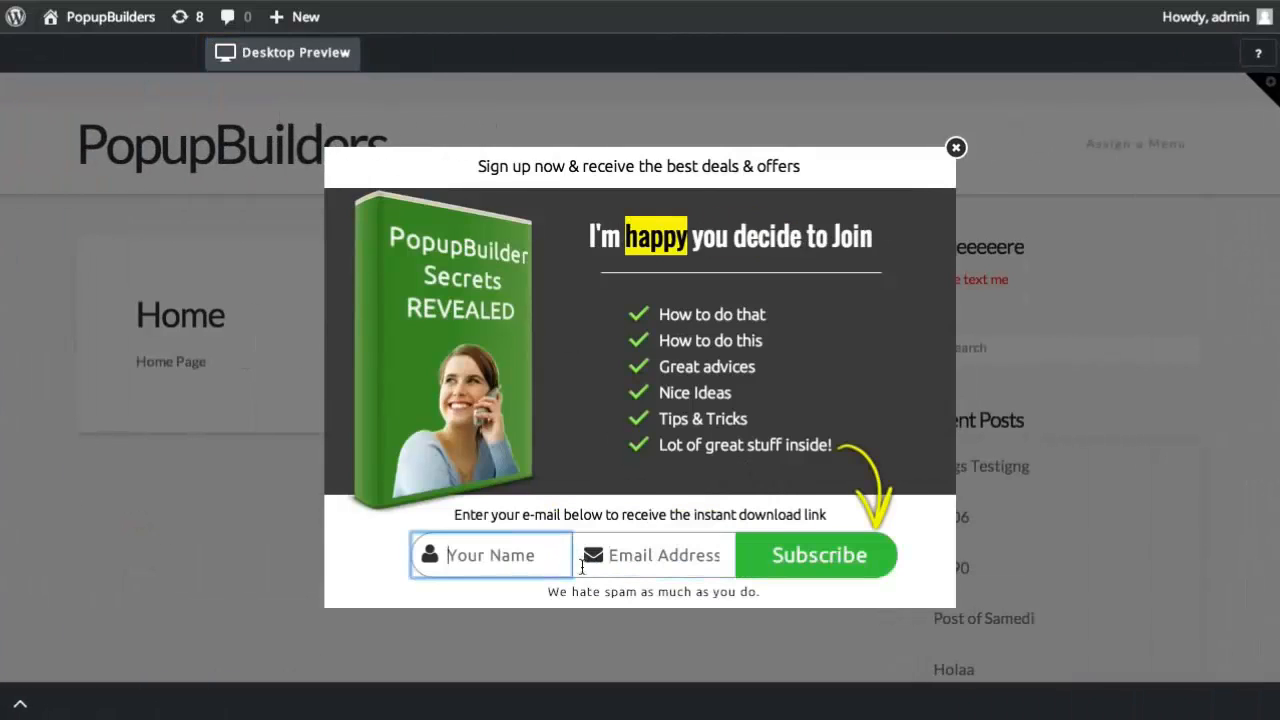
# Step: Check the opt-in form step in the tablet preview and the mobile preview
pyautogui.click(282, 52)
pyautogui.click(280, 154)
pyautogui.click(280, 52)
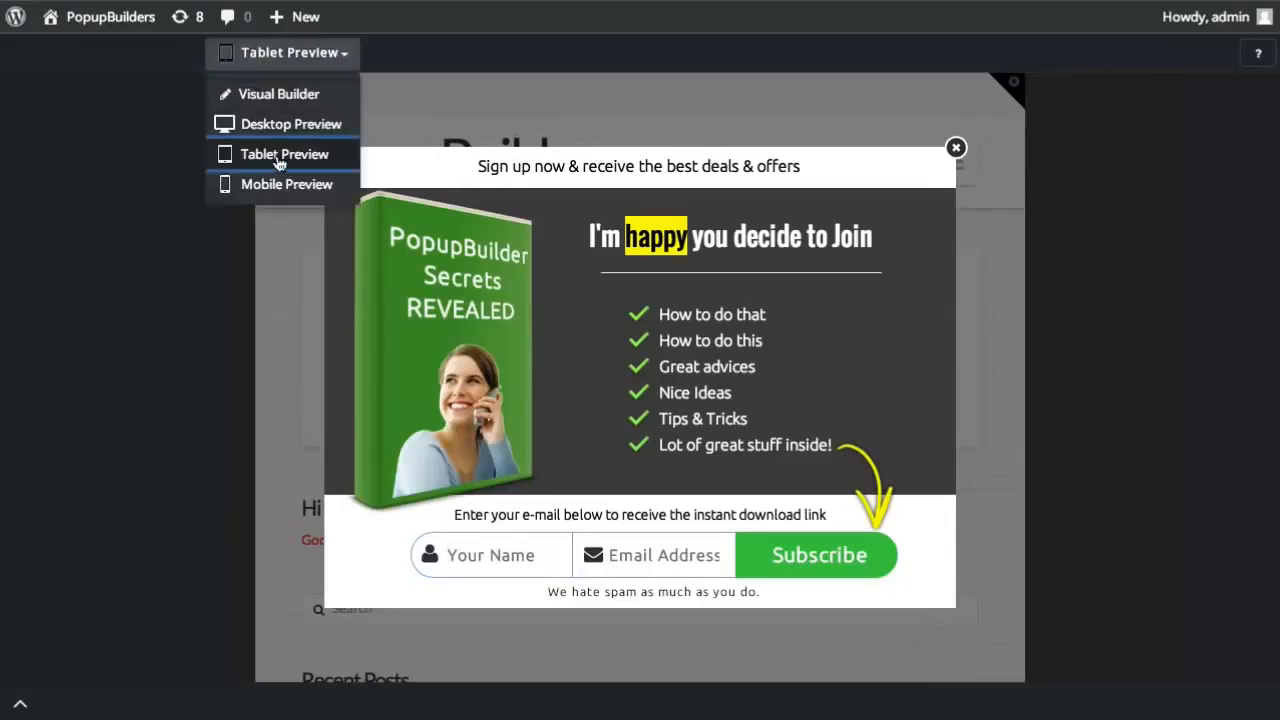
pyautogui.click(284, 184)
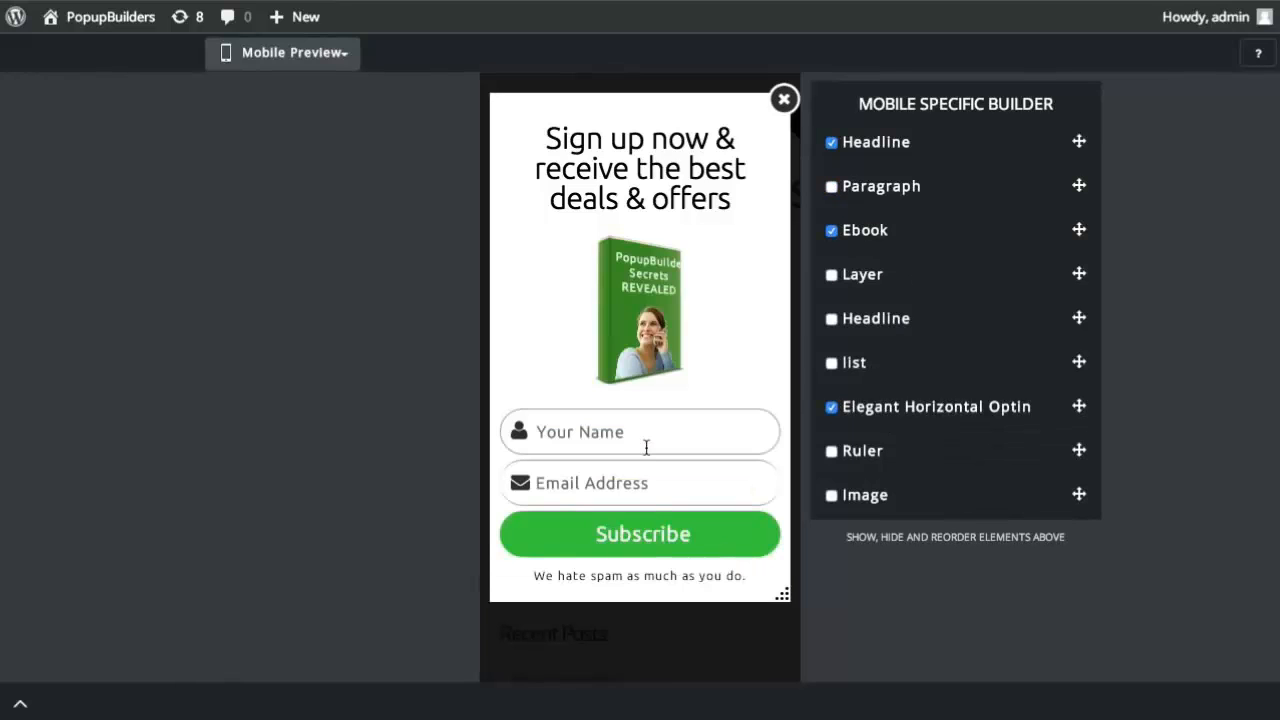
# Step: Return to the visual builder and save the popup
pyautogui.click(307, 55)
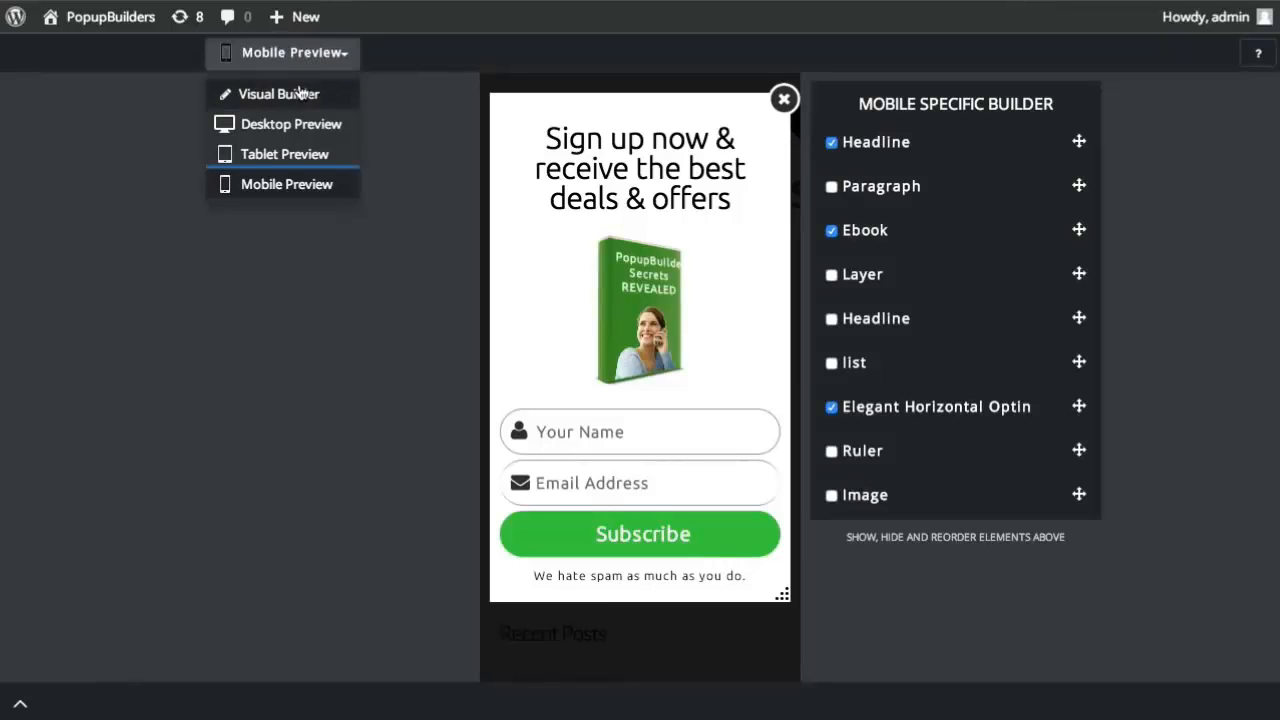
pyautogui.click(299, 93)
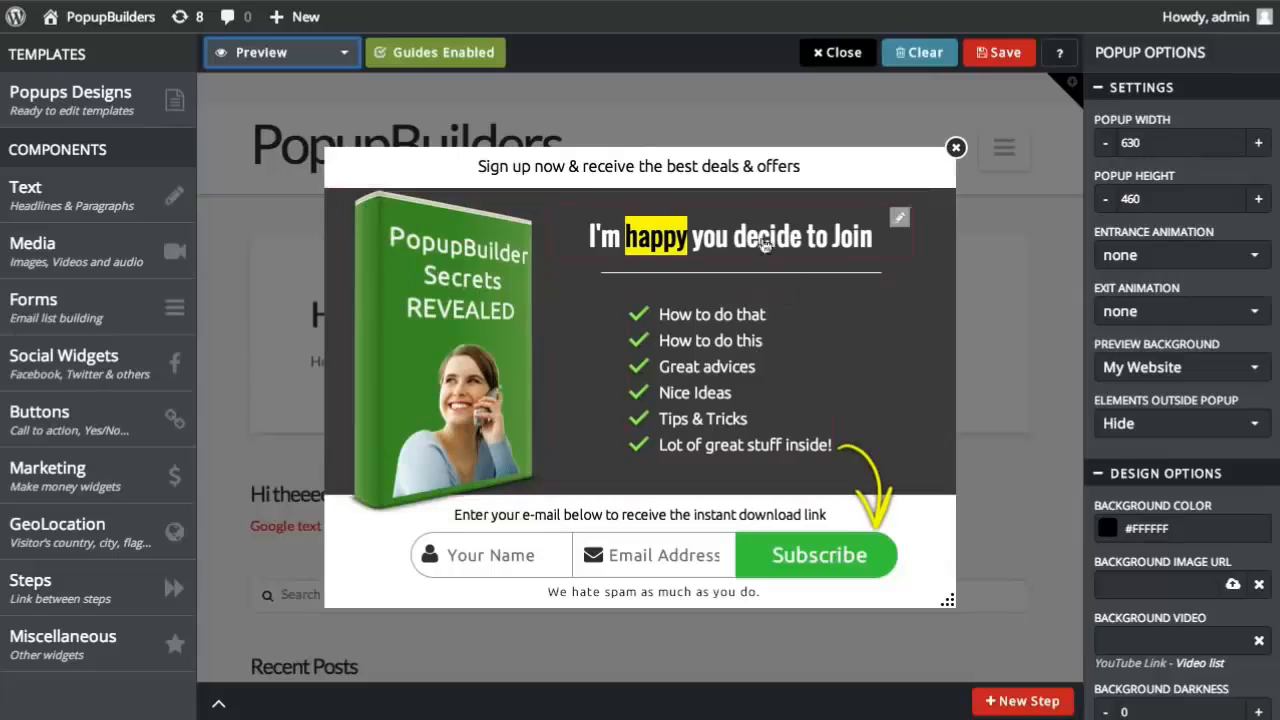
pyautogui.click(1000, 52)
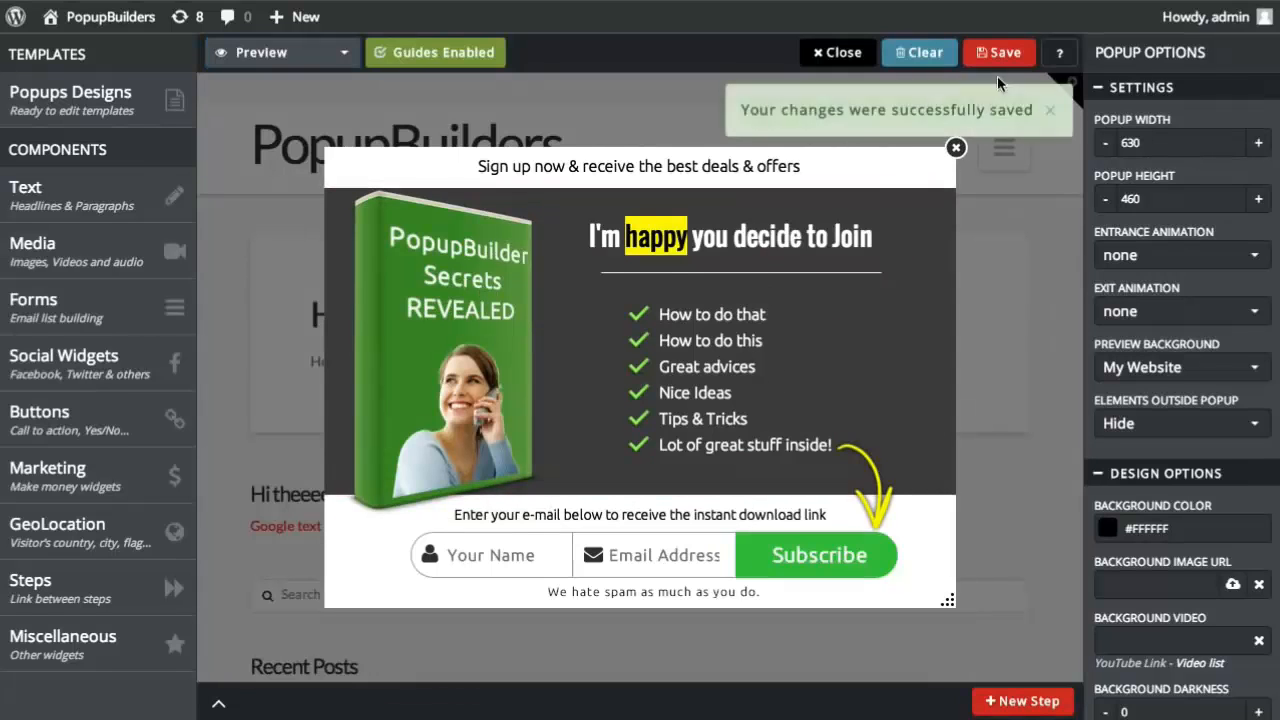
# Step: Load the iMac - Transparent popup design onto the canvas
pyautogui.click(100, 95)
pyautogui.scroll(-2, 290, 297)
pyautogui.scroll(-20, 290, 297)
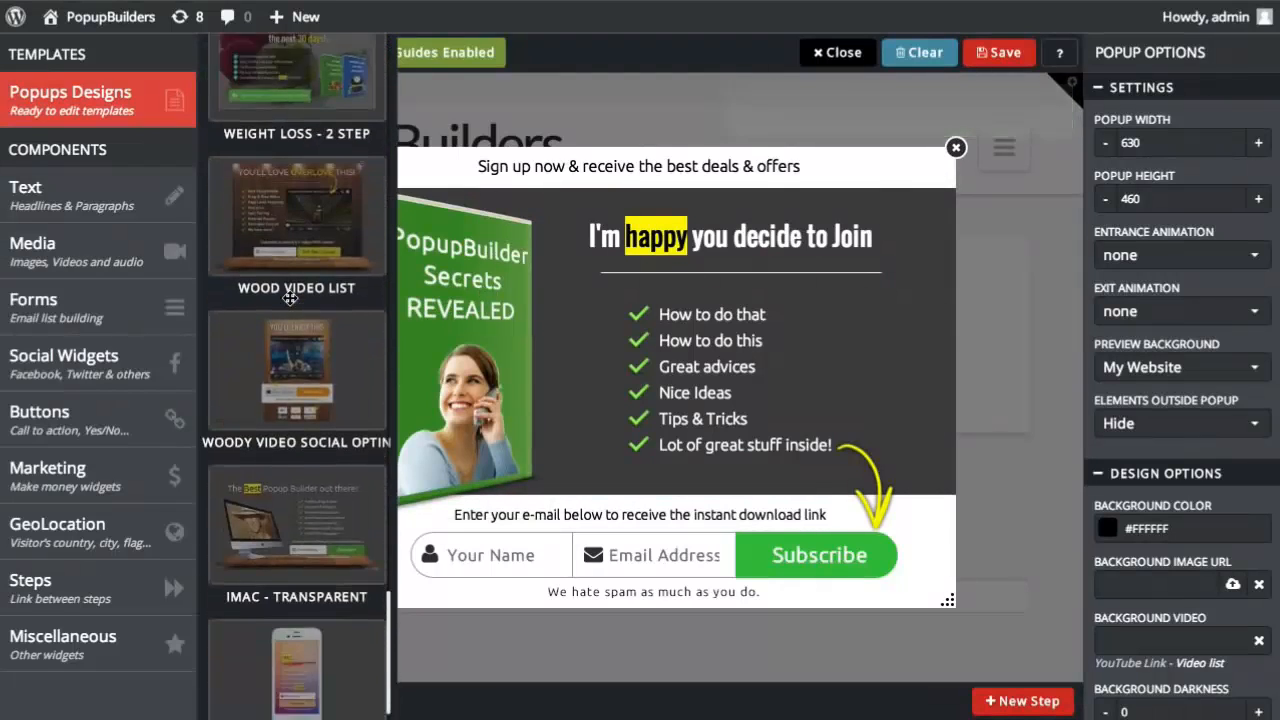
pyautogui.scroll(2, 289, 296)
pyautogui.scroll(-2, 290, 298)
pyautogui.moveTo(318, 466); pyautogui.dragTo(627, 431)
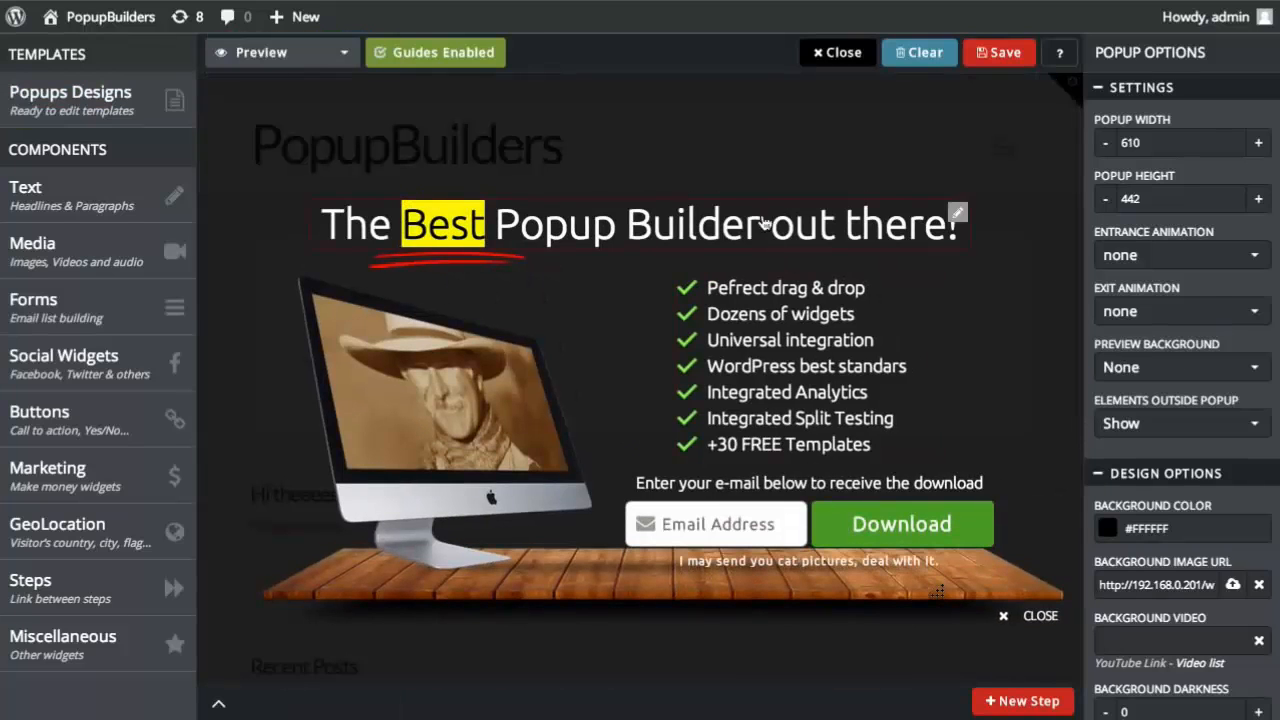
# Step: Try selecting the checklist and headline texts, and shift the iMac image slightly to the left
pyautogui.click(792, 370)
pyautogui.click(800, 327)
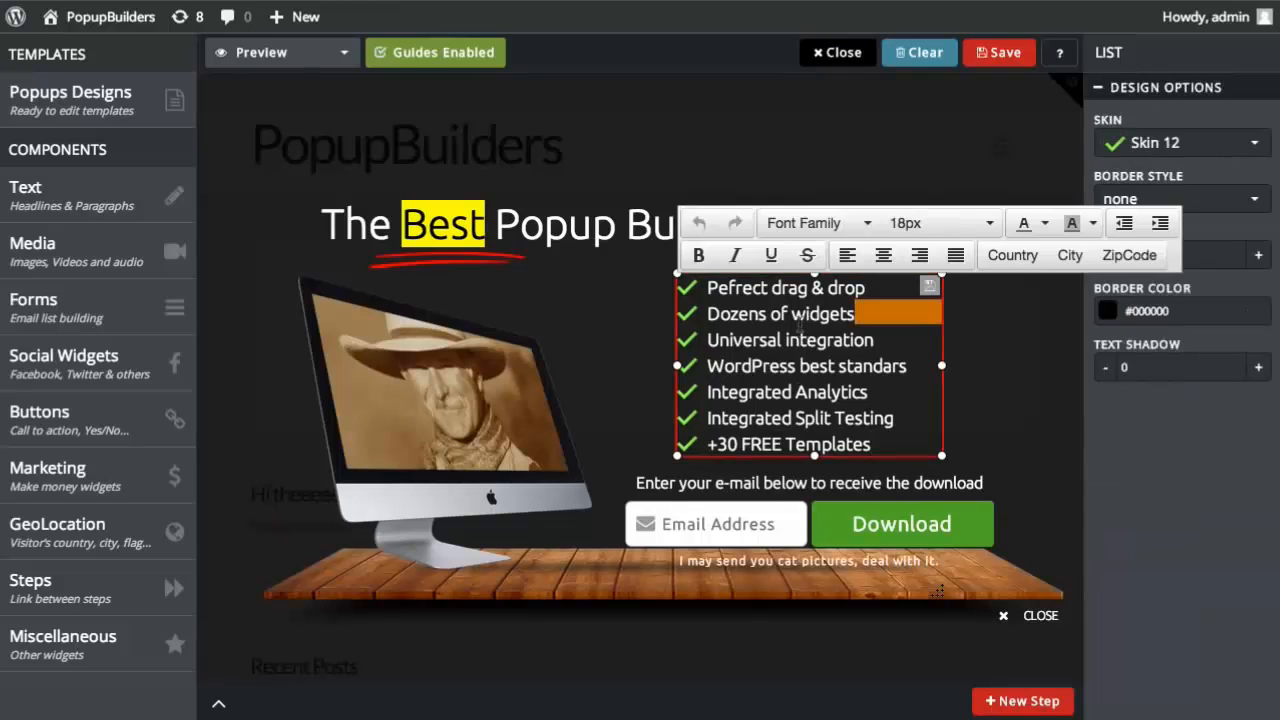
pyautogui.click(545, 230)
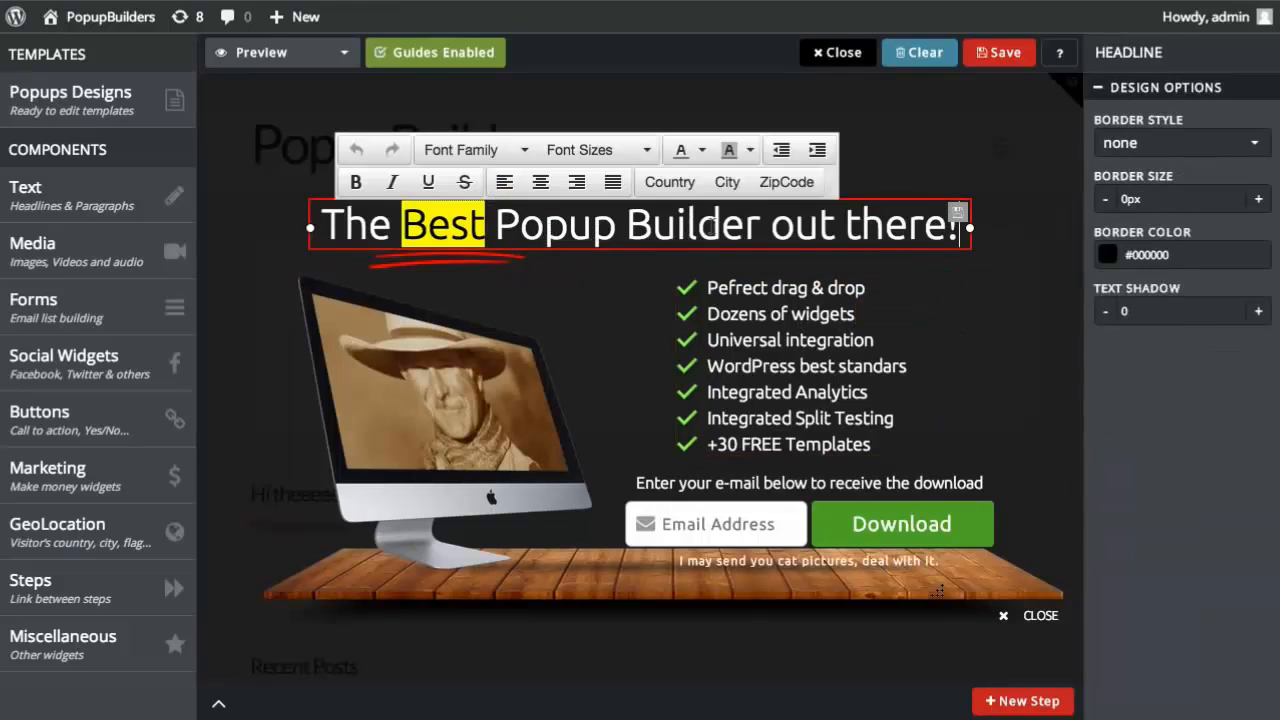
pyautogui.click(620, 340)
pyautogui.moveTo(468, 422)
pyautogui.mouseDown()
pyautogui.moveTo(548, 418)
pyautogui.moveTo(458, 422)
pyautogui.mouseUp()
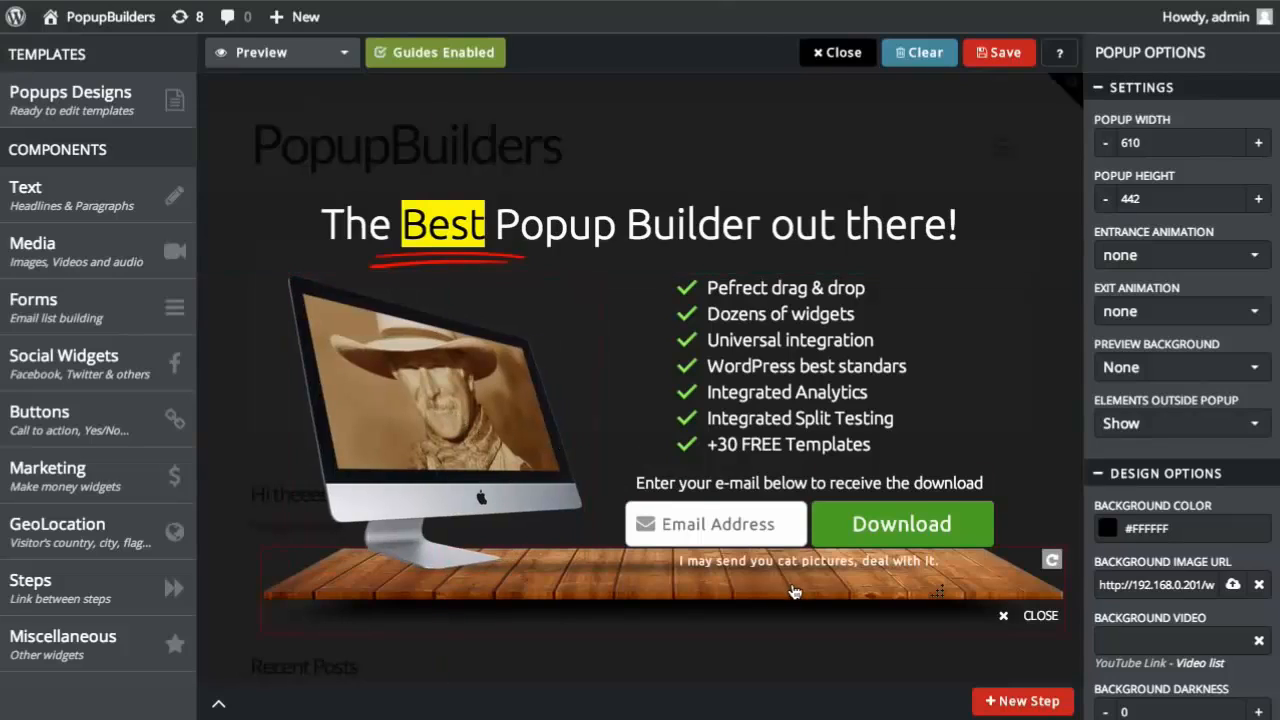
# Step: Replace the brown wooden shelf with a grey wood shelf found by searching "she", and stretch it to about the original width
pyautogui.doubleClick(793, 591)
pyautogui.click(593, 251)
pyautogui.write('she')
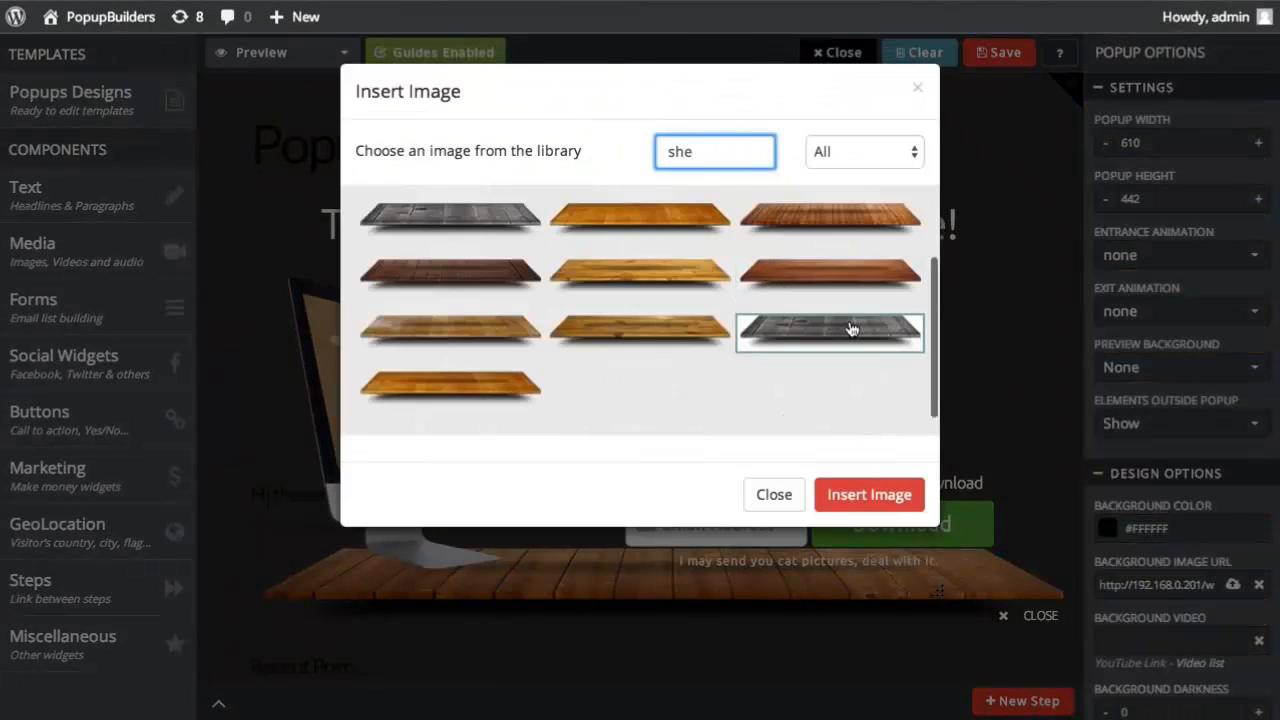
pyautogui.doubleClick(849, 325)
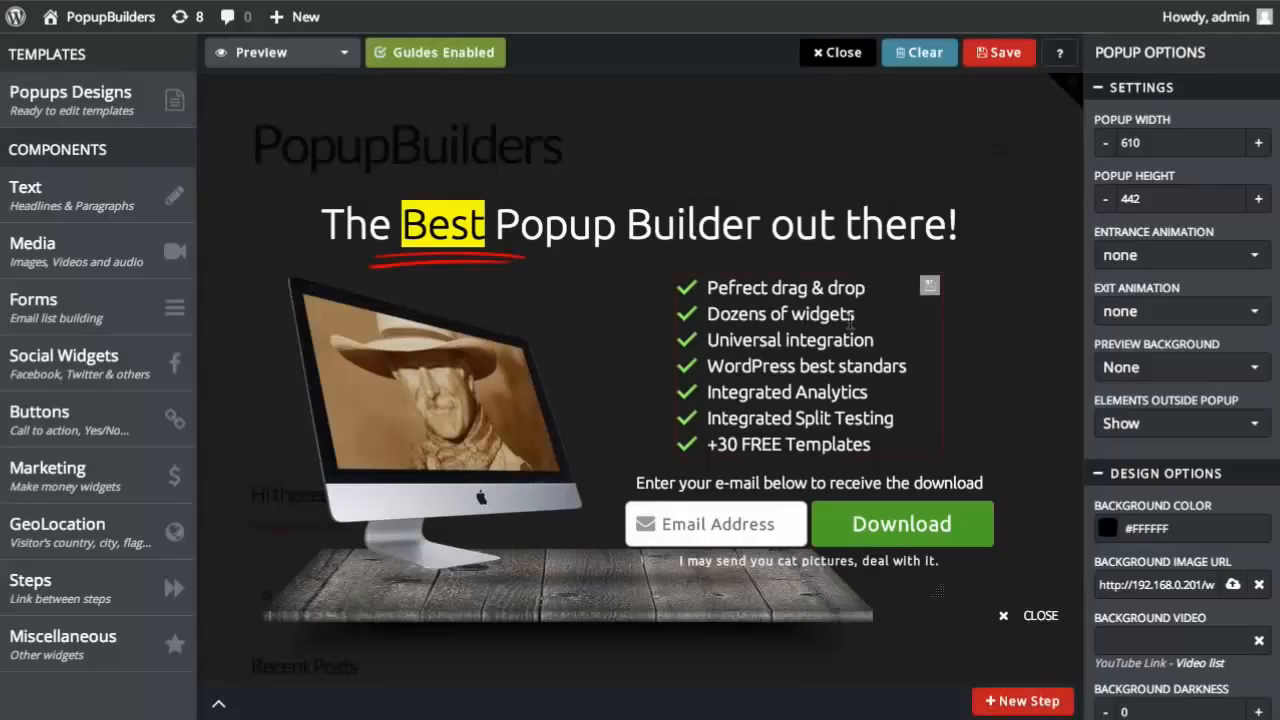
pyautogui.click(812, 614)
pyautogui.moveTo(874, 610); pyautogui.dragTo(1043, 610)
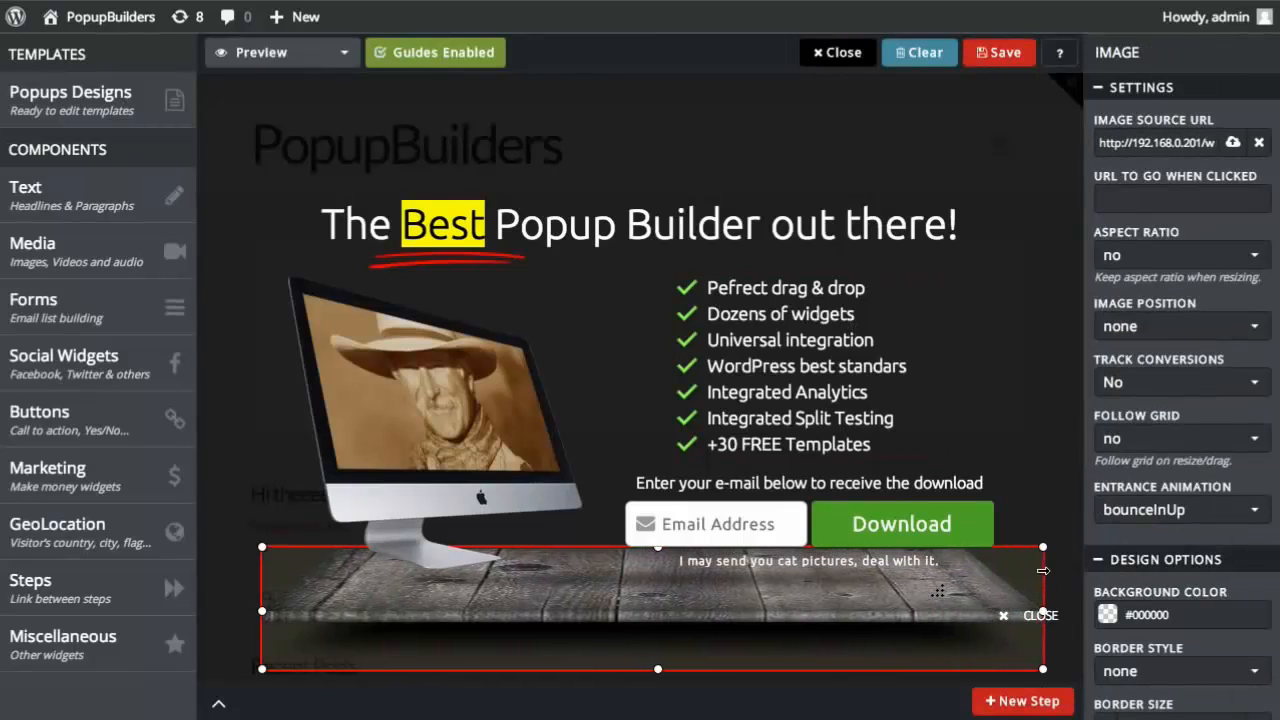
pyautogui.click(675, 657)
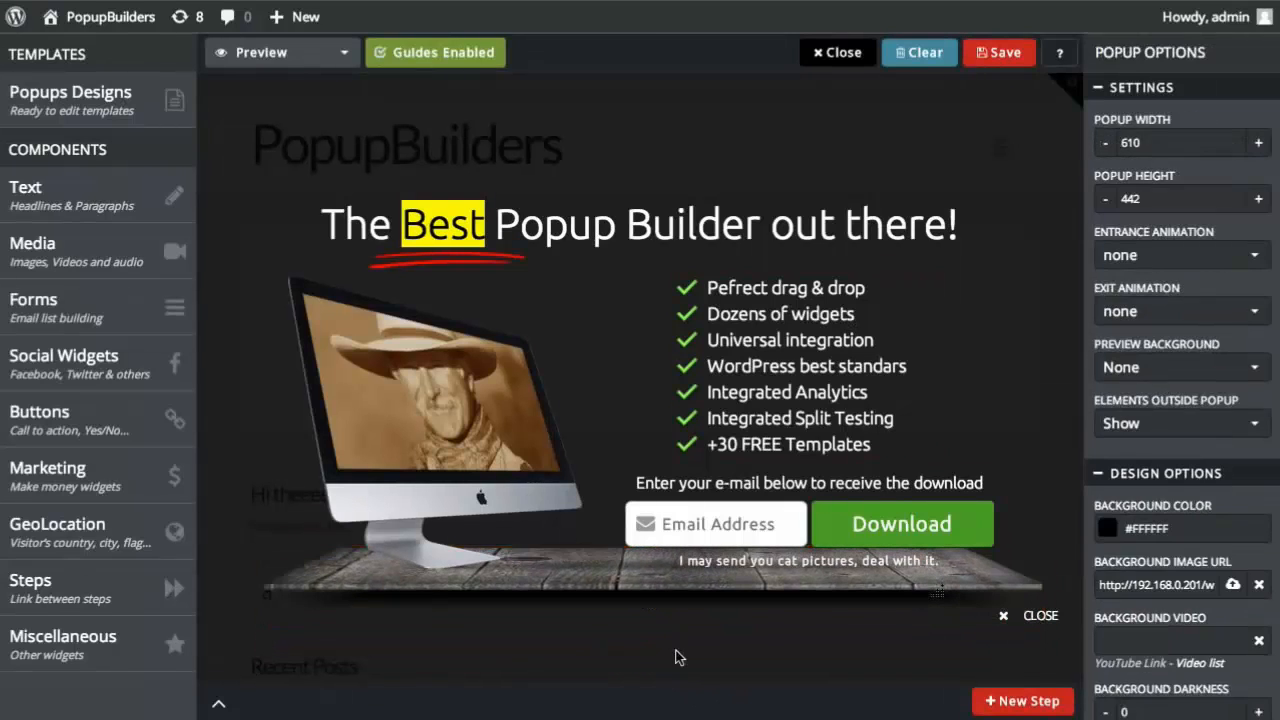
# Step: Add "EVER" to the end of the headline and widen its text box to the right
pyautogui.click(683, 232)
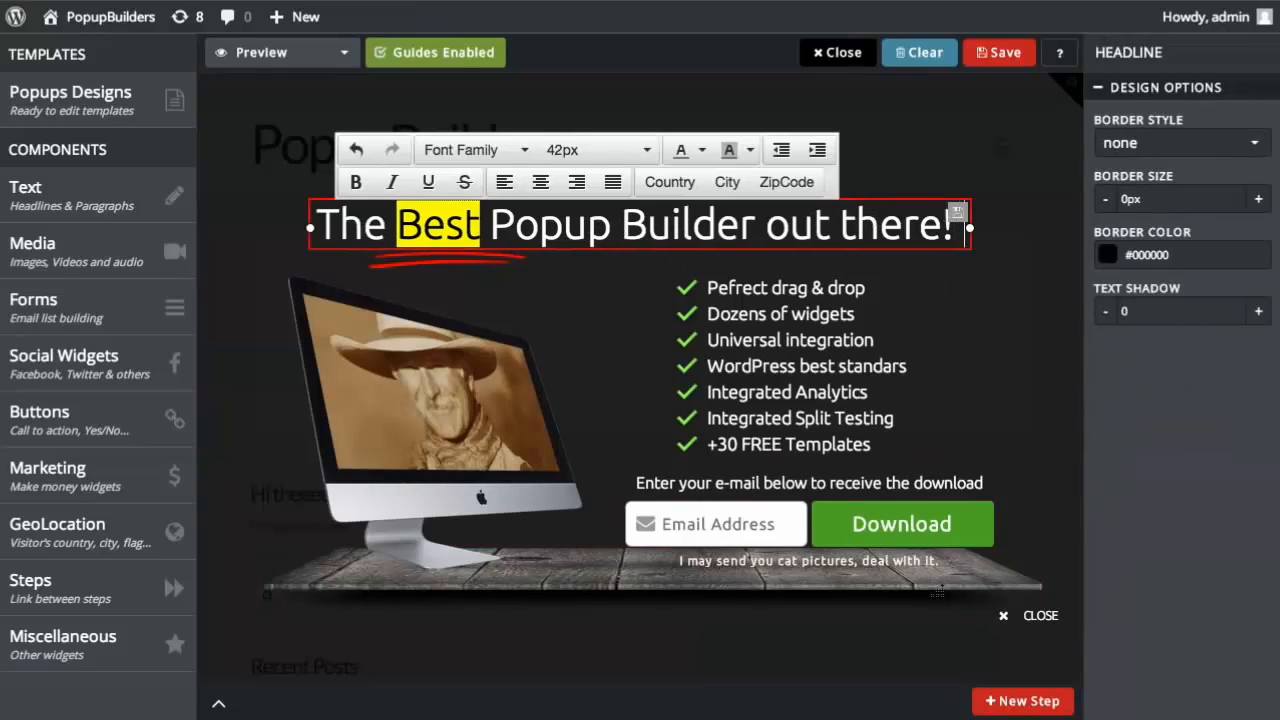
pyautogui.press('Return')
pyautogui.write('EVER')
pyautogui.click(938, 257)
pyautogui.click(939, 257)
pyautogui.moveTo(971, 249); pyautogui.dragTo(1020, 249)
# Step: Reduce the whole headline's font size so that it fits on one line
pyautogui.click(1006, 214)
pyautogui.hotkey('ctrl', 'a')
pyautogui.click(603, 146)
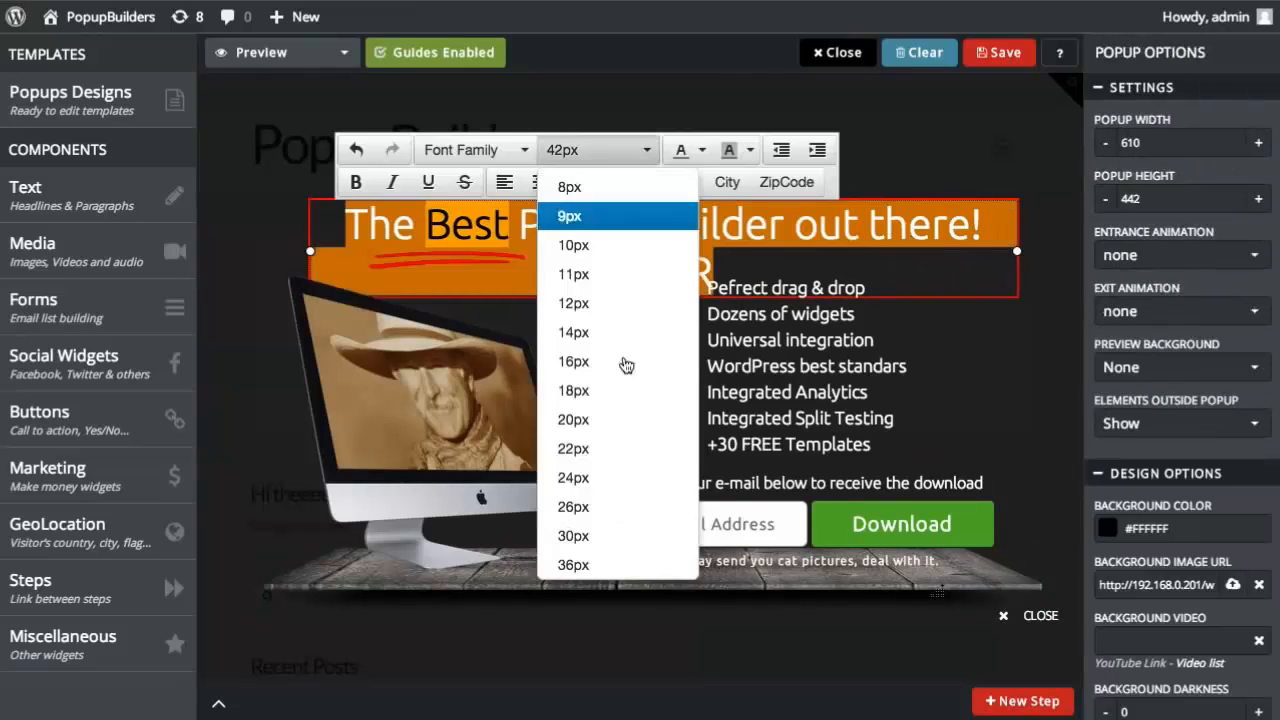
pyautogui.scroll(-3, 620, 400)
pyautogui.click(594, 414)
pyautogui.click(469, 275)
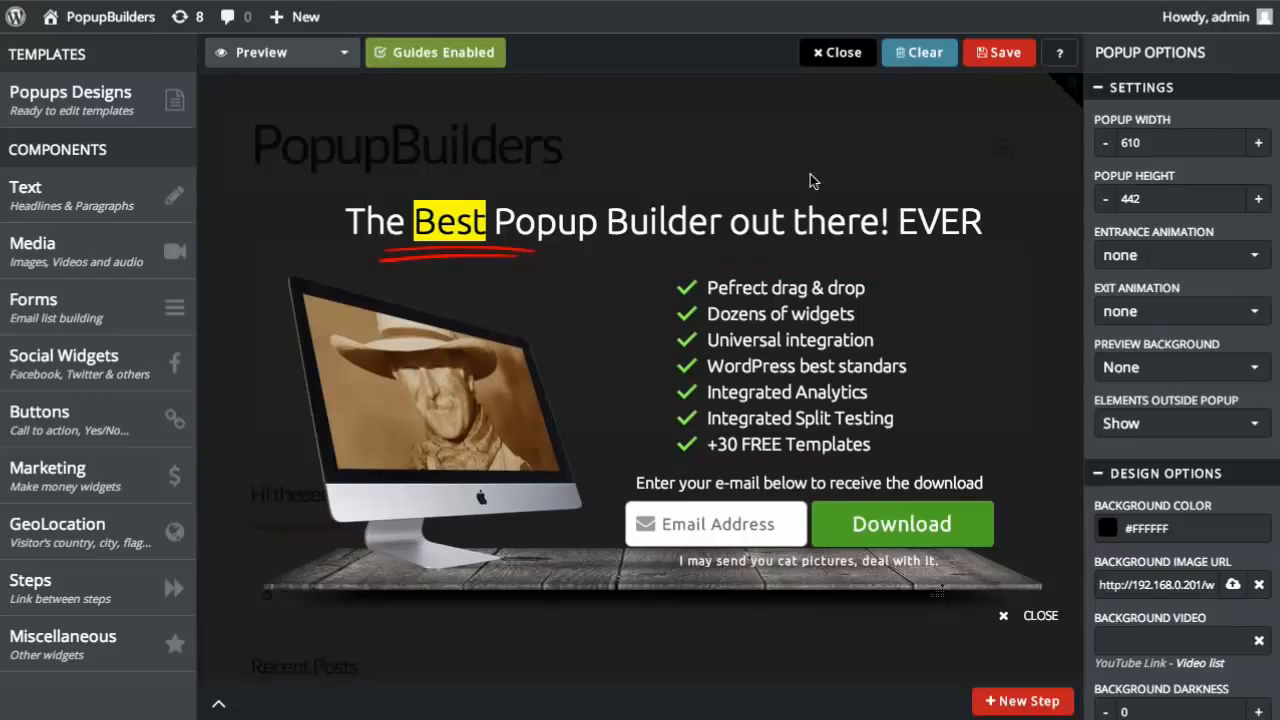
# Step: Load the gaming popup design with the two armed characters, speech bubbles and helicopter
pyautogui.click(70, 100)
pyautogui.scroll(-5, 288, 289)
pyautogui.click(296, 420)
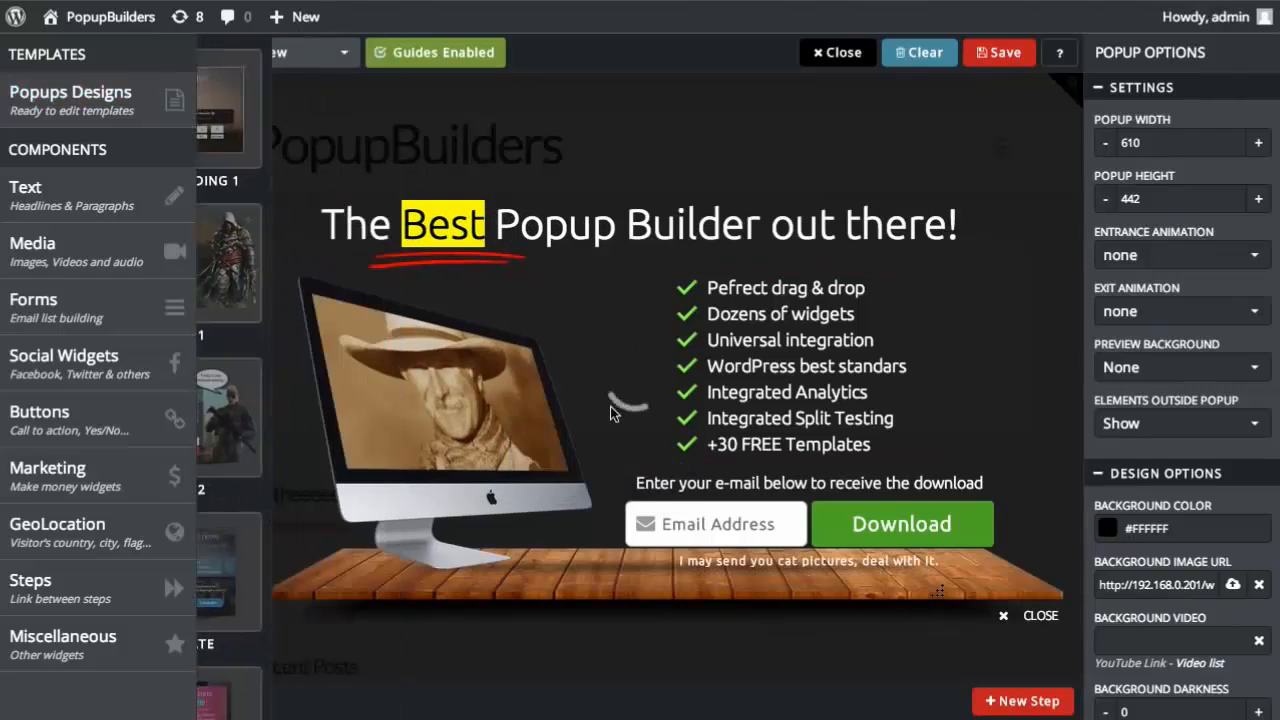
# Step: Set the popup's background darkness to 30
pyautogui.scroll(-5, 1158, 200)
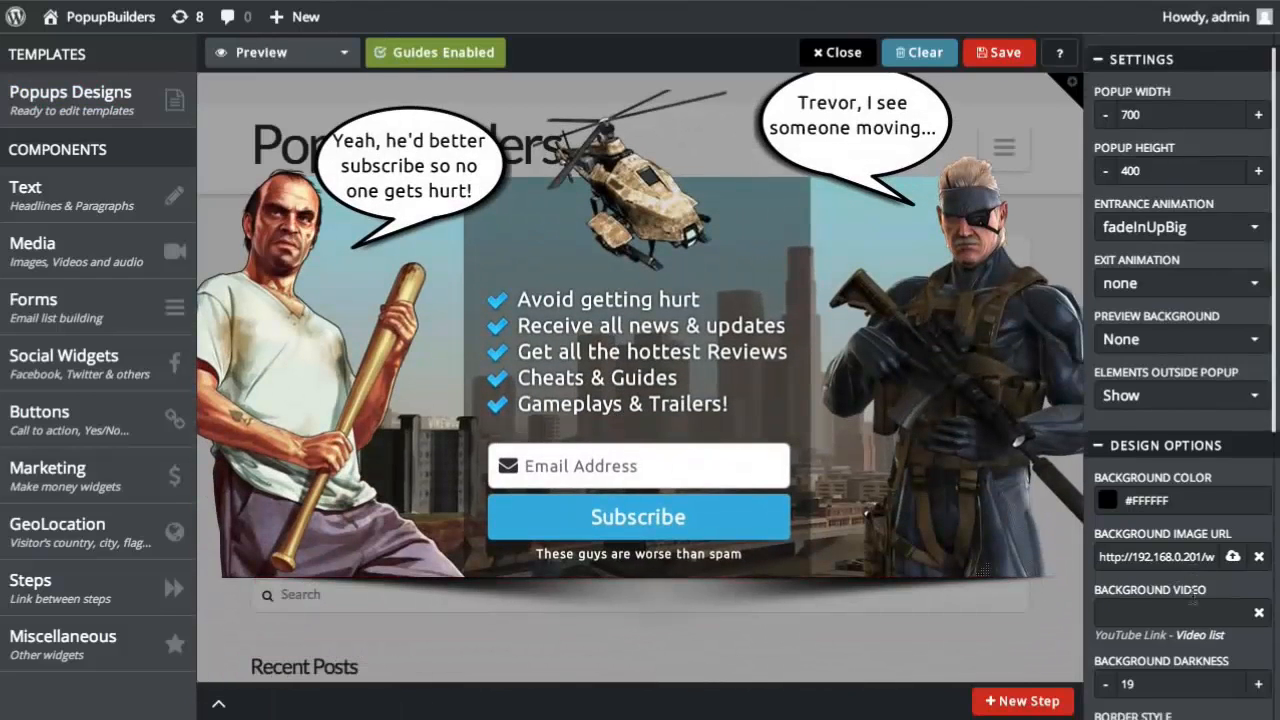
pyautogui.doubleClick(1158, 164)
pyautogui.write('30')
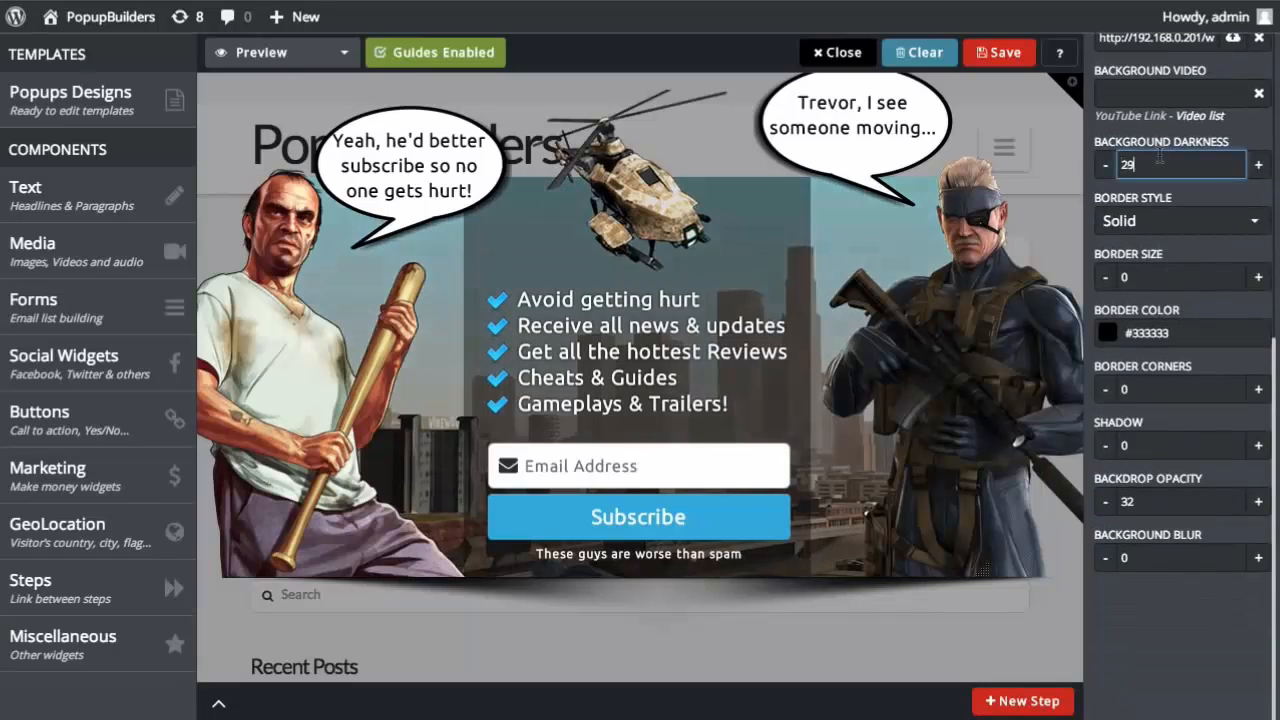
# Step: Raise the backdrop opacity step by step to darken the website behind the popup
pyautogui.scroll(3, 1165, 380)
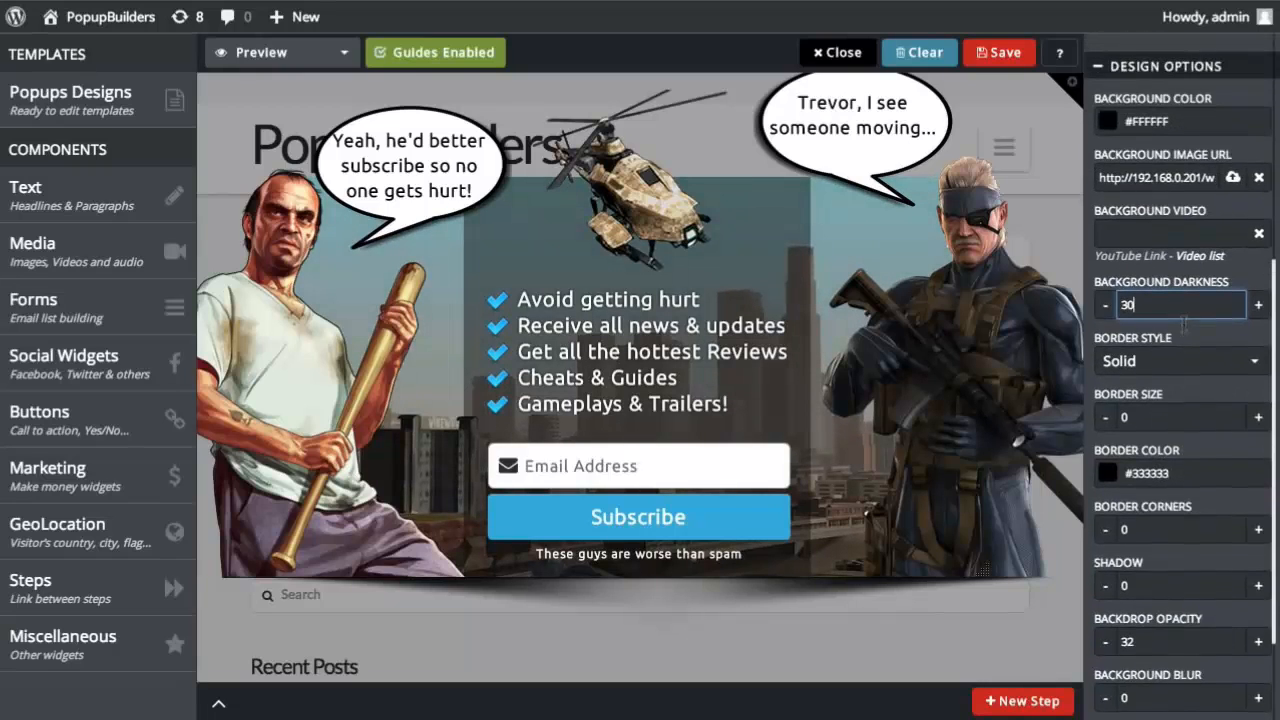
pyautogui.click(1176, 666)
pyautogui.press('Up')
pyautogui.press('Up')
pyautogui.press('Up')
pyautogui.press('Up')
pyautogui.press('Up')
pyautogui.press('Up')
pyautogui.press('Up')
pyautogui.press('Up')
pyautogui.press('Up')
pyautogui.press('Up')
pyautogui.press('Up')
pyautogui.press('Up')
pyautogui.press('Up')
pyautogui.press('Up')
pyautogui.press('Up')
pyautogui.press('Up')
pyautogui.press('Up')
pyautogui.press('Up')
pyautogui.press('Up')
pyautogui.press('Up')
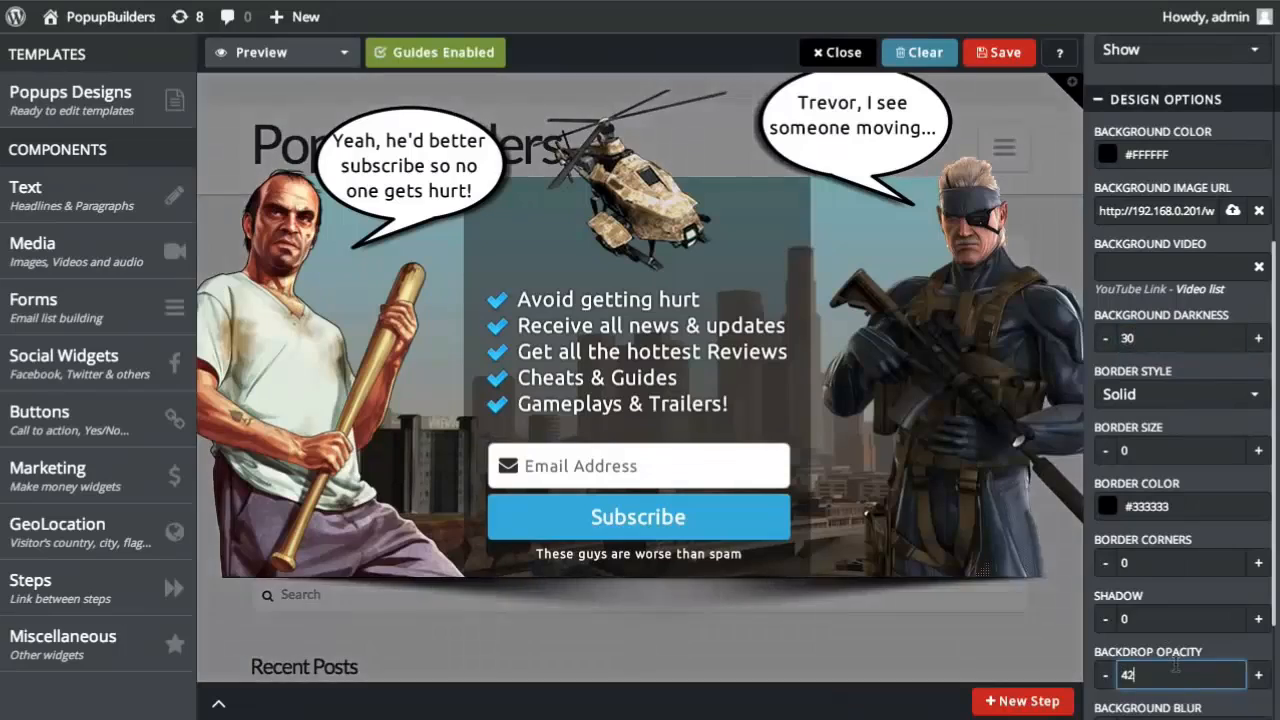
pyautogui.press('Up')
pyautogui.press('Up')
pyautogui.press('Up')
pyautogui.press('Up')
pyautogui.press('Up')
pyautogui.press('Up')
pyautogui.press('Up')
pyautogui.press('Up')
# Step: Move the character with the baseball bat slightly to the right, and try selecting the list and speech bubble texts
pyautogui.click(636, 400)
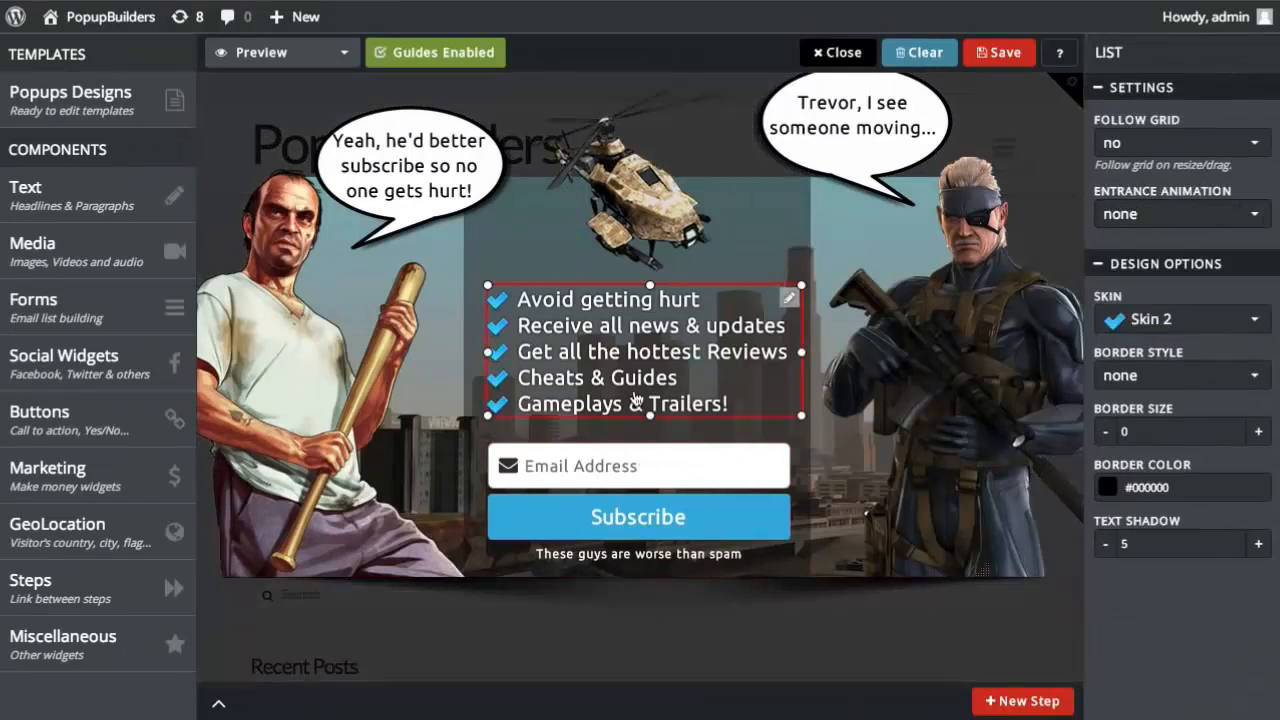
pyautogui.click(466, 150)
pyautogui.moveTo(326, 361); pyautogui.dragTo(345, 362)
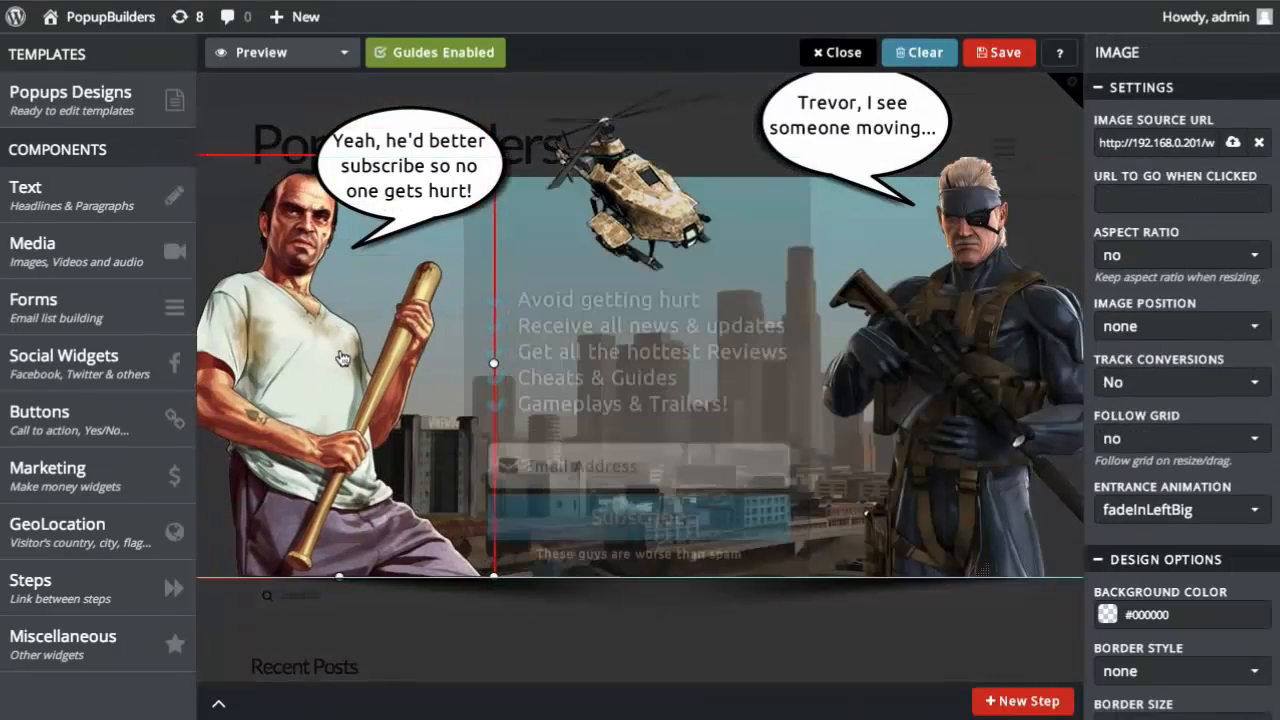
pyautogui.click(746, 478)
pyautogui.click(853, 137)
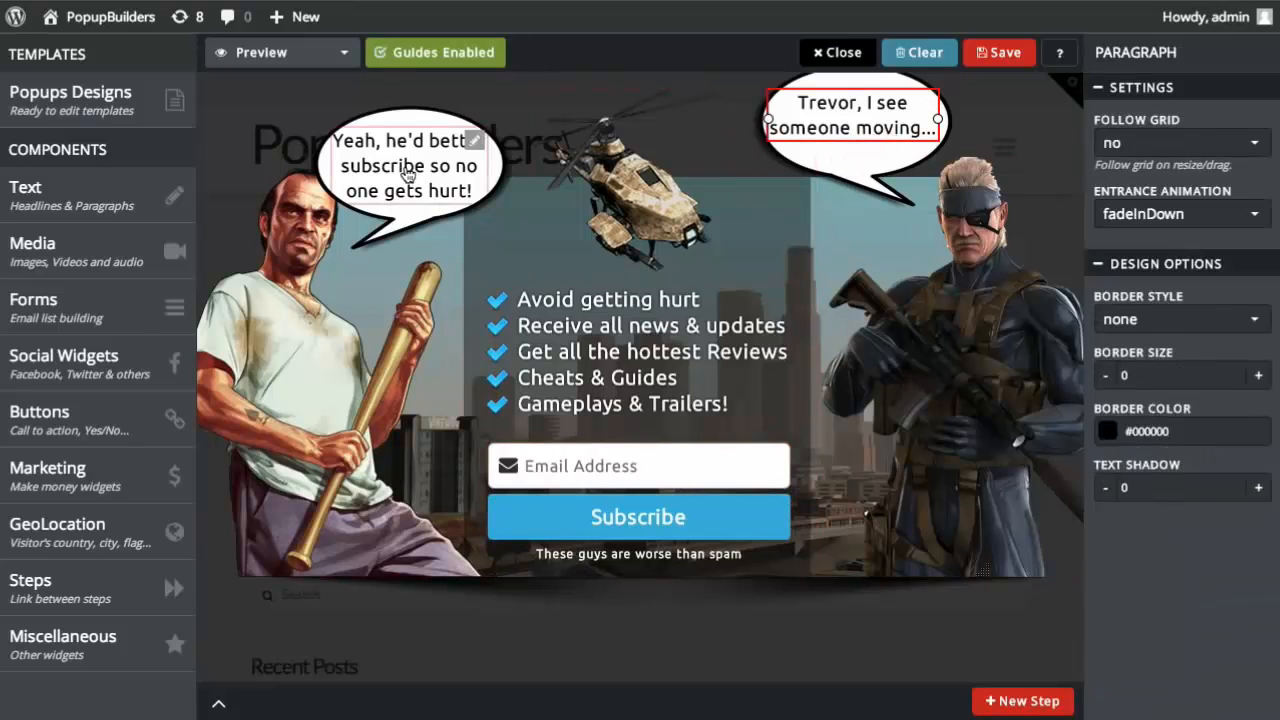
pyautogui.click(462, 145)
pyautogui.click(943, 654)
# Step: Load the Woody Video Social Optin popup design onto the canvas
pyautogui.click(70, 100)
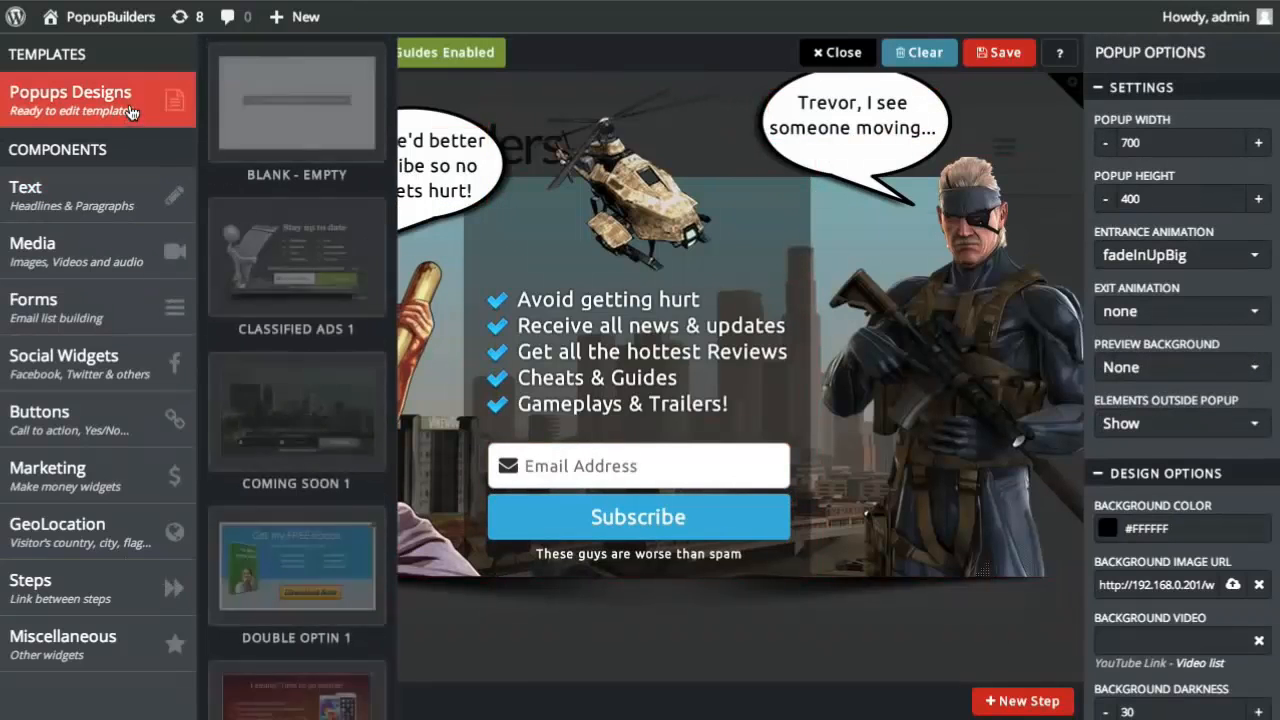
pyautogui.scroll(-10, 283, 298)
pyautogui.scroll(-10, 283, 298)
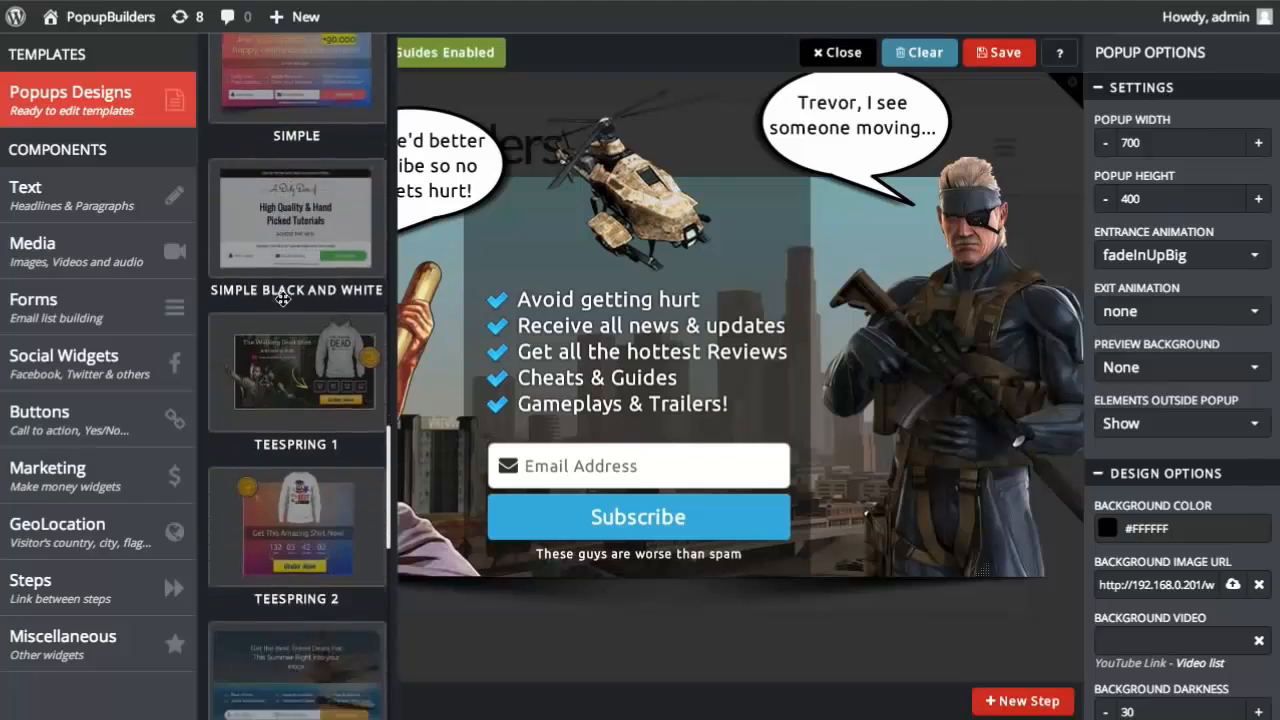
pyautogui.scroll(-5, 283, 298)
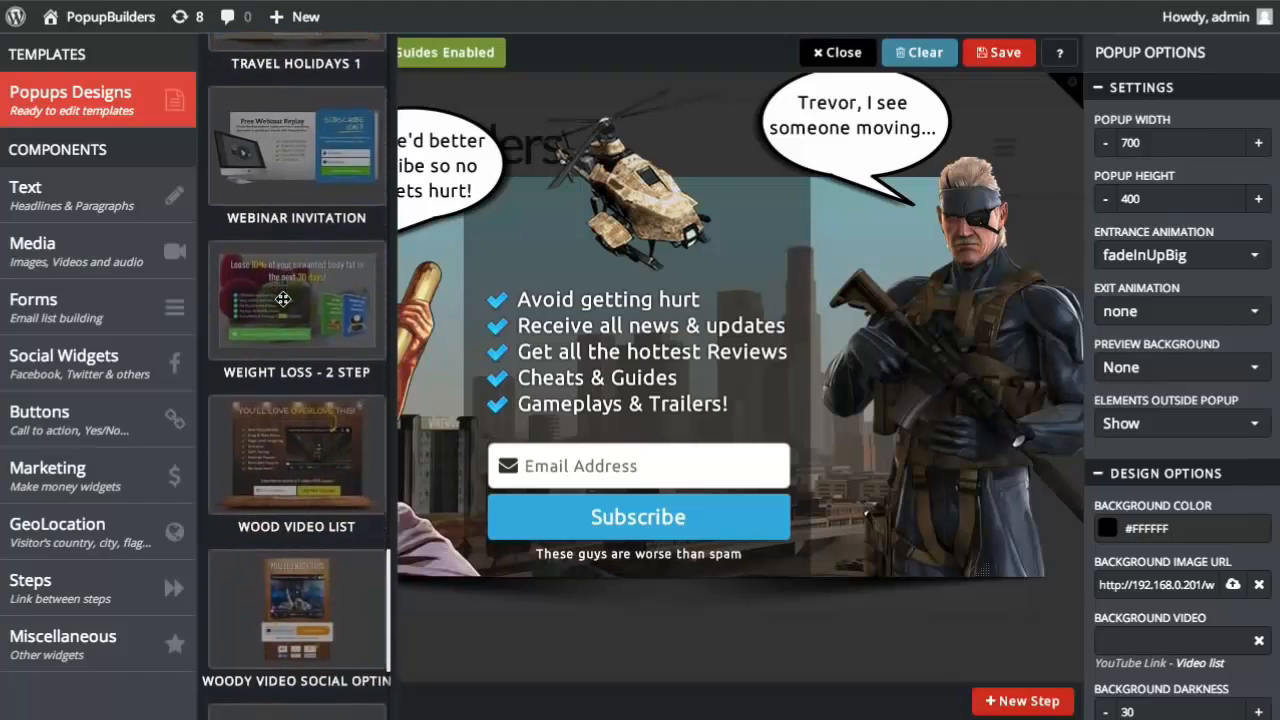
pyautogui.moveTo(264, 371); pyautogui.dragTo(540, 360)
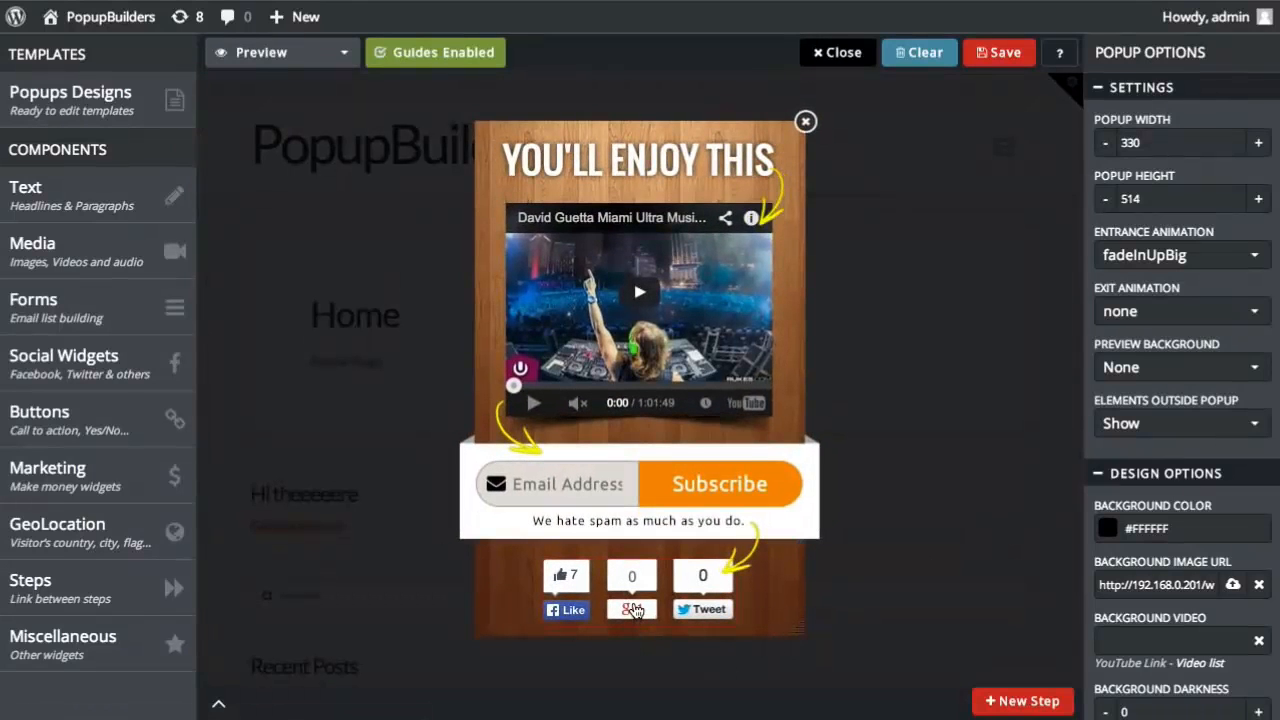
# Step: Replace the popup's video with the YouTube video "PopupBuilder - The Most Complete Popup System for WordPress" by copying its link into the video URL
pyautogui.click(634, 611)
pyautogui.click(757, 358)
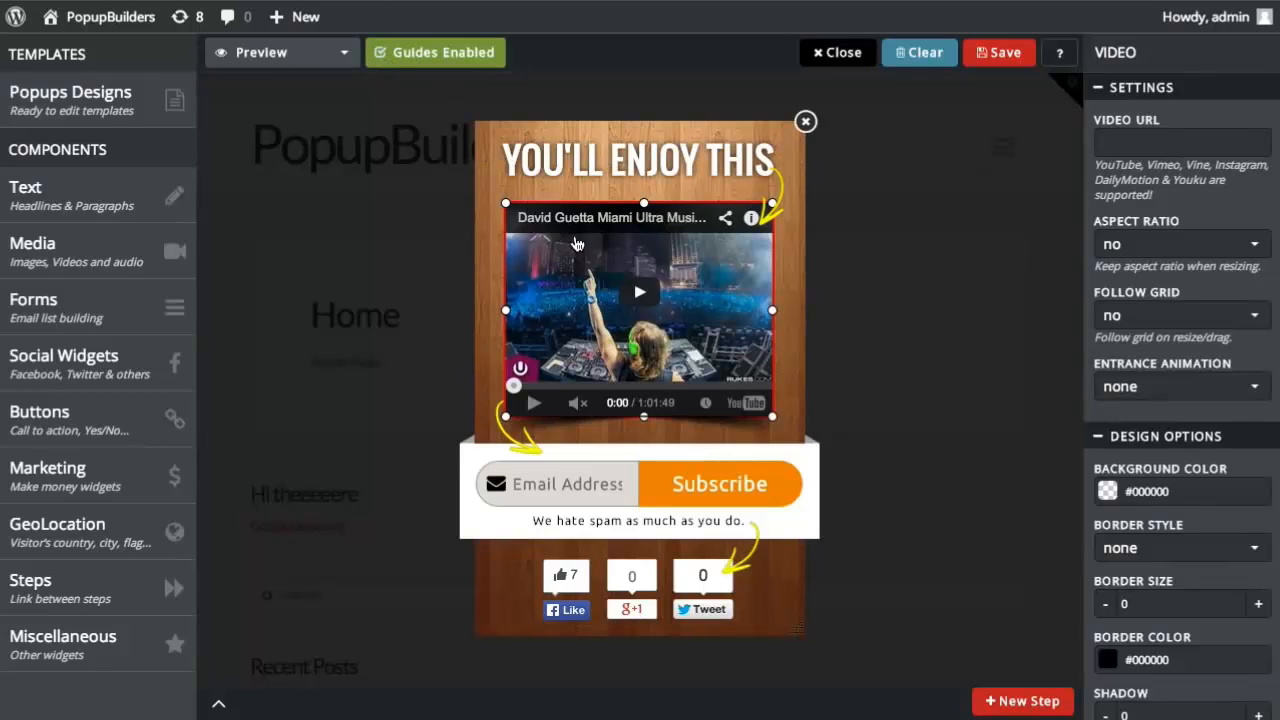
pyautogui.click(988, 317)
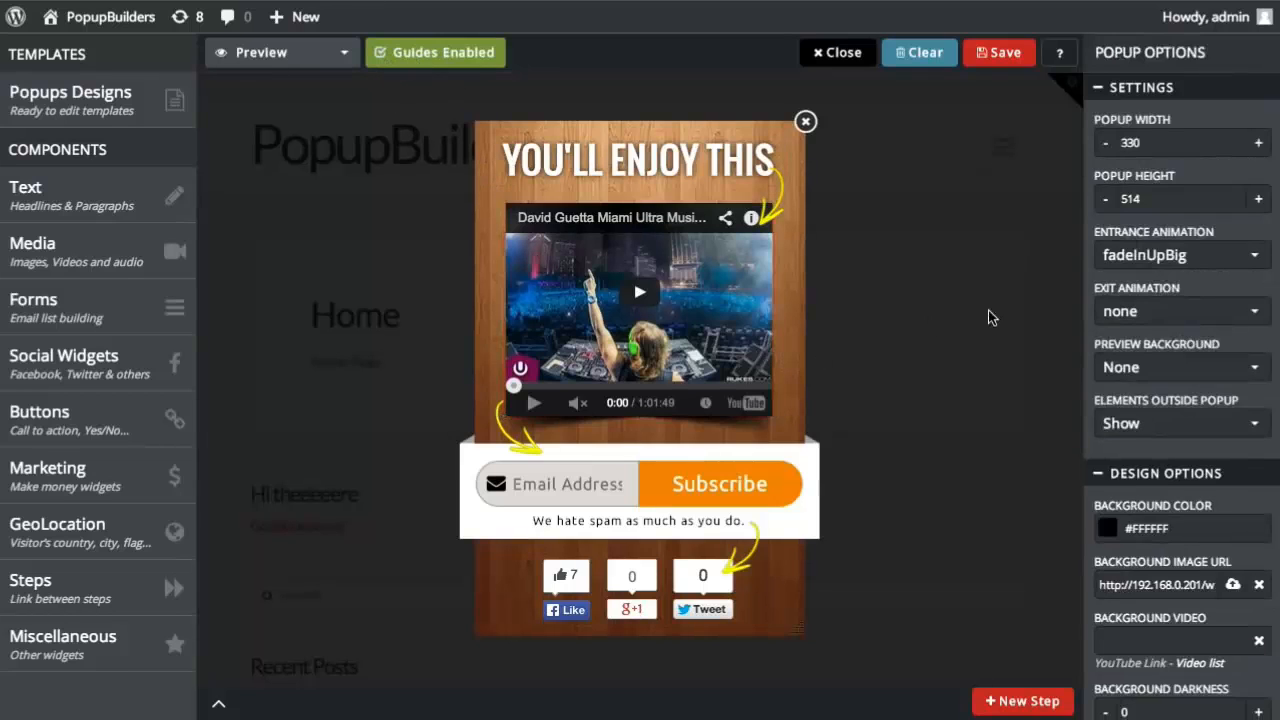
pyautogui.click(764, 307)
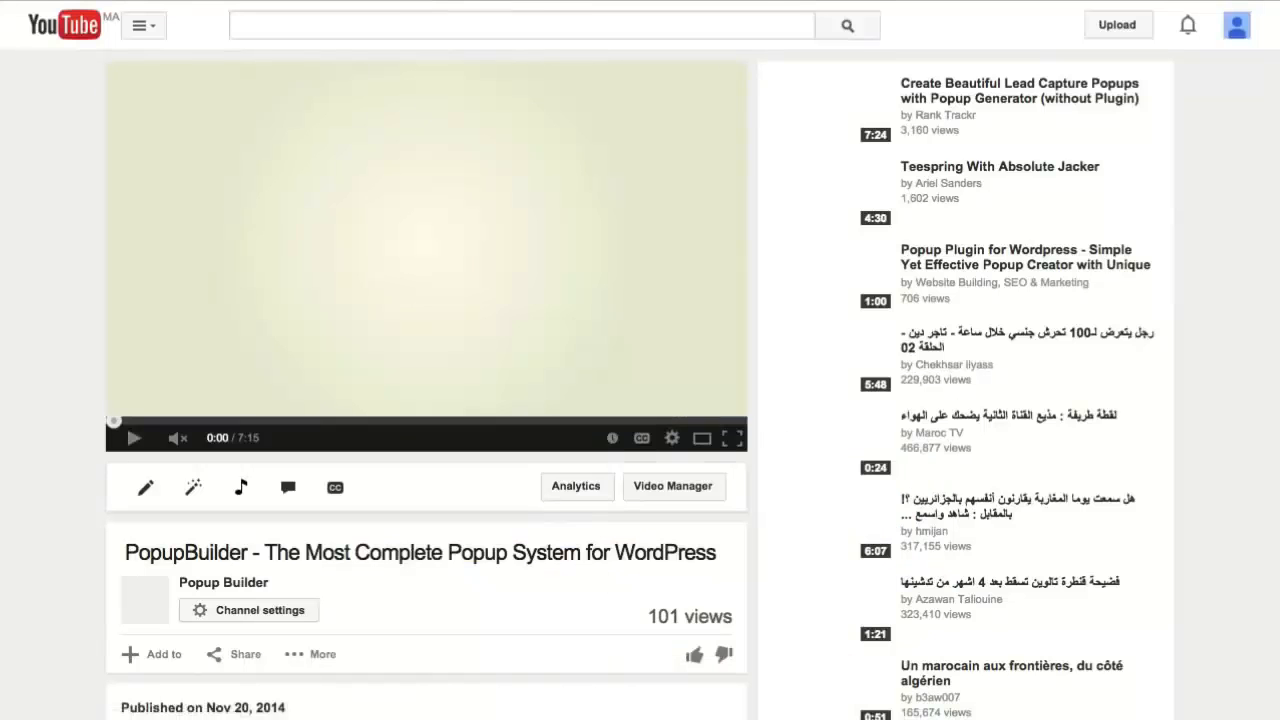
pyautogui.rightClick(422, 2)
pyautogui.click(457, 9)
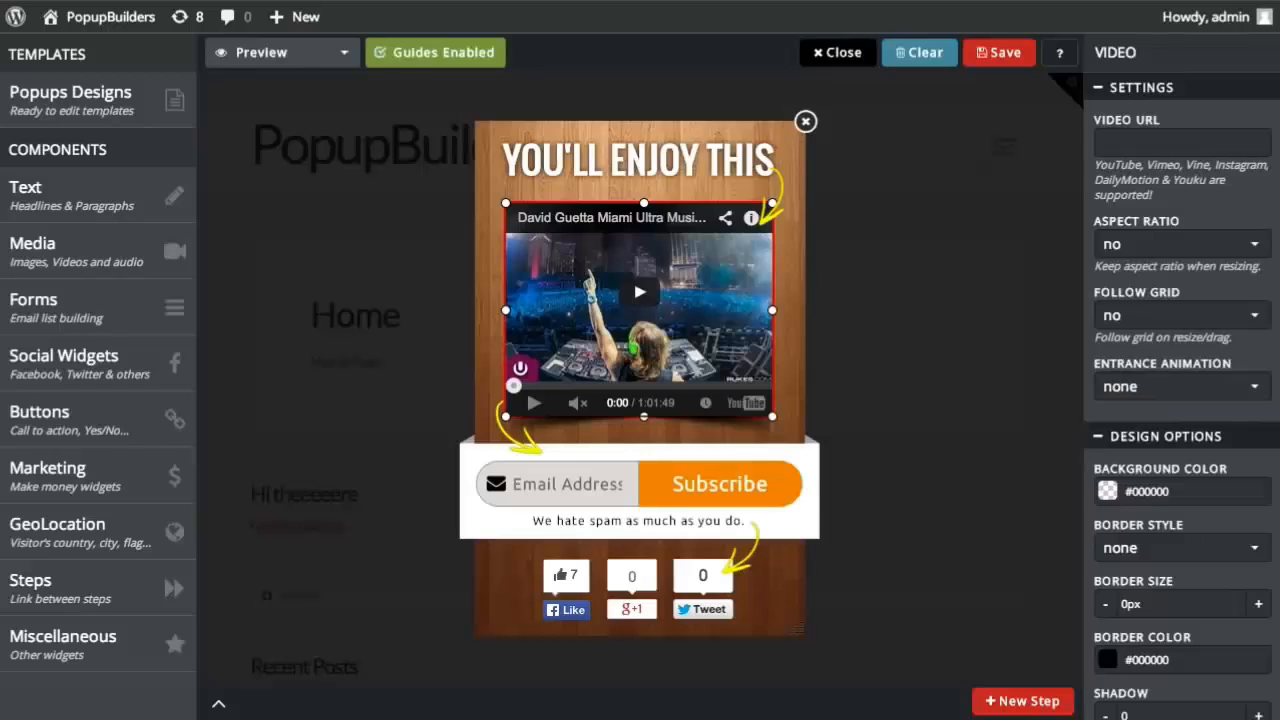
pyautogui.rightClick(1158, 148)
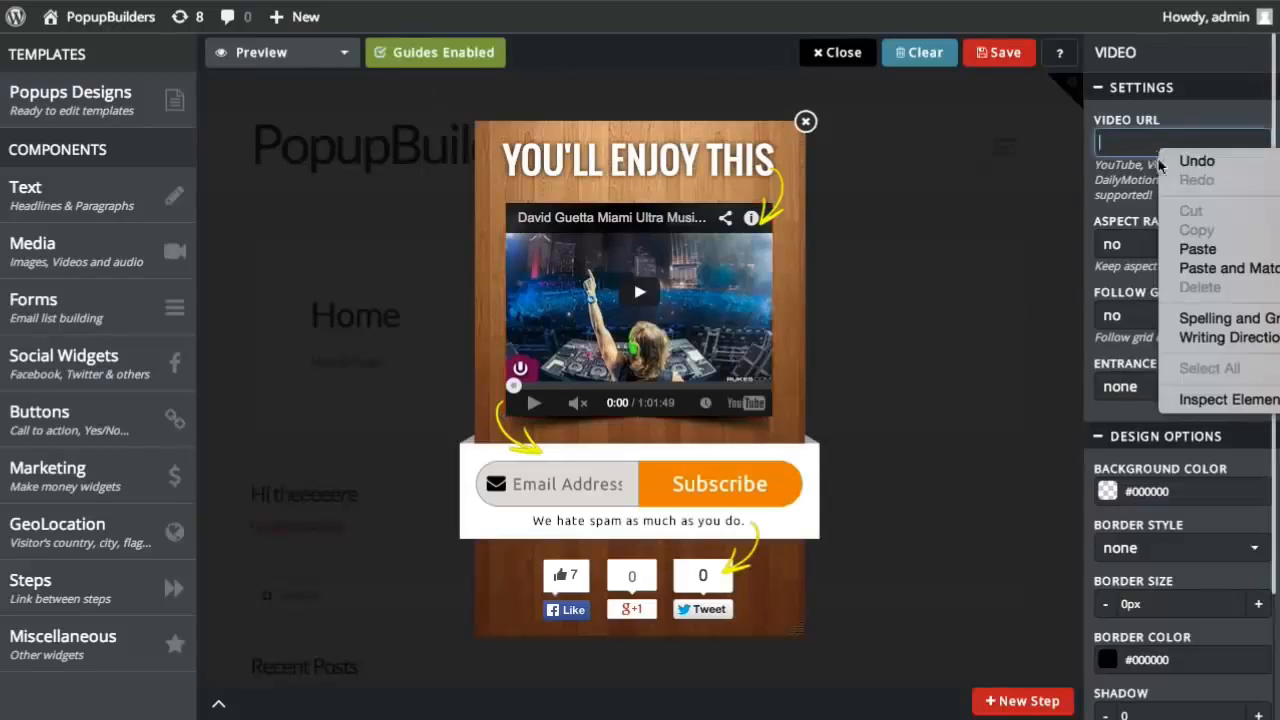
pyautogui.click(1192, 257)
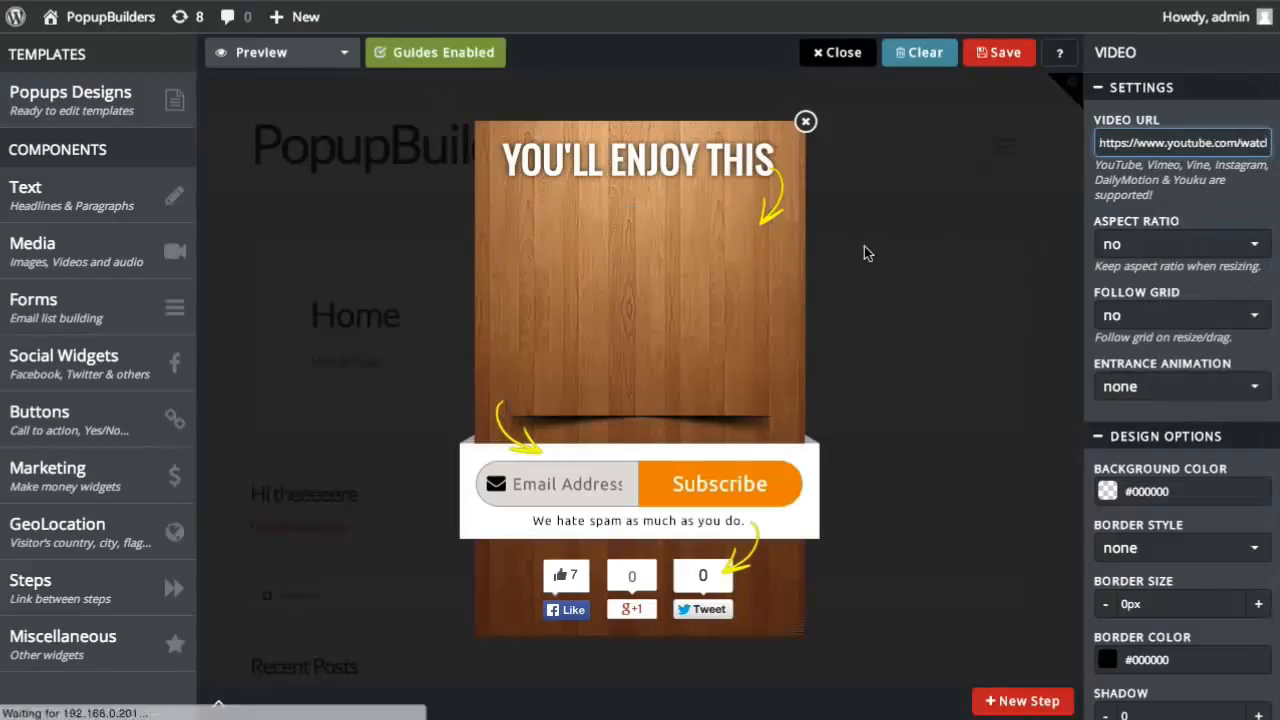
pyautogui.click(857, 279)
pyautogui.click(722, 333)
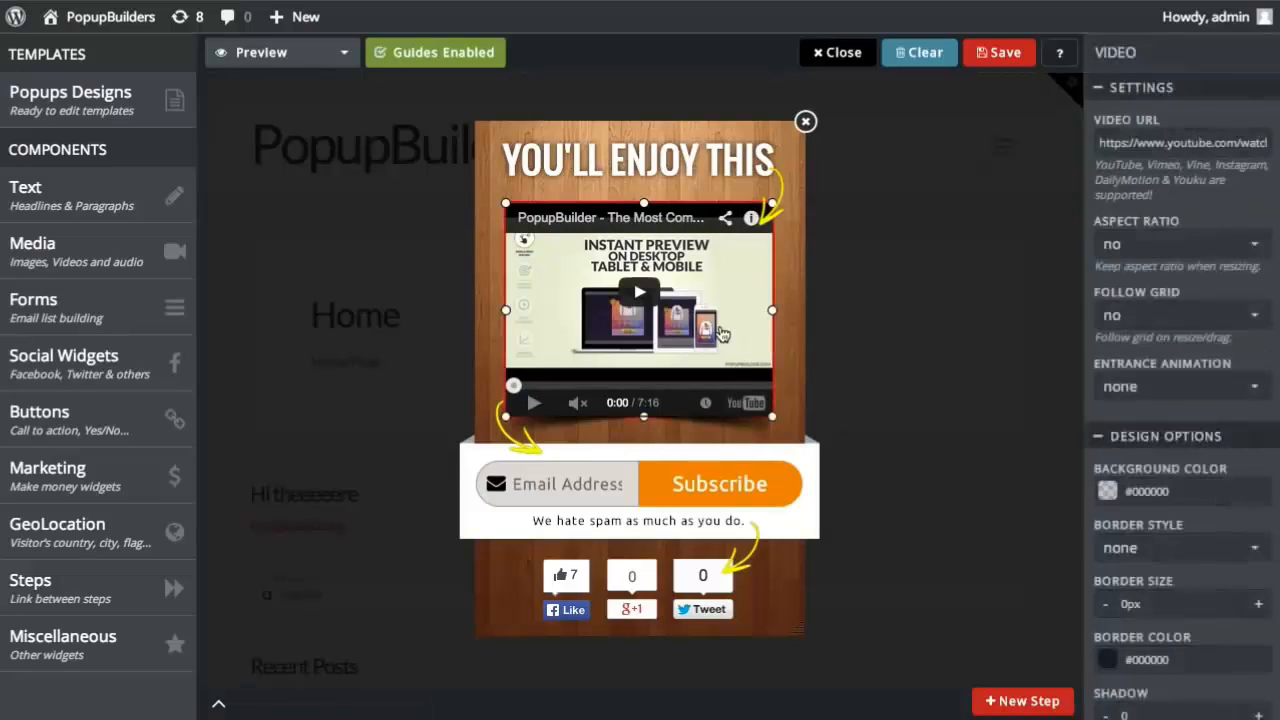
# Step: Preview the video popup in desktop and mobile views, and return from the mobile preview
pyautogui.click(320, 61)
pyautogui.click(312, 122)
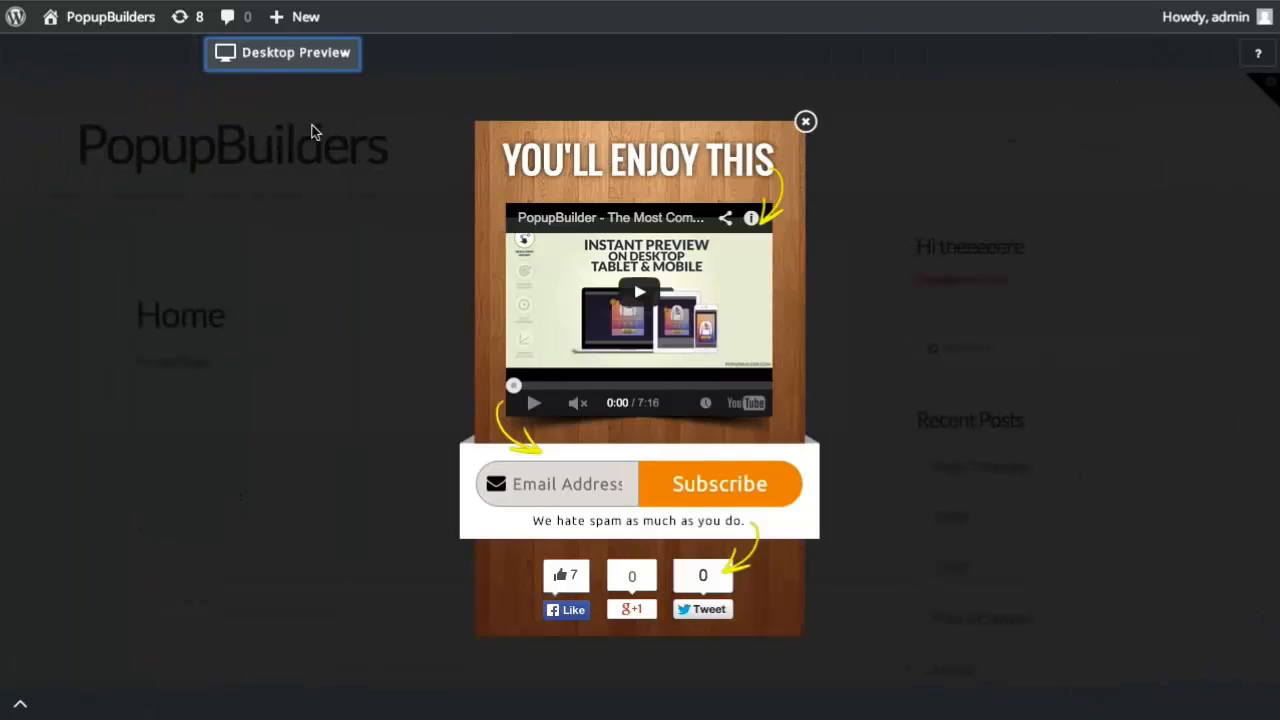
pyautogui.click(307, 68)
pyautogui.click(300, 182)
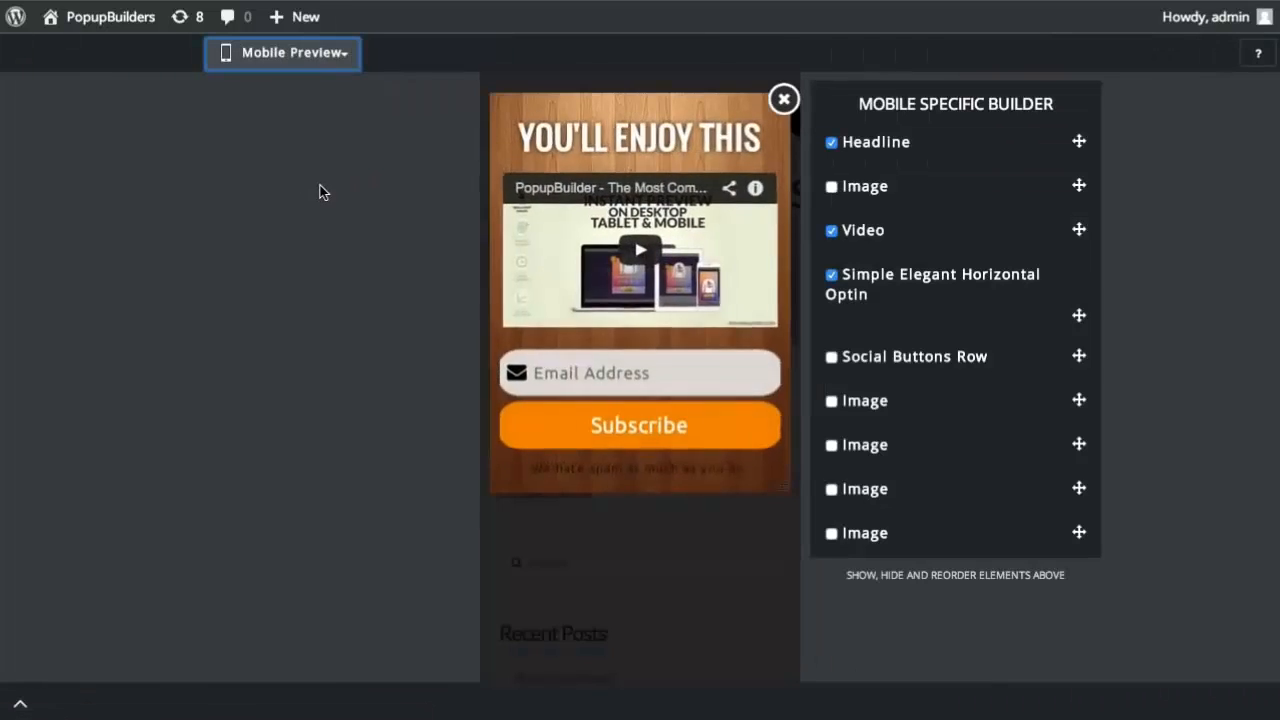
pyautogui.click(257, 58)
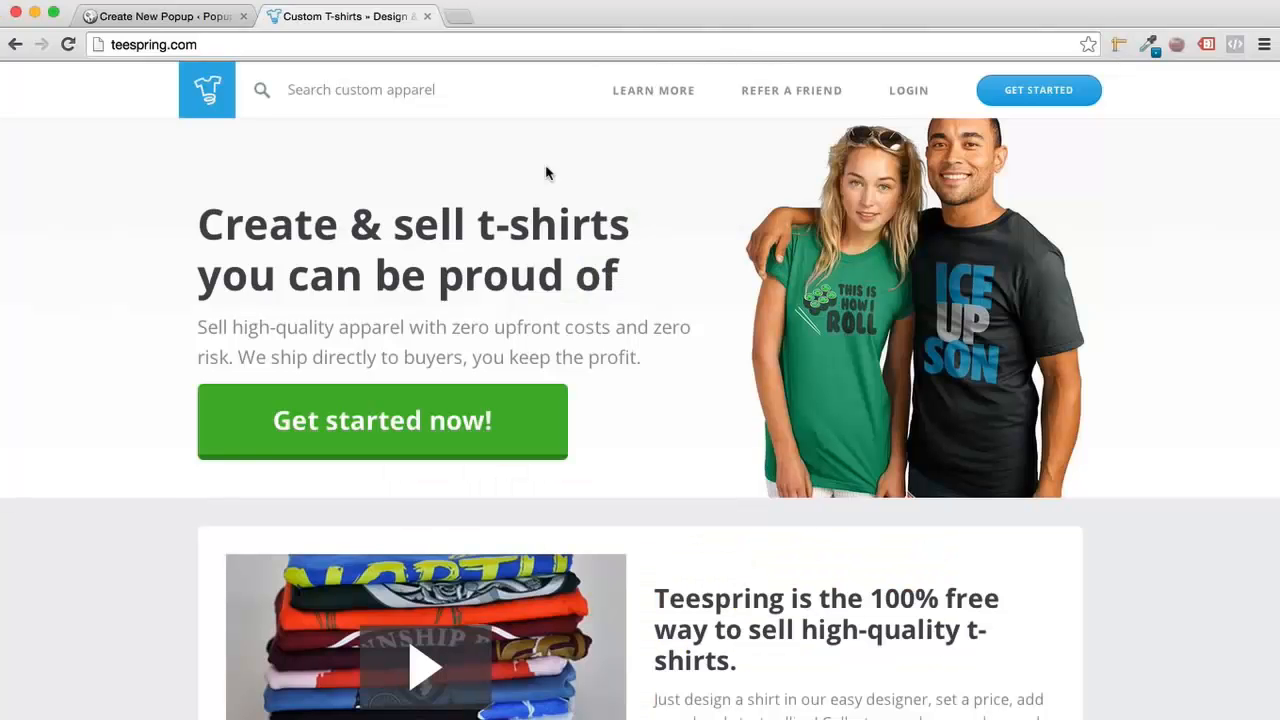
# Step: On teespring.com, browse the featured campaigns and open the Spirit Junkie Holiday Tops campaign
pyautogui.scroll(-6, 546, 174)
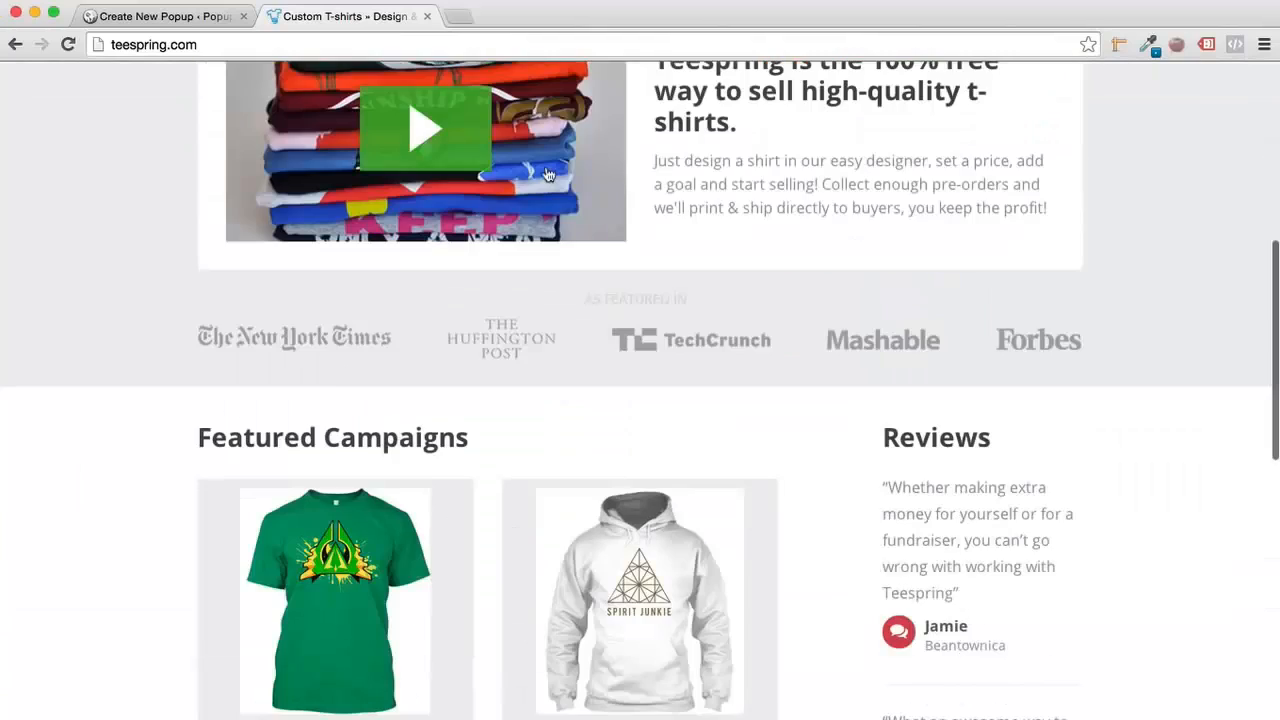
pyautogui.scroll(-4, 548, 175)
pyautogui.scroll(-1, 546, 173)
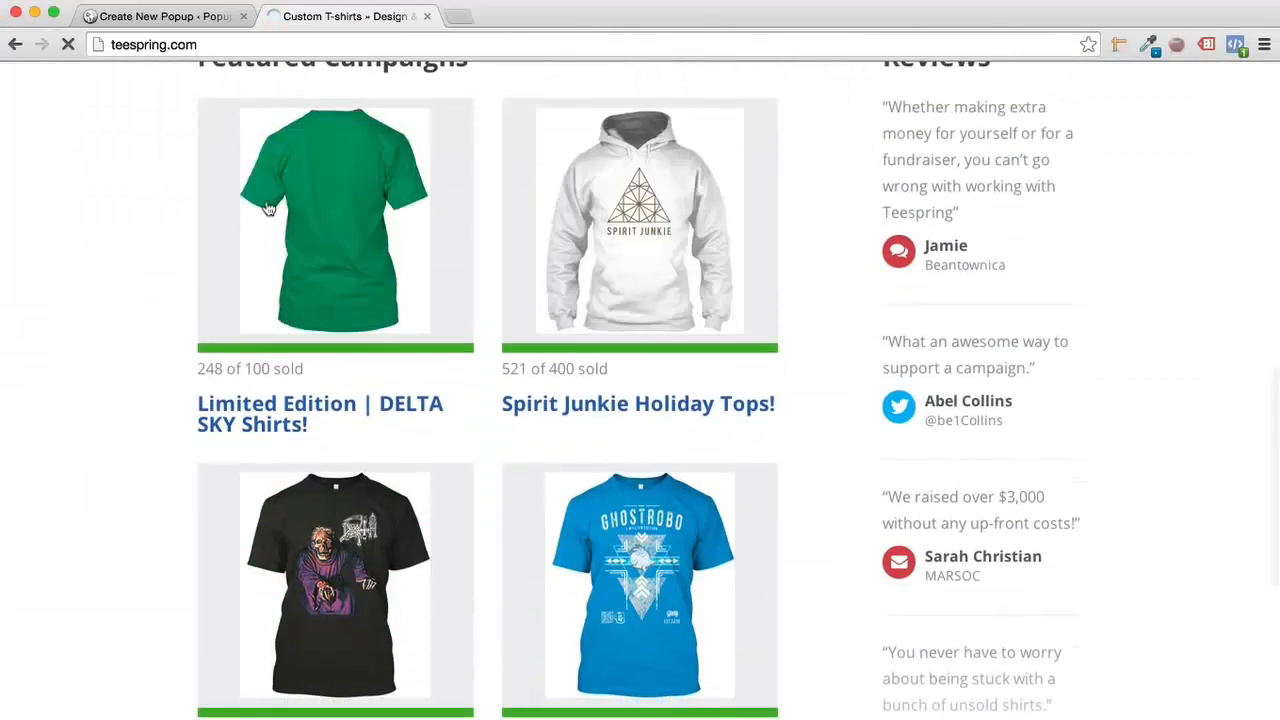
pyautogui.scroll(-2, 515, 521)
pyautogui.scroll(-3, 520, 512)
pyautogui.scroll(2, 630, 274)
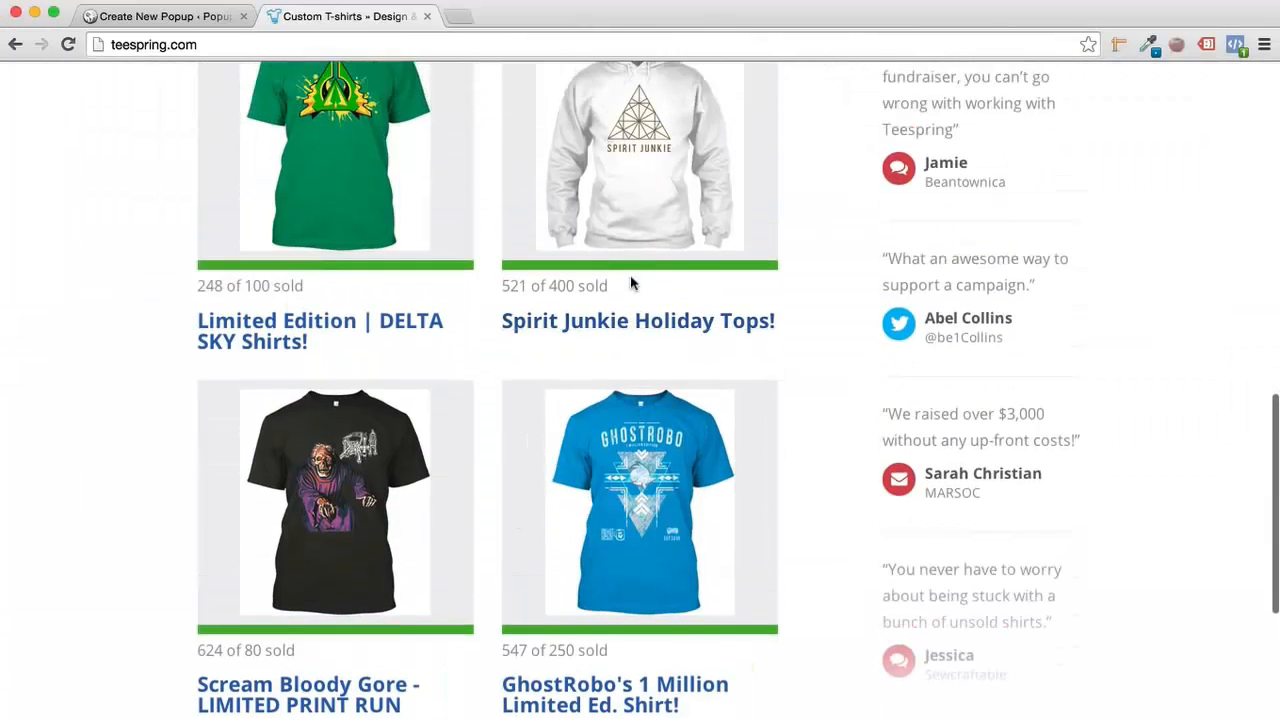
pyautogui.click(636, 221)
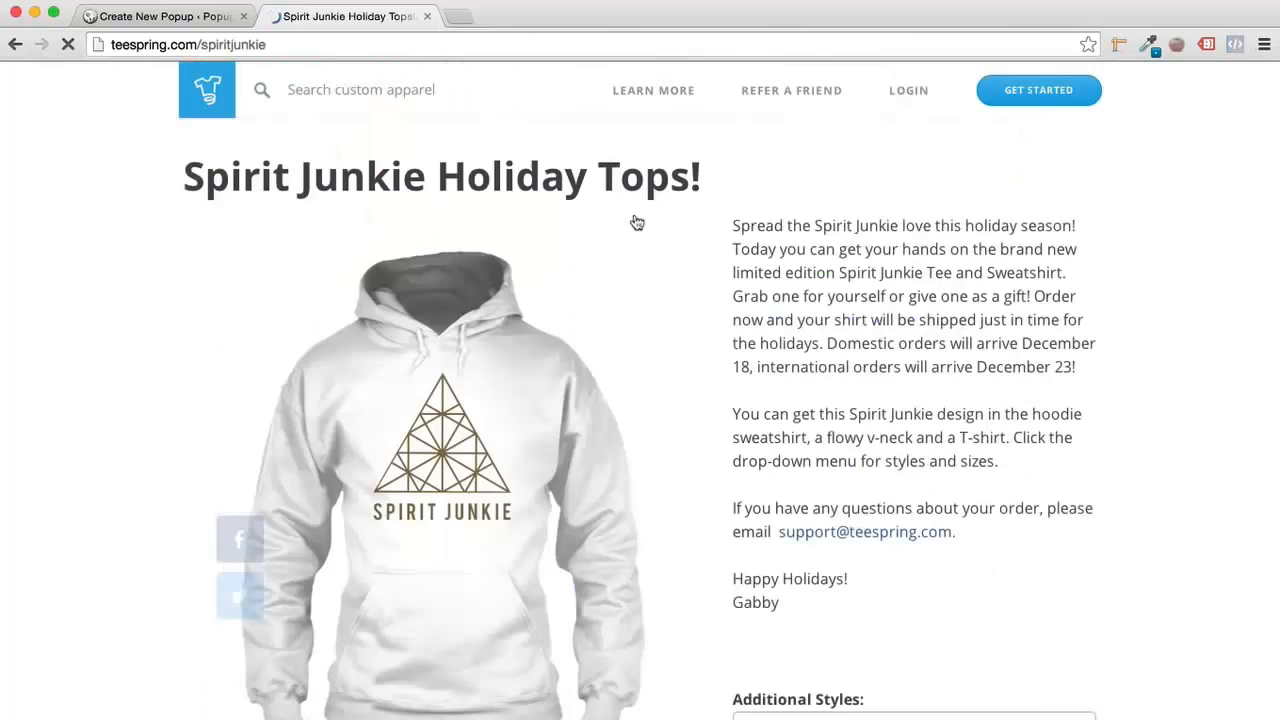
# Step: Examine the countdown at the end of the Spirit Junkie campaign page, and copy the page's URL
pyautogui.scroll(-10, 643, 279)
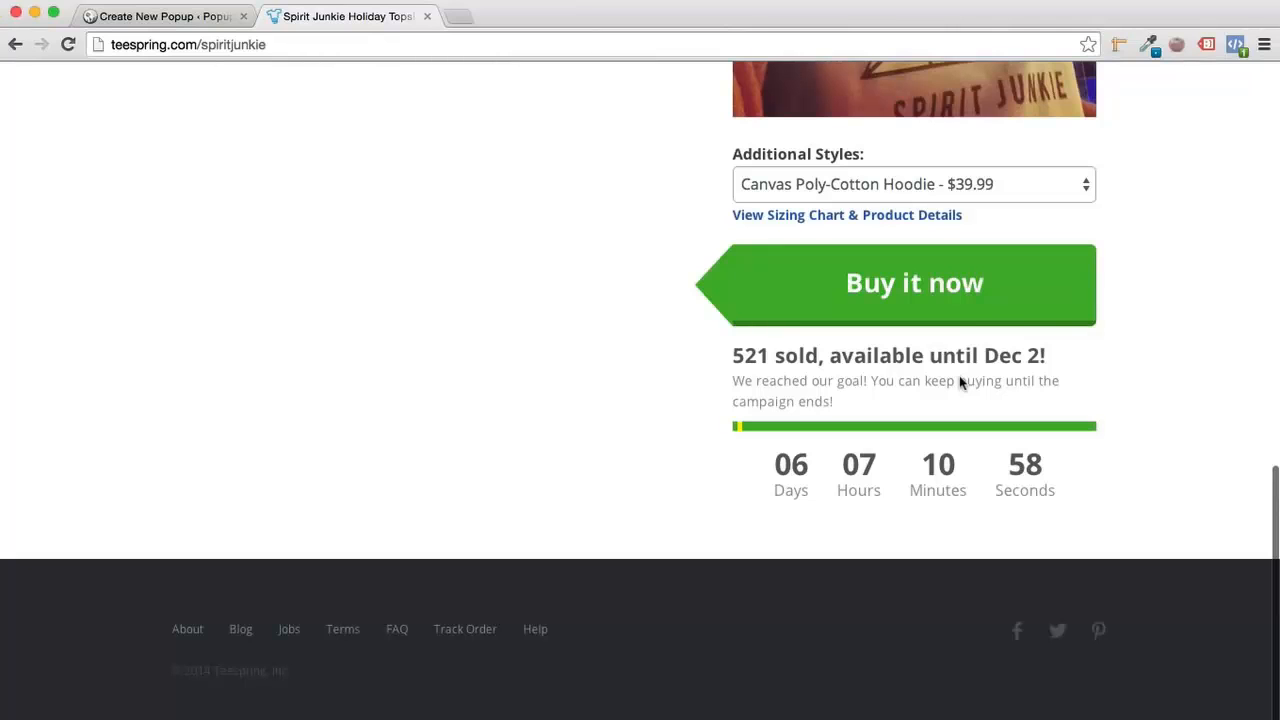
pyautogui.moveTo(845, 458); pyautogui.dragTo(935, 455)
pyautogui.scroll(5, 891, 410)
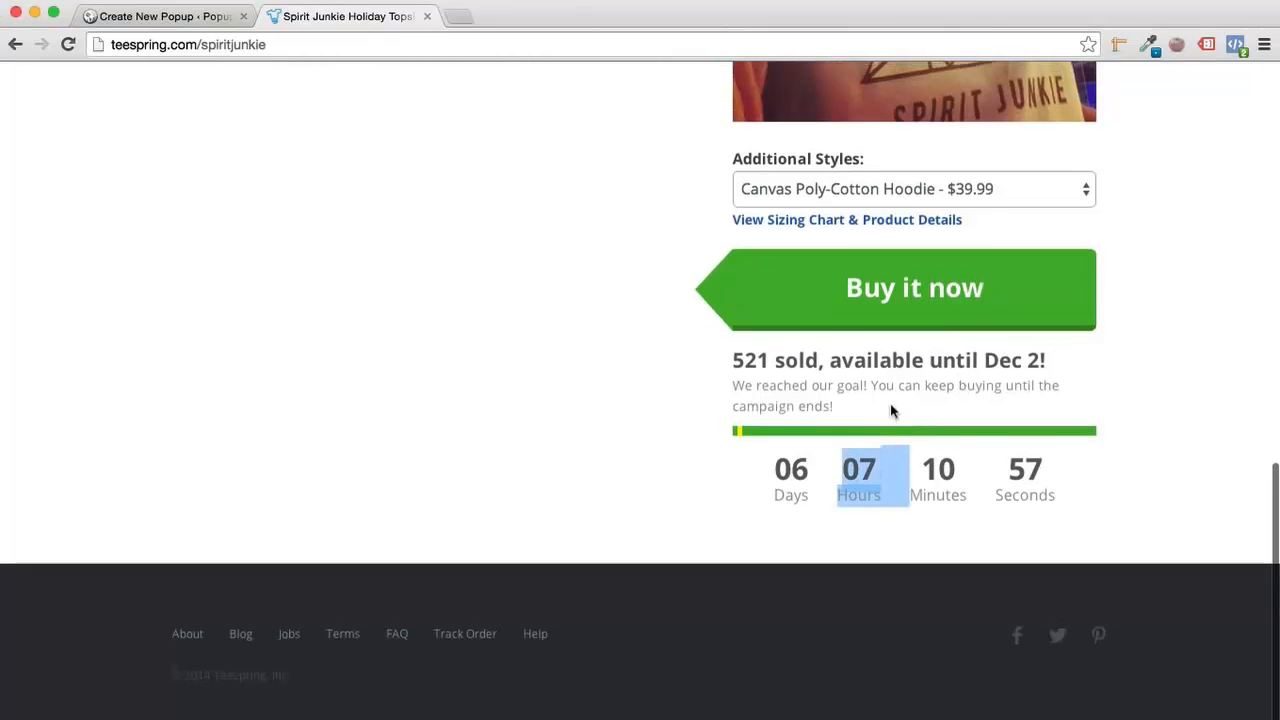
pyautogui.scroll(7, 588, 317)
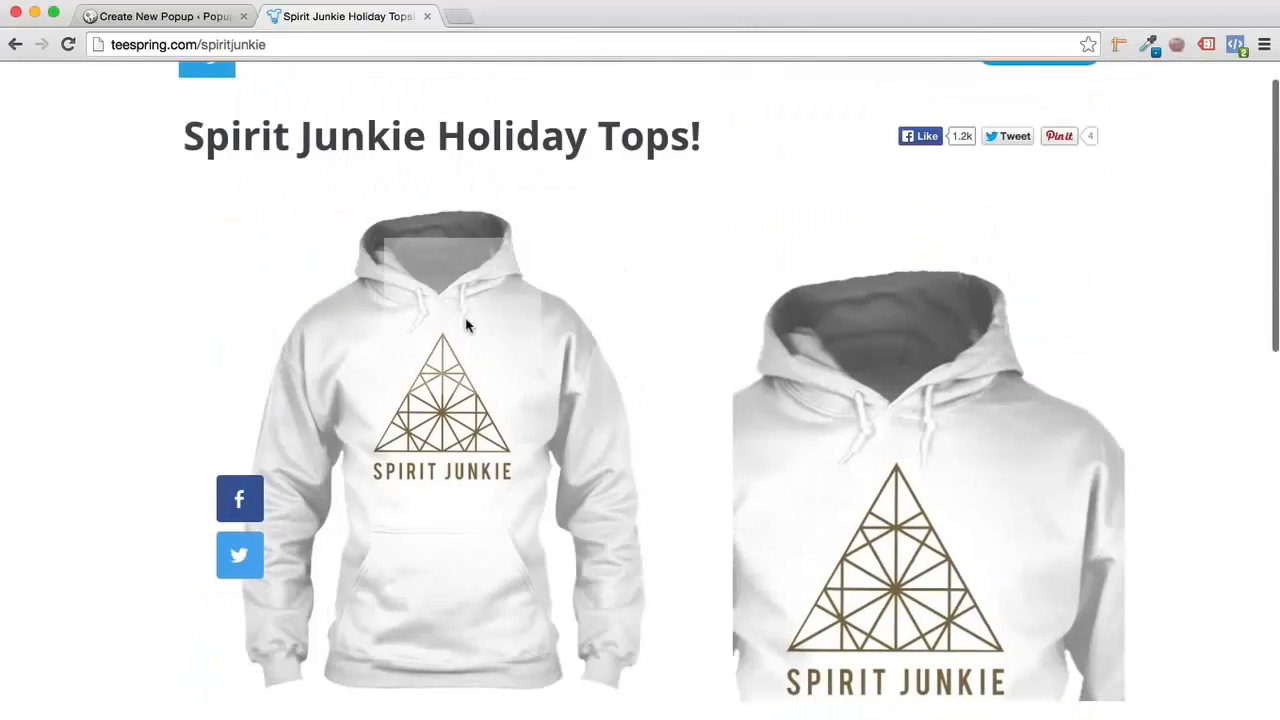
pyautogui.click(300, 45)
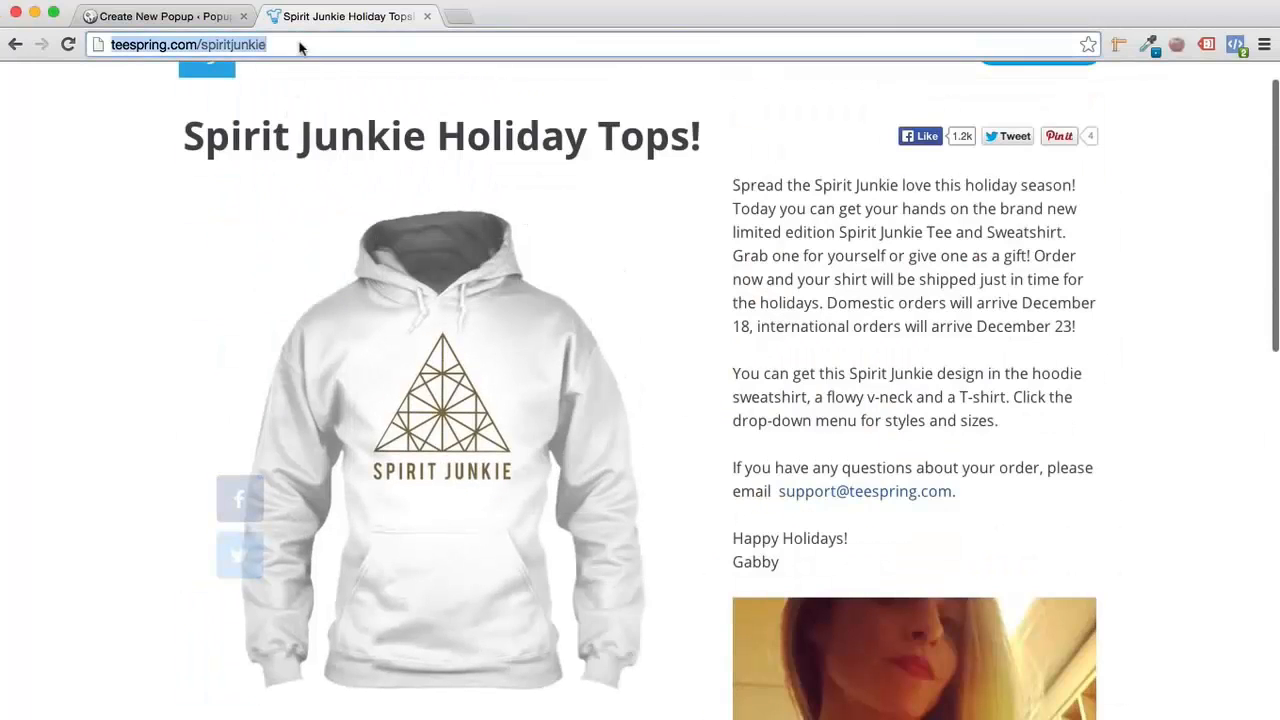
pyautogui.click(163, 18)
pyautogui.click(124, 655)
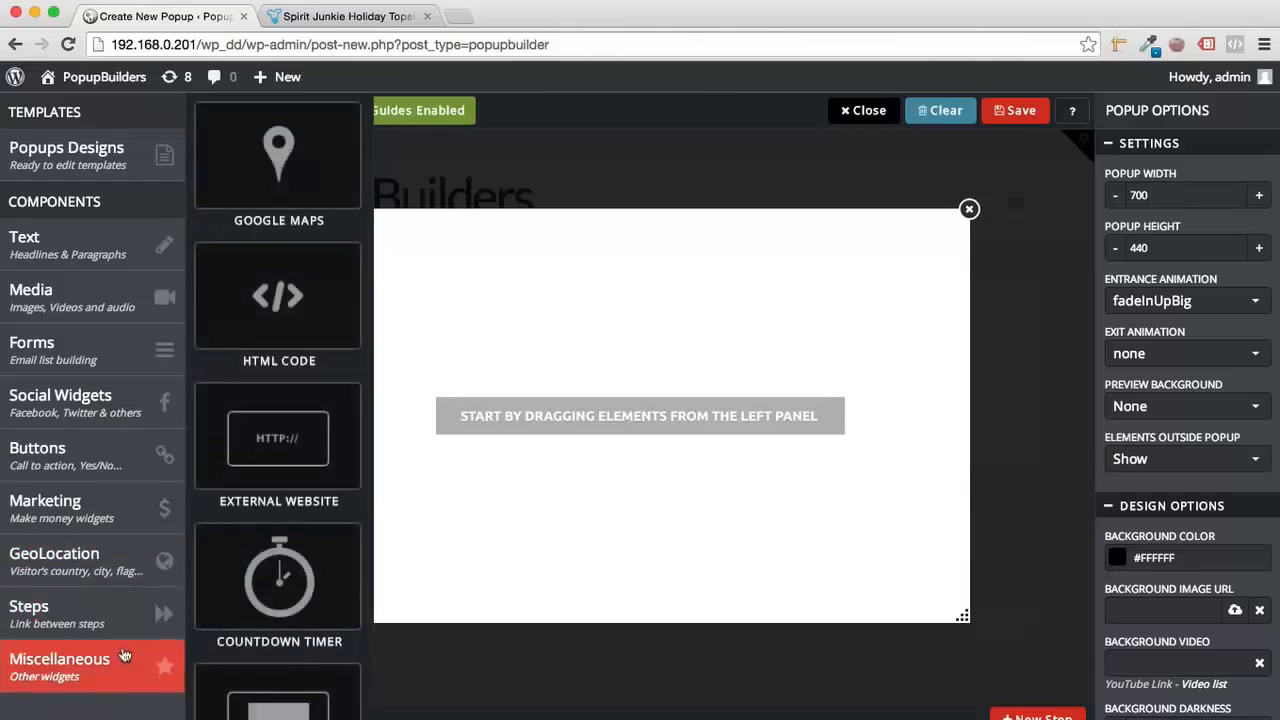
pyautogui.click(127, 500)
pyautogui.moveTo(278, 712); pyautogui.dragTo(571, 463)
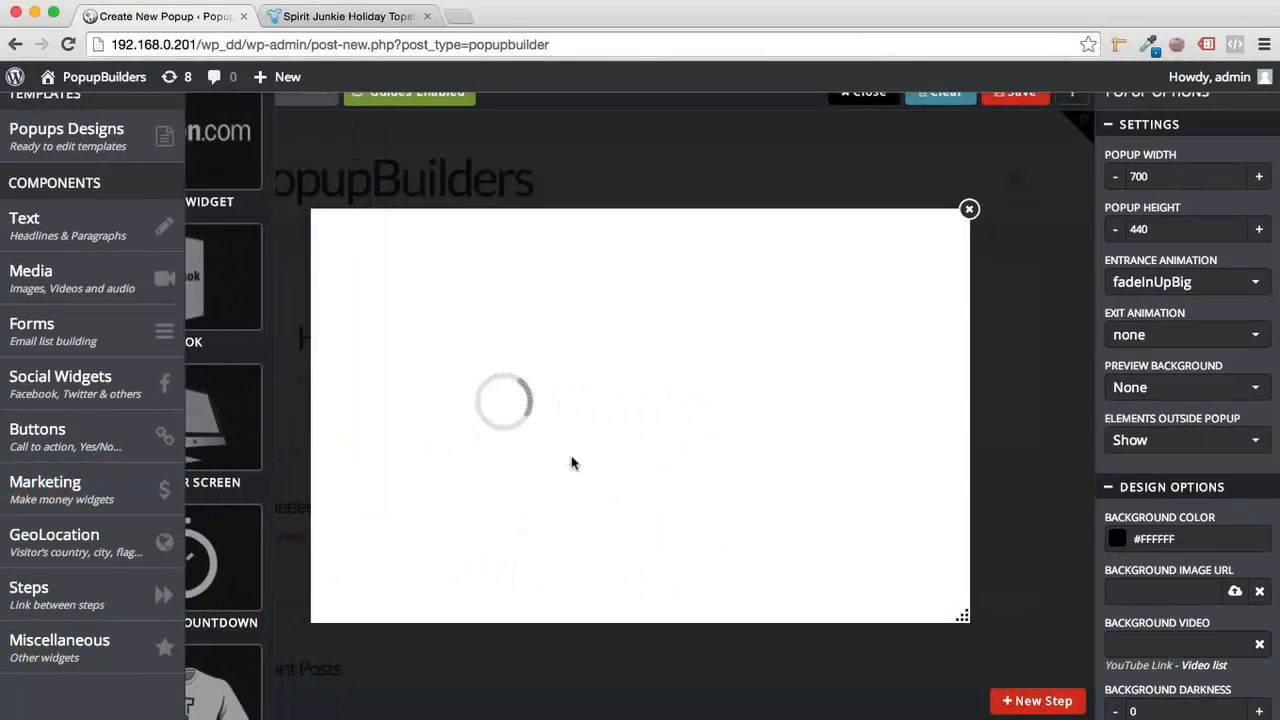
pyautogui.moveTo(439, 467); pyautogui.dragTo(381, 463)
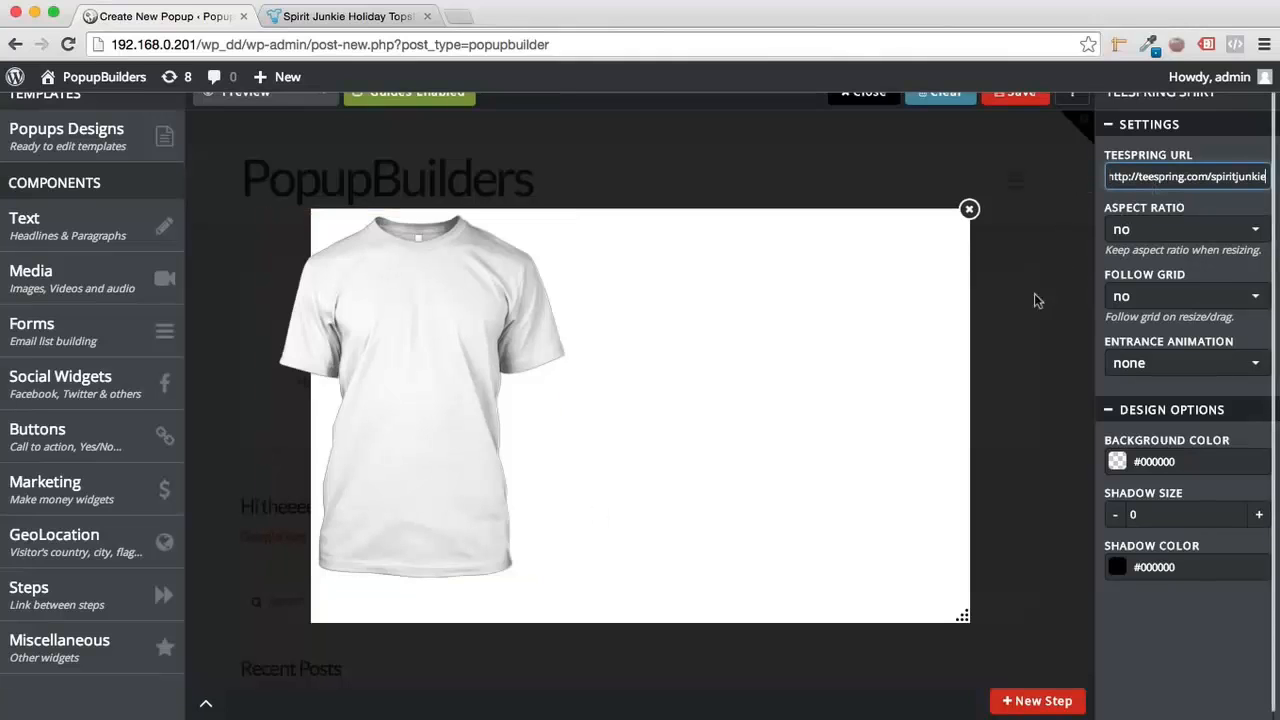
pyautogui.click(823, 343)
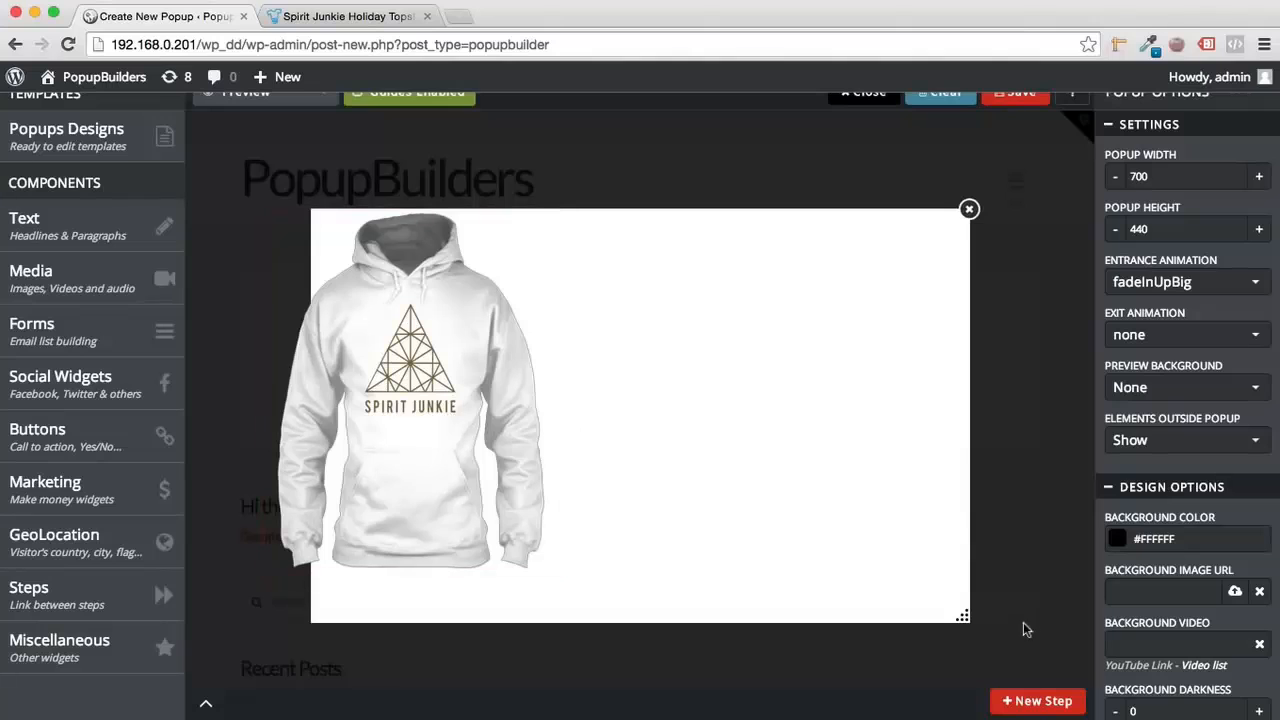
# Step: Shrink the popup around the hoodie to a width of 690 and a height of 380
pyautogui.moveTo(962, 614); pyautogui.dragTo(957, 492)
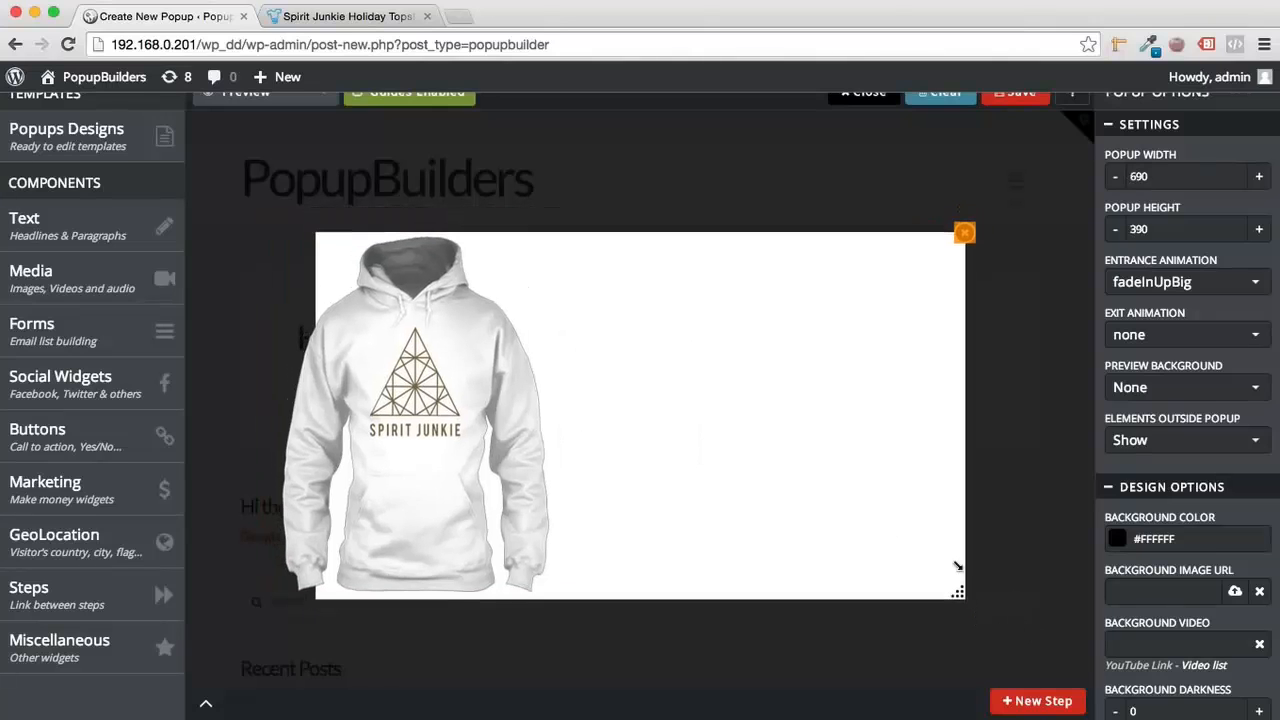
pyautogui.click(384, 470)
pyautogui.click(714, 466)
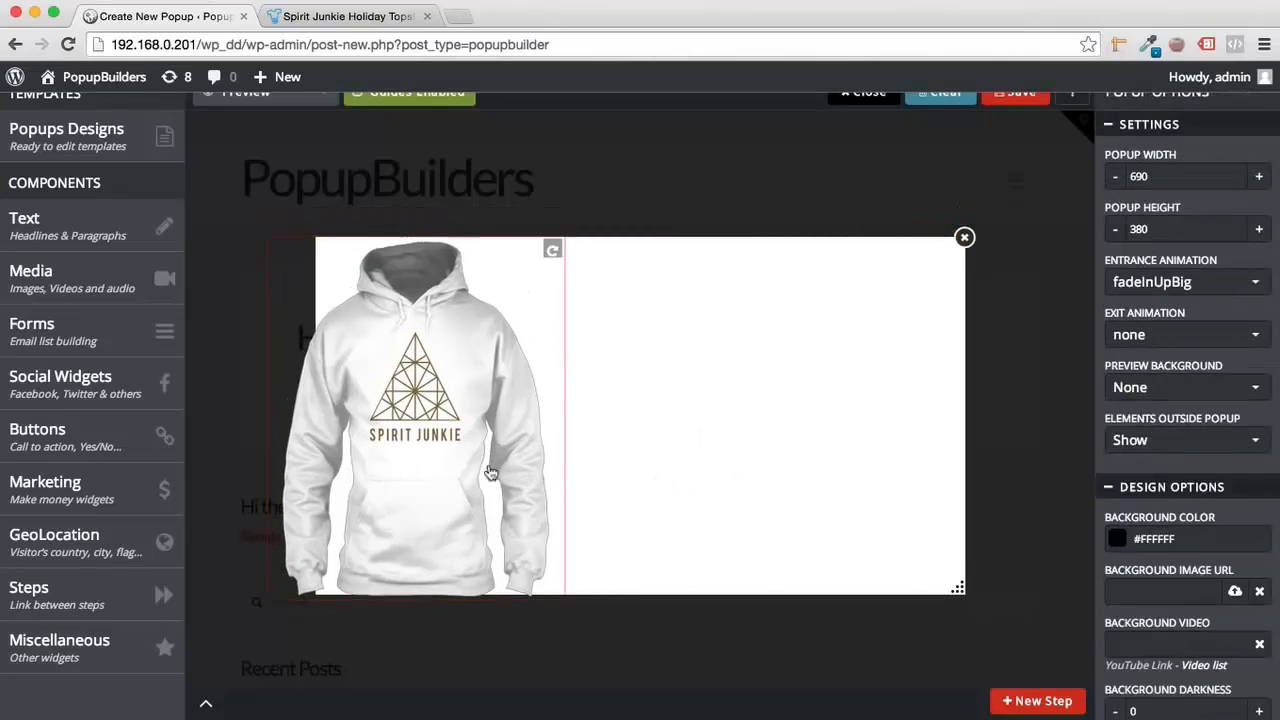
# Step: Move and slightly enlarge the hoodie so it overhangs the popup's top and left edges, and reduce the popup to 680 by 370
pyautogui.moveTo(475, 472); pyautogui.dragTo(457, 447)
pyautogui.click(535, 561)
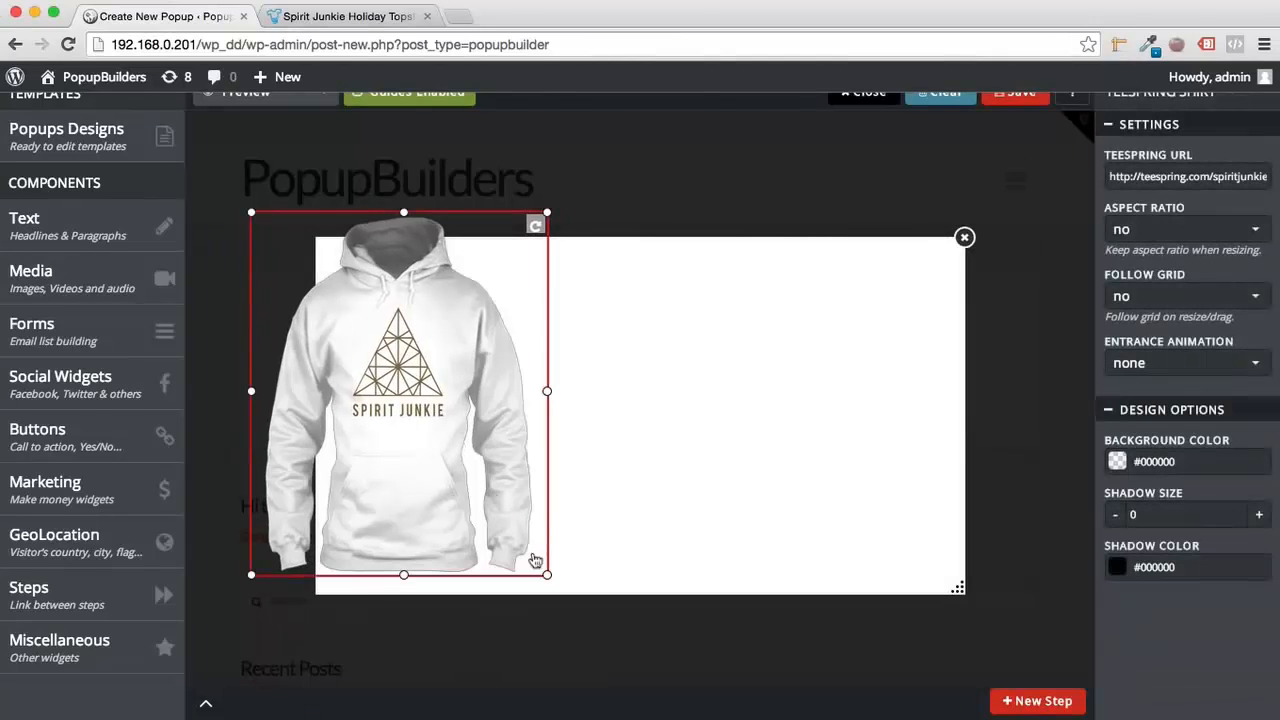
pyautogui.moveTo(547, 577); pyautogui.dragTo(495, 557)
pyautogui.click(614, 611)
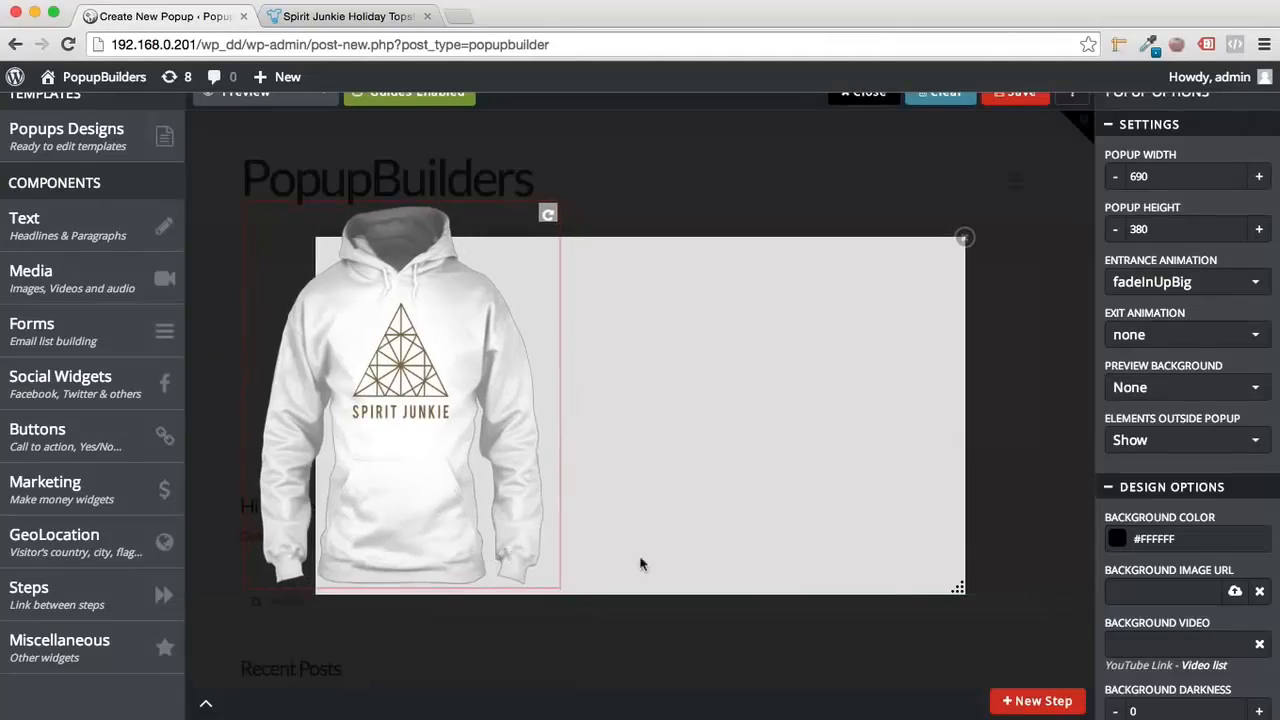
pyautogui.moveTo(957, 588); pyautogui.dragTo(948, 580)
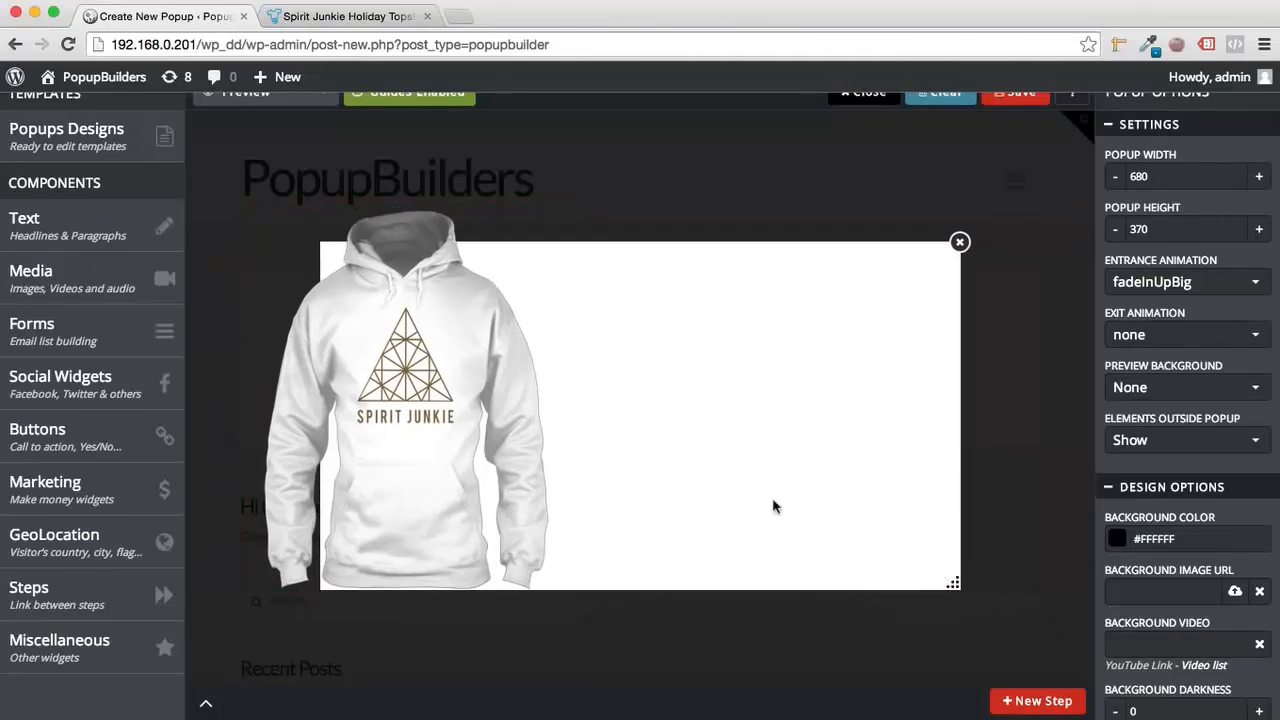
pyautogui.moveTo(113, 393)
pyautogui.moveTo(165, 497)
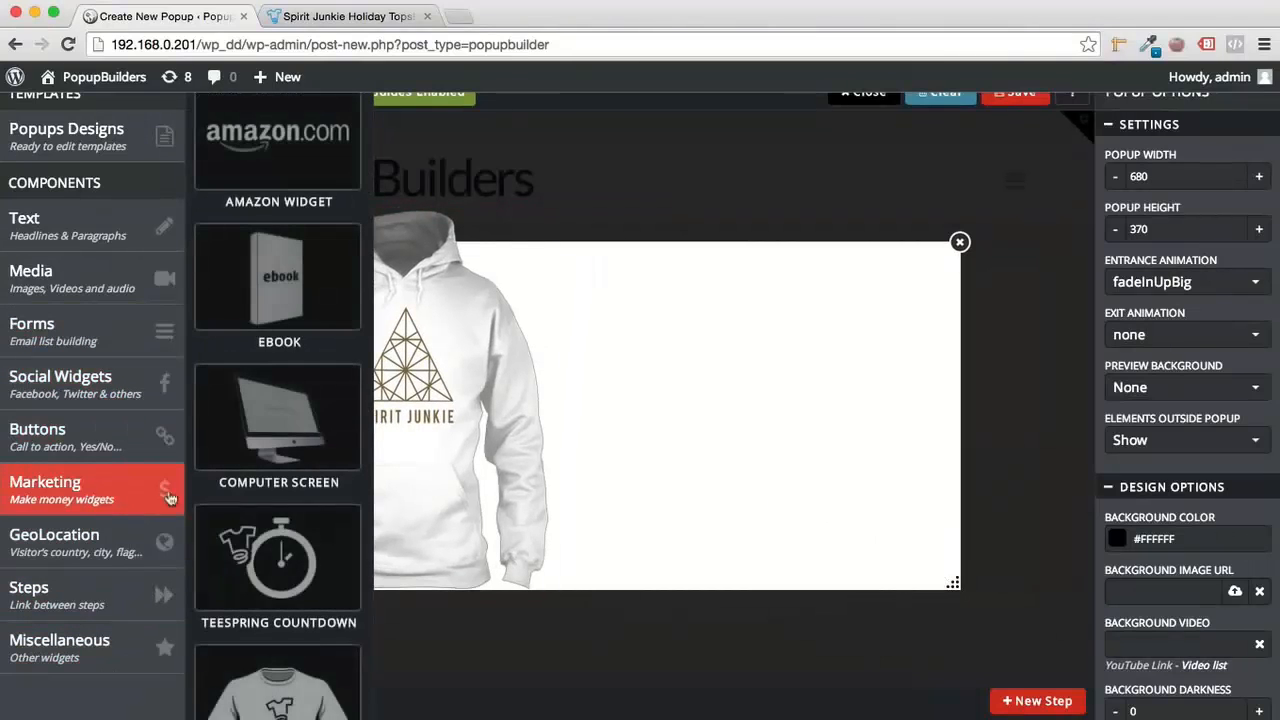
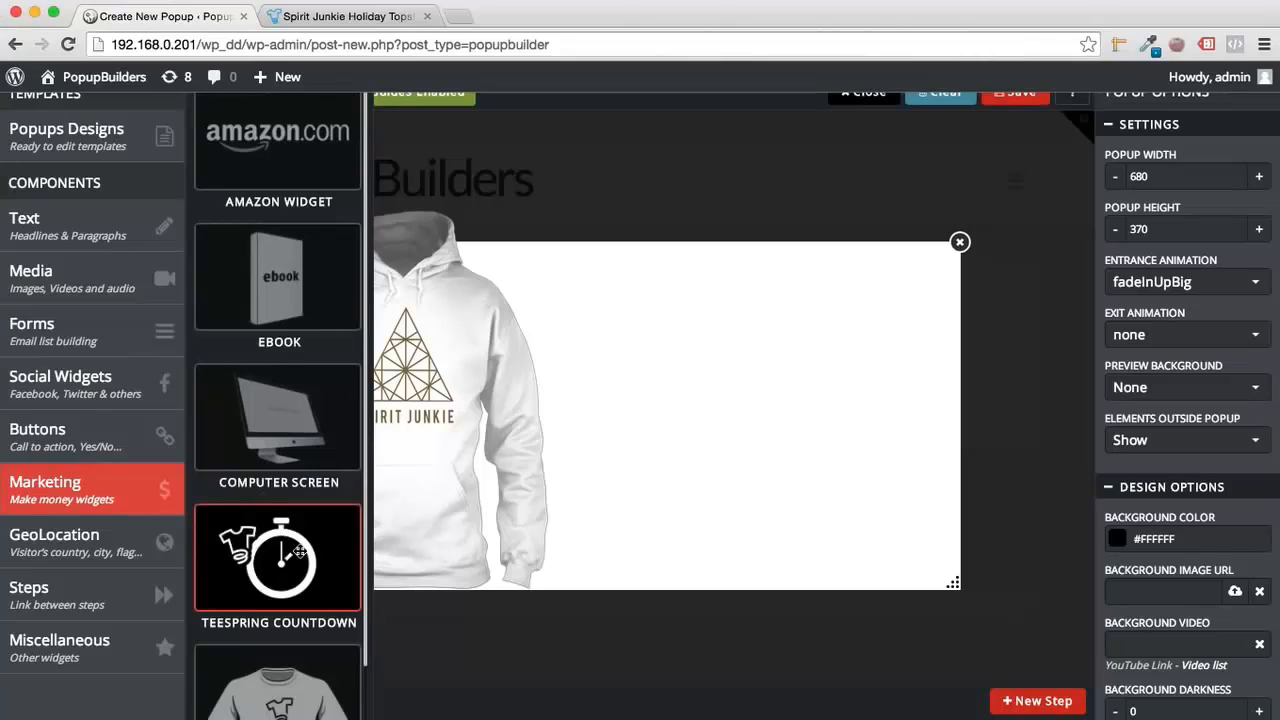
pyautogui.moveTo(299, 551); pyautogui.dragTo(600, 462)
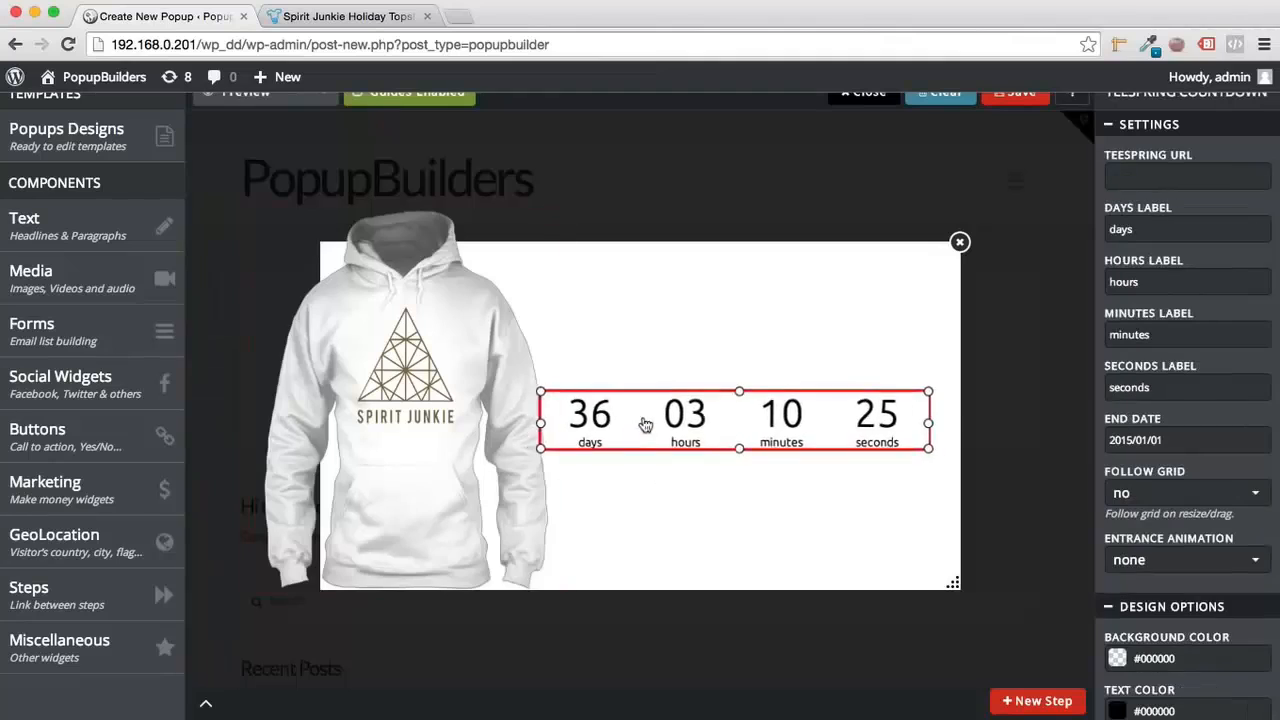
pyautogui.moveTo(679, 462); pyautogui.dragTo(659, 465)
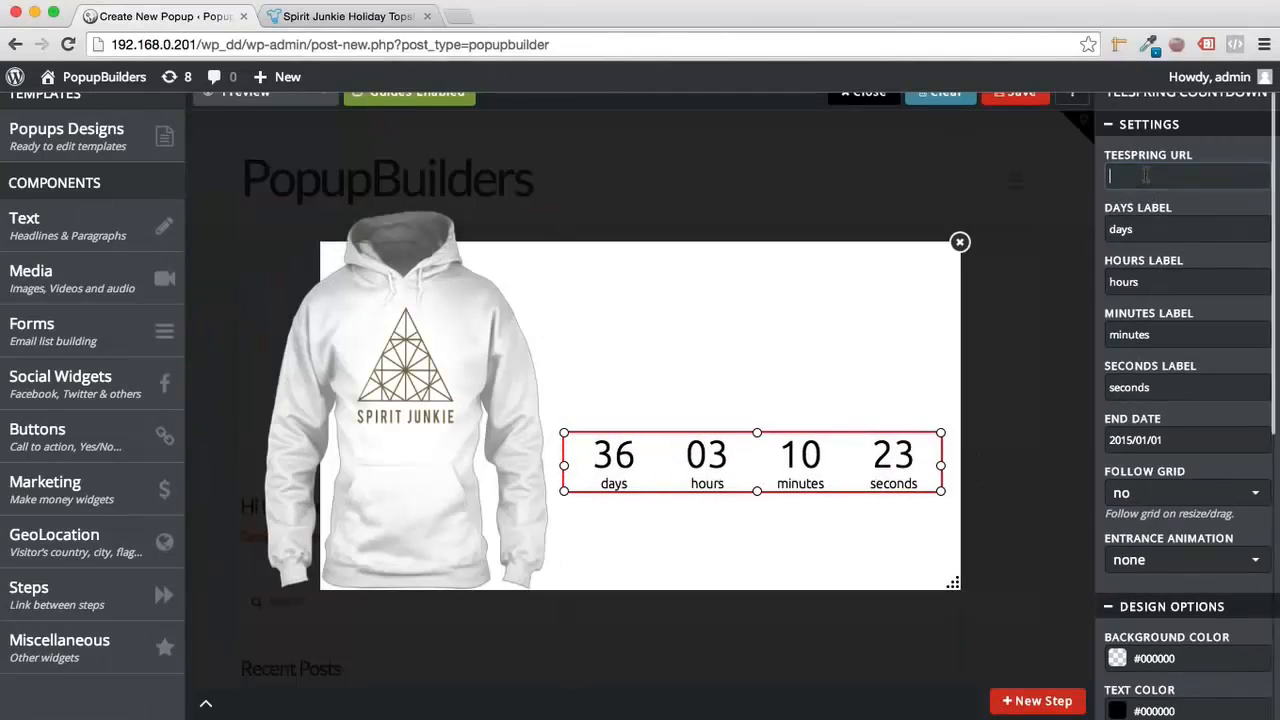
pyautogui.hotkey('ctrl', 'v')
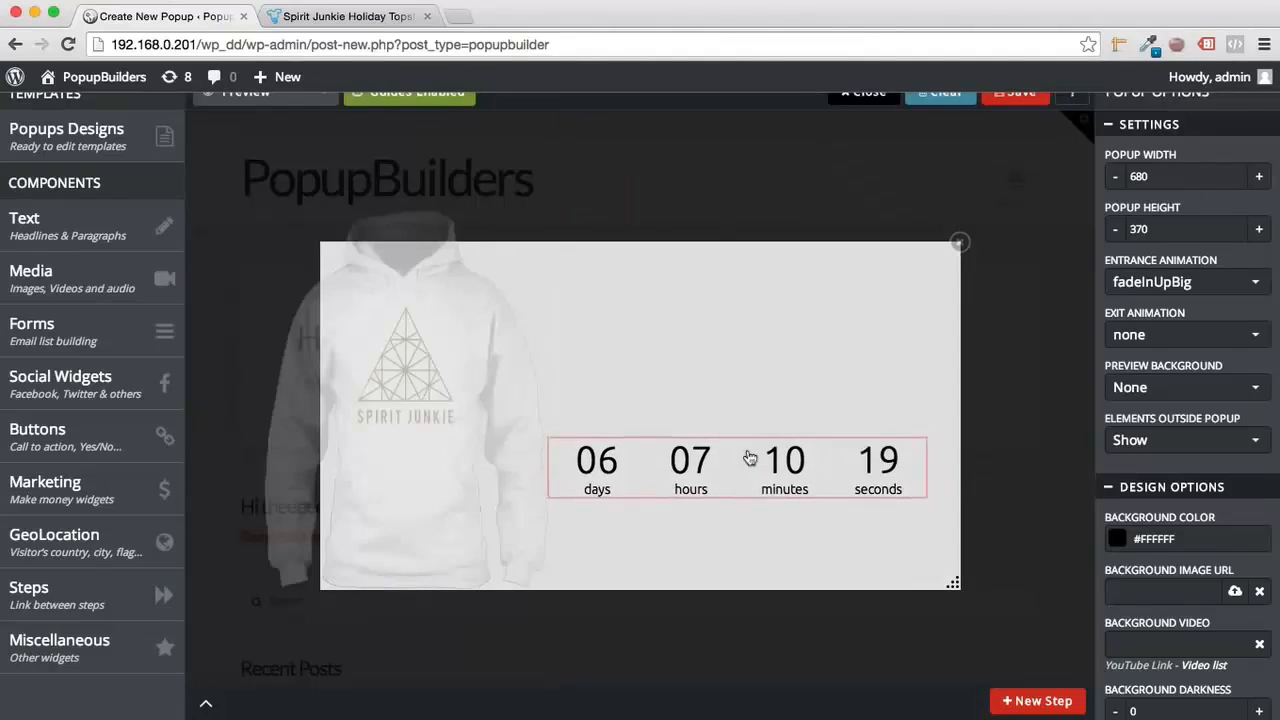
pyautogui.click(585, 466)
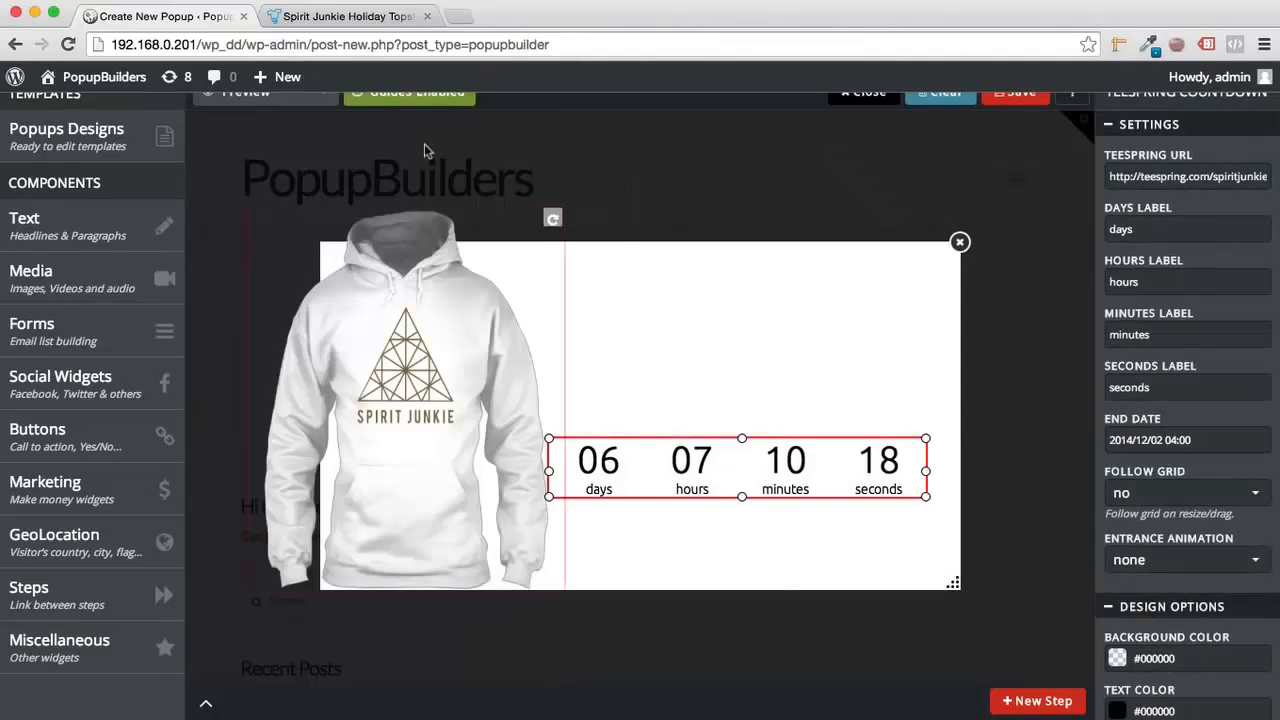
# Step: Compare the popup's countdown with the one on the Teespring campaign page, and return to the popup builder
pyautogui.click(351, 22)
pyautogui.scroll(-10, 943, 622)
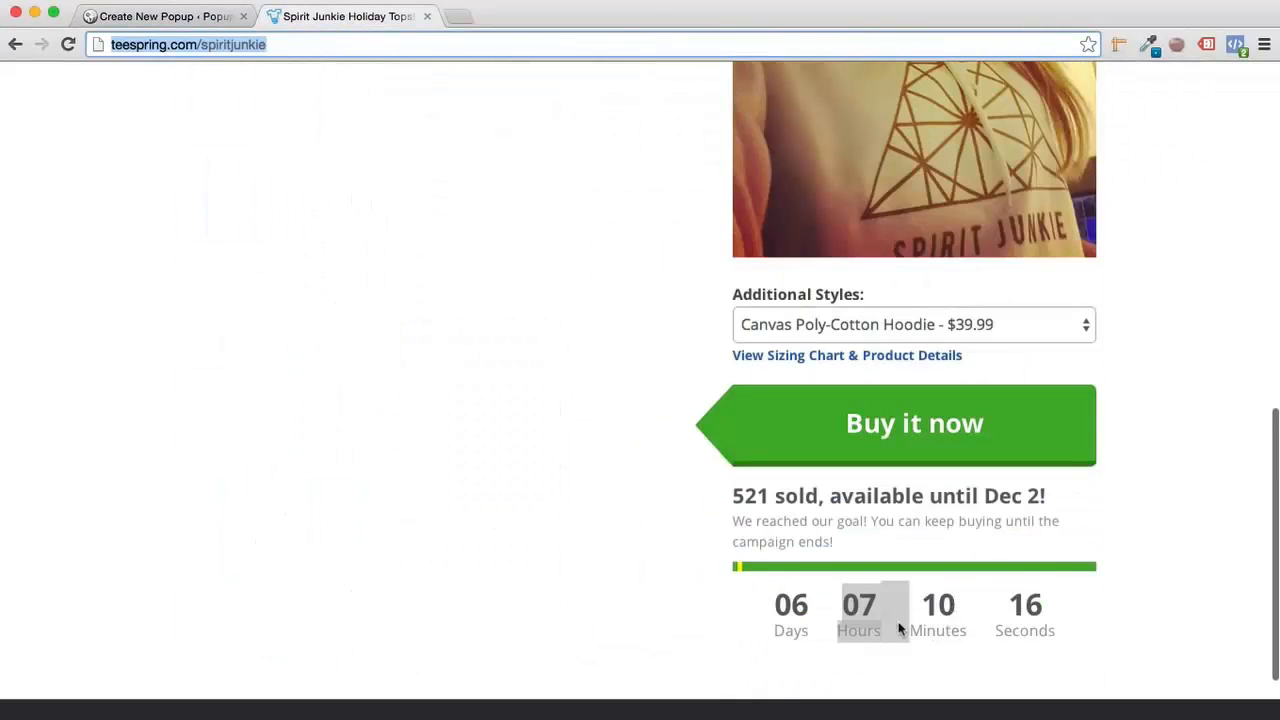
pyautogui.click(921, 608)
pyautogui.click(203, 17)
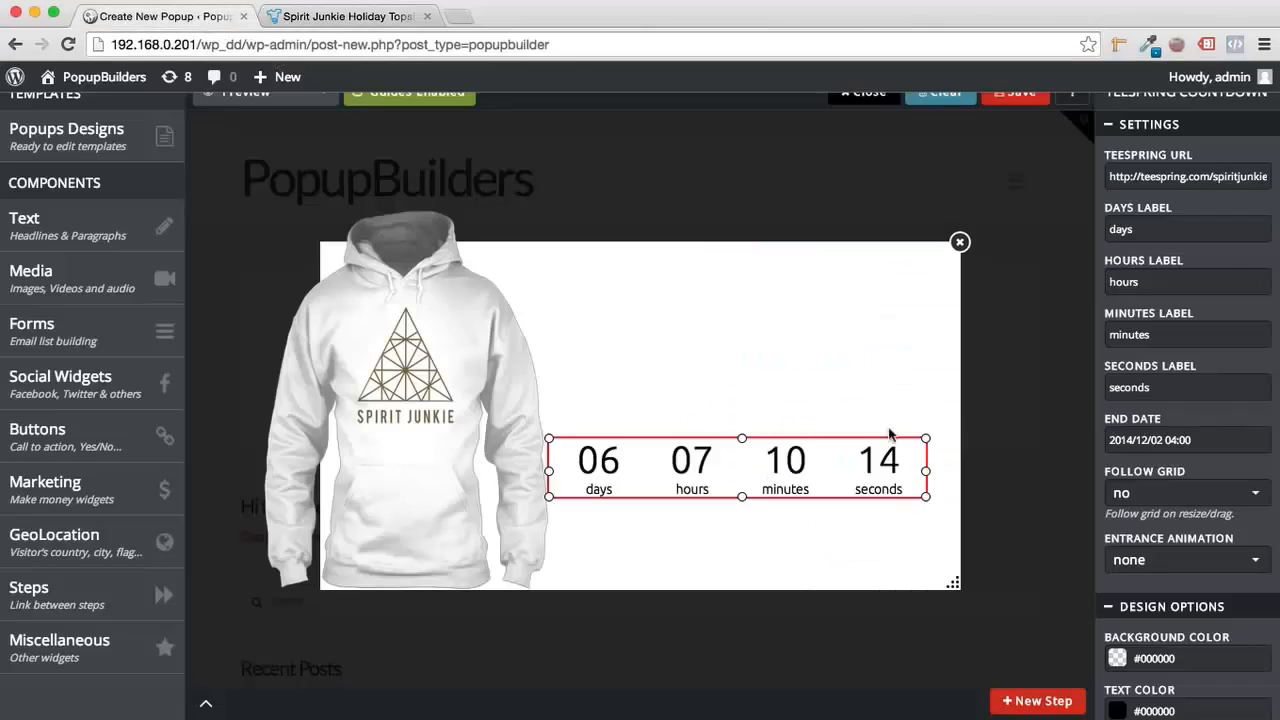
# Step: Try a blurred blue-and-yellow preset image as the popup's background
pyautogui.click(914, 542)
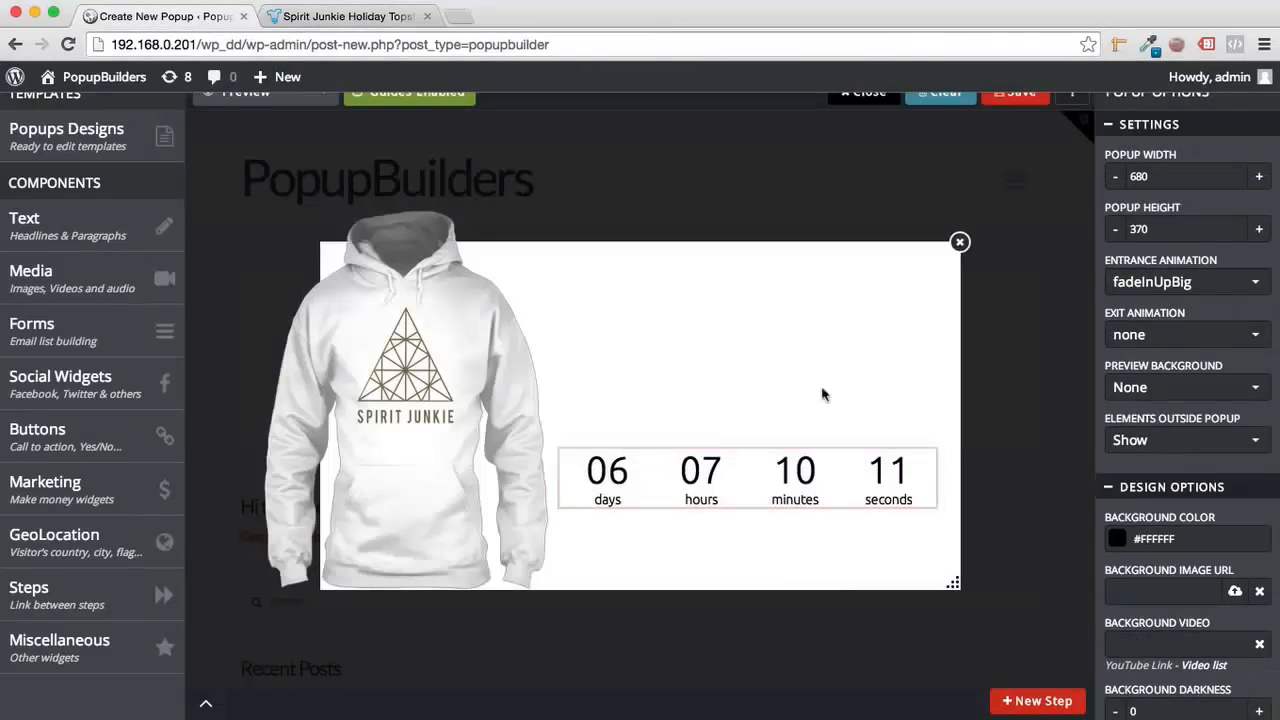
pyautogui.click(1240, 592)
pyautogui.click(526, 291)
pyautogui.scroll(-5, 646, 325)
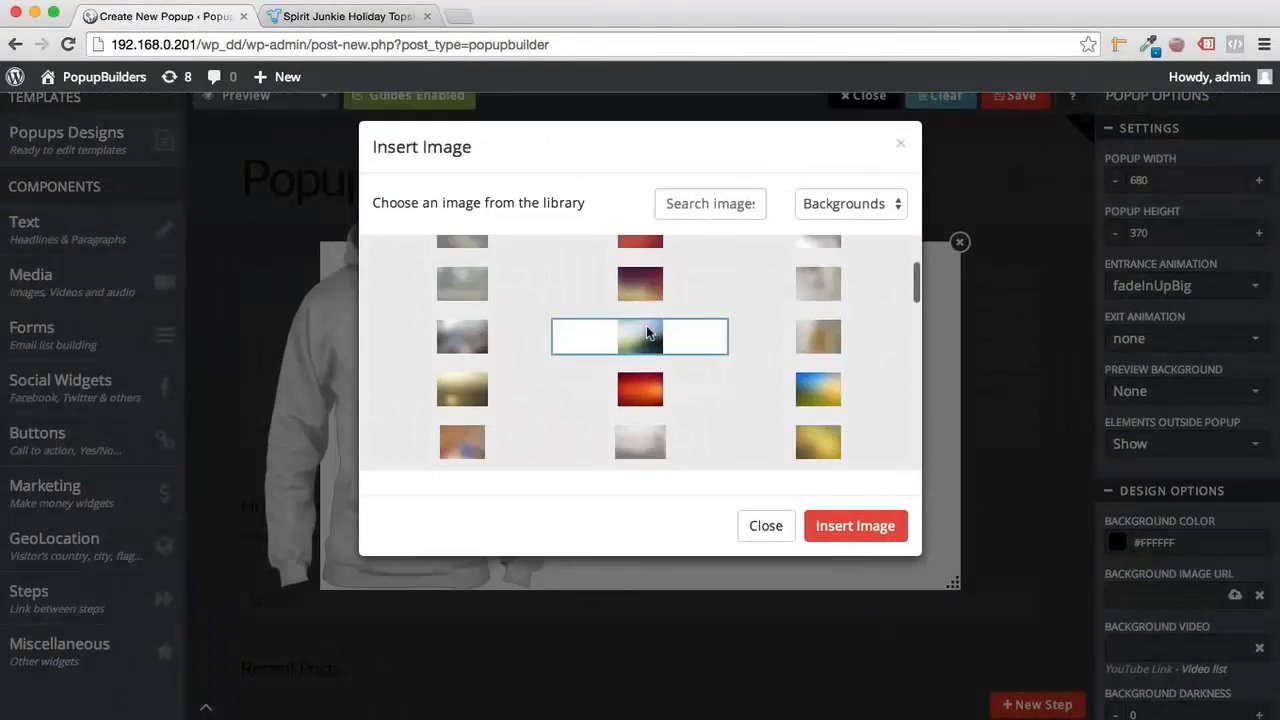
pyautogui.click(798, 385)
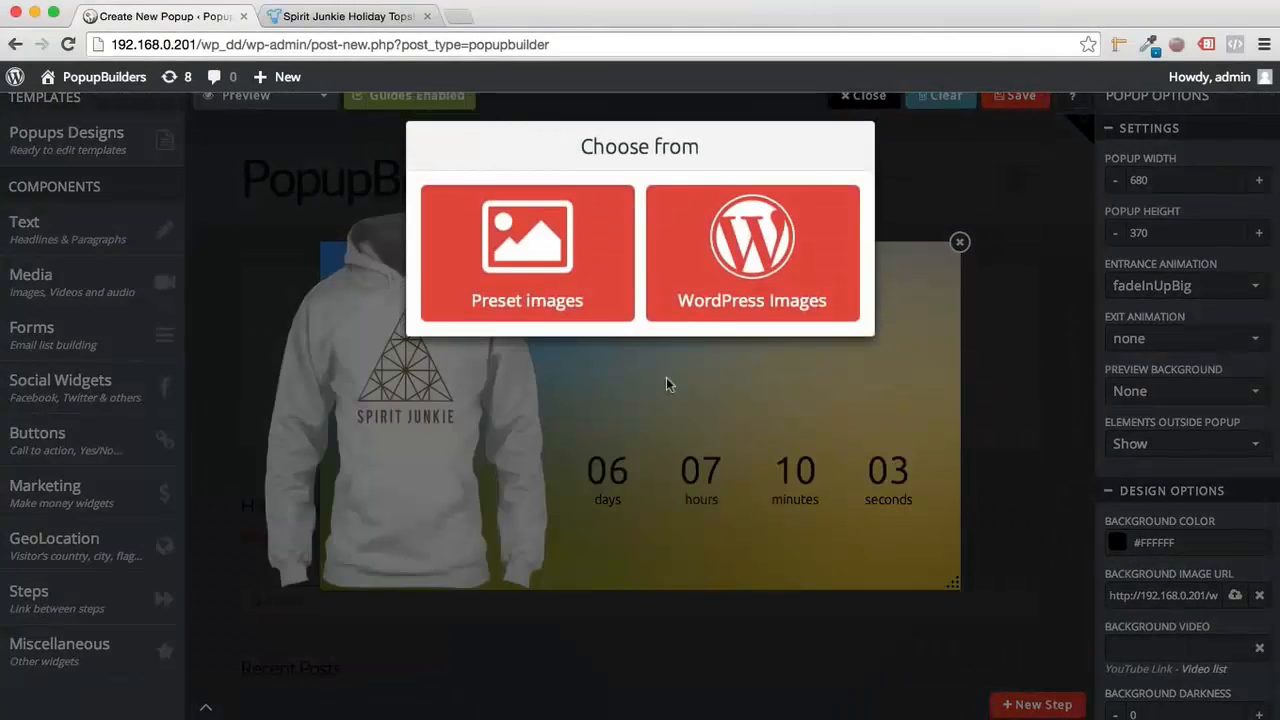
# Step: Set the popup's background to the brown wood-plank image from the preset Backgrounds library
pyautogui.click(592, 296)
pyautogui.scroll(-10, 701, 334)
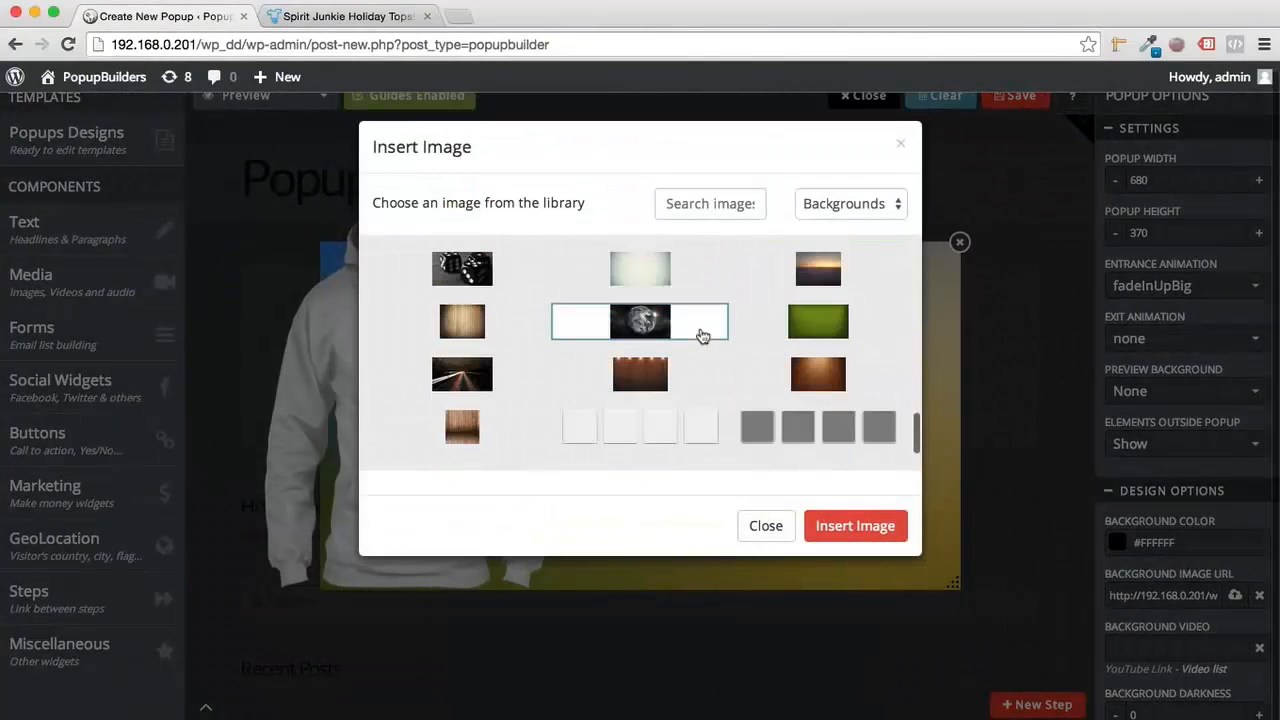
pyautogui.click(825, 385)
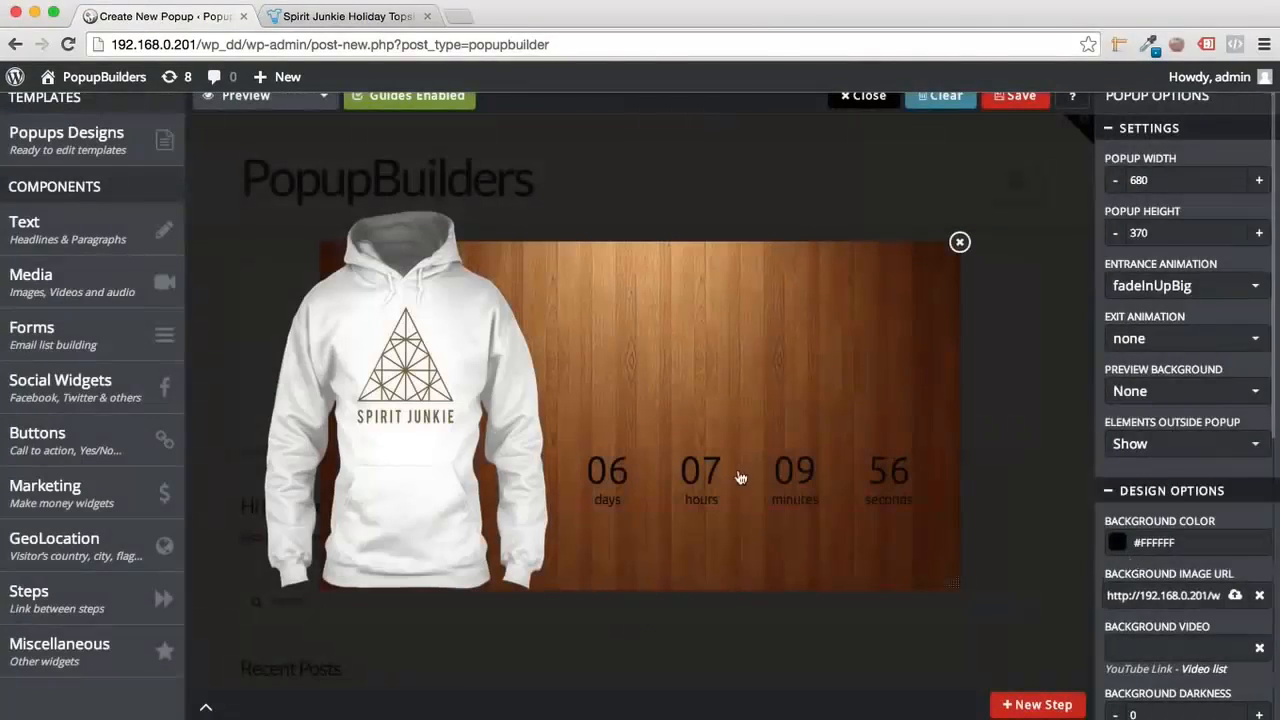
# Step: Narrow and reposition the countdown beside the hoodie, and set its text color to #ffffff
pyautogui.moveTo(728, 486); pyautogui.dragTo(763, 477)
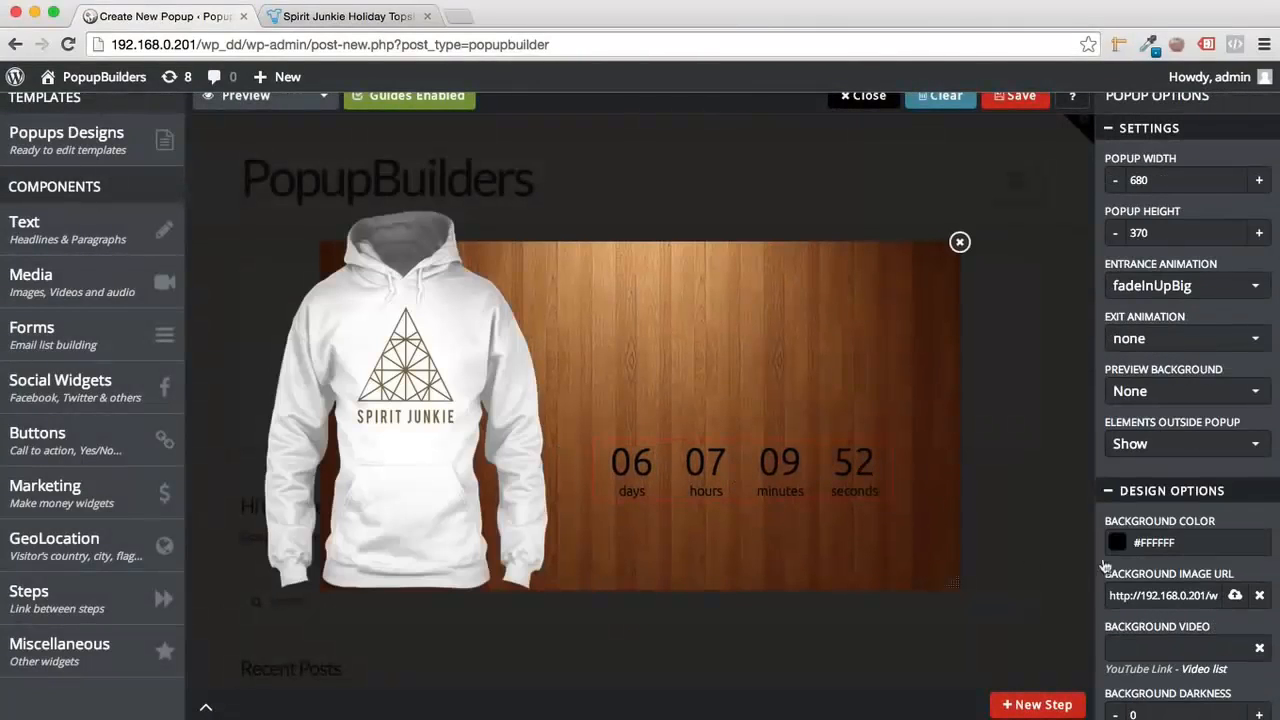
pyautogui.scroll(-2, 1187, 590)
pyautogui.moveTo(1187, 590); pyautogui.dragTo(1080, 597)
pyautogui.write('#ffffff')
pyautogui.click(1080, 597)
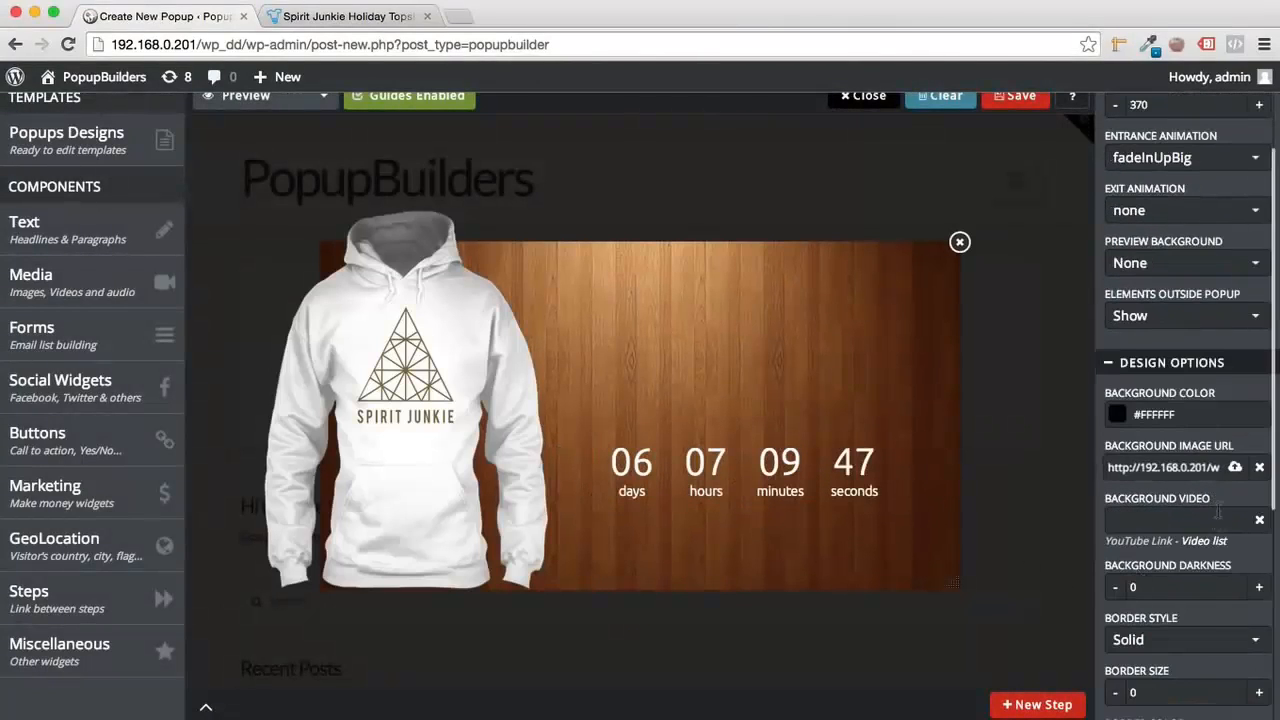
# Step: Set the countdown's font family to PT Sans
pyautogui.scroll(-4, 1220, 581)
pyautogui.click(862, 500)
pyautogui.scroll(-5, 1190, 420)
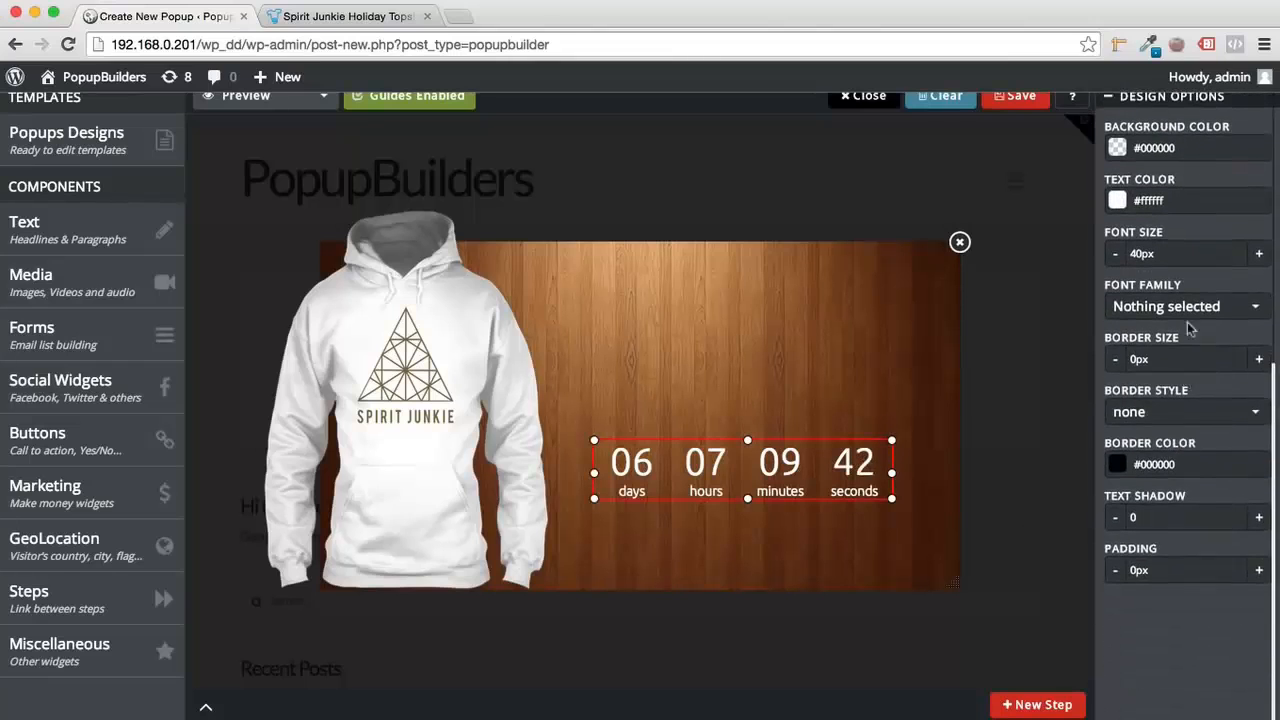
pyautogui.click(1185, 306)
pyautogui.scroll(-1, 1217, 559)
pyautogui.scroll(-3, 1217, 559)
pyautogui.click(1160, 583)
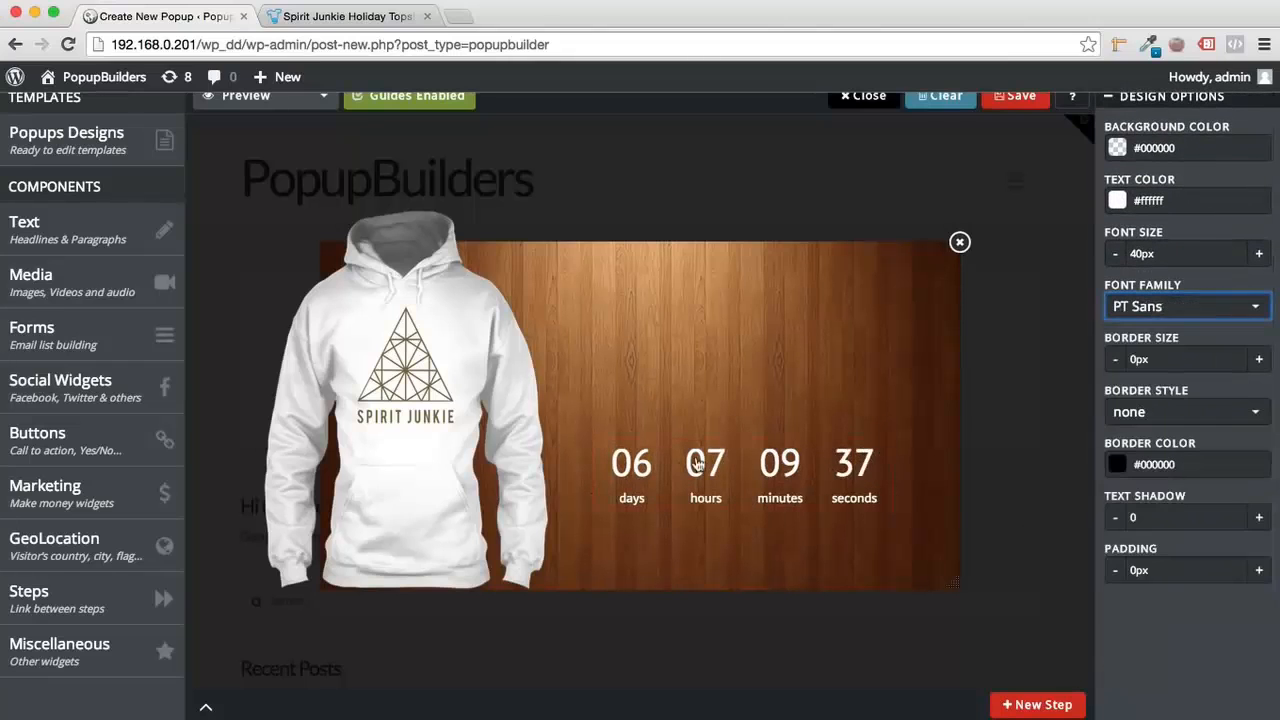
# Step: Add a headline near the popup's upper edge above the countdown, and reduce the popup width to 640
pyautogui.click(24, 230)
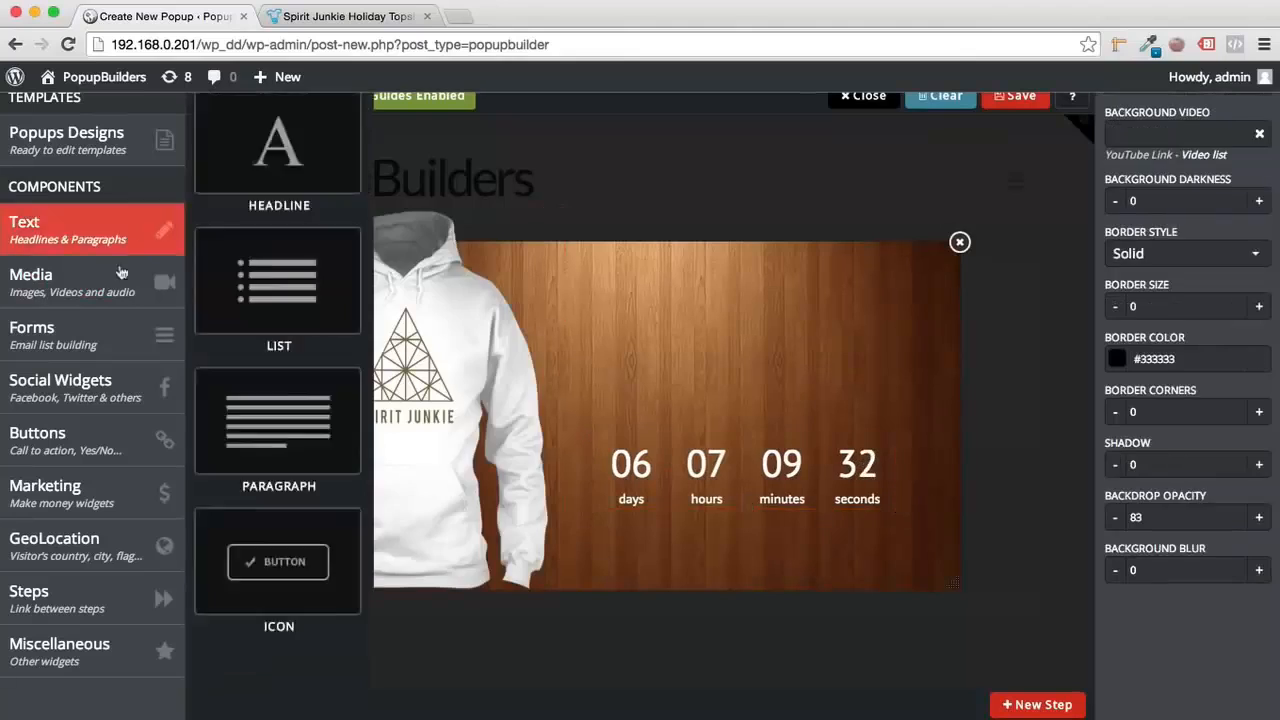
pyautogui.moveTo(280, 157); pyautogui.dragTo(820, 286)
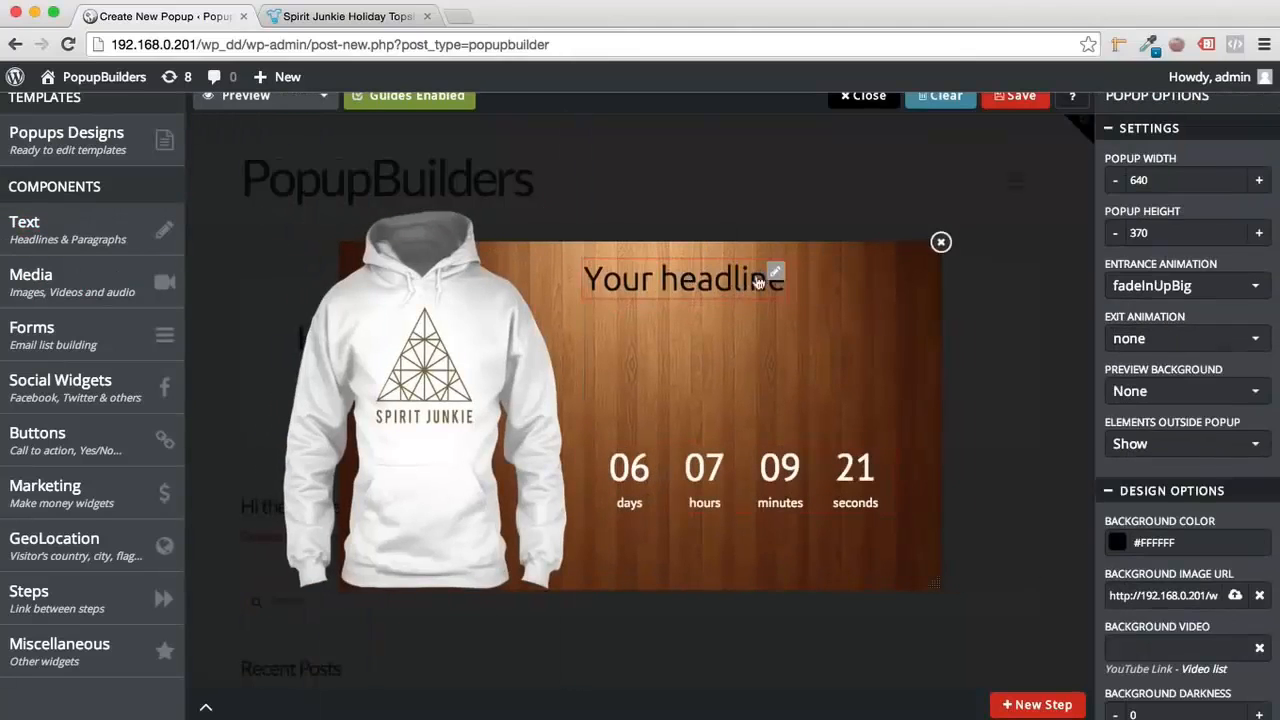
pyautogui.click(758, 283)
# Step: Copy the title "Spirit Junkie Holiday Tops!" from the Teespring campaign page and paste it over the popup's placeholder headline text
pyautogui.click(348, 17)
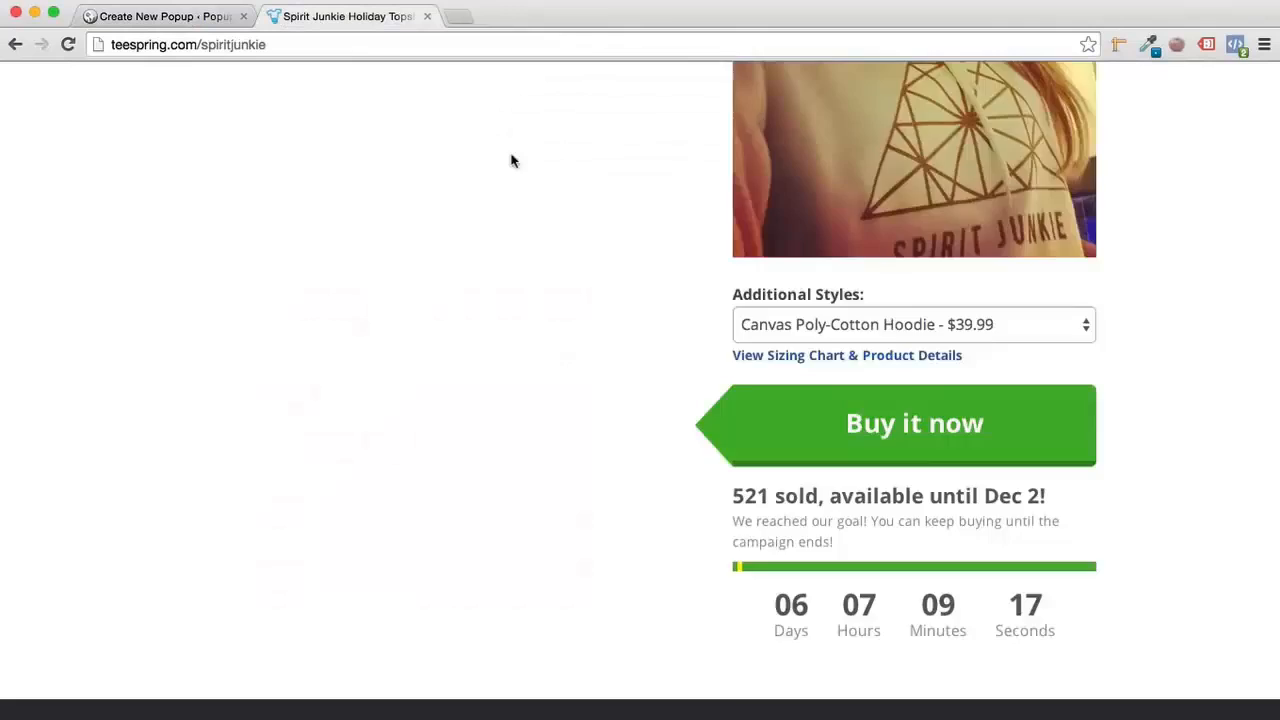
pyautogui.scroll(7, 513, 160)
pyautogui.tripleClick(513, 177)
pyautogui.press('super+c')
pyautogui.click(168, 20)
pyautogui.doubleClick(700, 280)
pyautogui.press('super+v')
# Step: Format the Spirit Junkie headline at 30px in white
pyautogui.doubleClick(742, 280)
pyautogui.click(811, 211)
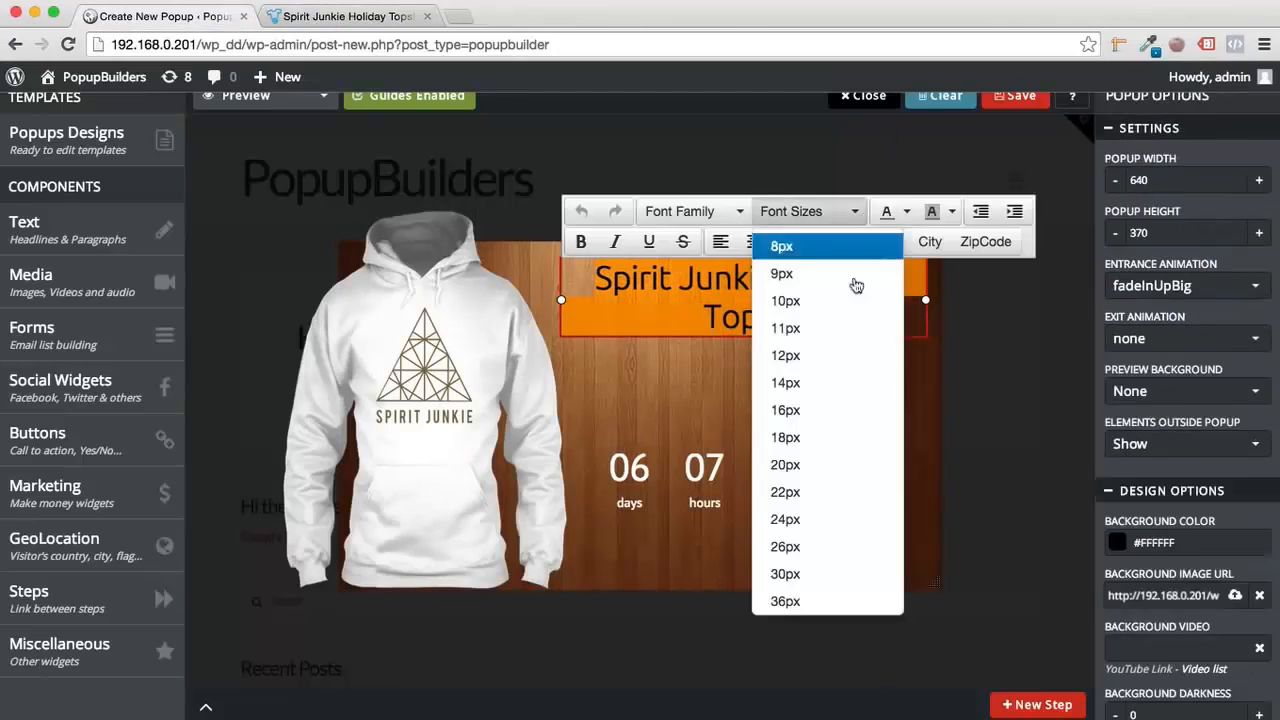
pyautogui.click(849, 572)
pyautogui.click(904, 211)
pyautogui.click(1015, 312)
# Step: Set the popup's background darkness to 30 and move the headline slightly down
pyautogui.scroll(-5, 1187, 400)
pyautogui.doubleClick(1187, 199)
pyautogui.write('26')
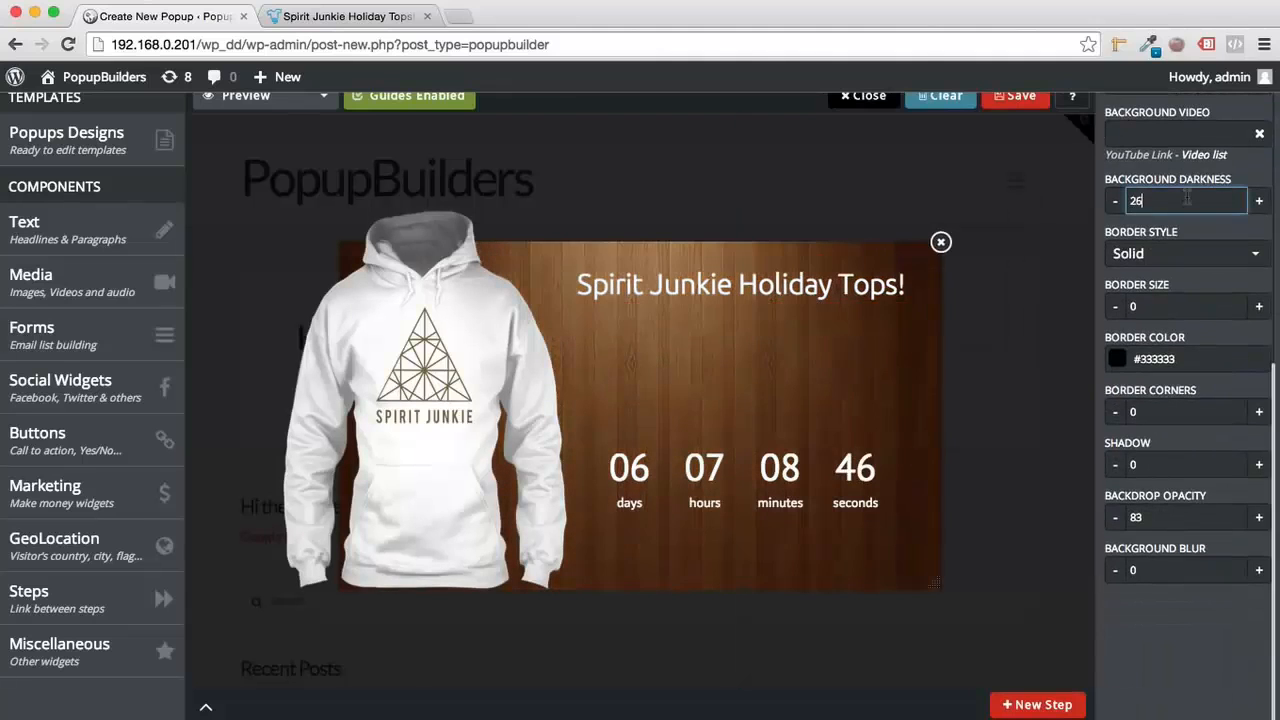
pyautogui.click(814, 298)
pyautogui.moveTo(814, 298); pyautogui.dragTo(814, 307)
pyautogui.click(715, 380)
# Step: Add a ruler beneath the headline, shorten it, and position it under the title
pyautogui.click(129, 651)
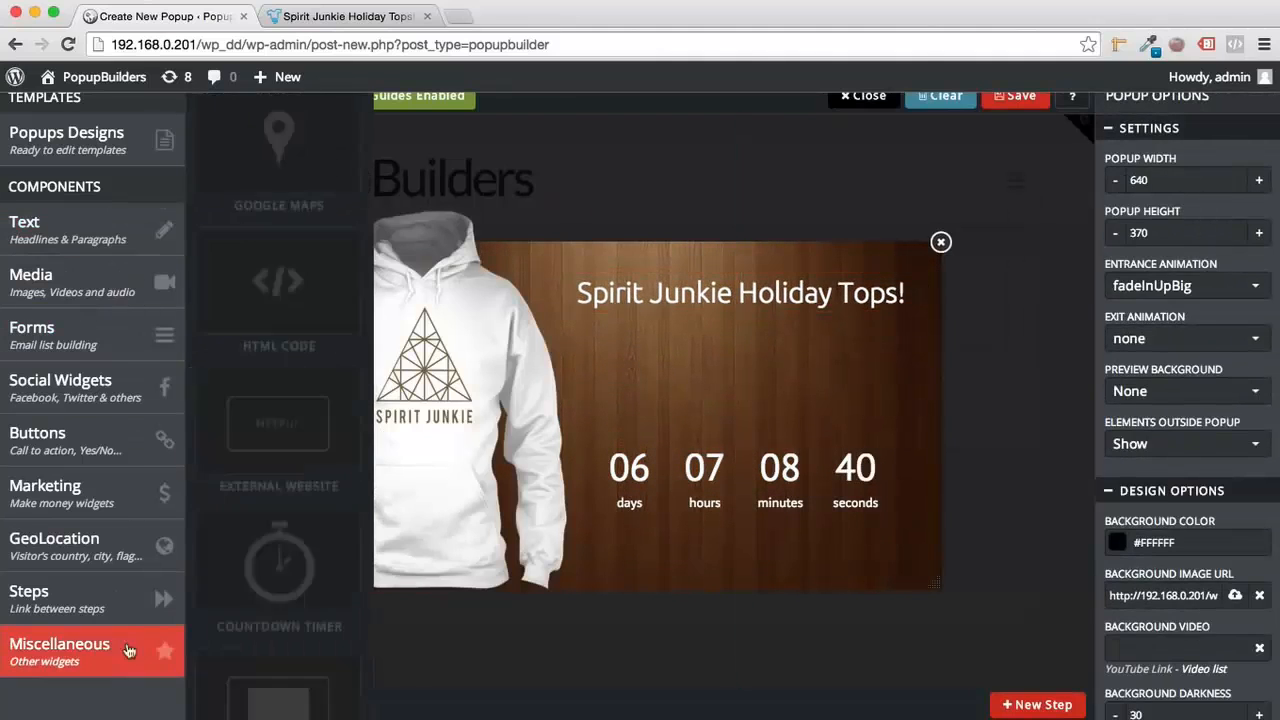
pyautogui.scroll(-2, 262, 581)
pyautogui.moveTo(278, 650); pyautogui.dragTo(605, 427)
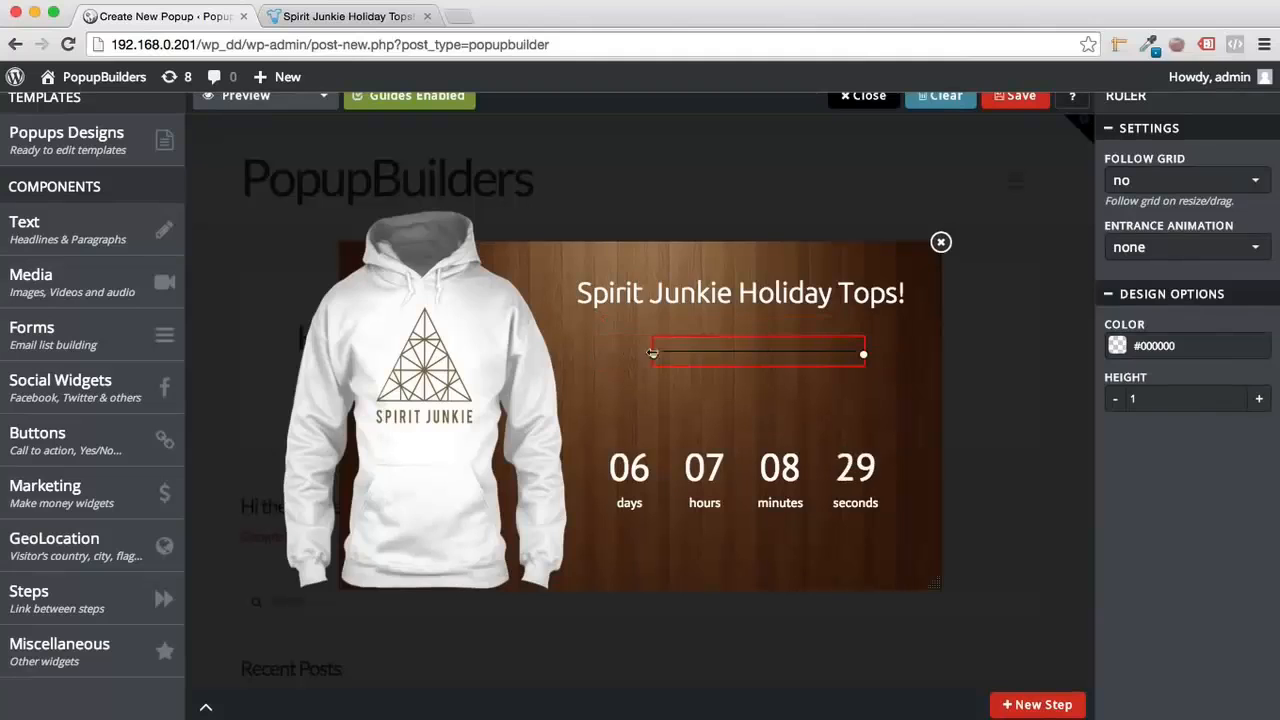
pyautogui.moveTo(652, 353); pyautogui.dragTo(670, 353)
pyautogui.moveTo(753, 358); pyautogui.dragTo(711, 340)
# Step: Color the ruler white, and move the headline and ruler slightly up so they line up with each other
pyautogui.click(1222, 345)
pyautogui.click(1107, 361)
pyautogui.click(742, 395)
pyautogui.moveTo(745, 297); pyautogui.dragTo(741, 286)
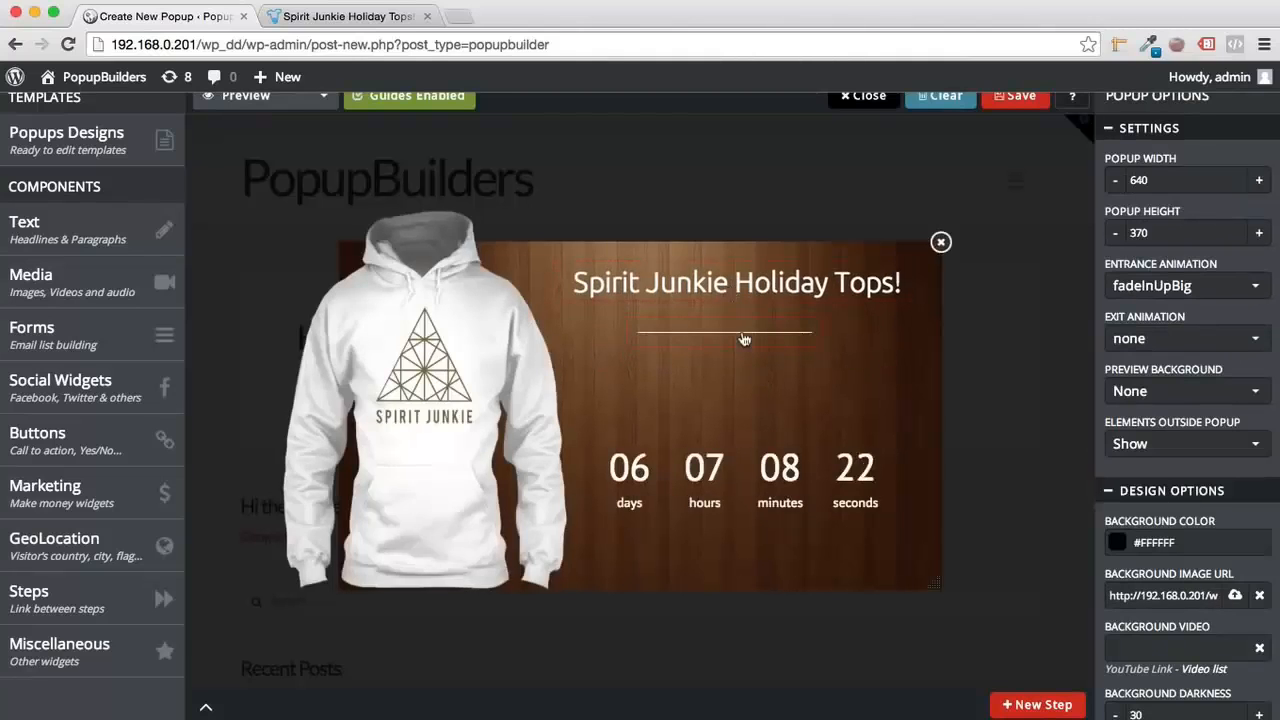
pyautogui.moveTo(744, 340); pyautogui.dragTo(757, 331)
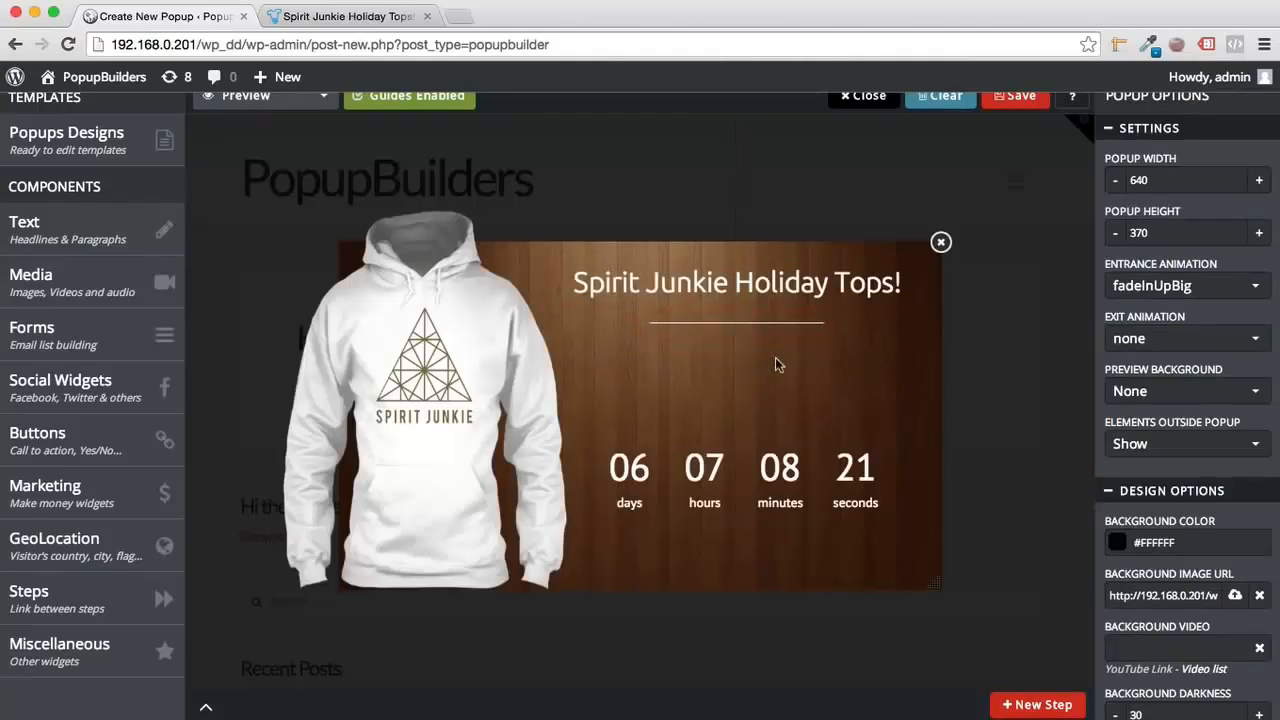
# Step: Add the visitor's country flag above the countdown, and place a narrowed duplicate of the headline beside it
pyautogui.click(105, 540)
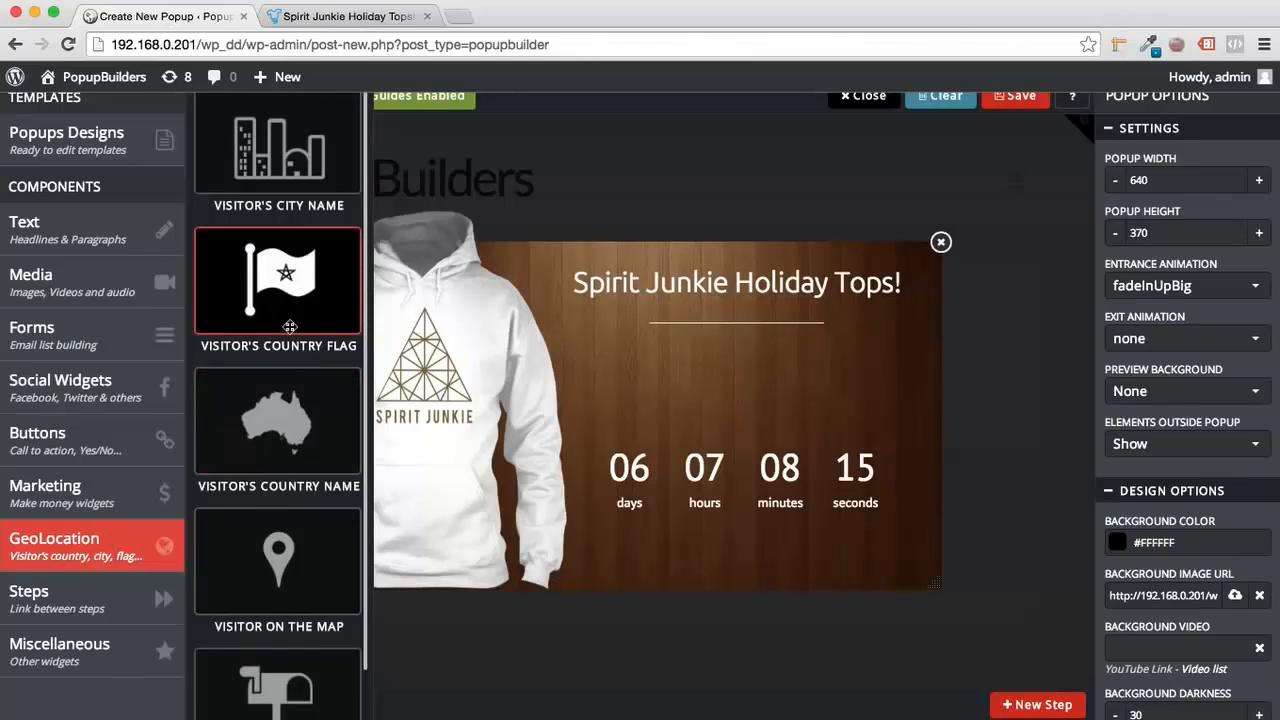
pyautogui.moveTo(289, 327); pyautogui.dragTo(834, 393)
pyautogui.rightClick(692, 292)
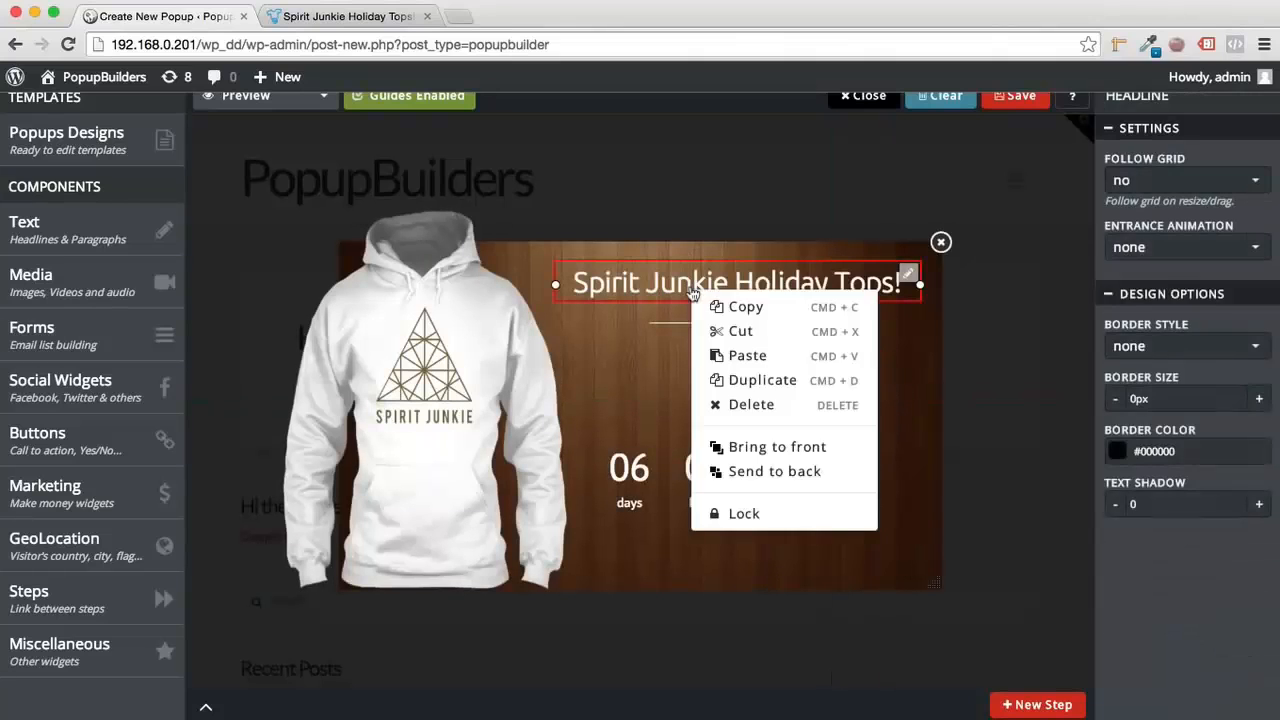
pyautogui.click(748, 378)
pyautogui.moveTo(798, 306); pyautogui.dragTo(803, 384)
pyautogui.moveTo(939, 377); pyautogui.dragTo(810, 379)
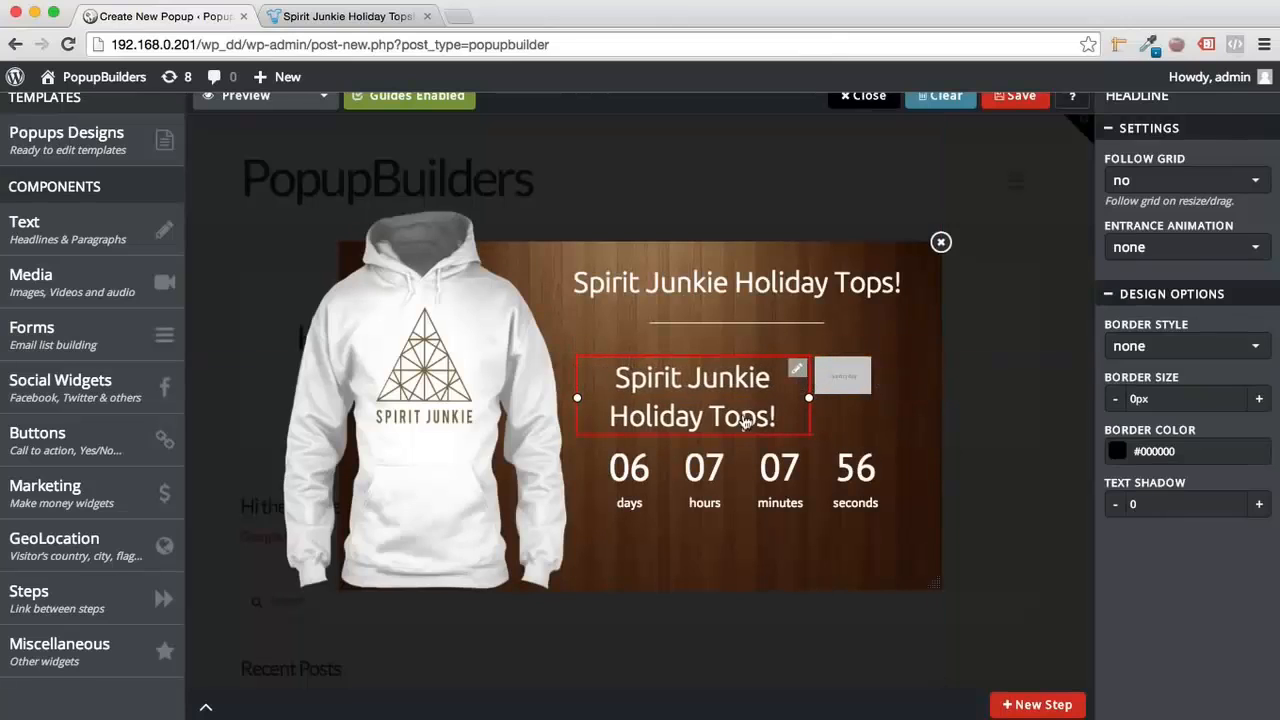
# Step: Replace the duplicated headline's text with "Now available in"
pyautogui.doubleClick(745, 422)
pyautogui.write('Now')
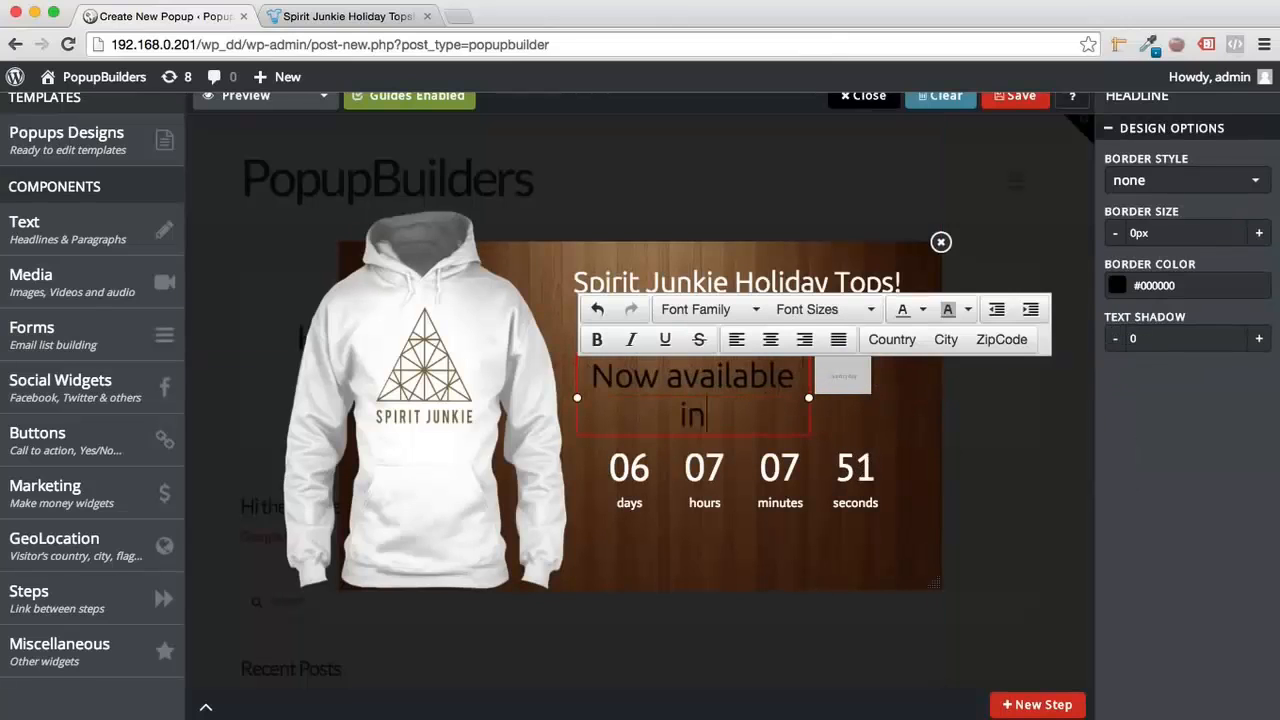
pyautogui.write(' available in')
# Step: Format the "Now available in" text in white at 26px
pyautogui.hotkey('ctrl', 'a')
pyautogui.click(820, 309)
pyautogui.click(806, 560)
pyautogui.click(922, 309)
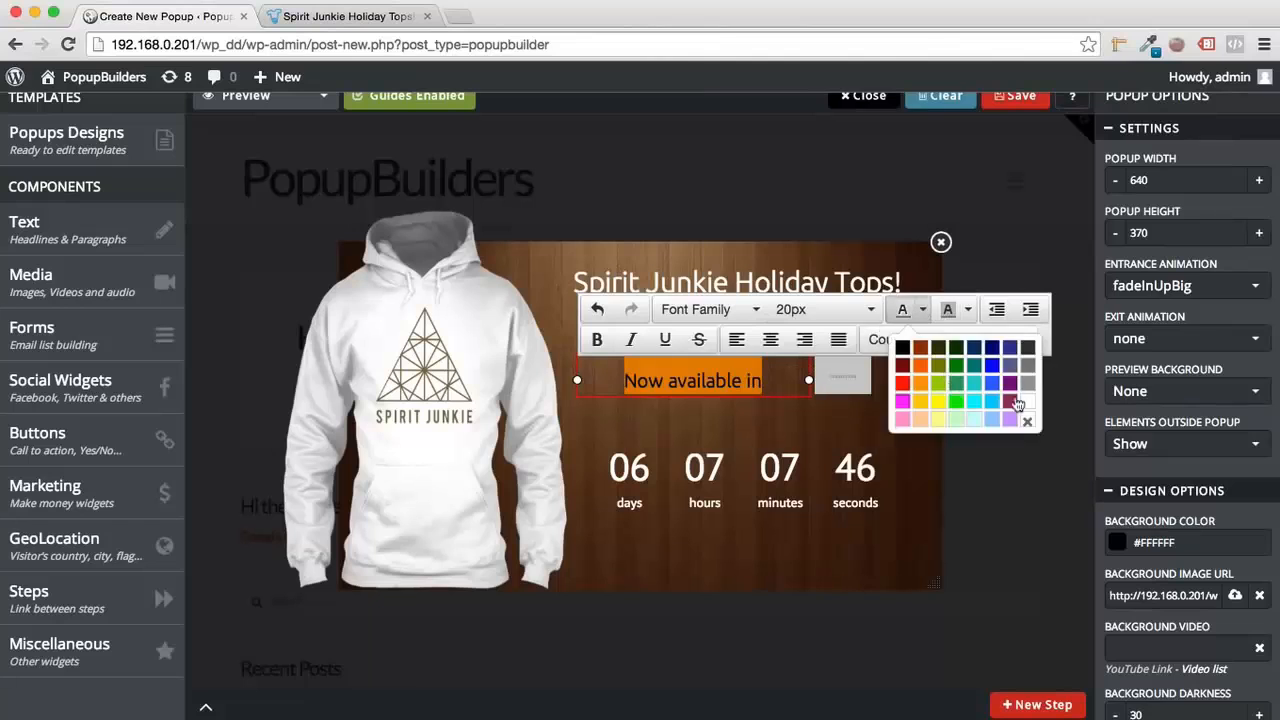
pyautogui.click(1017, 403)
pyautogui.click(820, 309)
pyautogui.click(855, 646)
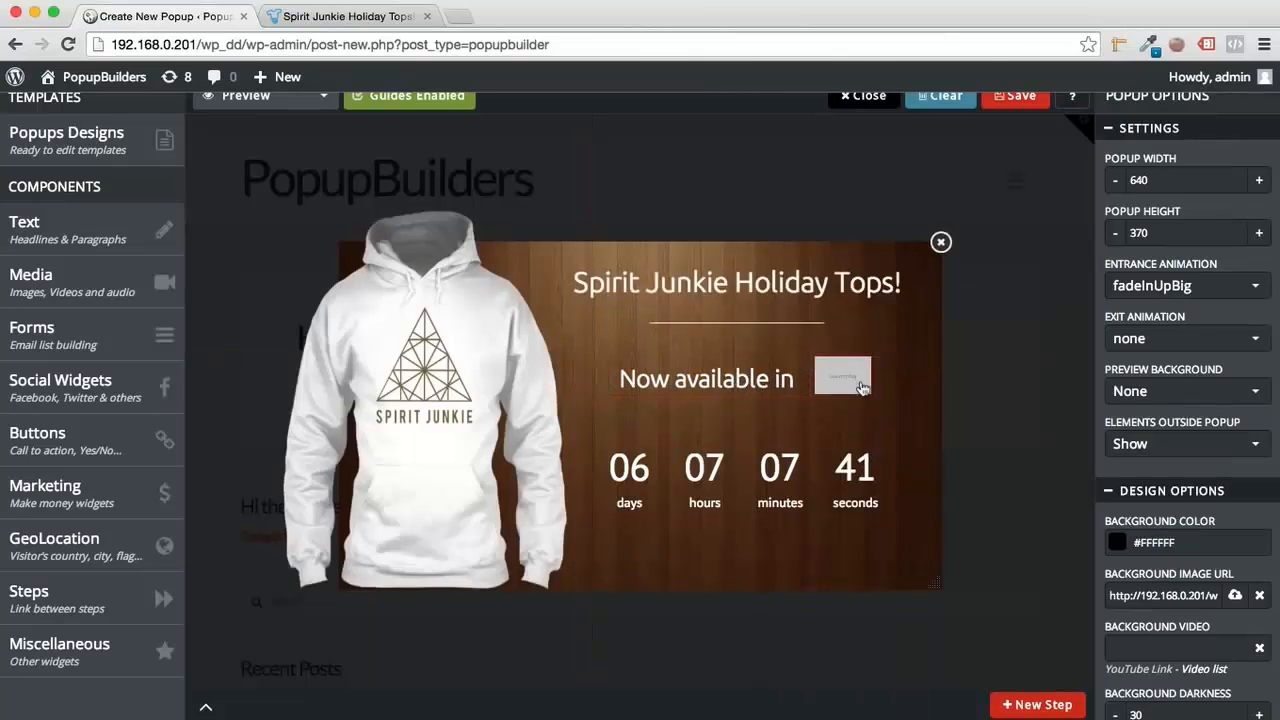
# Step: Shrink the country flag slightly, align the "Now available in" line with it, and move the countdown slightly down
pyautogui.moveTo(772, 392); pyautogui.dragTo(766, 389)
pyautogui.click(858, 374)
pyautogui.moveTo(871, 395); pyautogui.dragTo(861, 388)
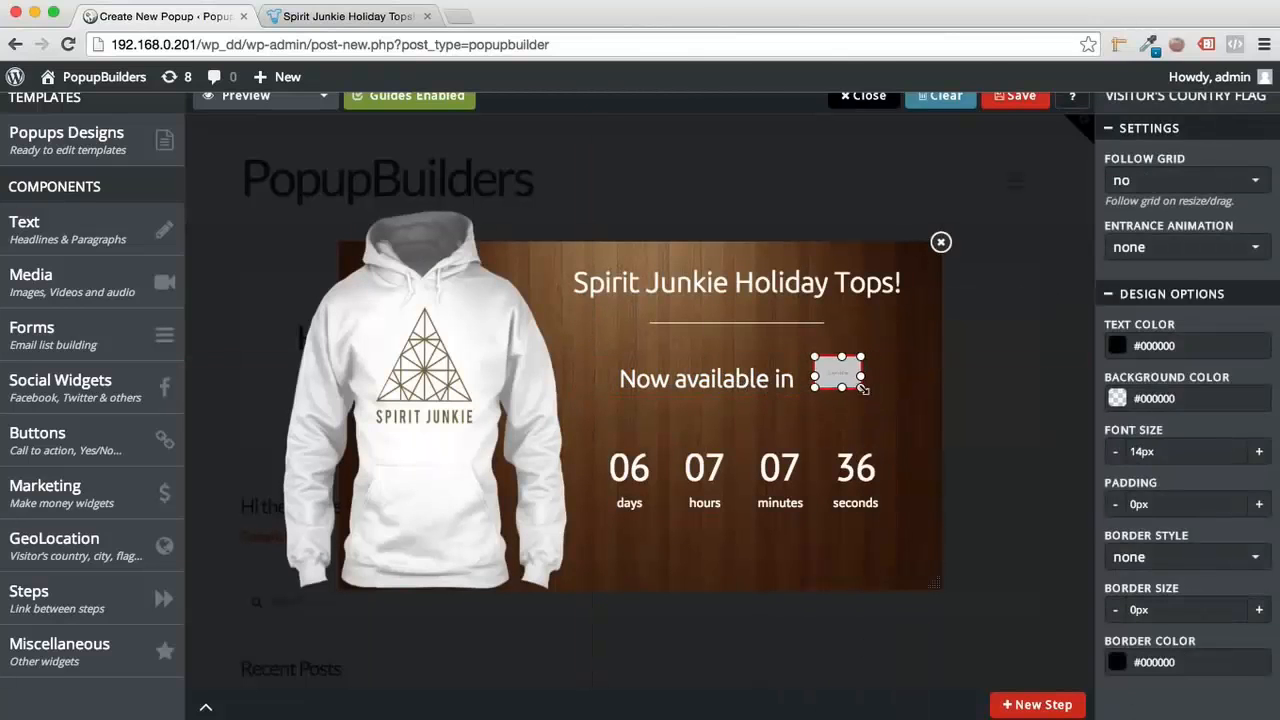
pyautogui.click(862, 411)
pyautogui.moveTo(723, 387); pyautogui.dragTo(734, 379)
pyautogui.moveTo(857, 497); pyautogui.dragTo(857, 503)
# Step: Place a copy of the "Now available in" line just above the countdown and change its text to "Offer Ending in"
pyautogui.moveTo(120, 283)
pyautogui.moveTo(285, 180); pyautogui.dragTo(805, 551)
pyautogui.click(800, 377)
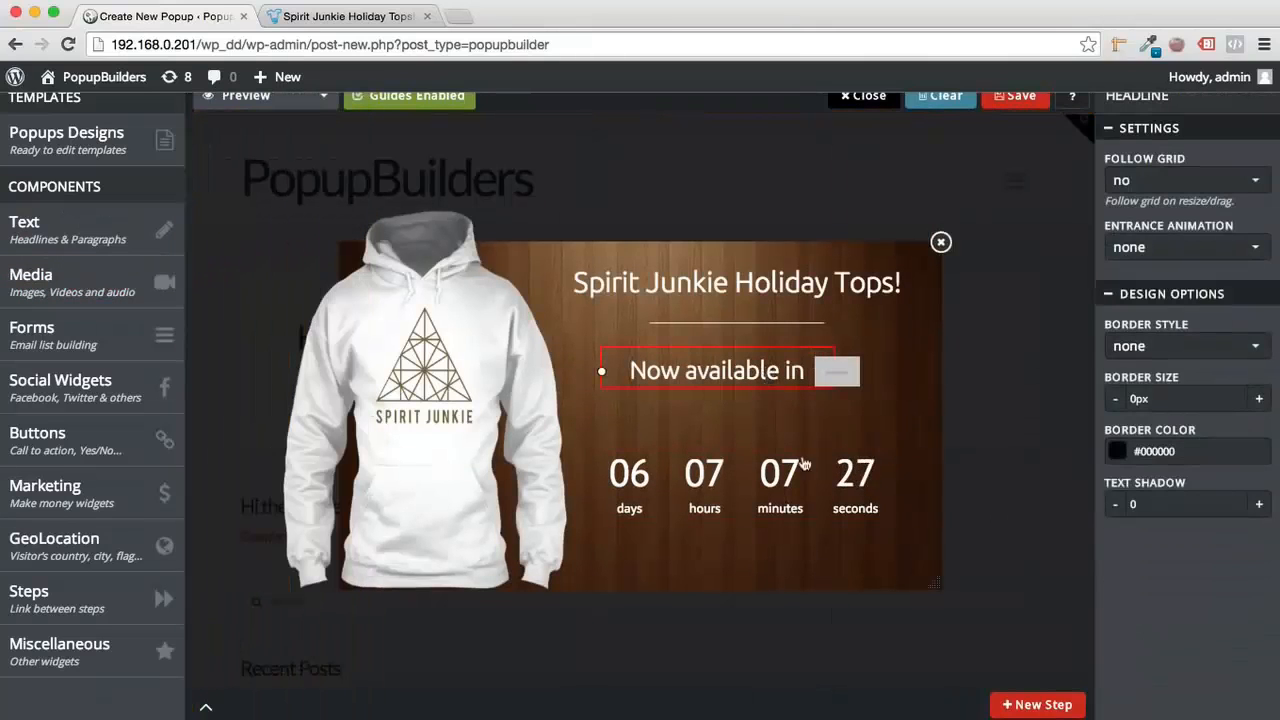
pyautogui.moveTo(755, 398); pyautogui.dragTo(767, 438)
pyautogui.click(852, 419)
pyautogui.press('super+a')
pyautogui.write('Offe')
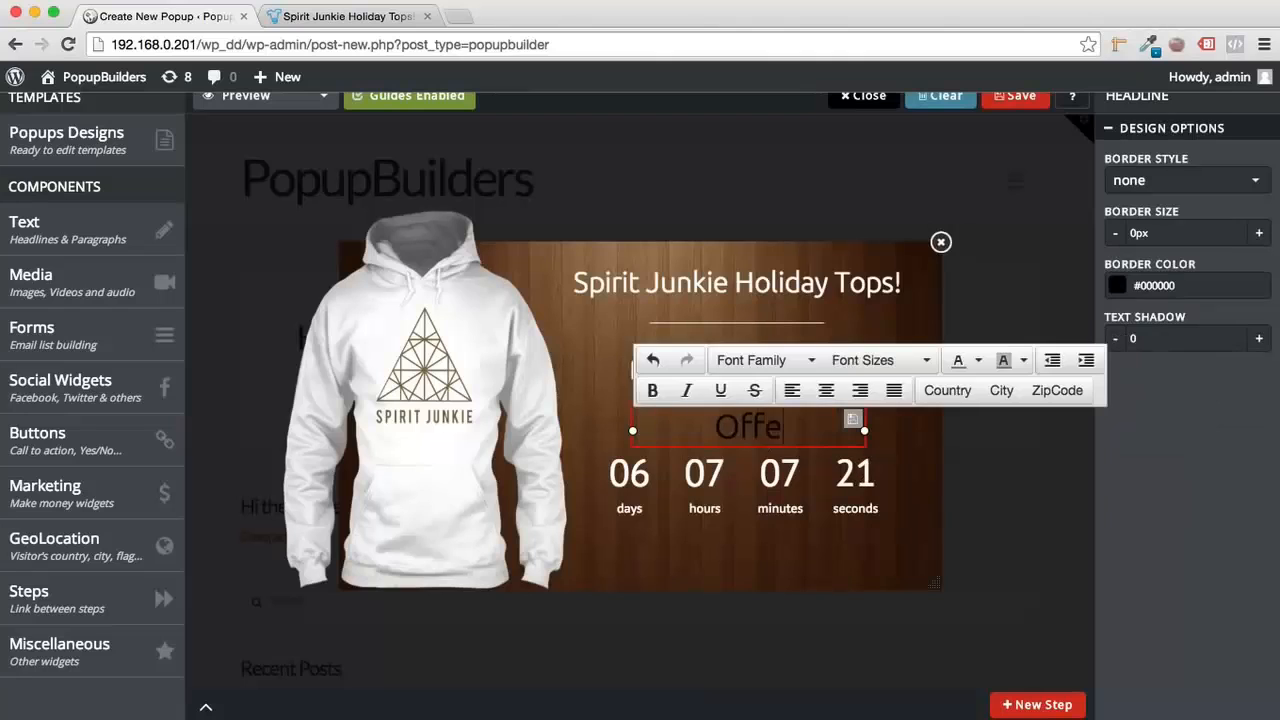
# Step: Color the "Offer Ending in" text white and reduce its font size
pyautogui.press('super+a')
pyautogui.click(979, 362)
pyautogui.click(837, 422)
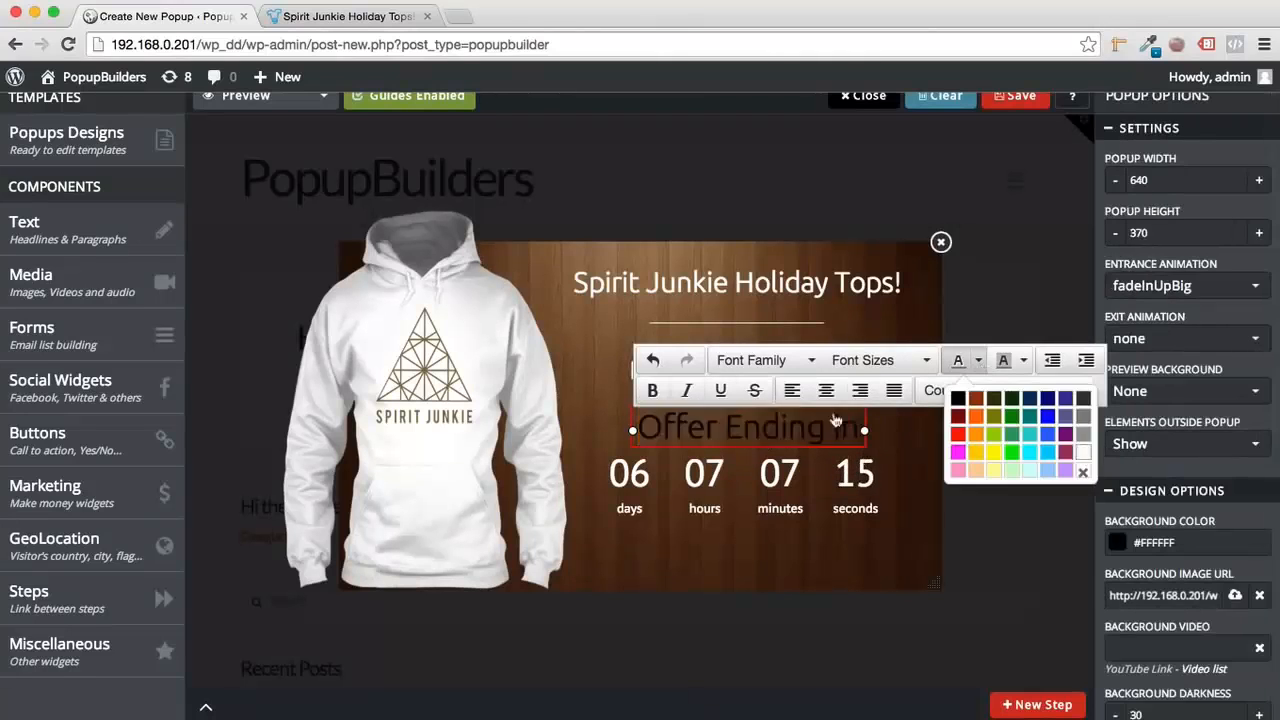
pyautogui.press('super+a')
pyautogui.click(1085, 470)
pyautogui.click(880, 361)
pyautogui.click(857, 646)
# Step: Change the font of the "Offer Ending in" and "Now available in" lines to PT Sans, matching the countdown
pyautogui.click(751, 360)
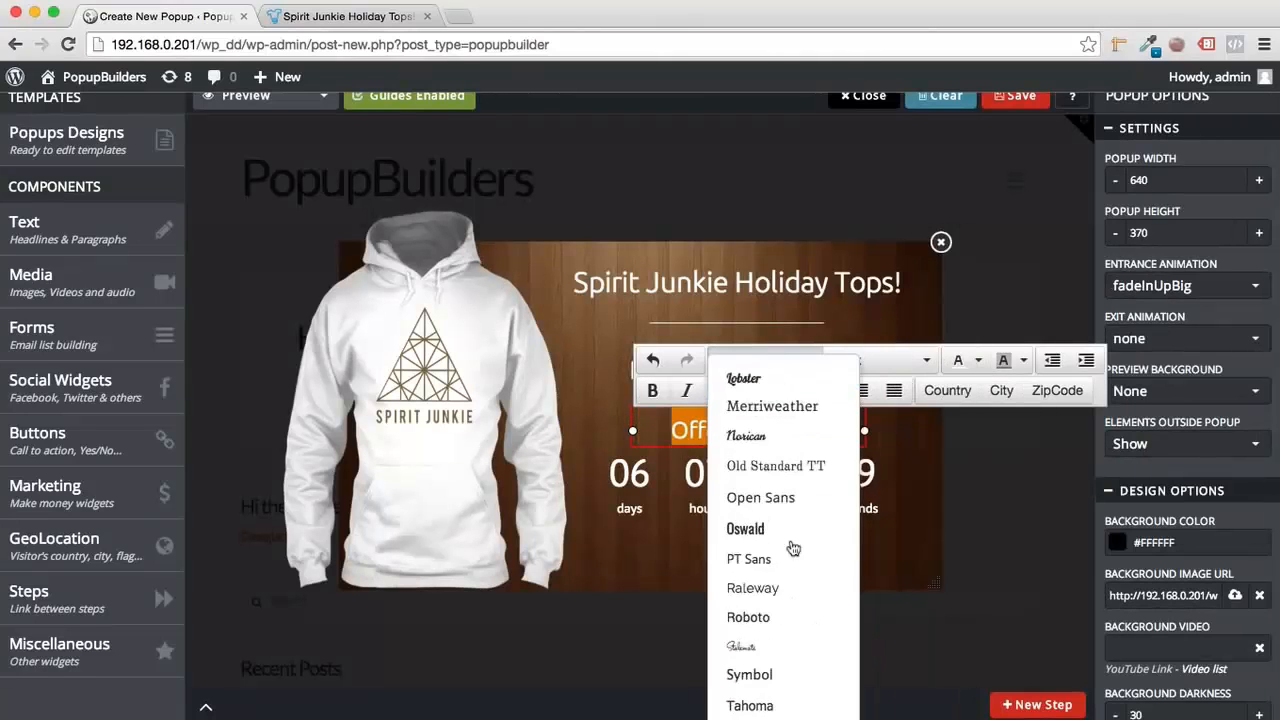
pyautogui.click(780, 617)
pyautogui.click(757, 350)
pyautogui.click(748, 301)
pyautogui.scroll(-7, 771, 503)
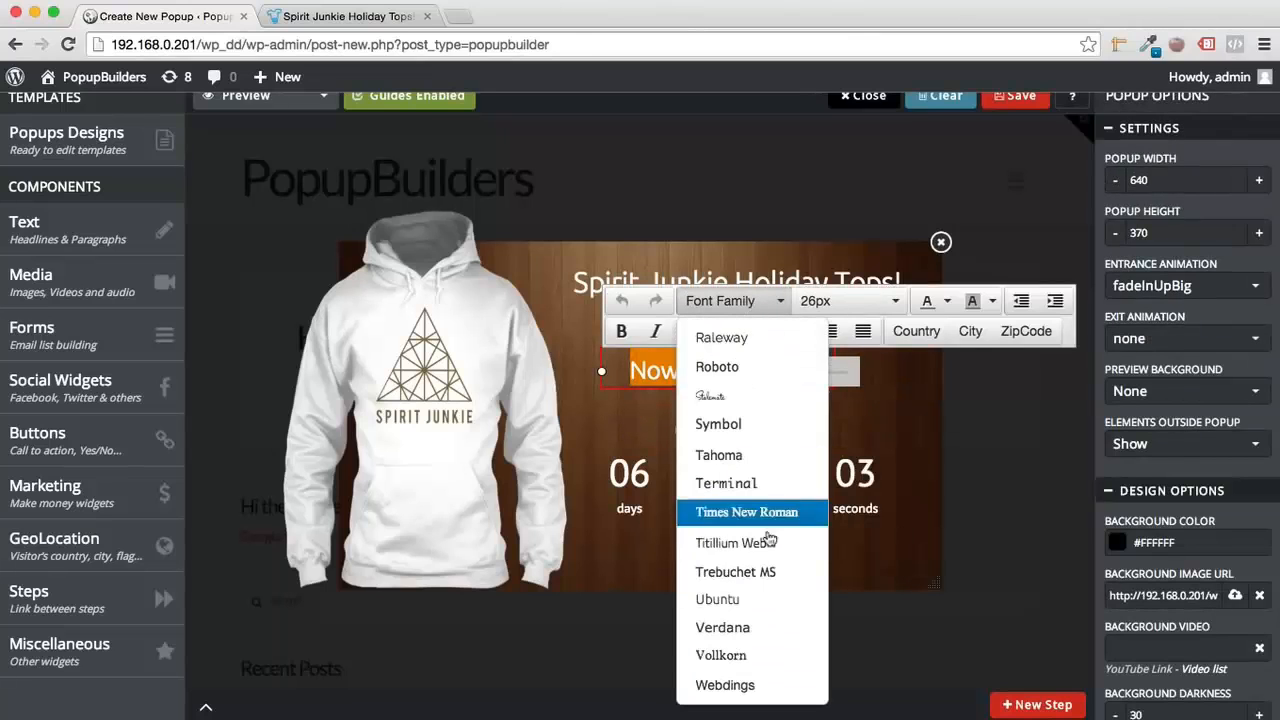
pyautogui.scroll(3, 758, 543)
pyautogui.click(752, 510)
# Step: Change the font of the "Spirit Junkie Holiday Tops!" headline to PT Sans as well
pyautogui.click(740, 278)
pyautogui.click(680, 212)
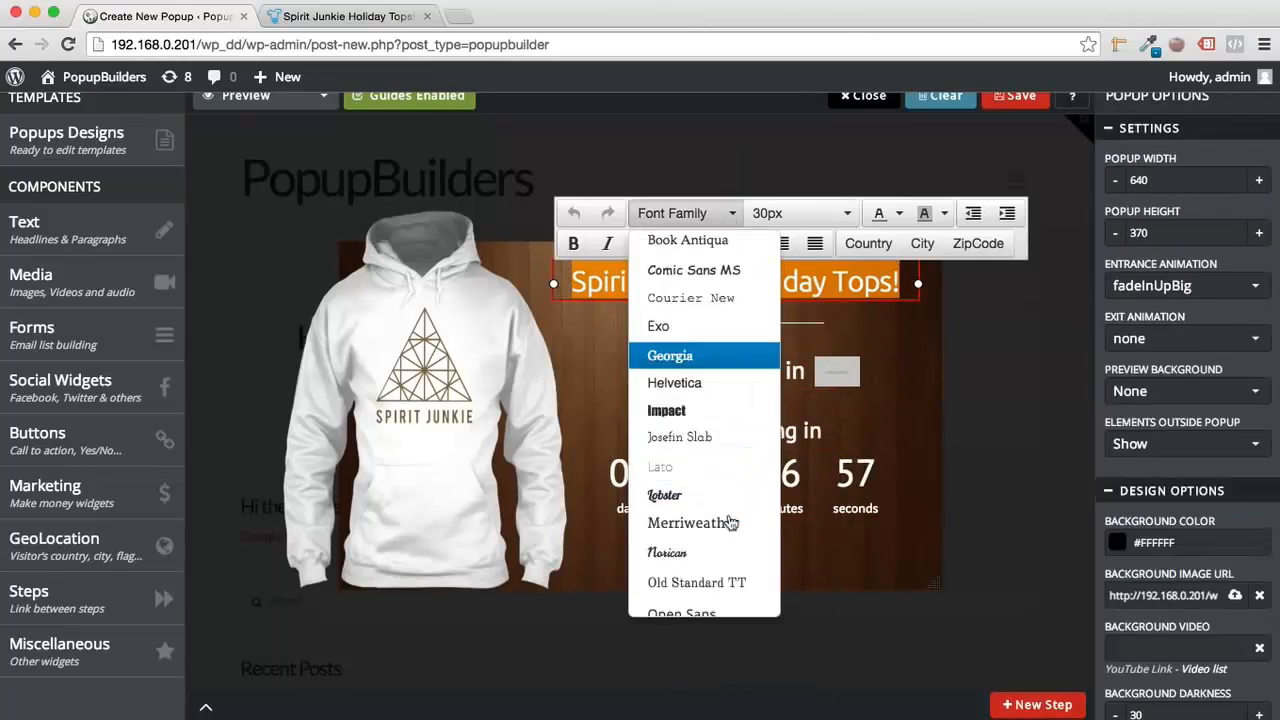
pyautogui.scroll(-5, 700, 400)
pyautogui.click(674, 243)
pyautogui.click(903, 352)
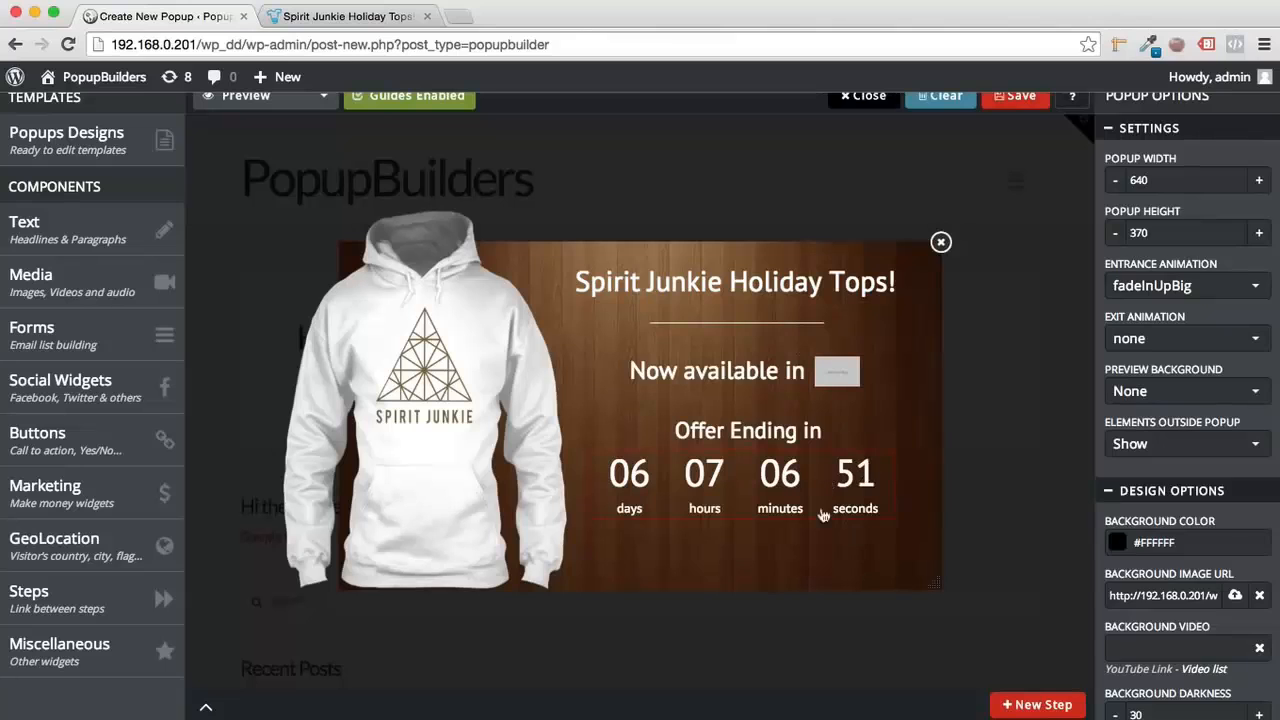
# Step: Set the countdown's font size to 37px, narrow it, and center it under "Offer Ending in"
pyautogui.click(822, 500)
pyautogui.scroll(-4, 1160, 300)
pyautogui.click(1157, 253)
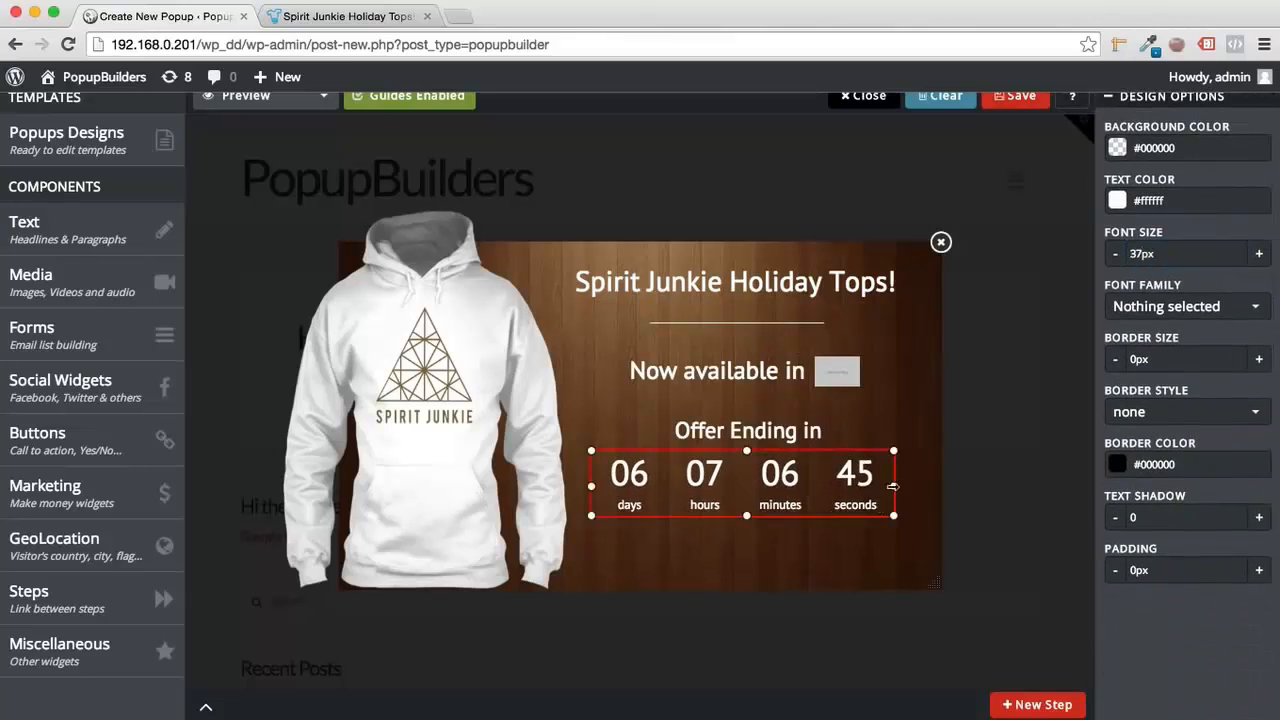
pyautogui.moveTo(893, 487); pyautogui.dragTo(854, 487)
pyautogui.moveTo(742, 511); pyautogui.dragTo(768, 508)
pyautogui.click(814, 571)
# Step: Add an image placeholder to the popup, shrink it, and position it directly below the countdown
pyautogui.click(146, 285)
pyautogui.moveTo(317, 325); pyautogui.dragTo(773, 501)
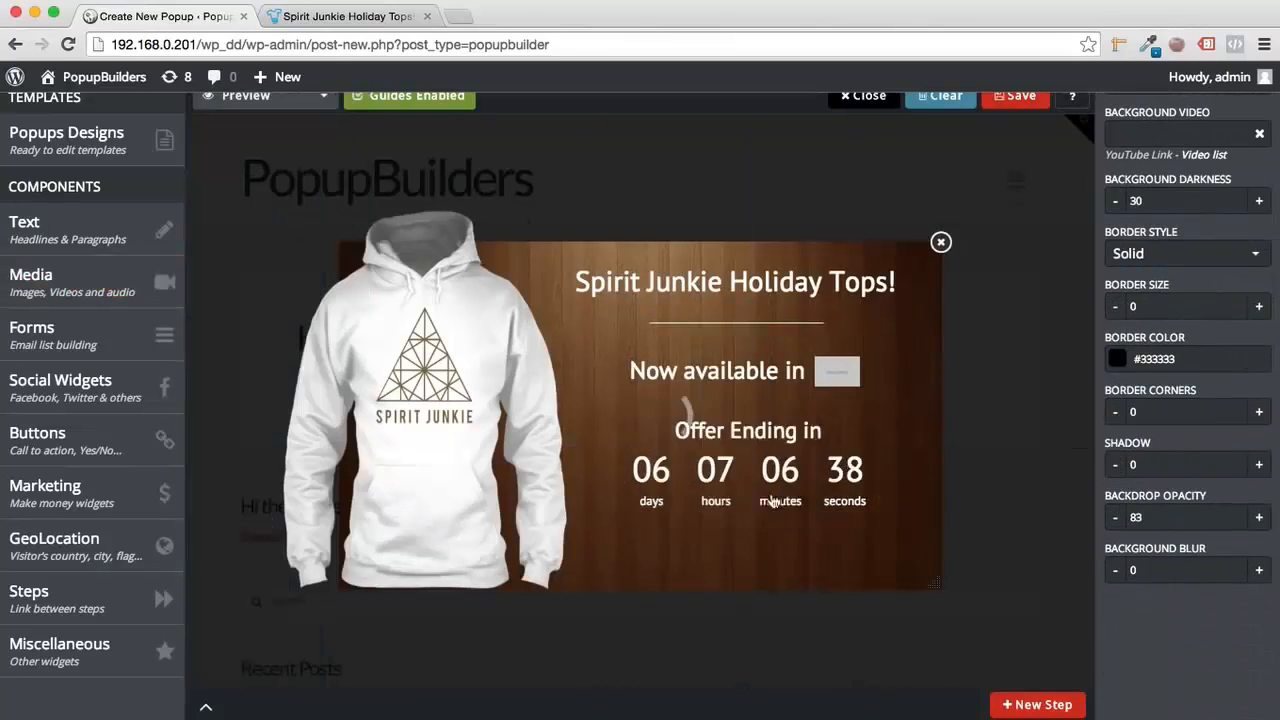
pyautogui.moveTo(849, 524); pyautogui.dragTo(797, 570)
pyautogui.moveTo(590, 436); pyautogui.dragTo(742, 508)
pyautogui.moveTo(848, 558); pyautogui.dragTo(776, 558)
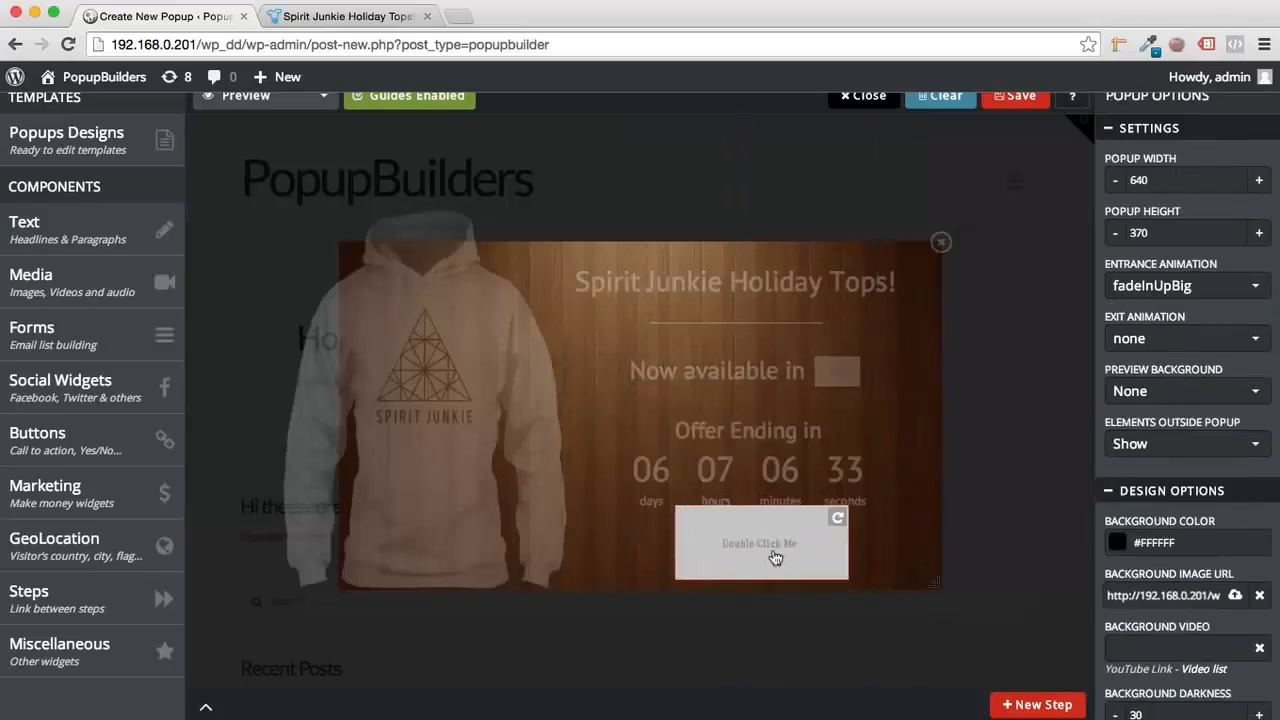
# Step: Insert the yellow "Order Now" image from the Buttons library category into the image placeholder below the countdown
pyautogui.doubleClick(774, 555)
pyautogui.click(530, 252)
pyautogui.click(850, 203)
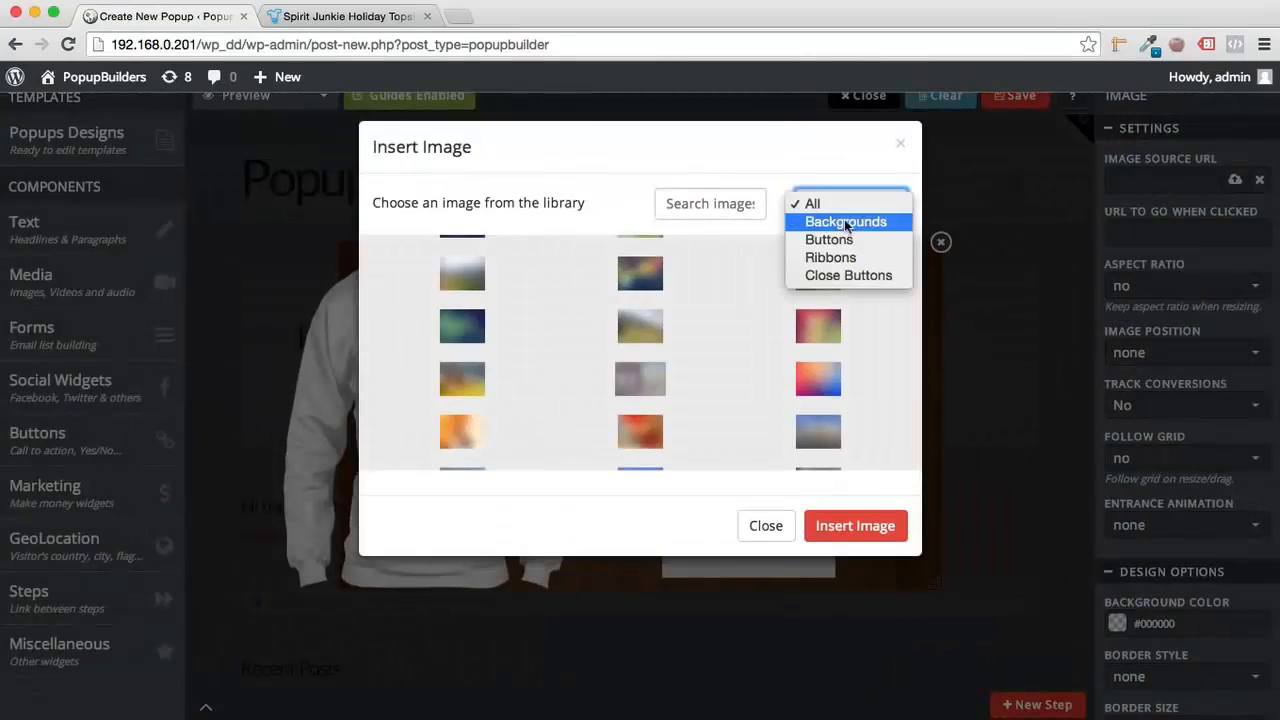
pyautogui.click(829, 240)
pyautogui.scroll(-3, 731, 357)
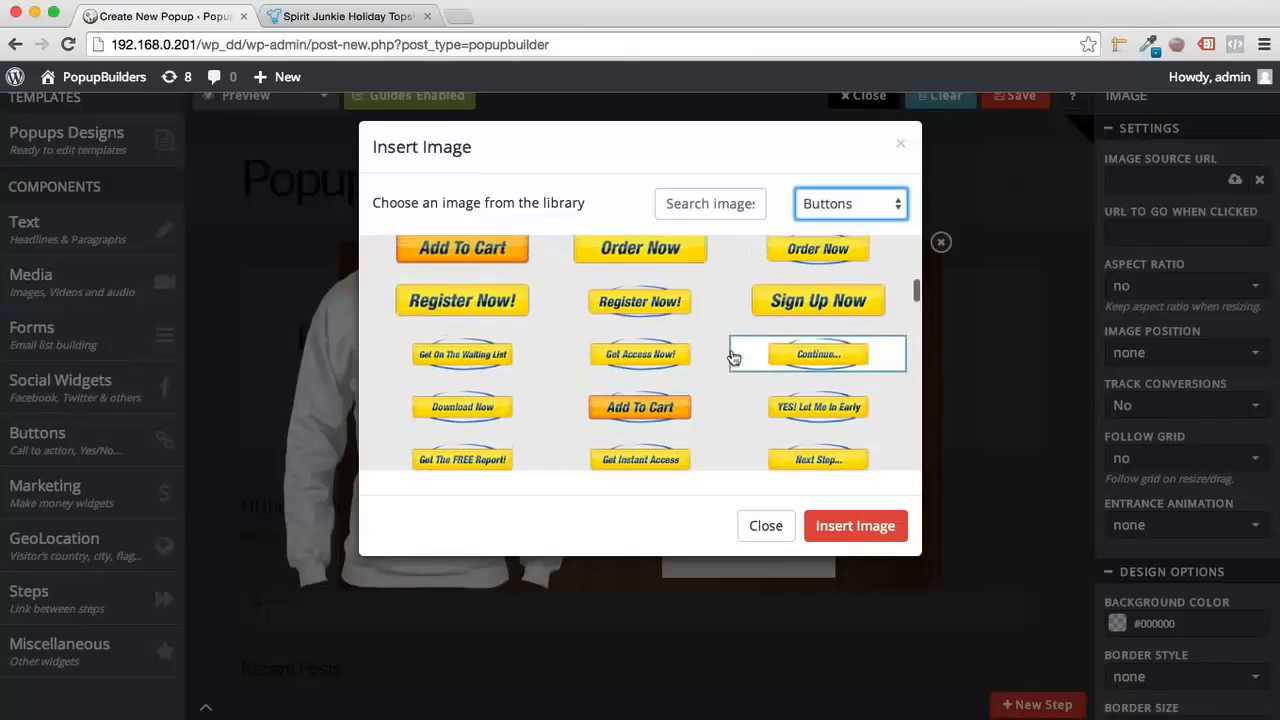
pyautogui.click(664, 252)
pyautogui.click(855, 526)
# Step: Resize the "Order Now" image and center it directly beneath the countdown
pyautogui.moveTo(868, 545); pyautogui.dragTo(758, 532)
pyautogui.moveTo(558, 496); pyautogui.dragTo(661, 523)
pyautogui.moveTo(785, 562); pyautogui.dragTo(752, 560)
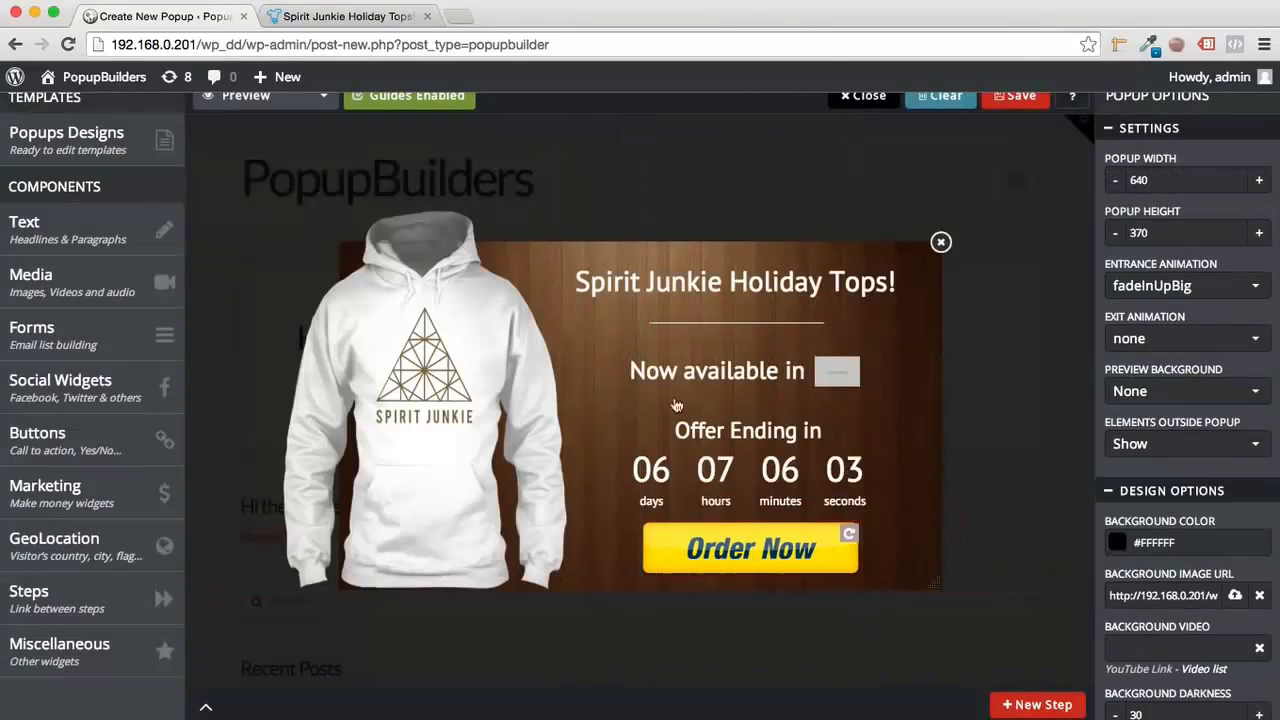
# Step: Copy the Teespring campaign address teespring.com/spiritjunkie and set it as the "Order Now" image's click-through URL
pyautogui.click(360, 16)
pyautogui.rightClick(363, 40)
pyautogui.click(400, 69)
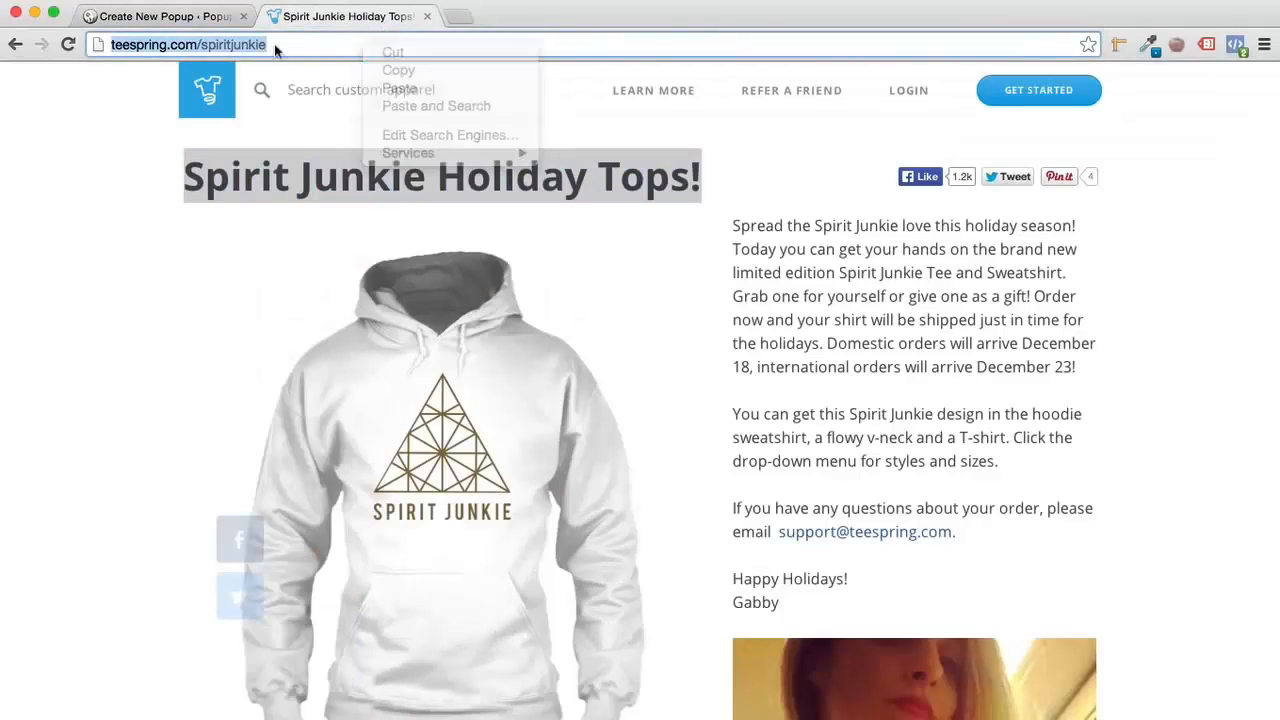
pyautogui.click(215, 16)
pyautogui.click(817, 551)
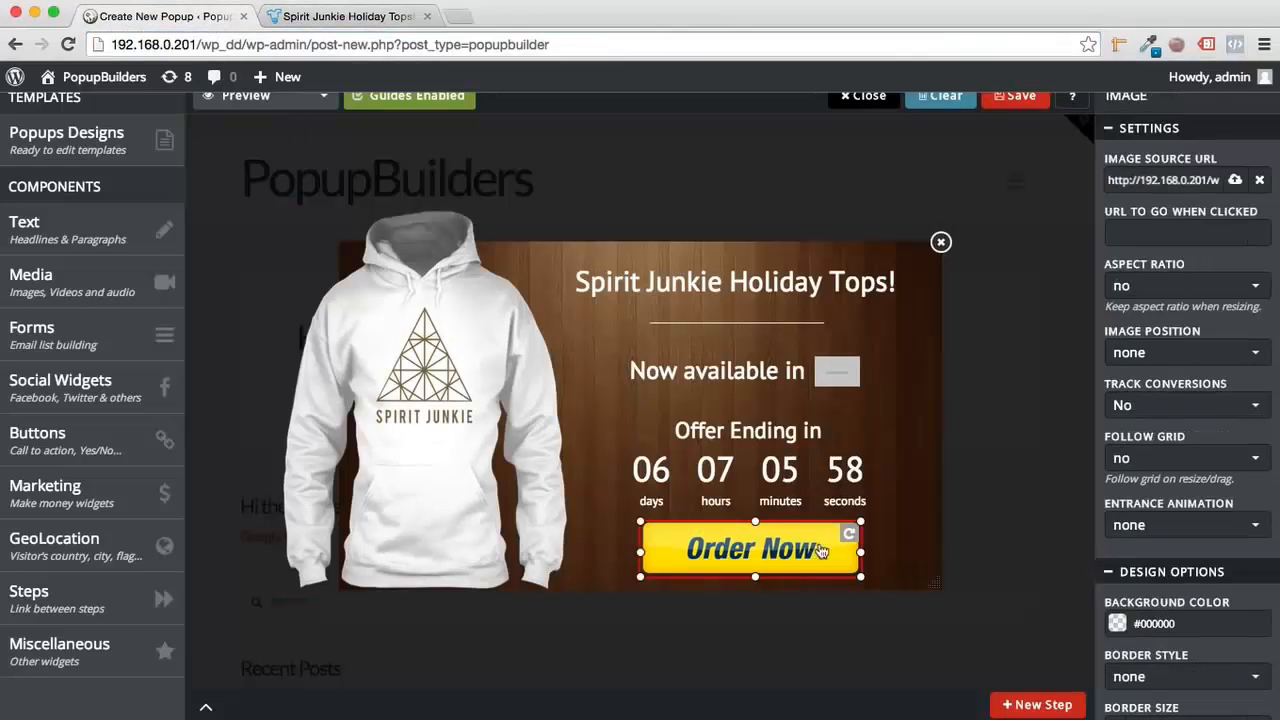
pyautogui.rightClick(1173, 230)
pyautogui.click(1206, 322)
pyautogui.click(997, 350)
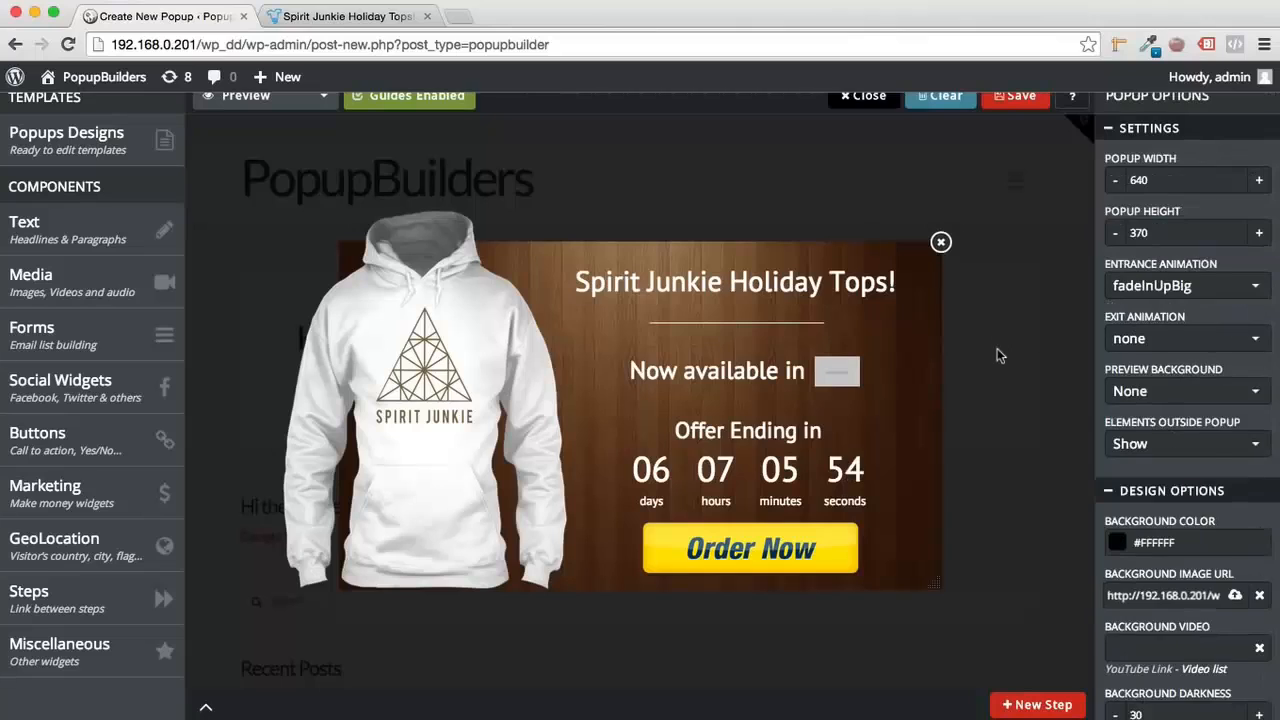
pyautogui.moveTo(840, 564); pyautogui.dragTo(812, 558)
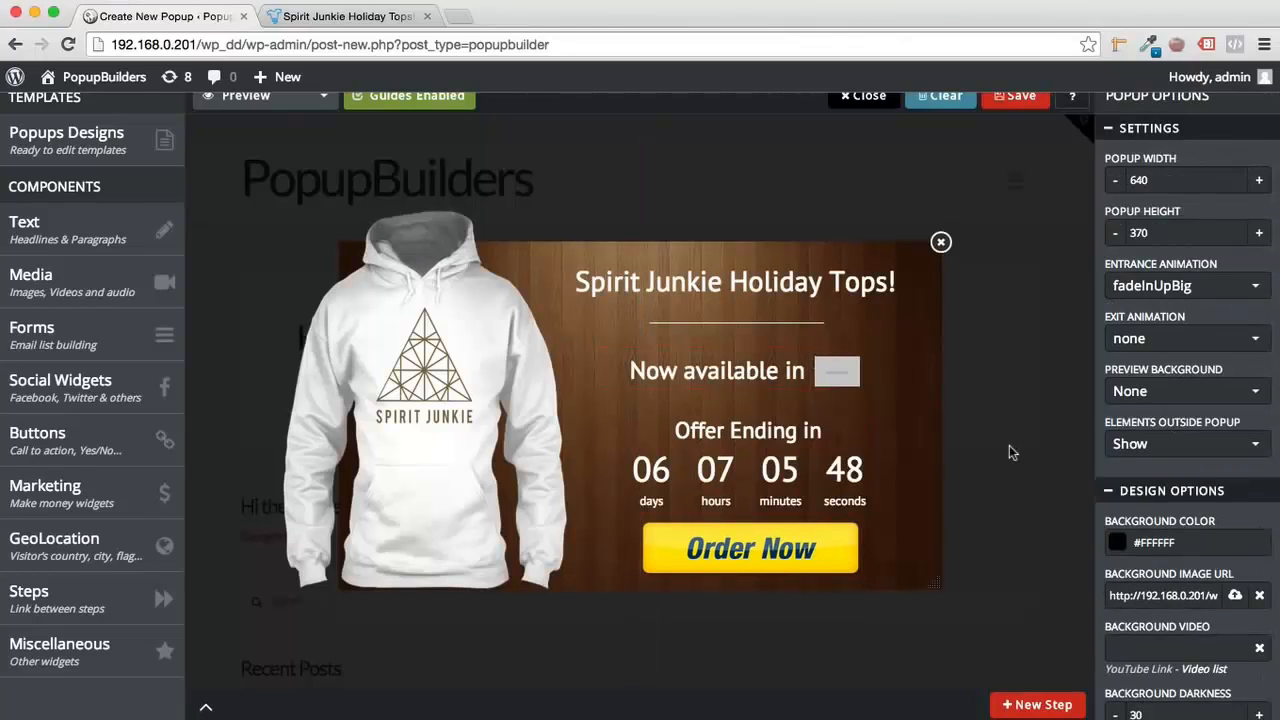
# Step: Give the popup a solid white (#ffffff) border with size 2 and border corners of 18
pyautogui.scroll(-5, 1166, 423)
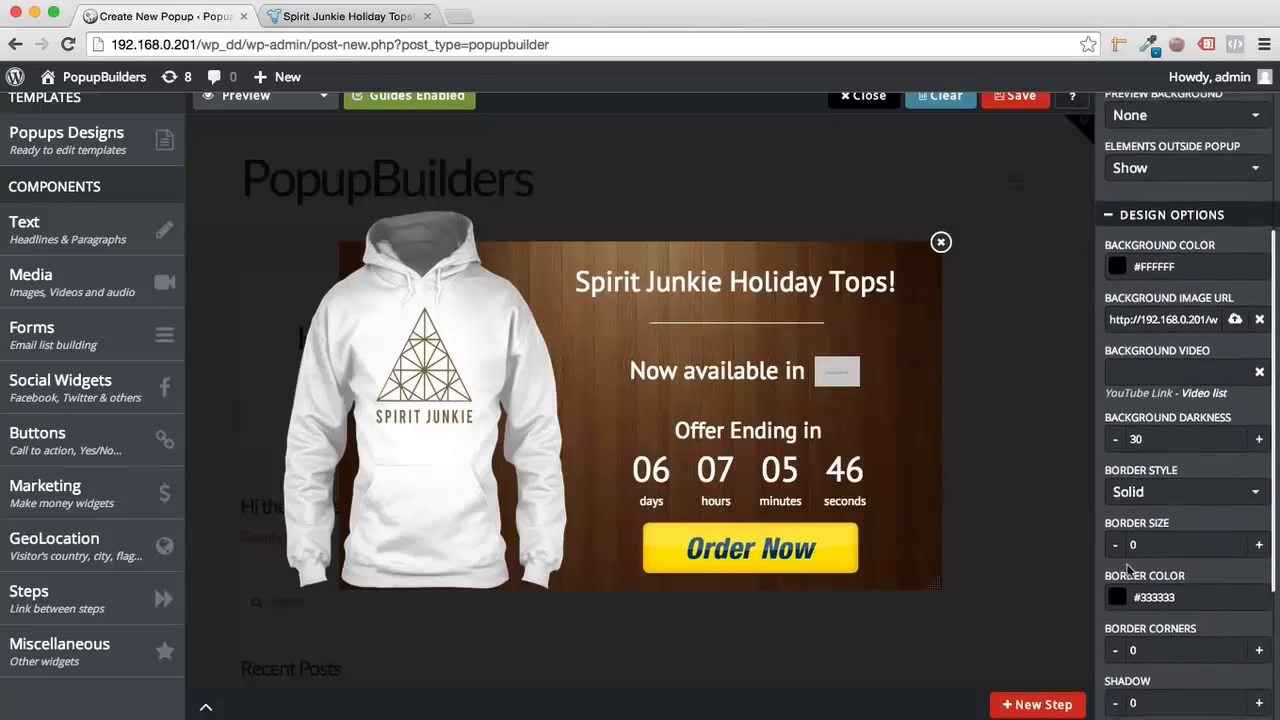
pyautogui.scroll(-1, 1166, 423)
pyautogui.click(1185, 408)
pyautogui.click(1195, 466)
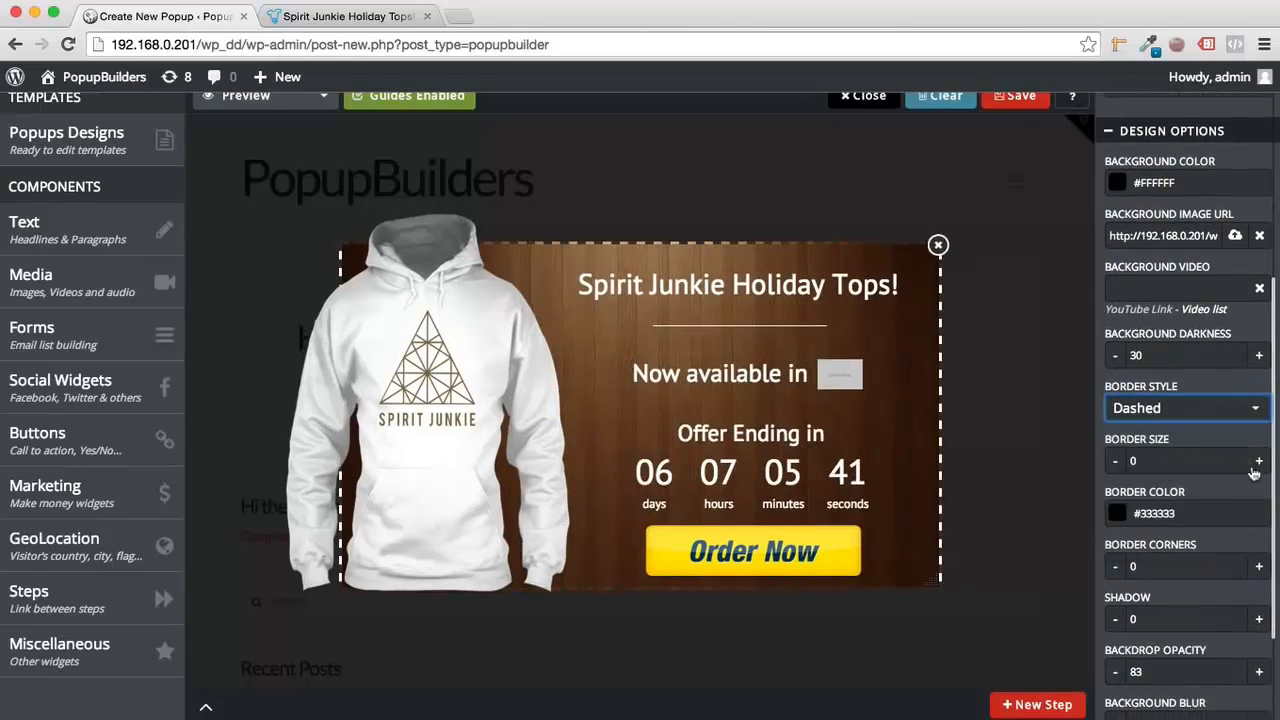
pyautogui.click(1185, 408)
pyautogui.click(1191, 516)
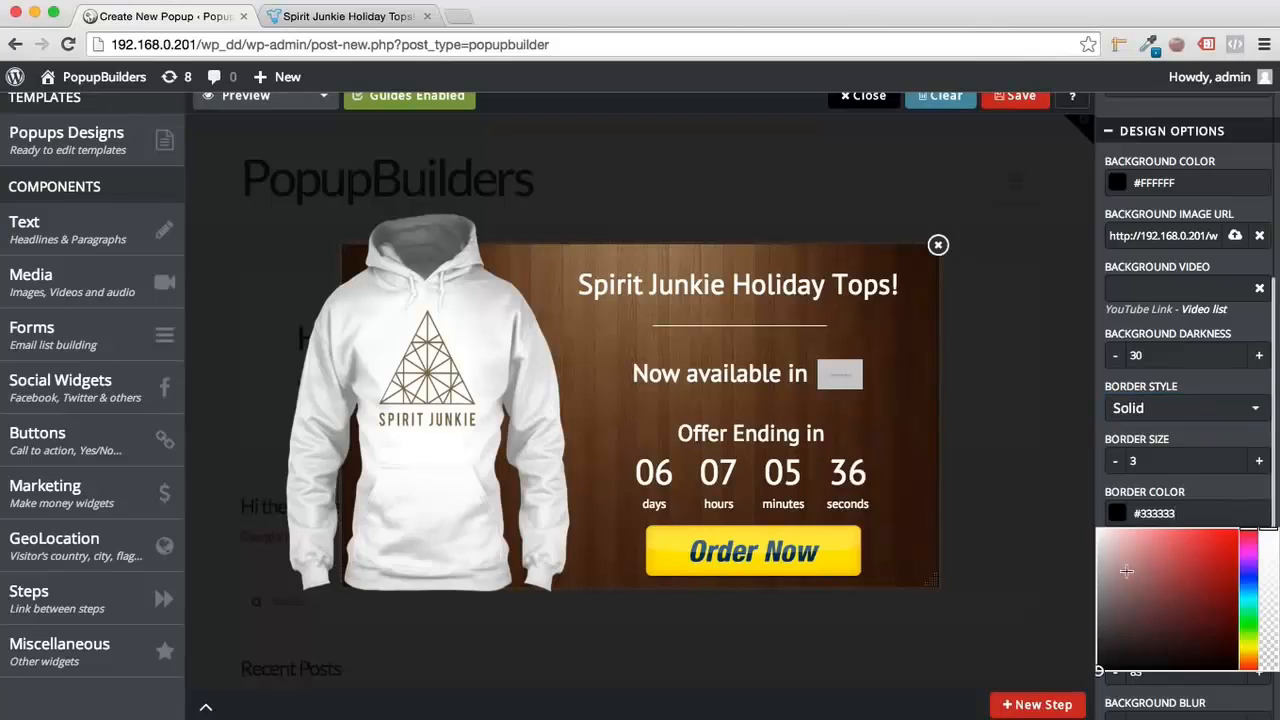
pyautogui.moveTo(1125, 568); pyautogui.dragTo(1060, 505)
pyautogui.click(1206, 480)
pyautogui.click(1114, 462)
pyautogui.click(1175, 567)
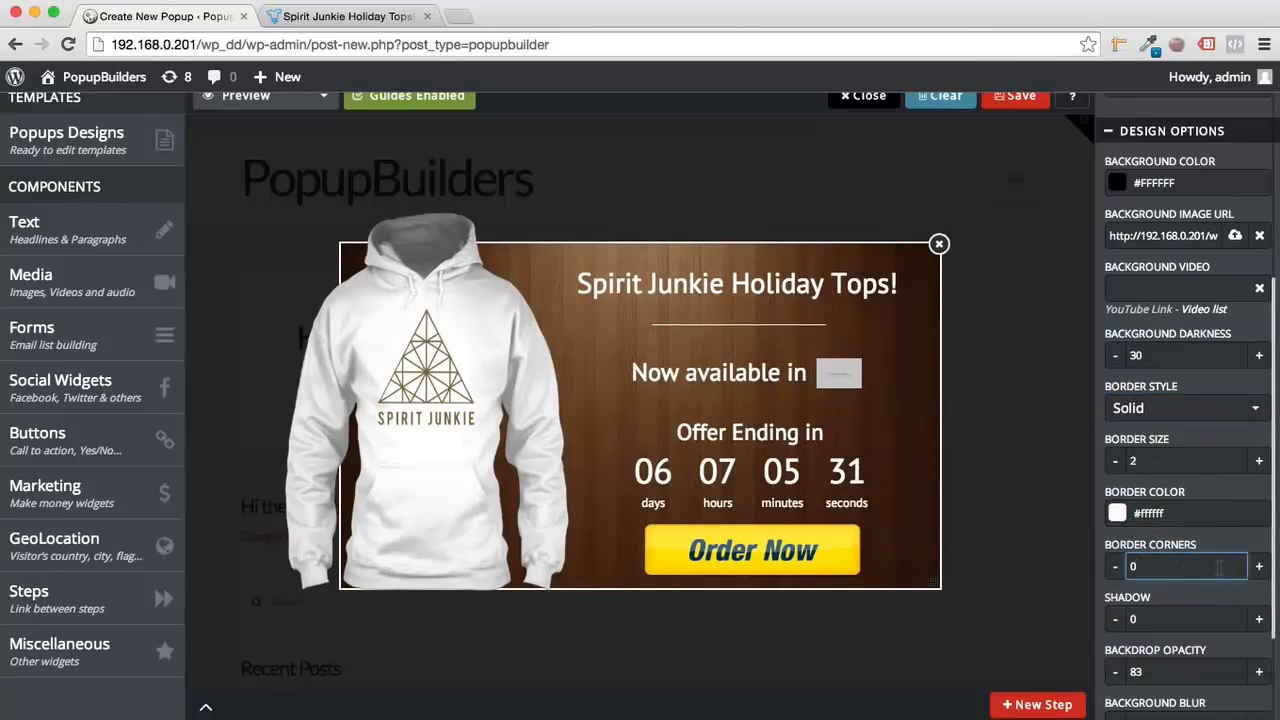
pyautogui.write('18')
# Step: Shift the hoodie image up and outward past the popup's left edge, and enlarge it slightly
pyautogui.moveTo(457, 470); pyautogui.dragTo(422, 442)
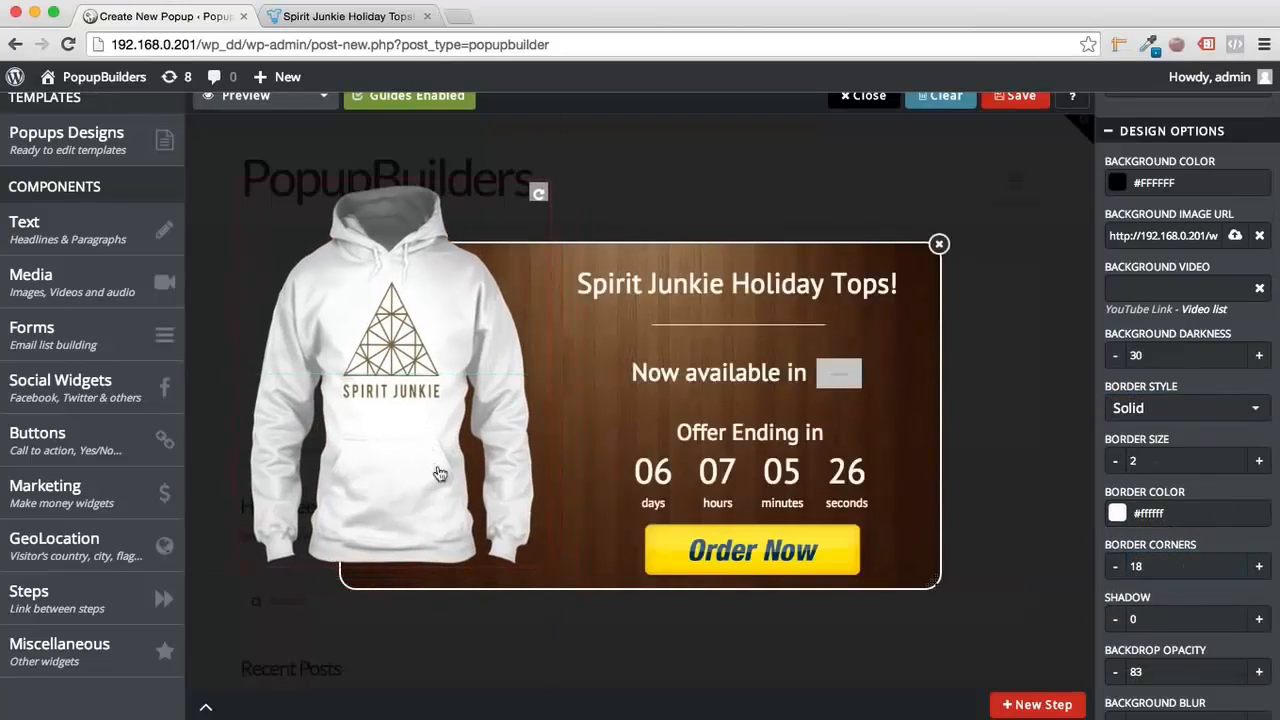
pyautogui.moveTo(551, 566); pyautogui.dragTo(579, 606)
pyautogui.moveTo(454, 540); pyautogui.dragTo(457, 536)
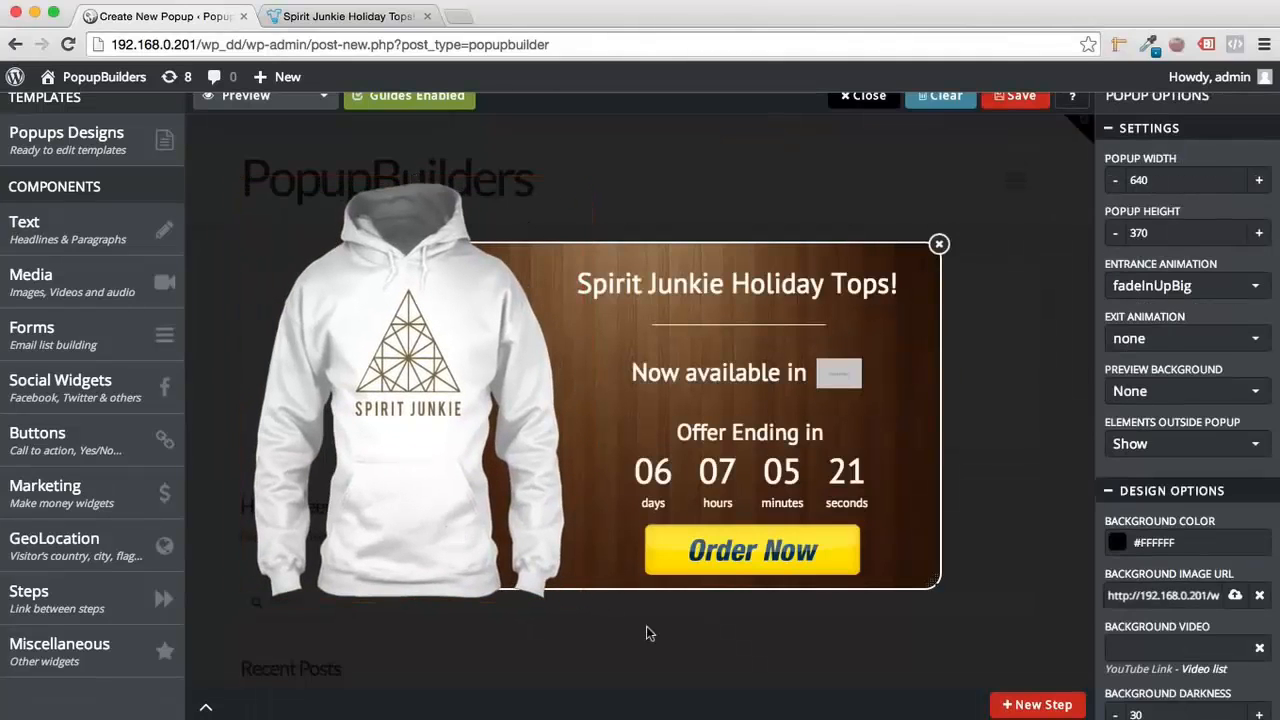
# Step: Nudge the "Offer Ending in" line, the countdown and the "Order Now" image slightly upward
pyautogui.moveTo(769, 427); pyautogui.dragTo(765, 420)
pyautogui.moveTo(771, 470); pyautogui.dragTo(773, 463)
pyautogui.moveTo(775, 544); pyautogui.dragTo(780, 538)
pyautogui.moveTo(817, 563); pyautogui.dragTo(813, 562)
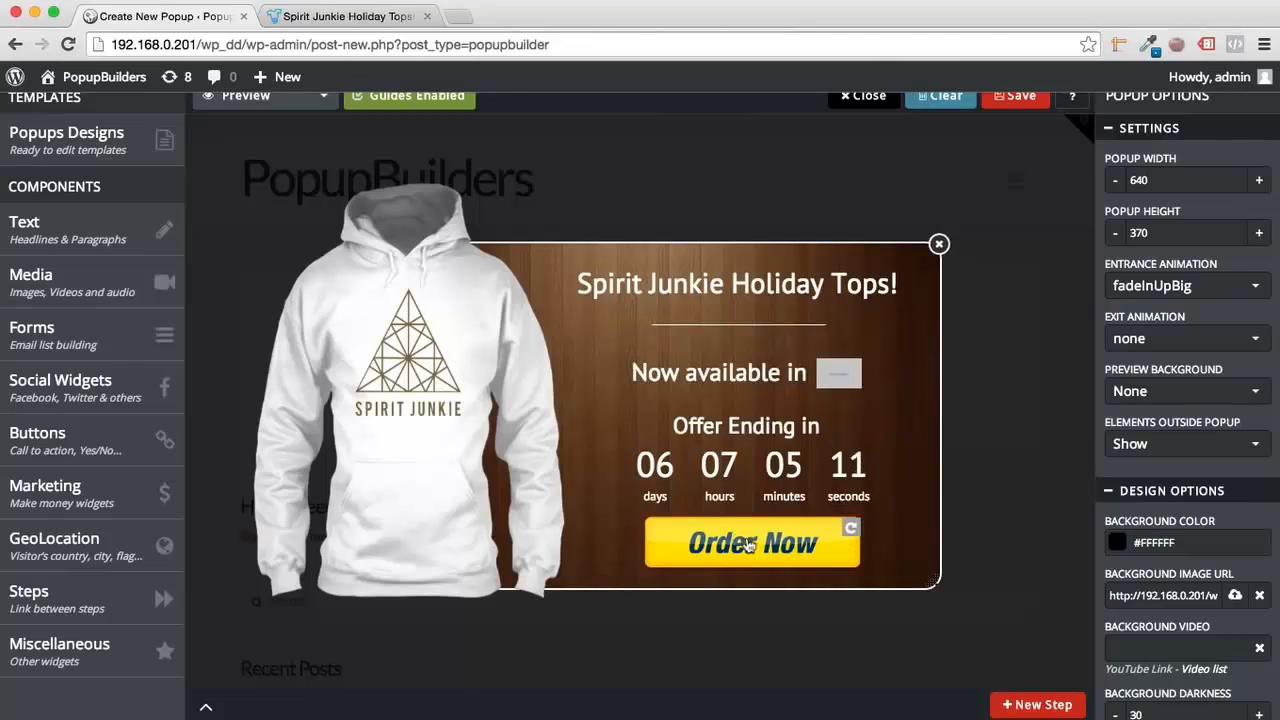
# Step: Preview the popup as desktop, test the "Order Now" link, and close the campaign page it opens
pyautogui.click(248, 96)
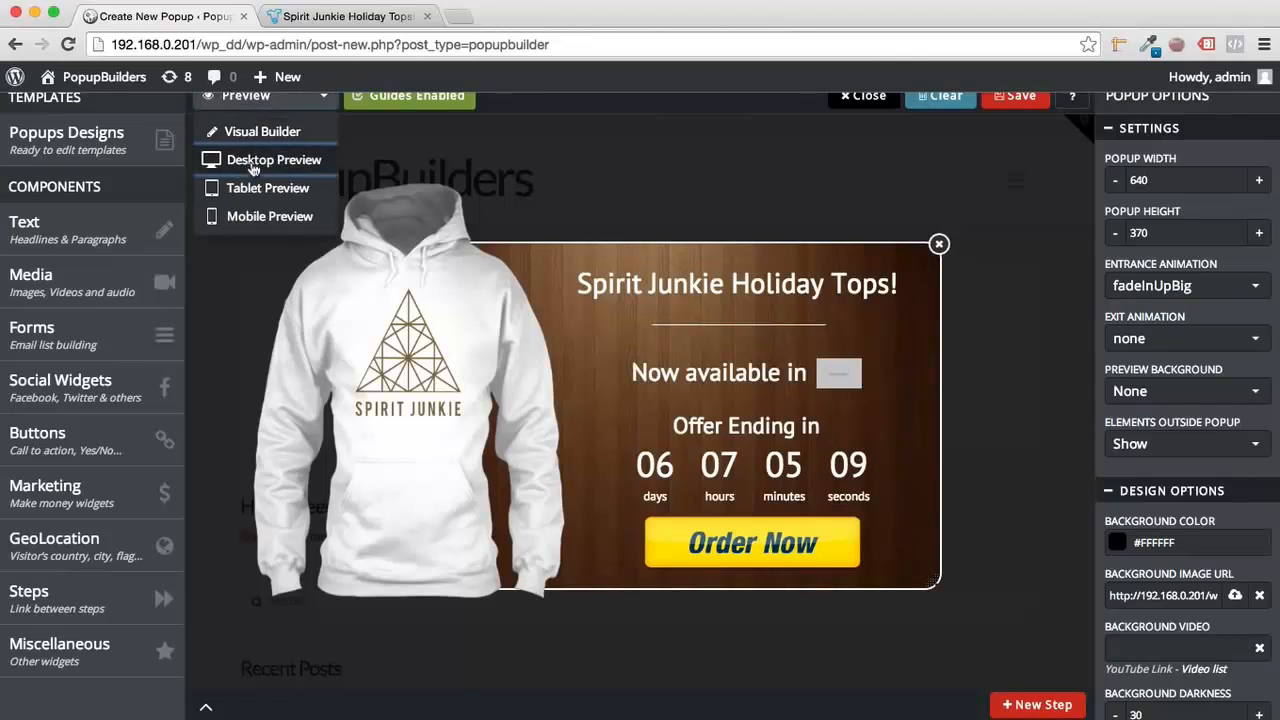
pyautogui.click(252, 160)
pyautogui.click(725, 550)
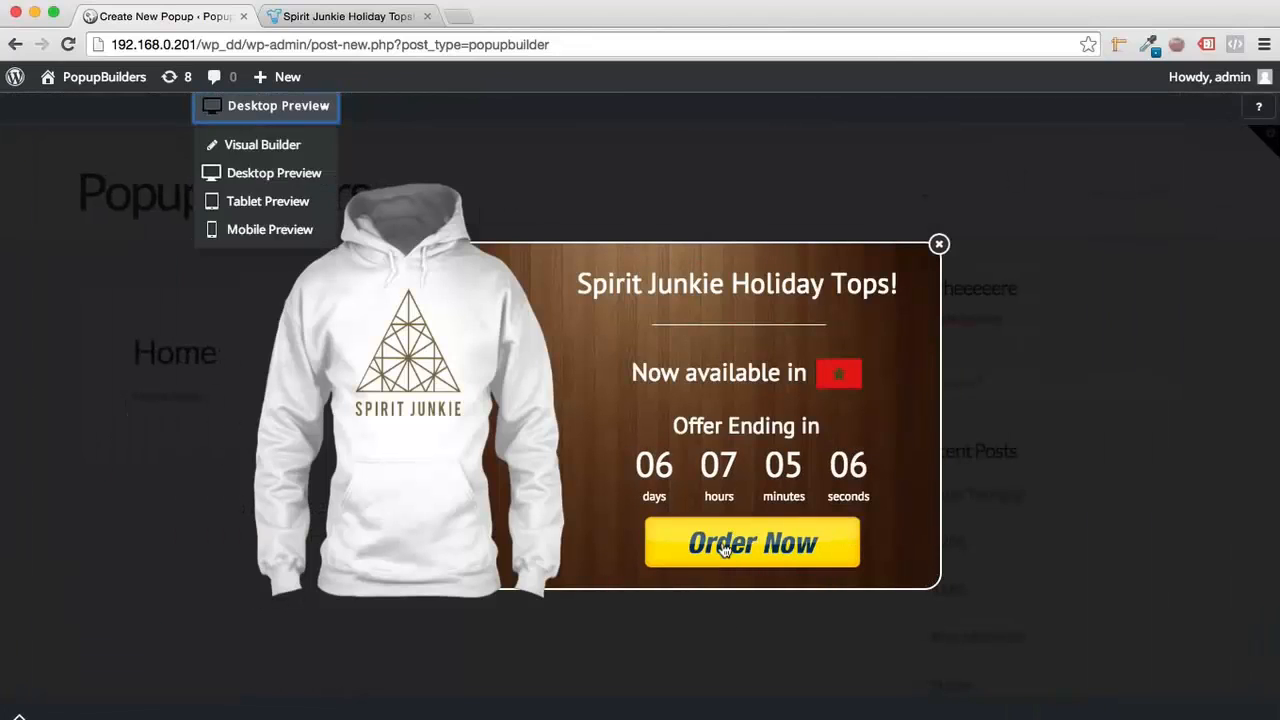
pyautogui.click(358, 20)
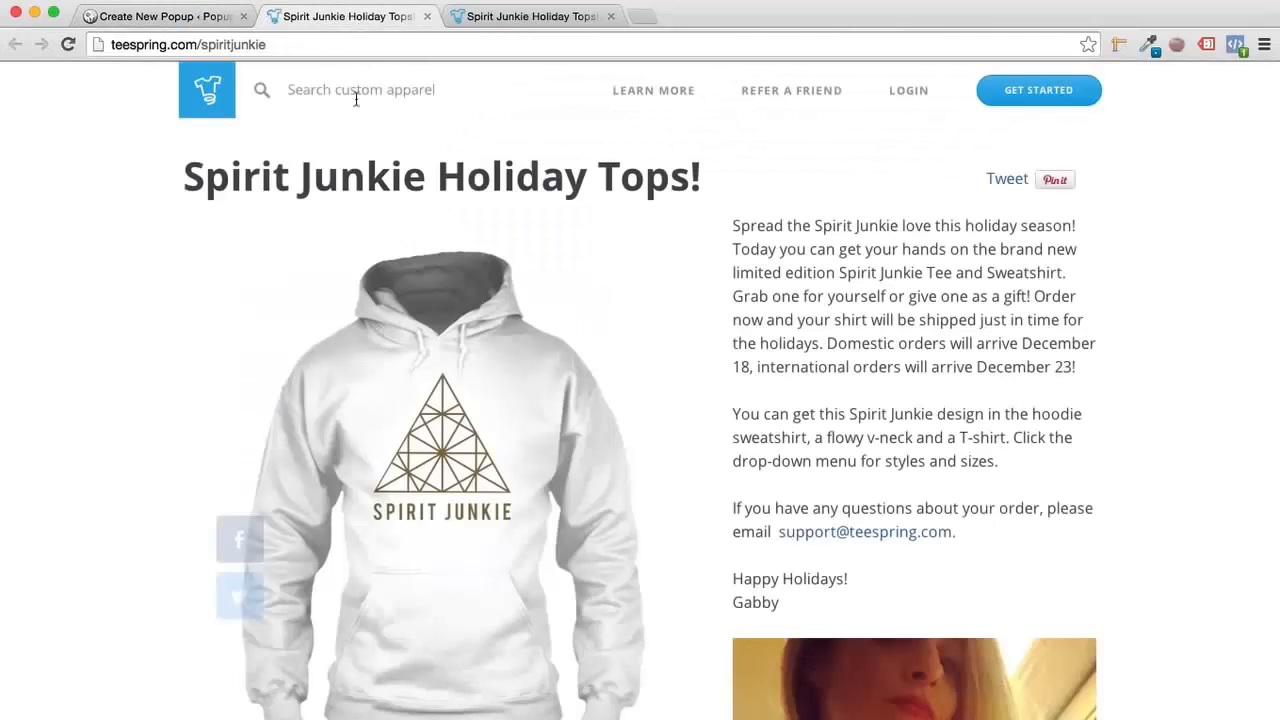
pyautogui.scroll(-10, 354, 89)
pyautogui.click(427, 16)
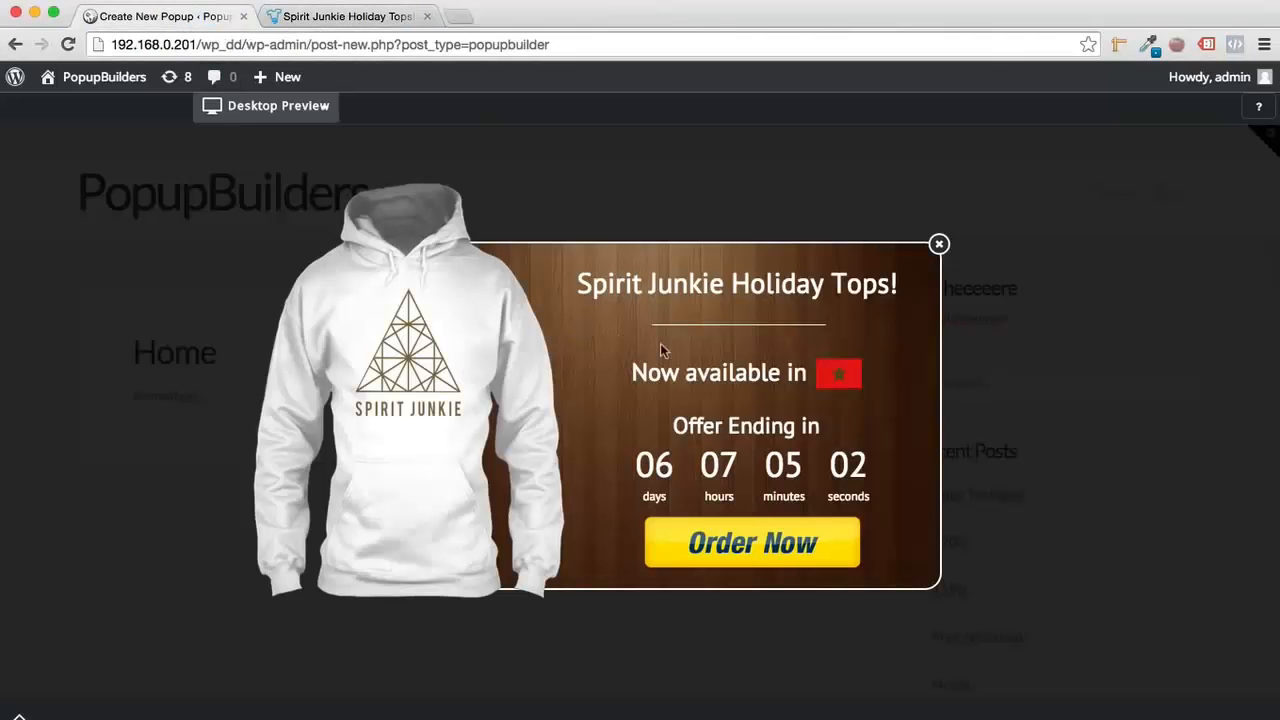
# Step: Preview the popup as tablet and as mobile, and look through the whole mobile layout
pyautogui.click(270, 107)
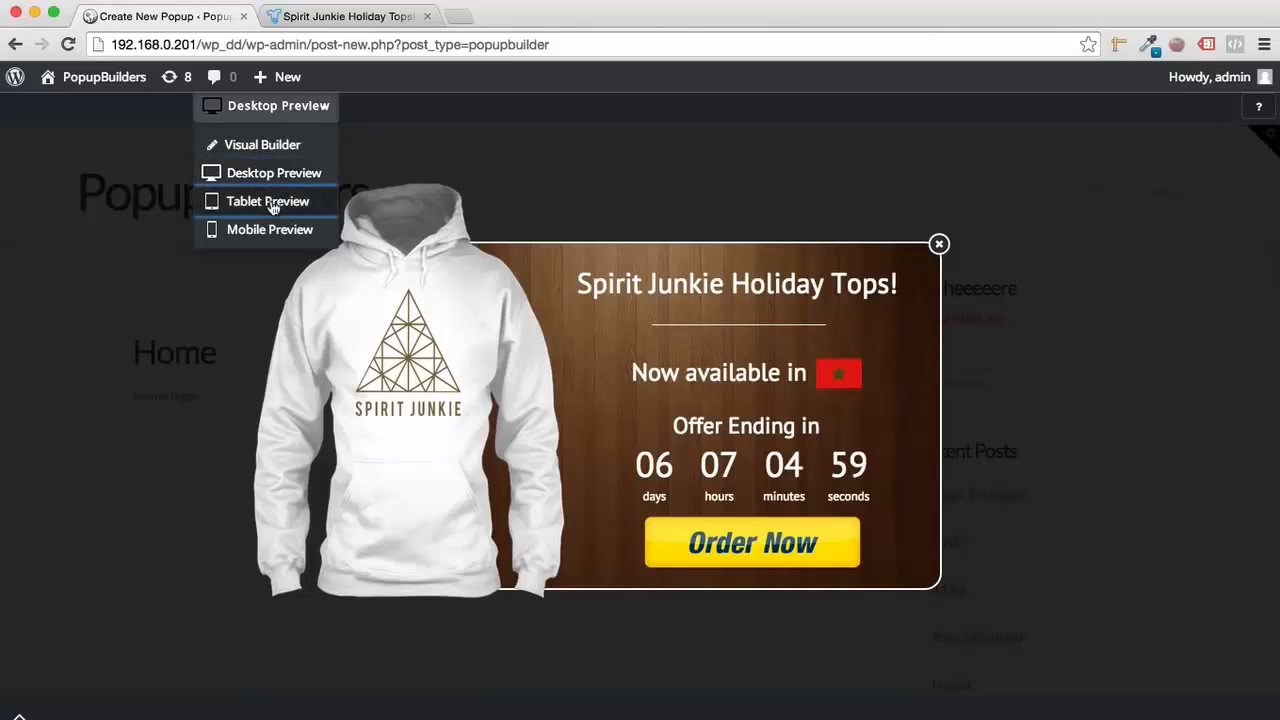
pyautogui.click(272, 202)
pyautogui.click(242, 107)
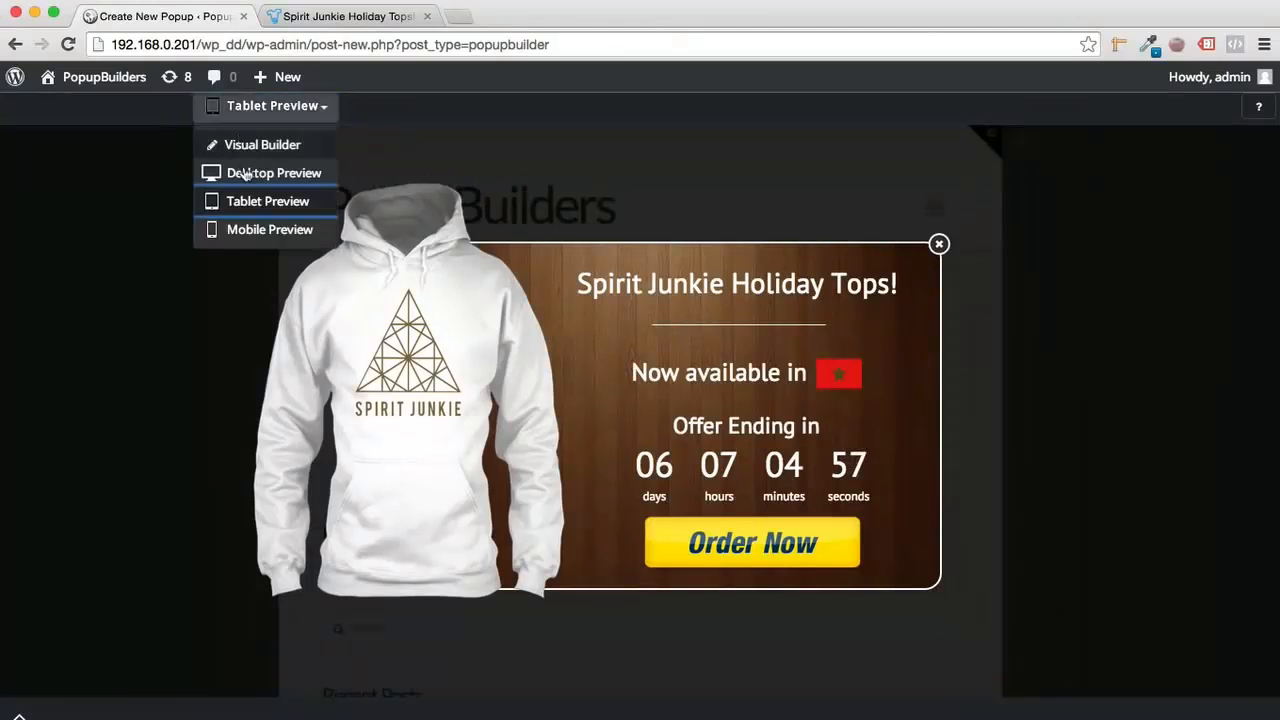
pyautogui.click(252, 226)
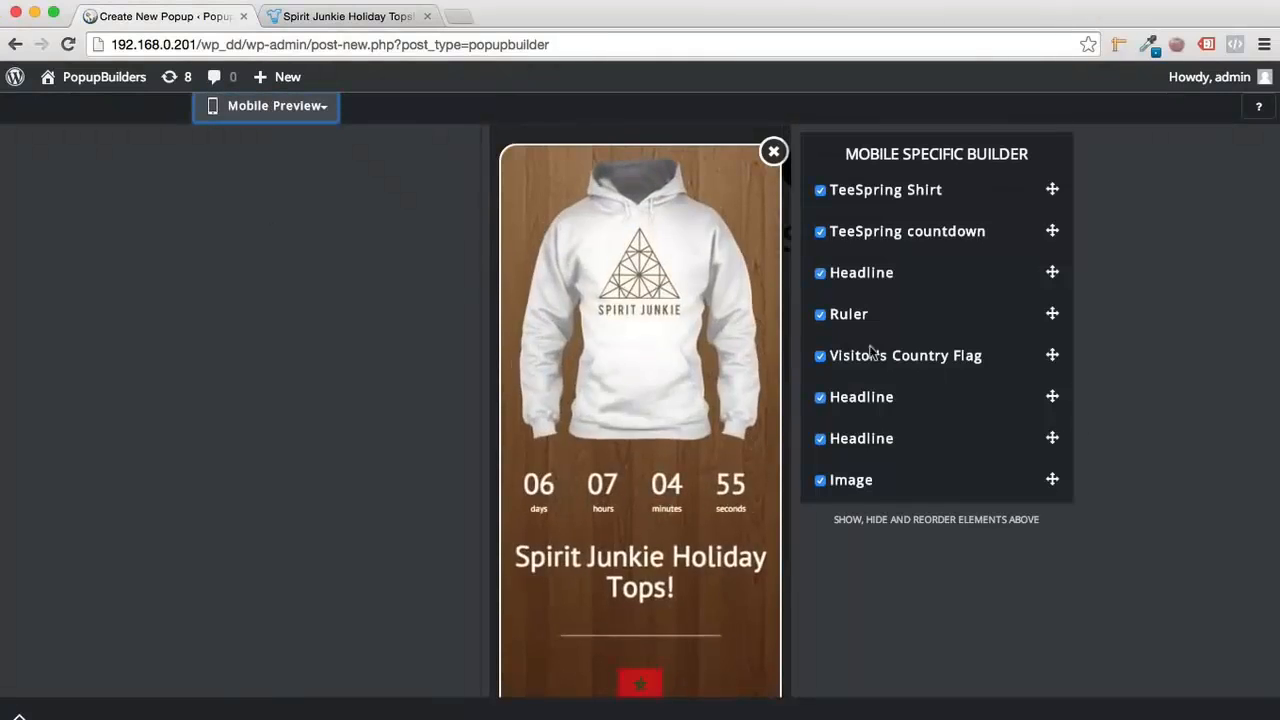
pyautogui.scroll(-4, 739, 334)
pyautogui.scroll(4, 739, 334)
pyautogui.scroll(-3, 740, 343)
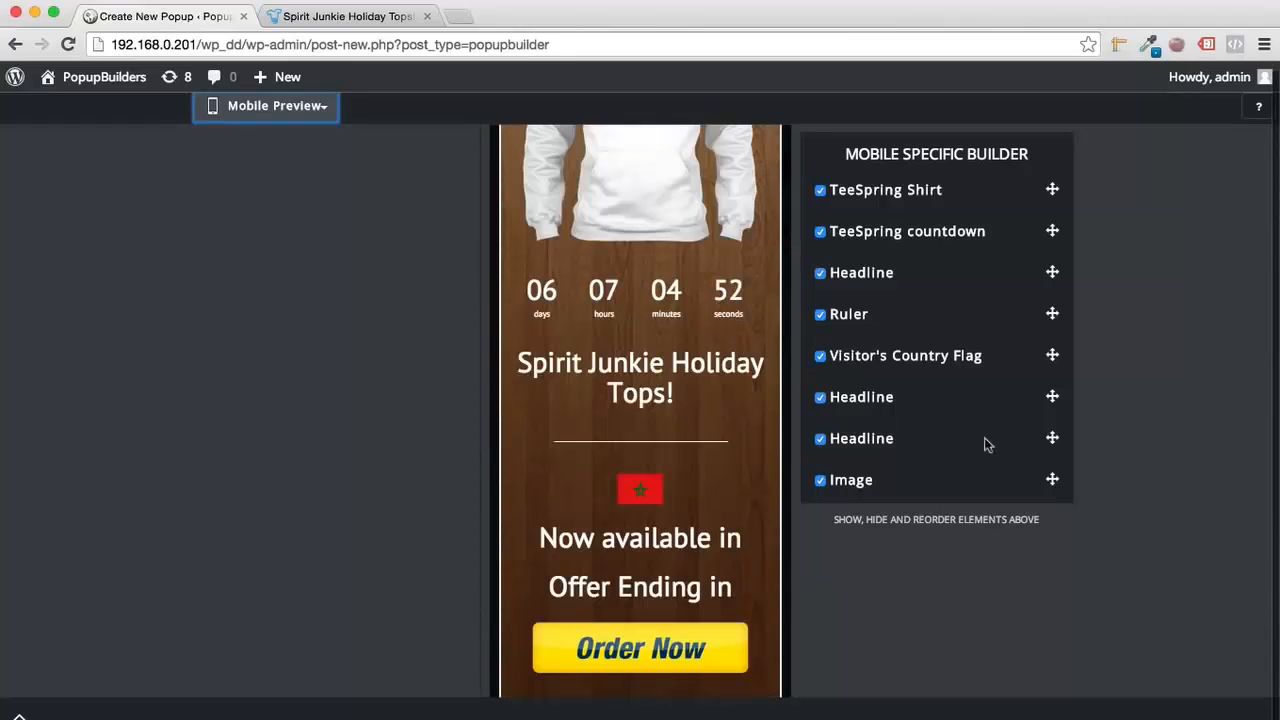
# Step: Hide the ruler, the visitor's country flag and the two lower headlines from the mobile version
pyautogui.click(820, 314)
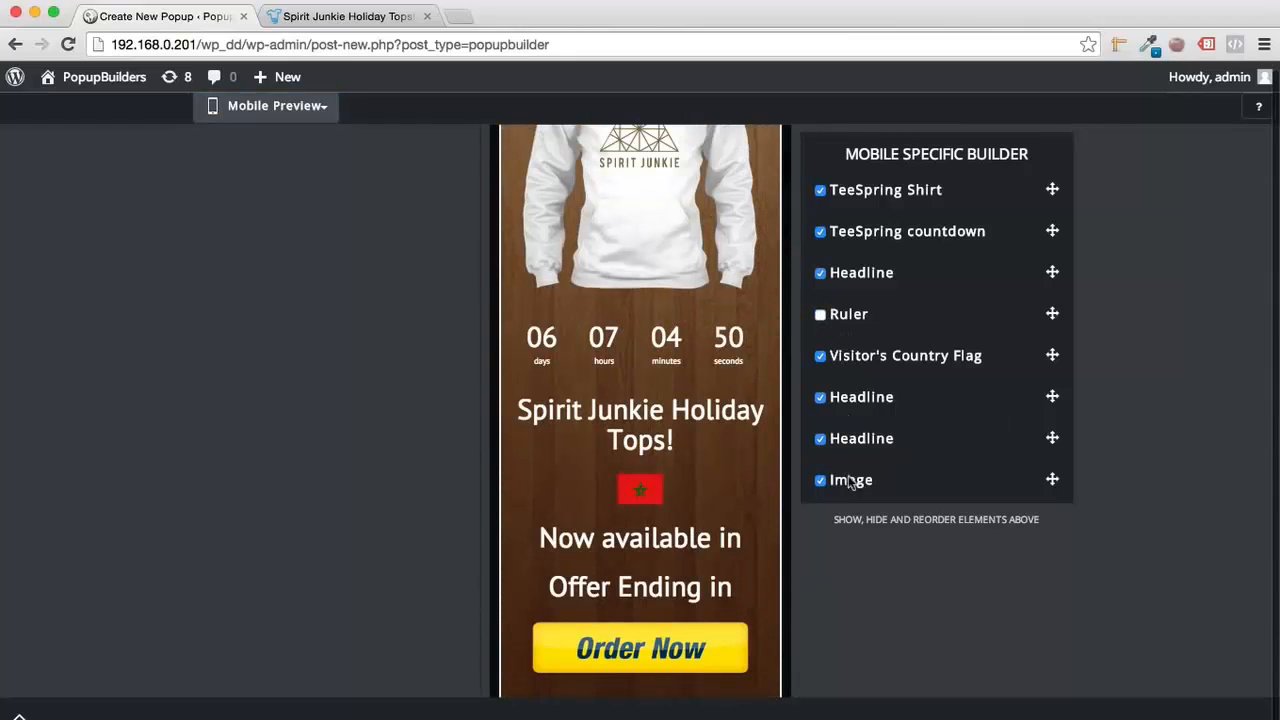
pyautogui.click(820, 439)
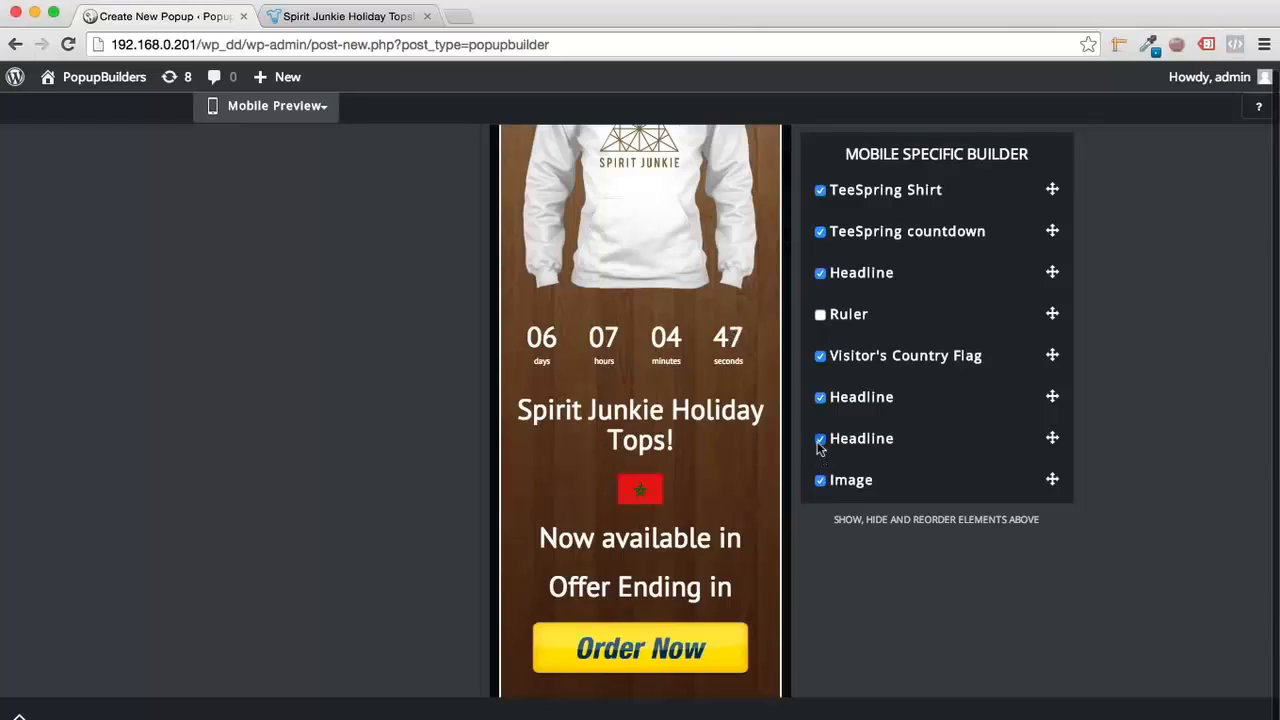
pyautogui.click(821, 399)
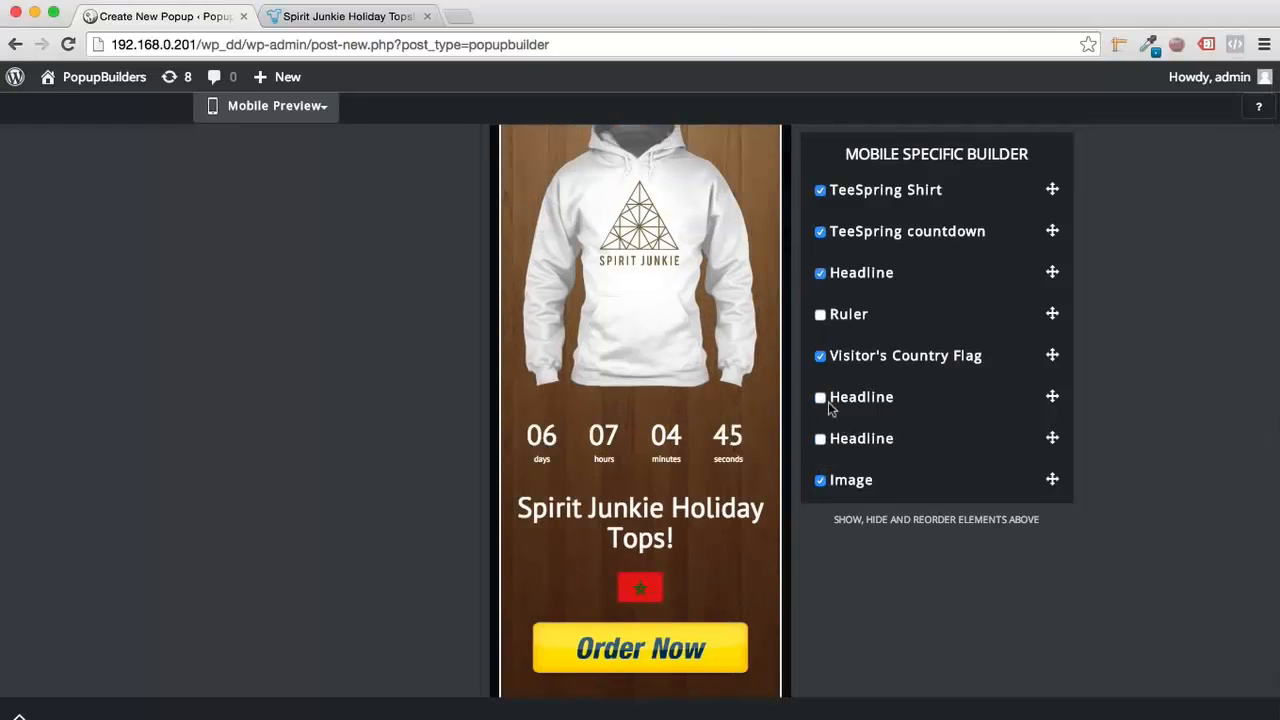
pyautogui.click(820, 356)
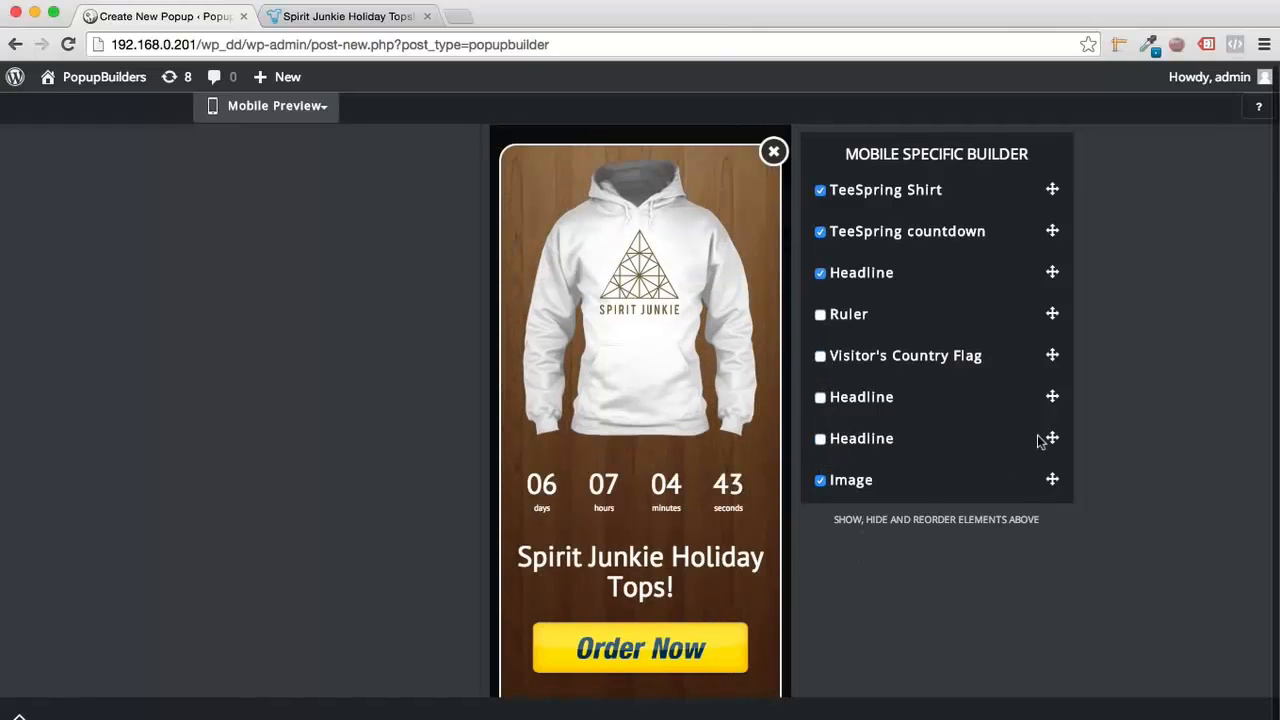
# Step: Move the title headline above the TeeSpring shirt and hide the countdown in the mobile layout, returning to the visual builder
pyautogui.moveTo(1052, 272); pyautogui.dragTo(1047, 183)
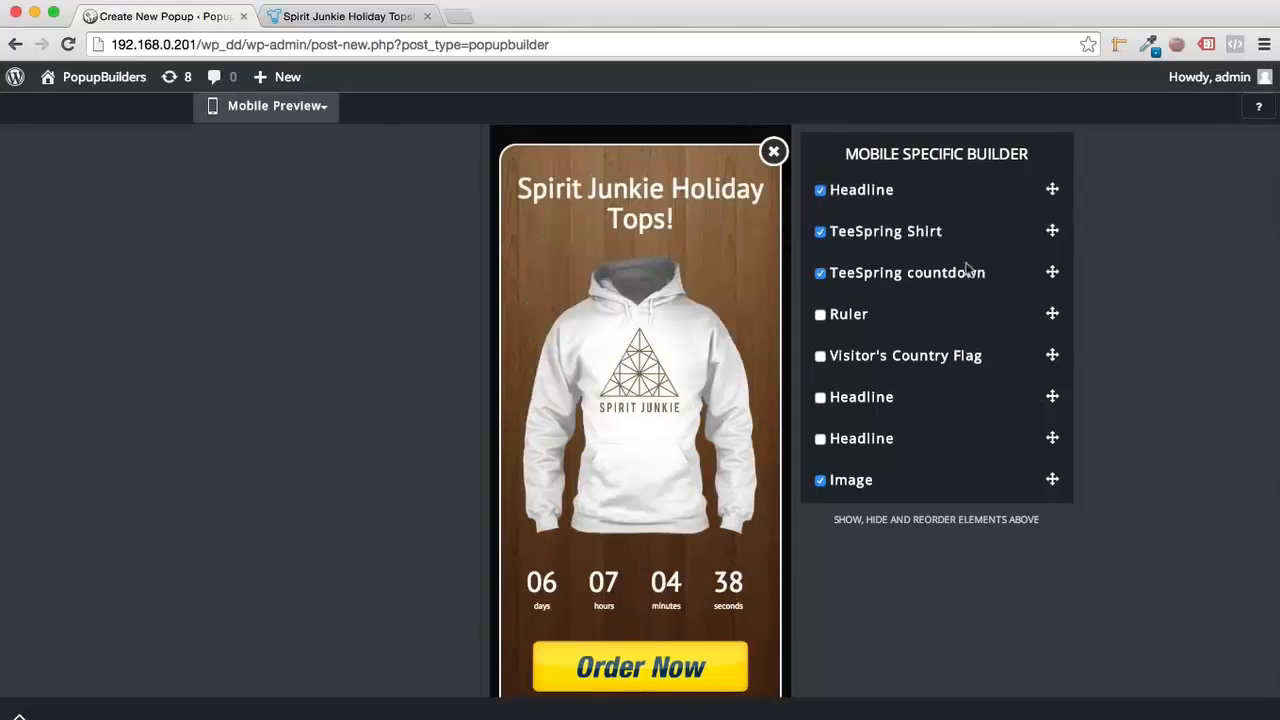
pyautogui.click(820, 273)
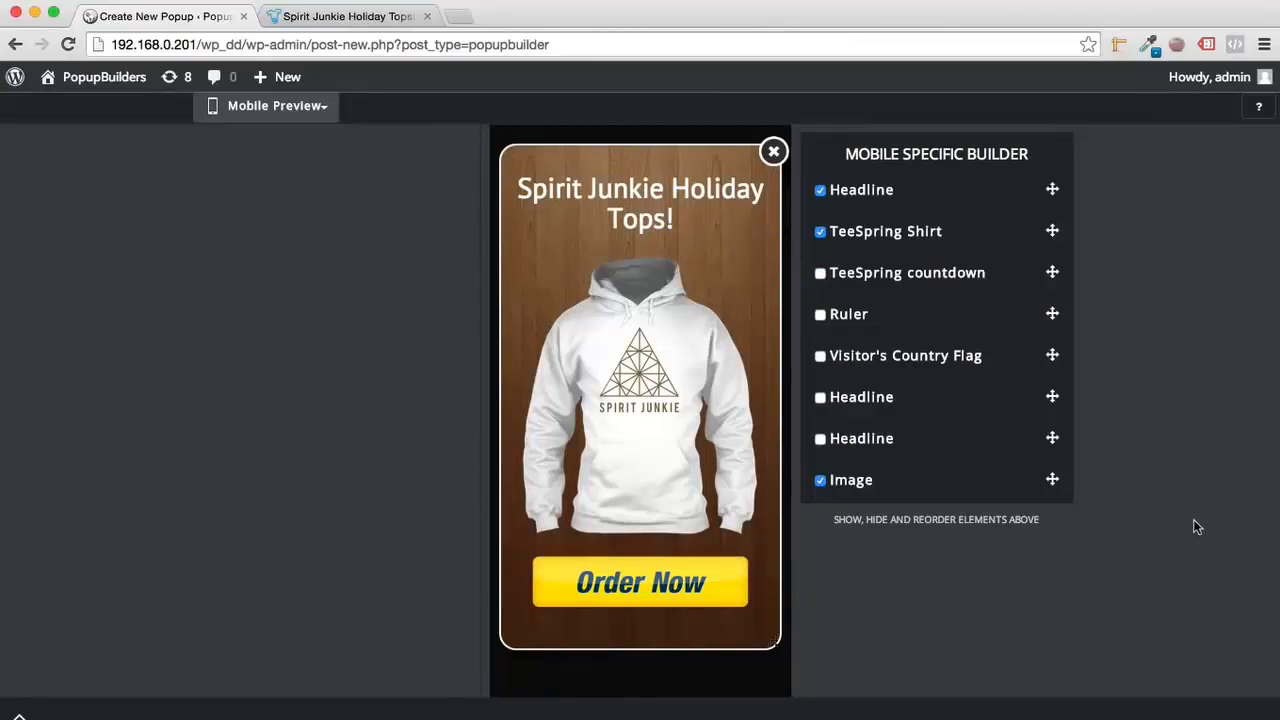
pyautogui.click(275, 105)
pyautogui.click(270, 148)
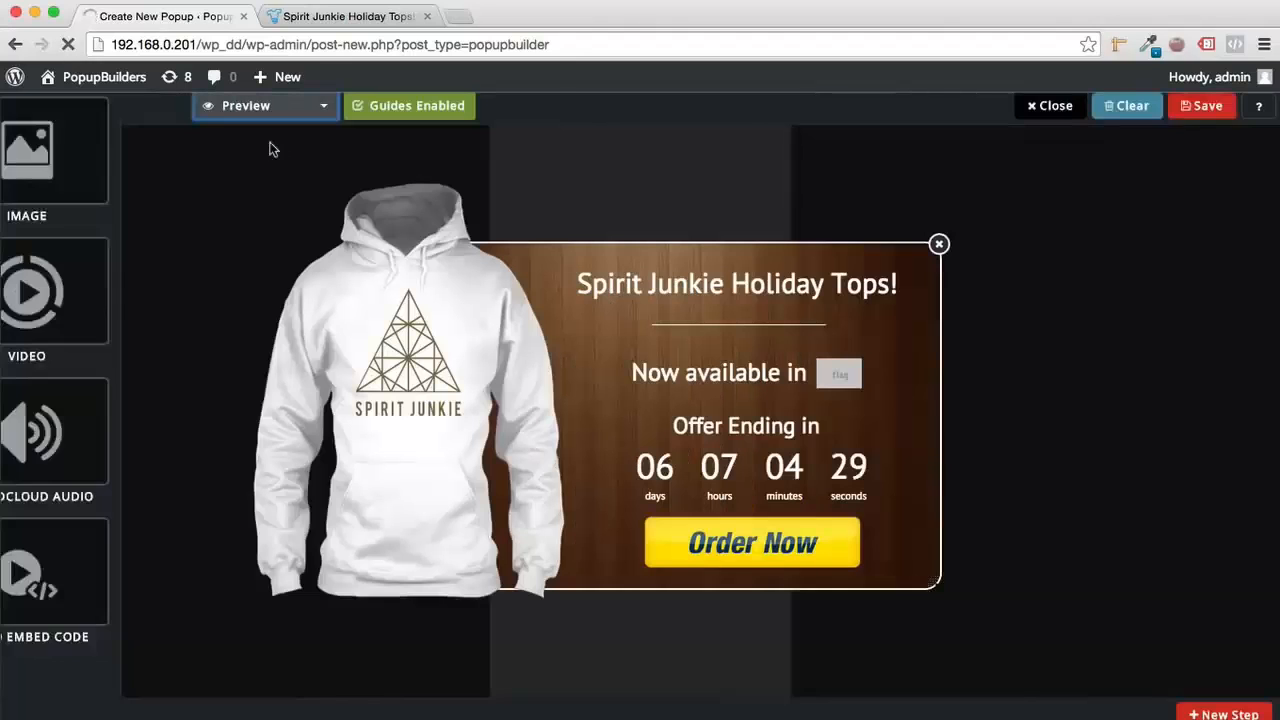